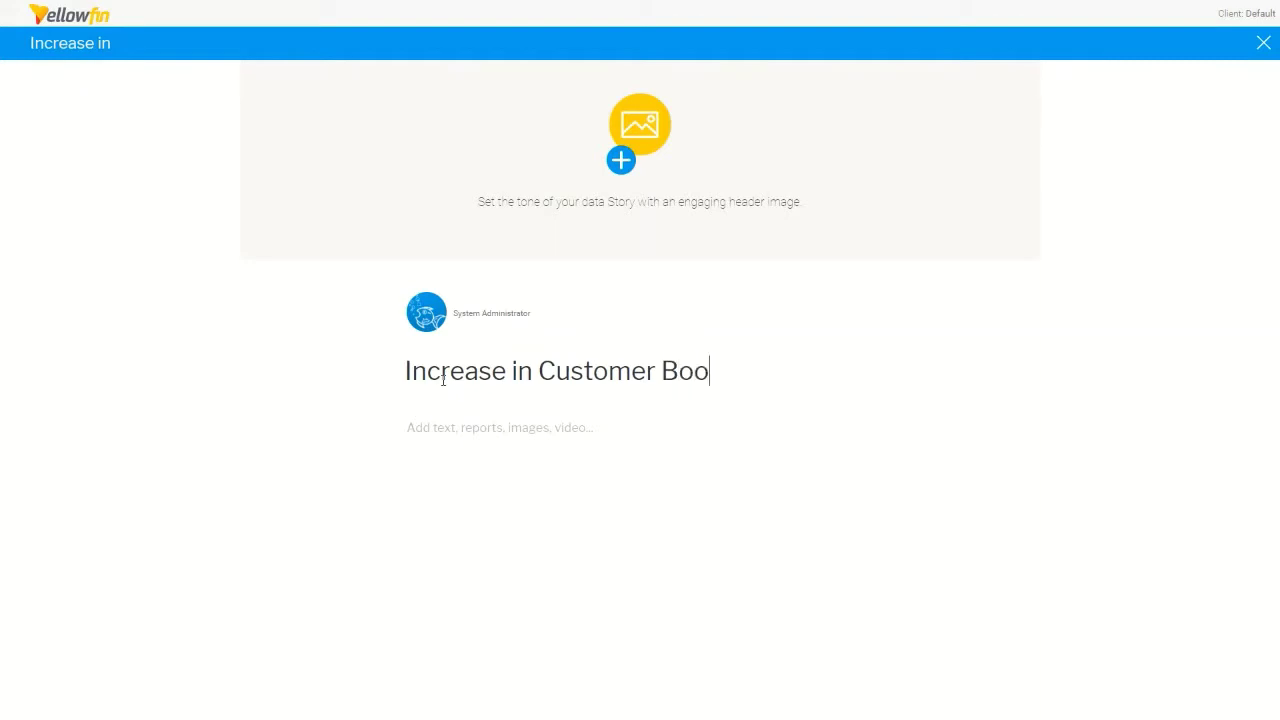
Complete the story title as "Increase in Customer Bookings" and set Wintersport.jpg as the header image.
key(BackSpace)
text(gs)
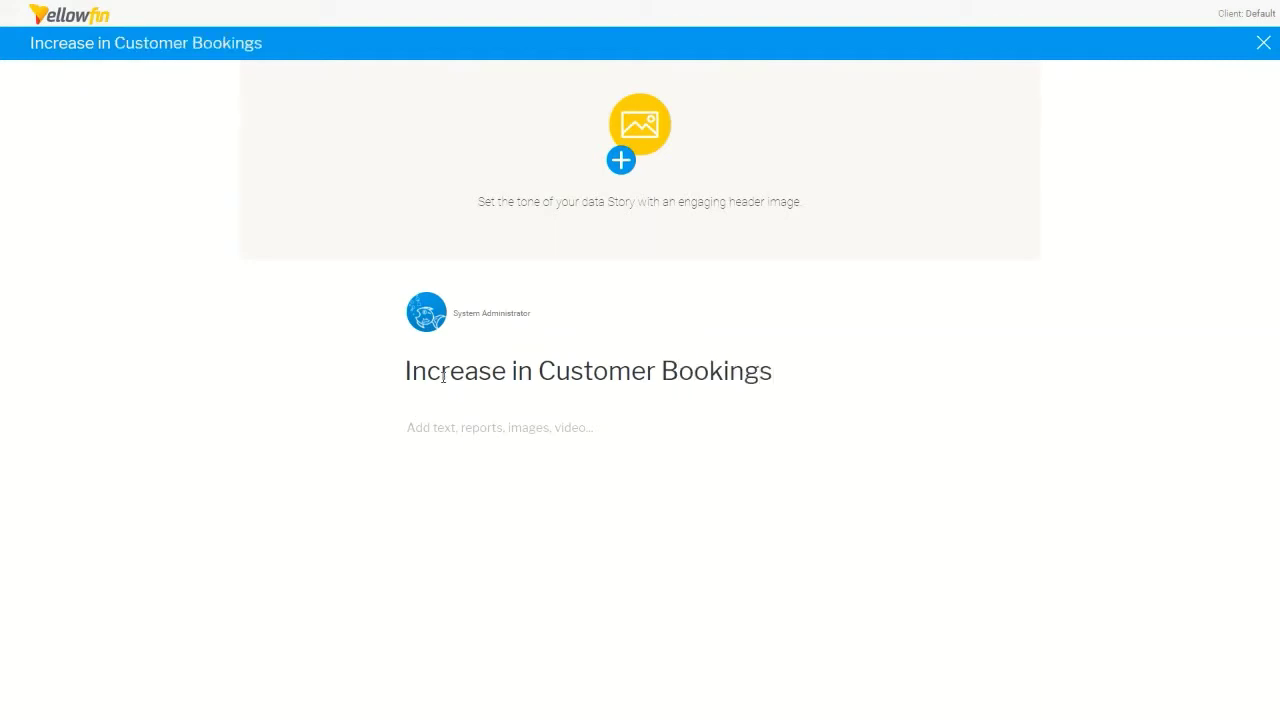
click(620, 160)
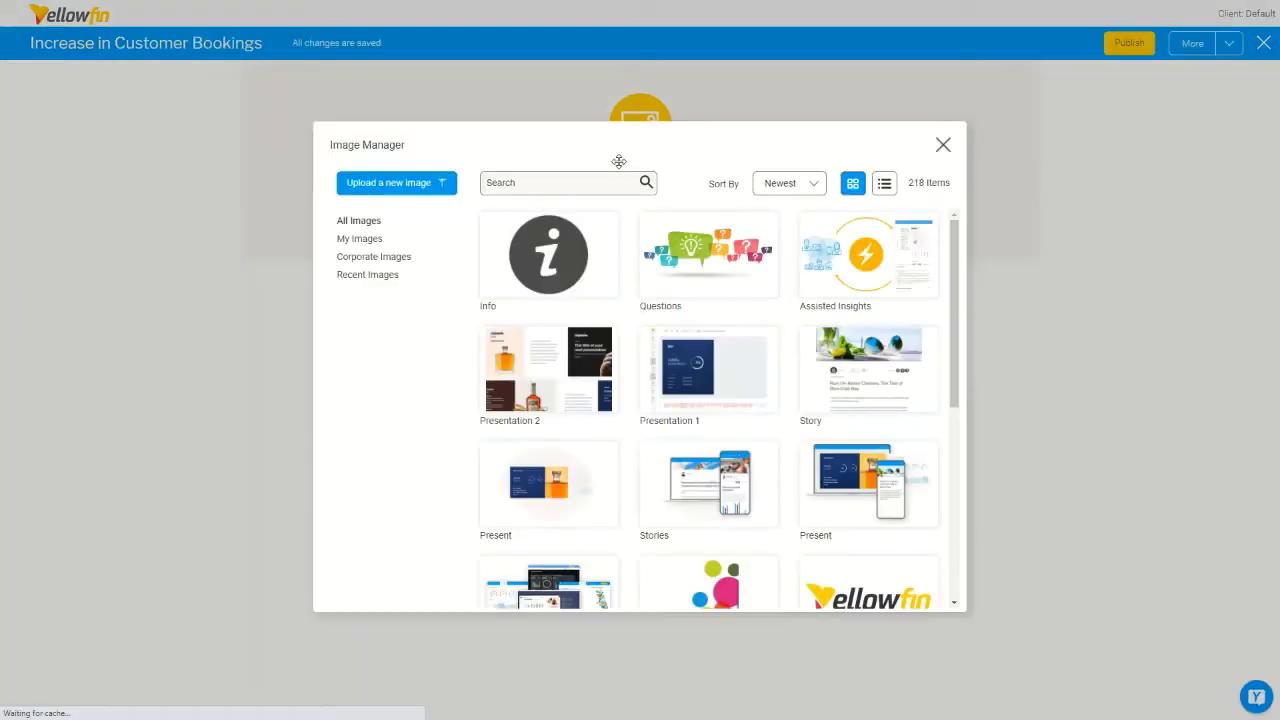
scroll(750, 395, down, 3)
scroll(765, 400, down, 5)
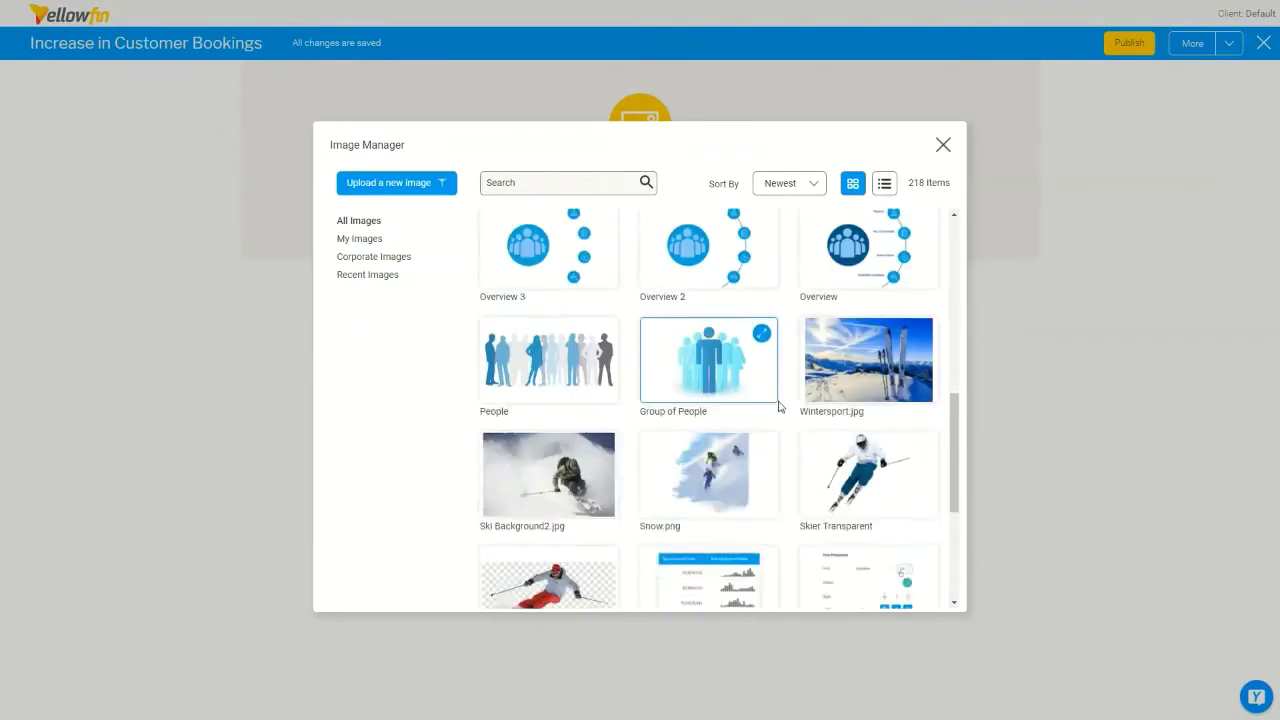
click(828, 288)
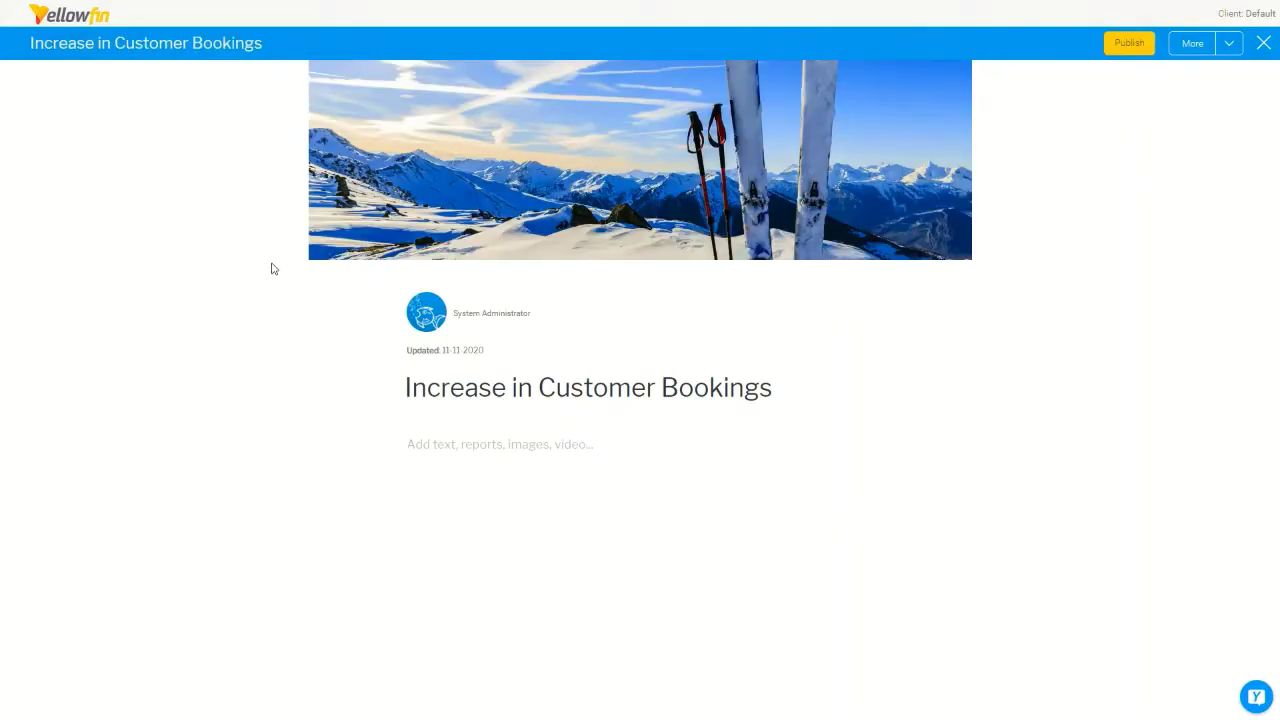
click(436, 447)
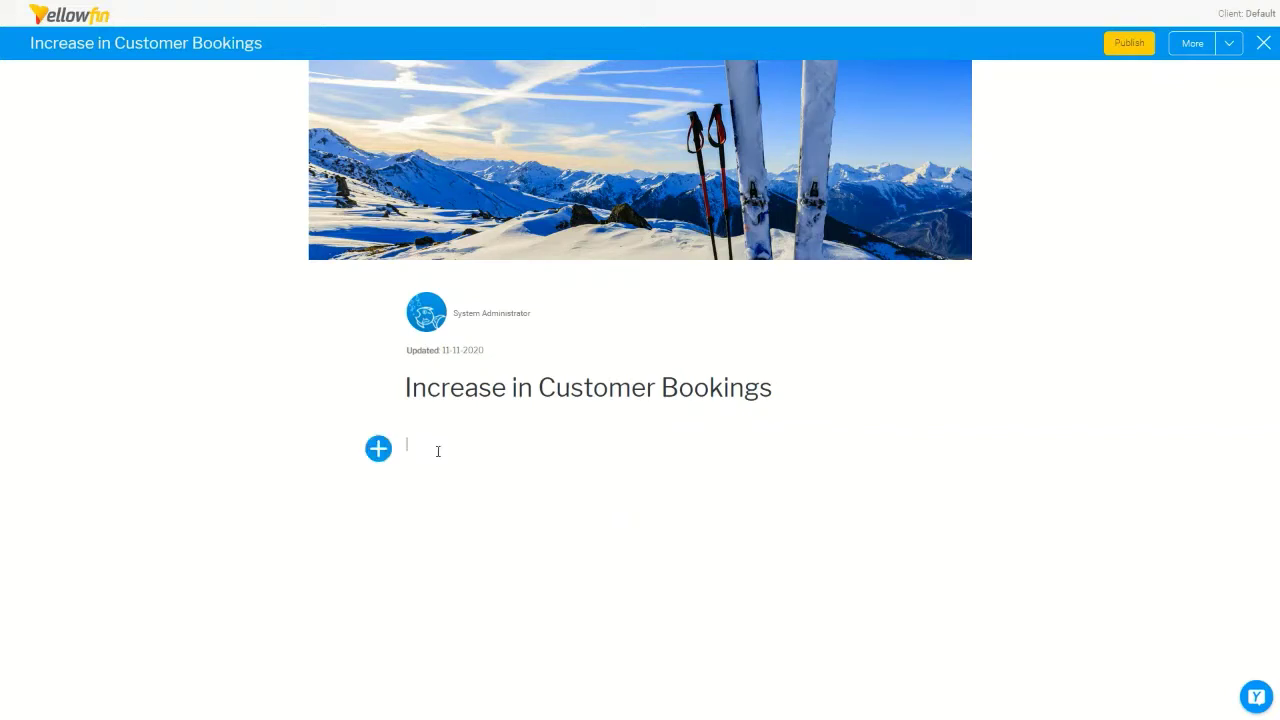
text(dklfsajdfksl)
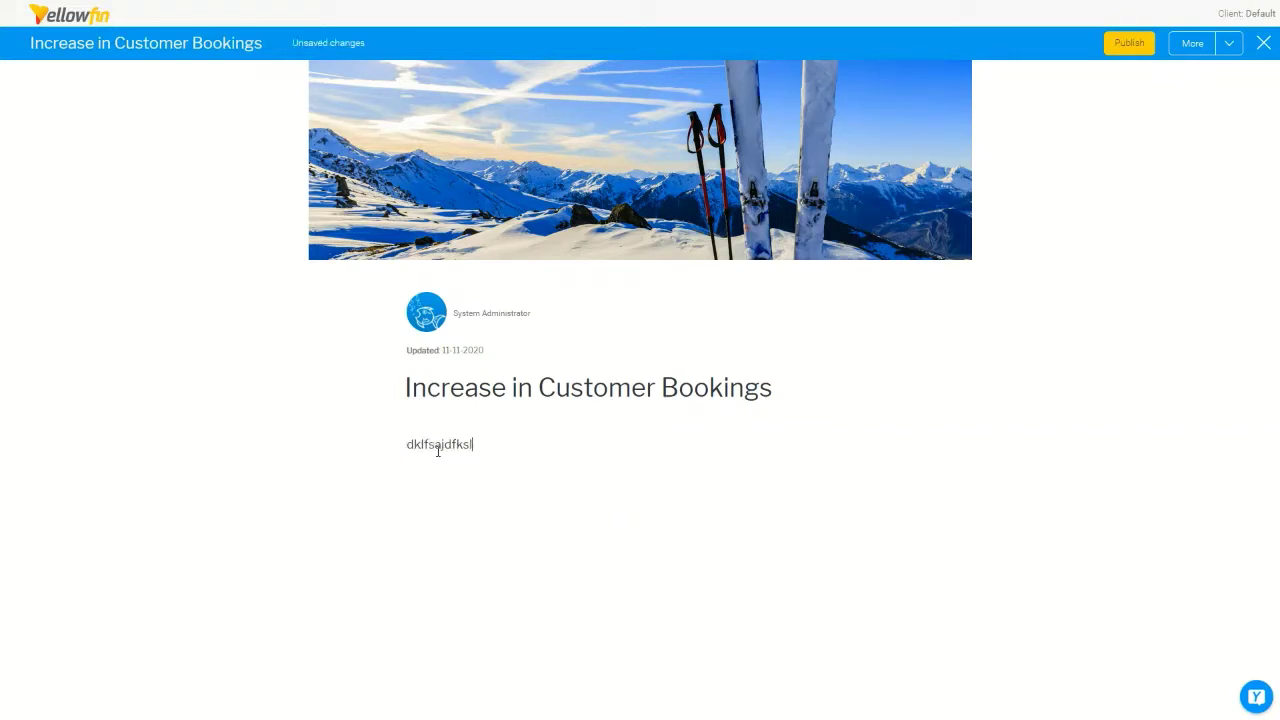
key(BackSpace)
key(BackSpace)
key(BackSpace)
key(BackSpace)
key(BackSpace)
Paste the prepared article text into the story body and format the paragraph about the website revamp as a quote.
key(ctrl+v)
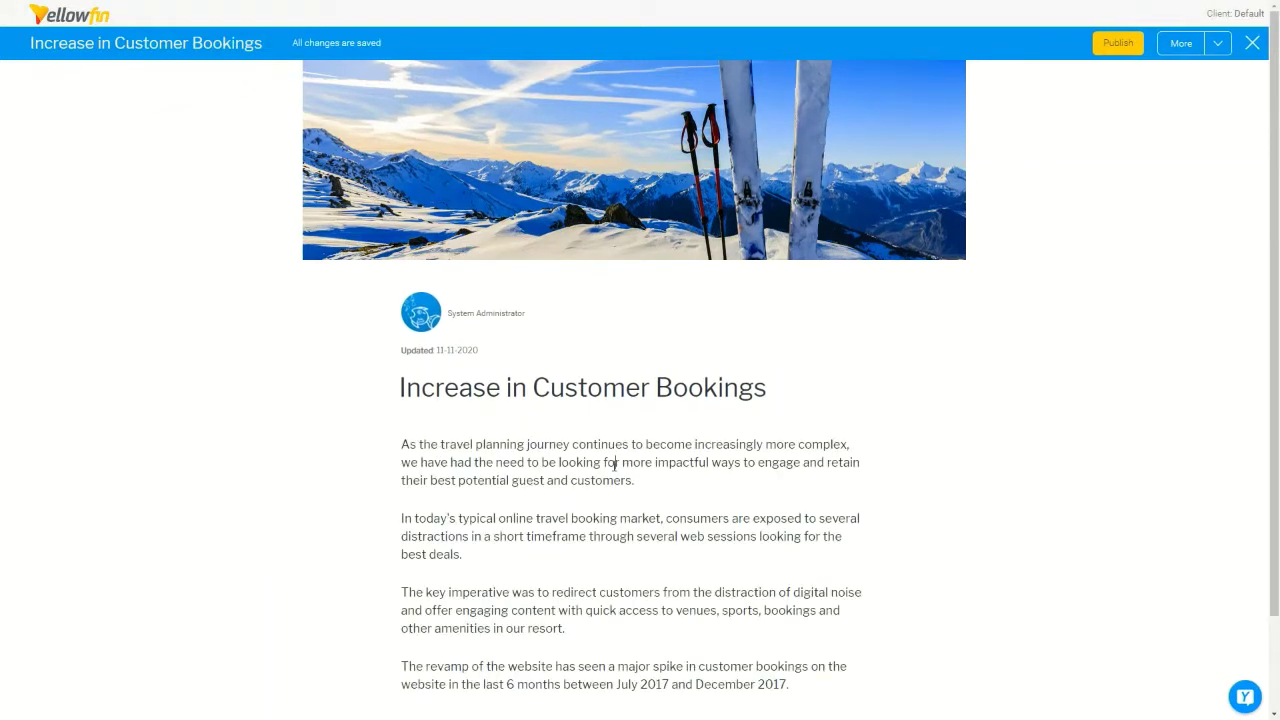
scroll(615, 464, down, 1)
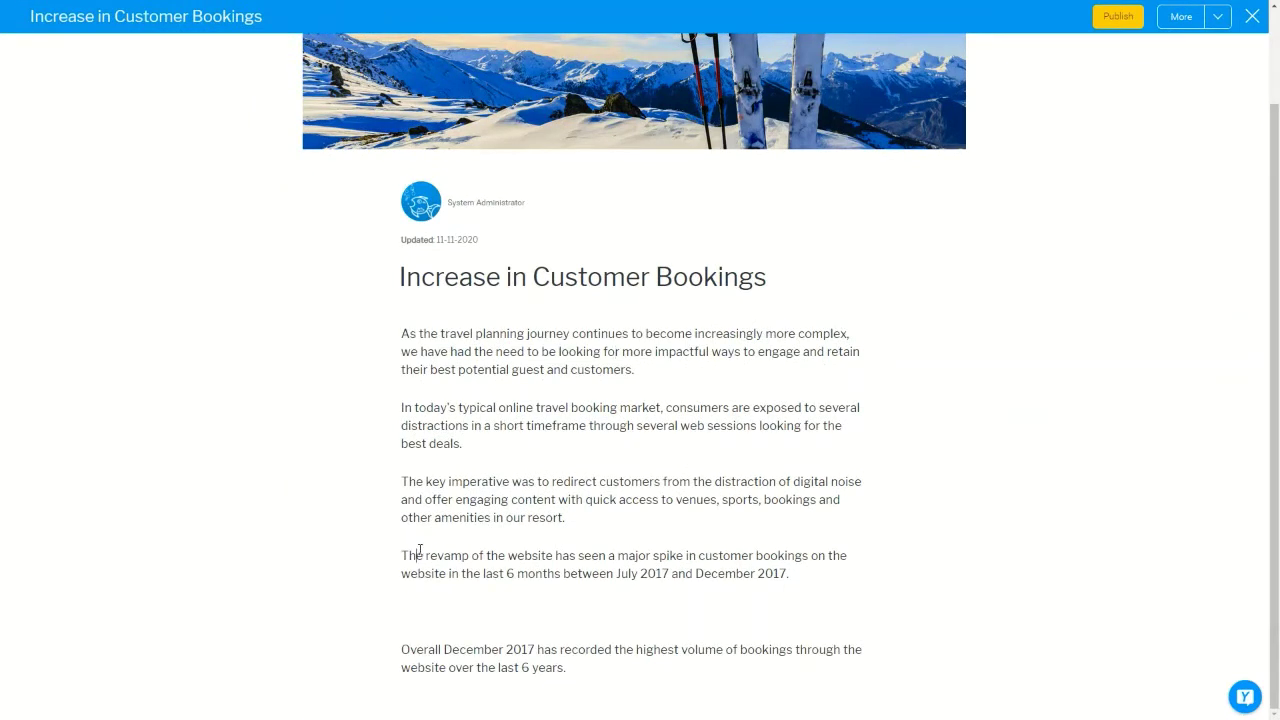
drag(403, 555, 800, 577)
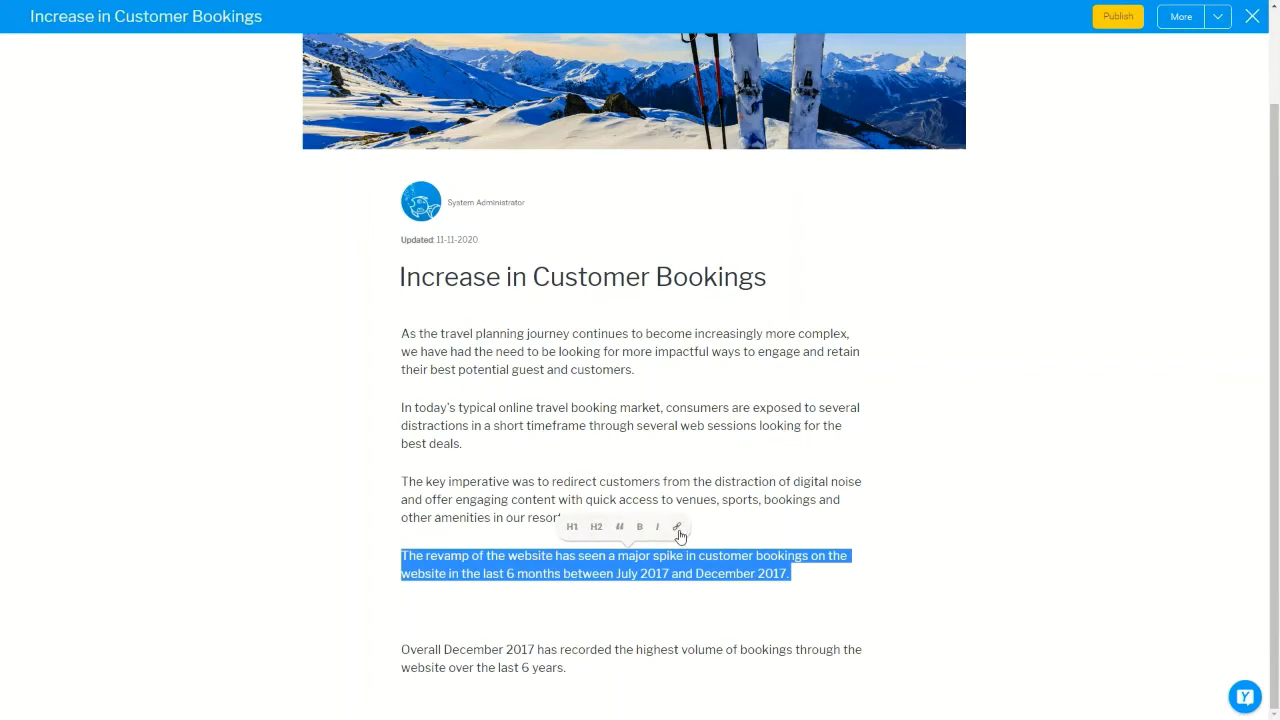
click(620, 527)
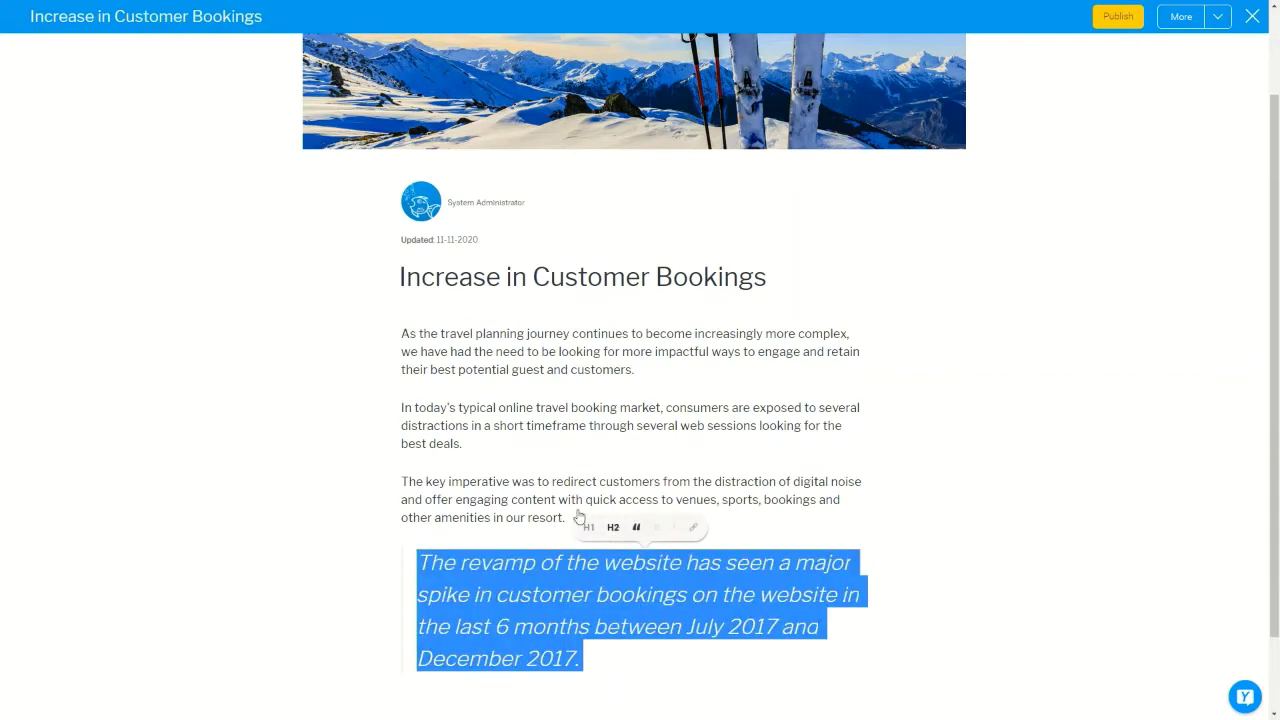
click(551, 500)
Make "December 2017" bold in the closing paragraph that starts with "Overall".
scroll(551, 500, down, 2)
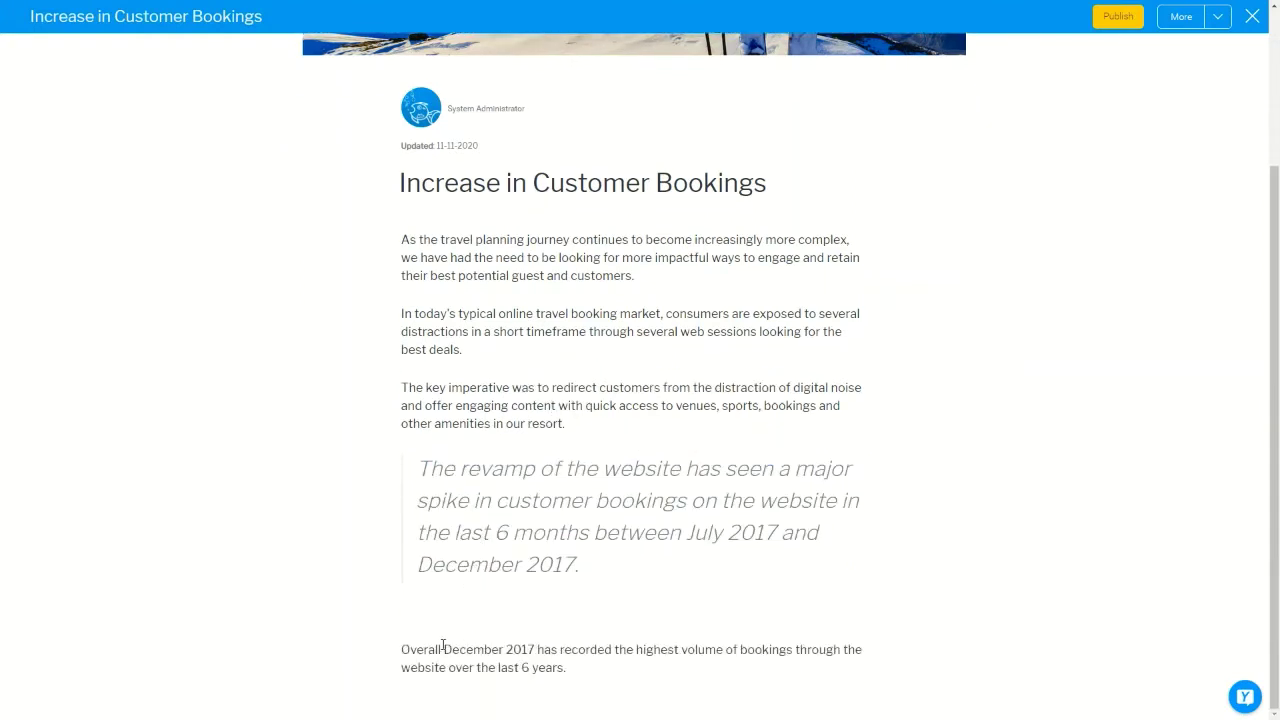
drag(444, 649, 538, 649)
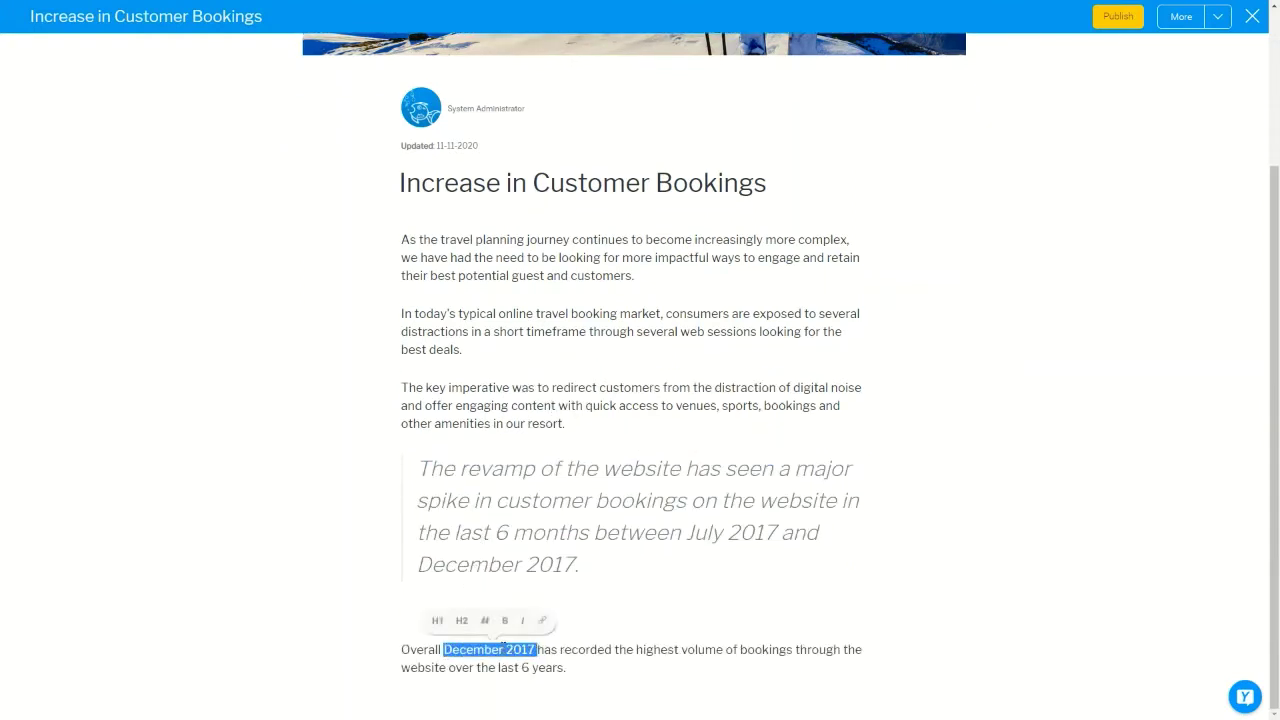
click(505, 621)
click(557, 648)
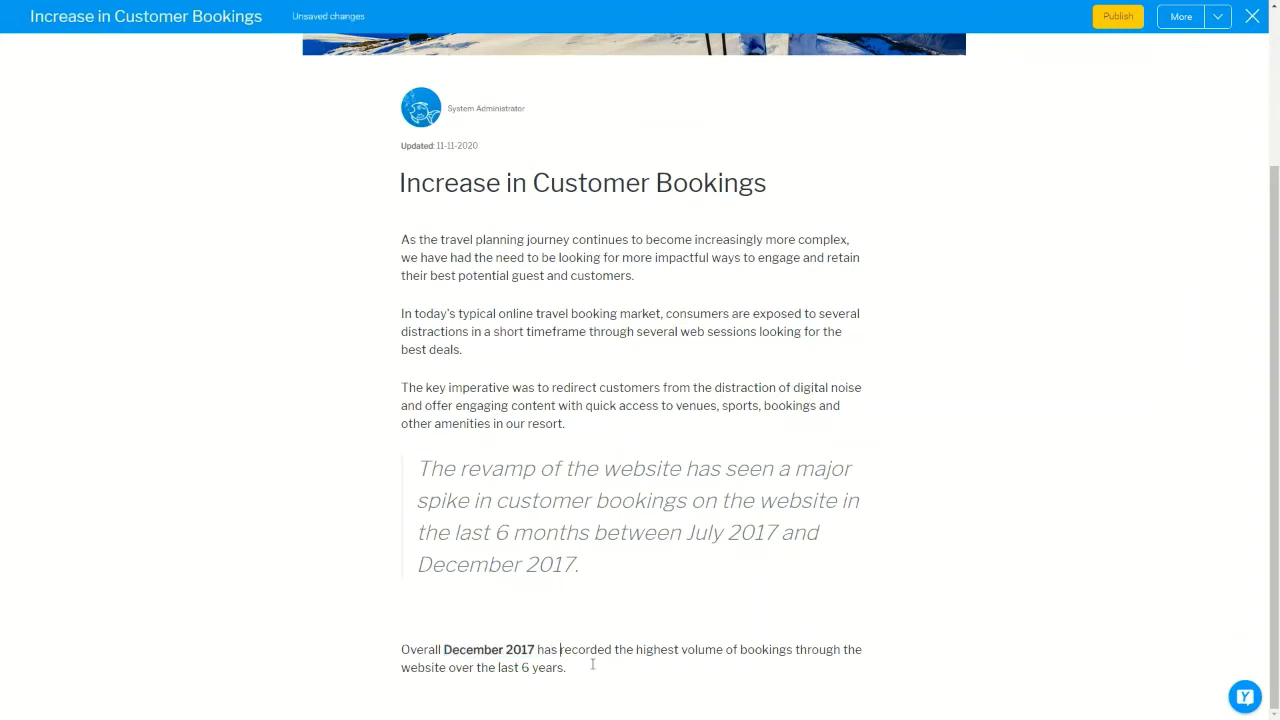
Add a new line at the end of the story, check the external BI content options and open the report selection.
key(Return)
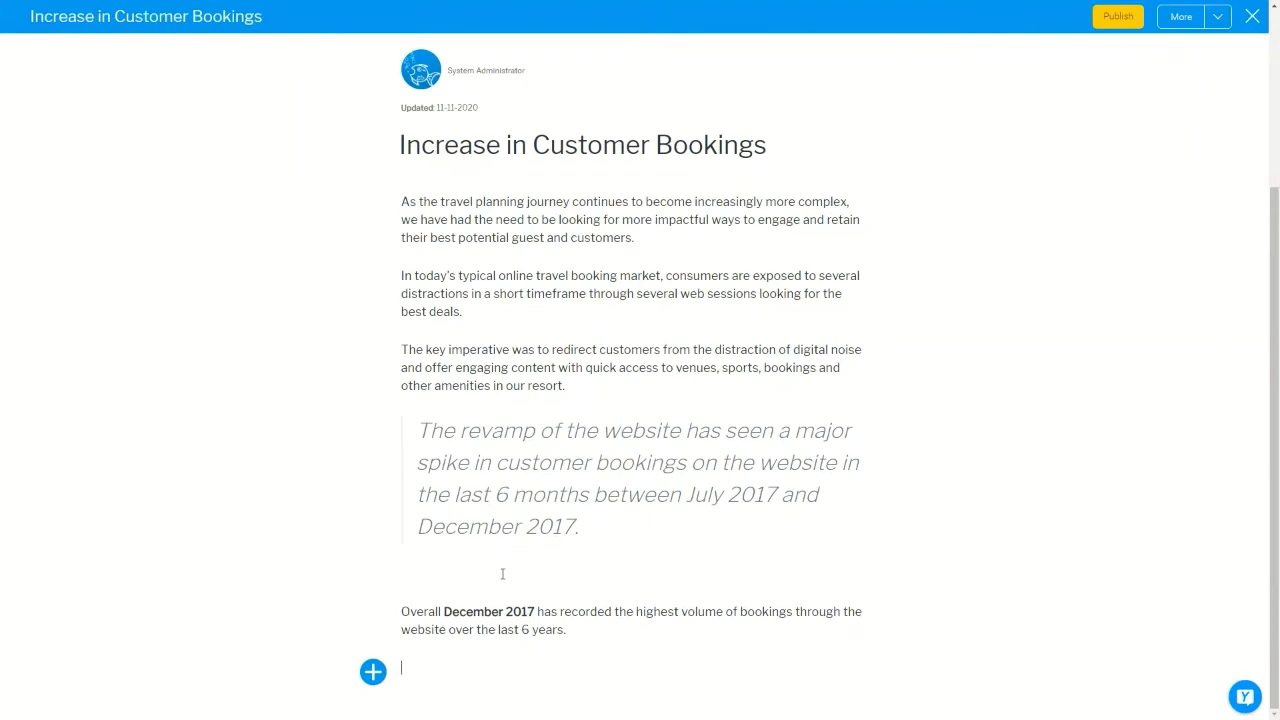
click(373, 672)
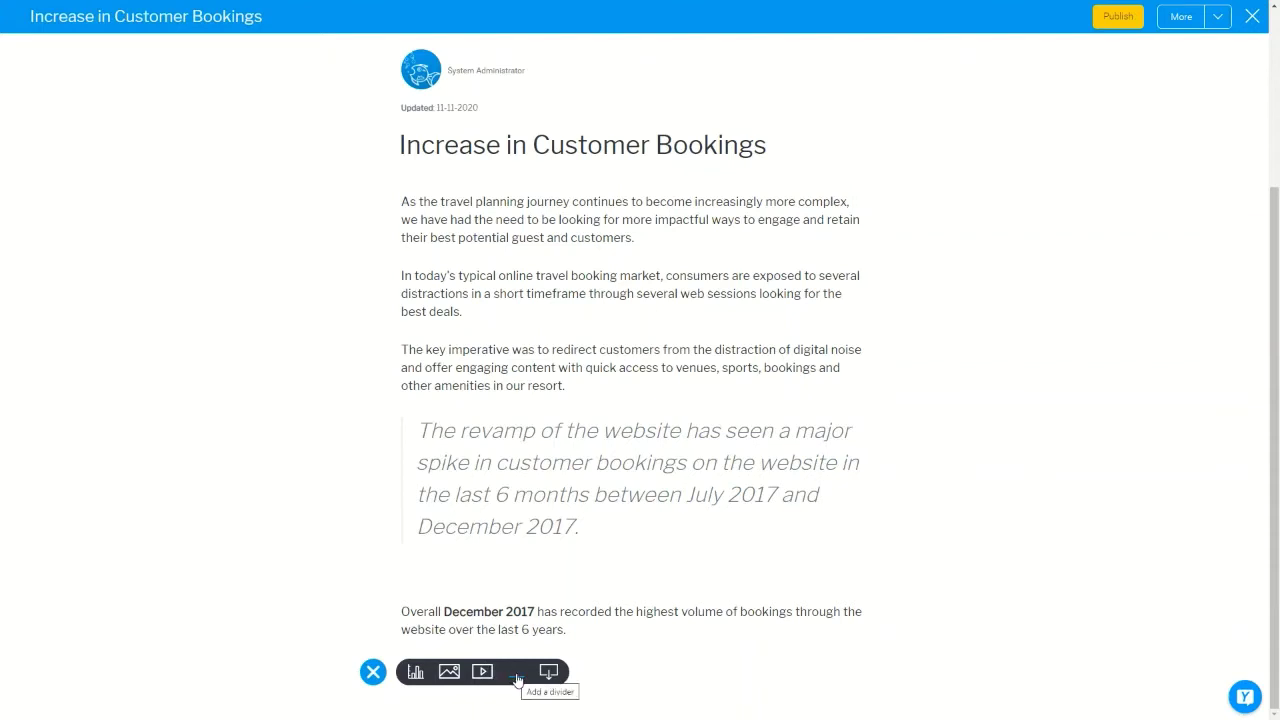
click(549, 672)
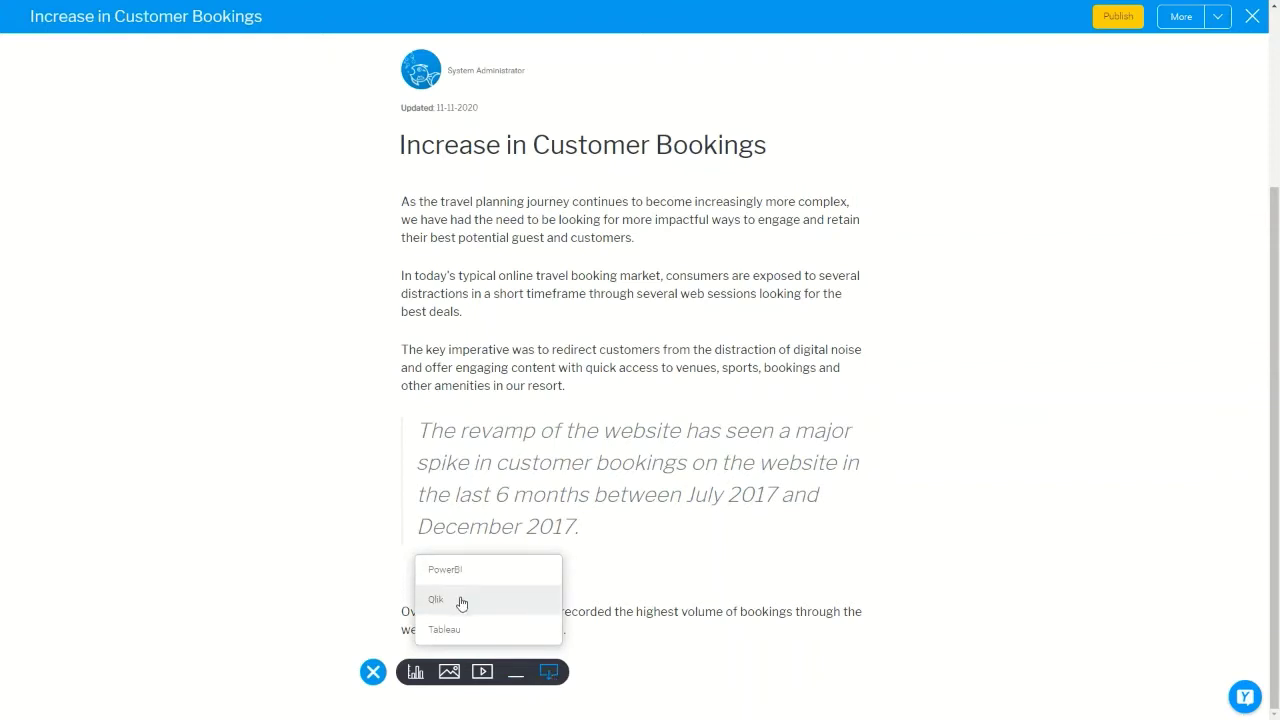
click(409, 679)
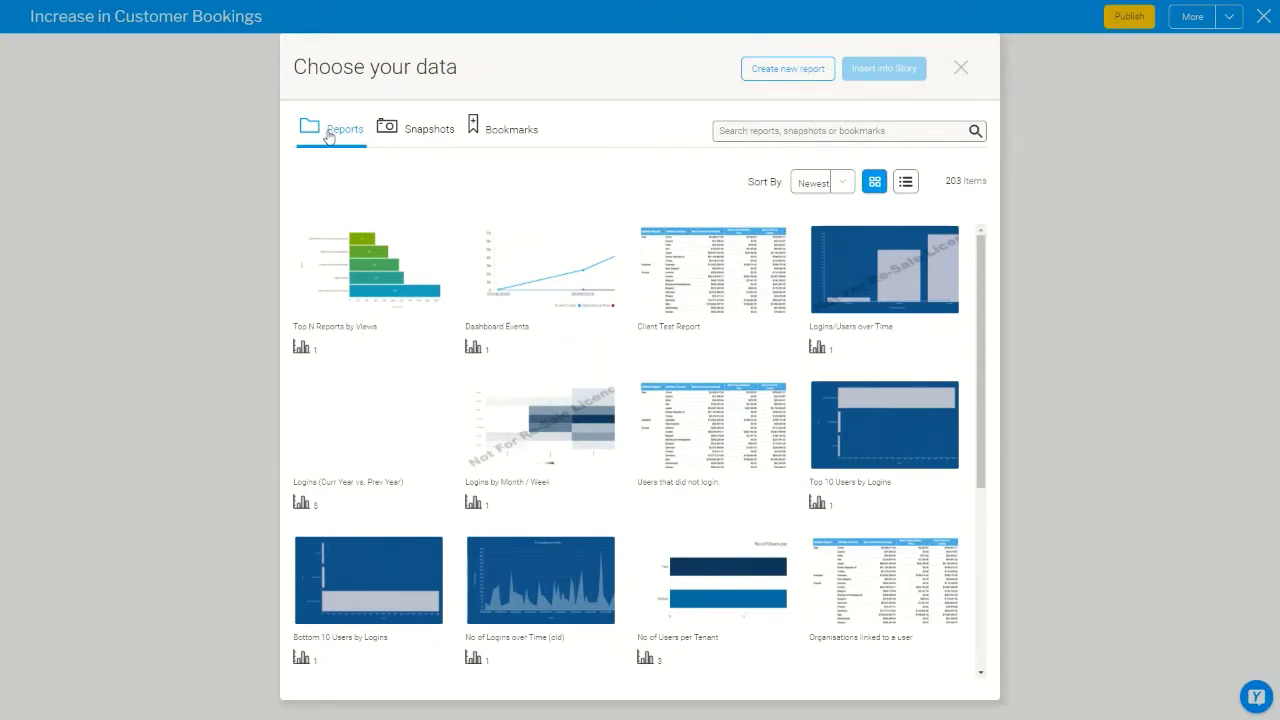
View the available snapshots and bookmarks, and return to the list of reports.
click(430, 132)
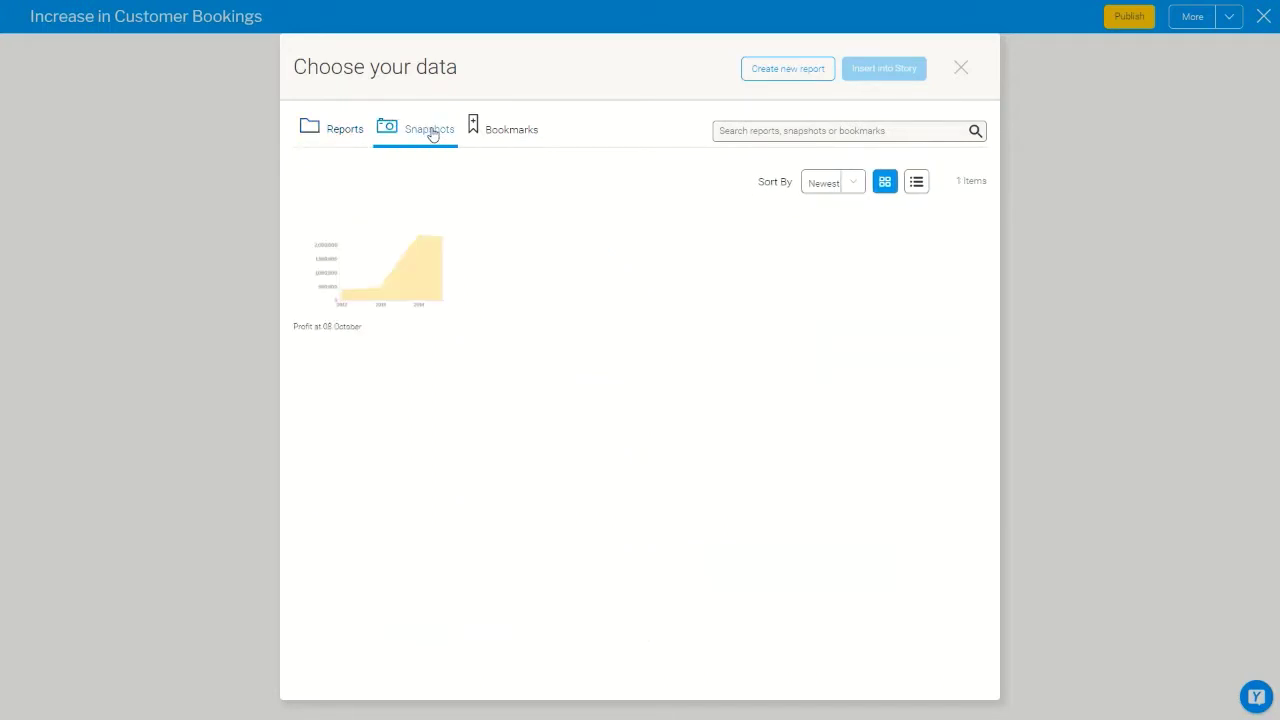
click(497, 131)
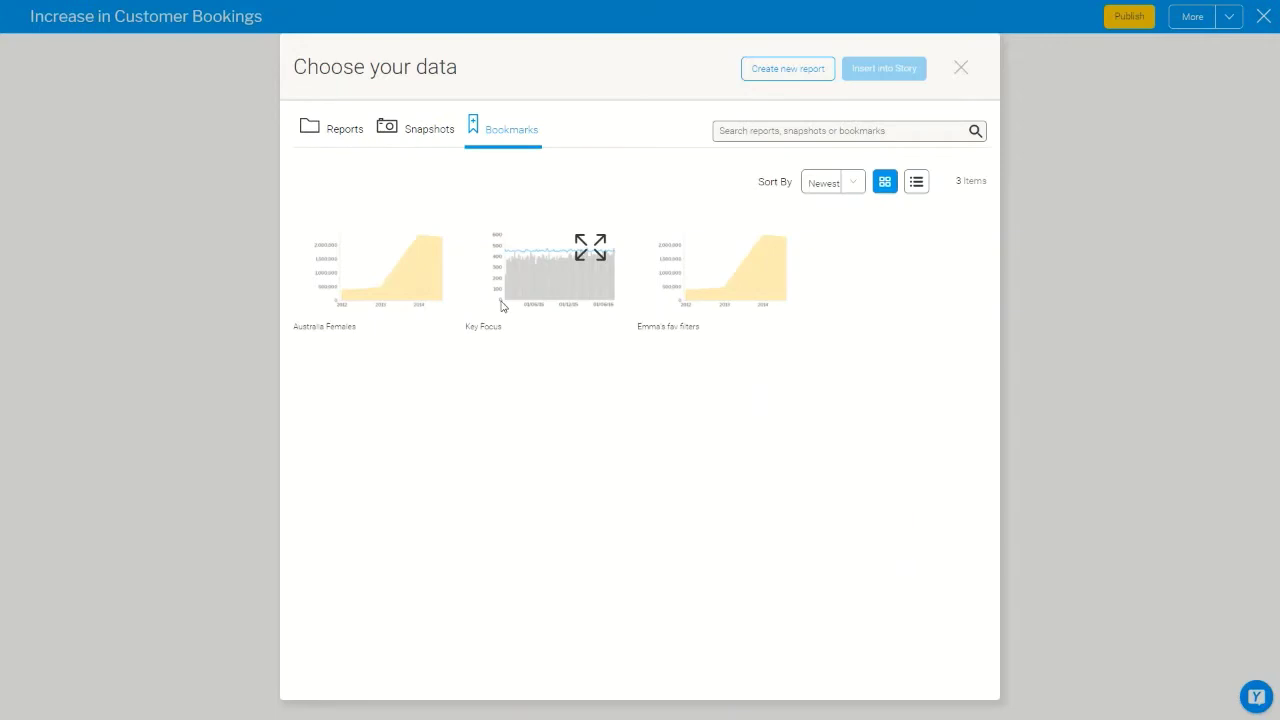
click(340, 130)
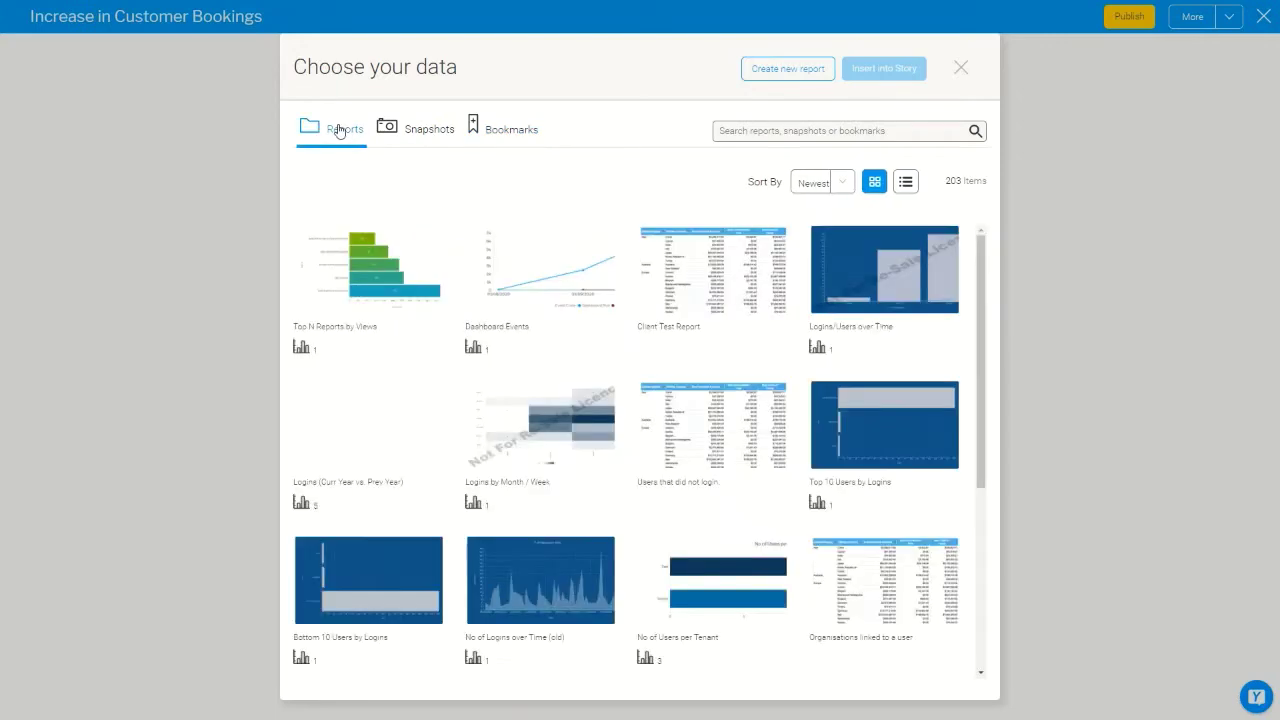
Search the reports for "website" and select the Increase in Website Bookings report.
click(746, 129)
text(w)
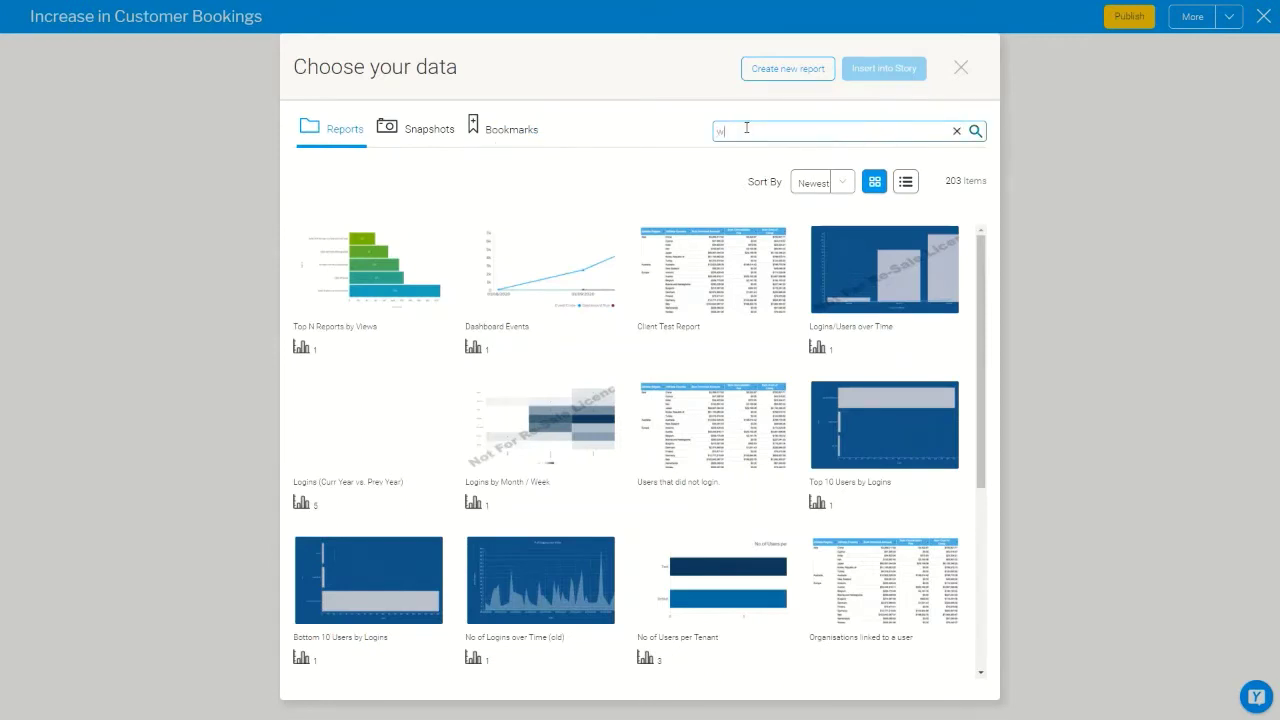
text(ebsite)
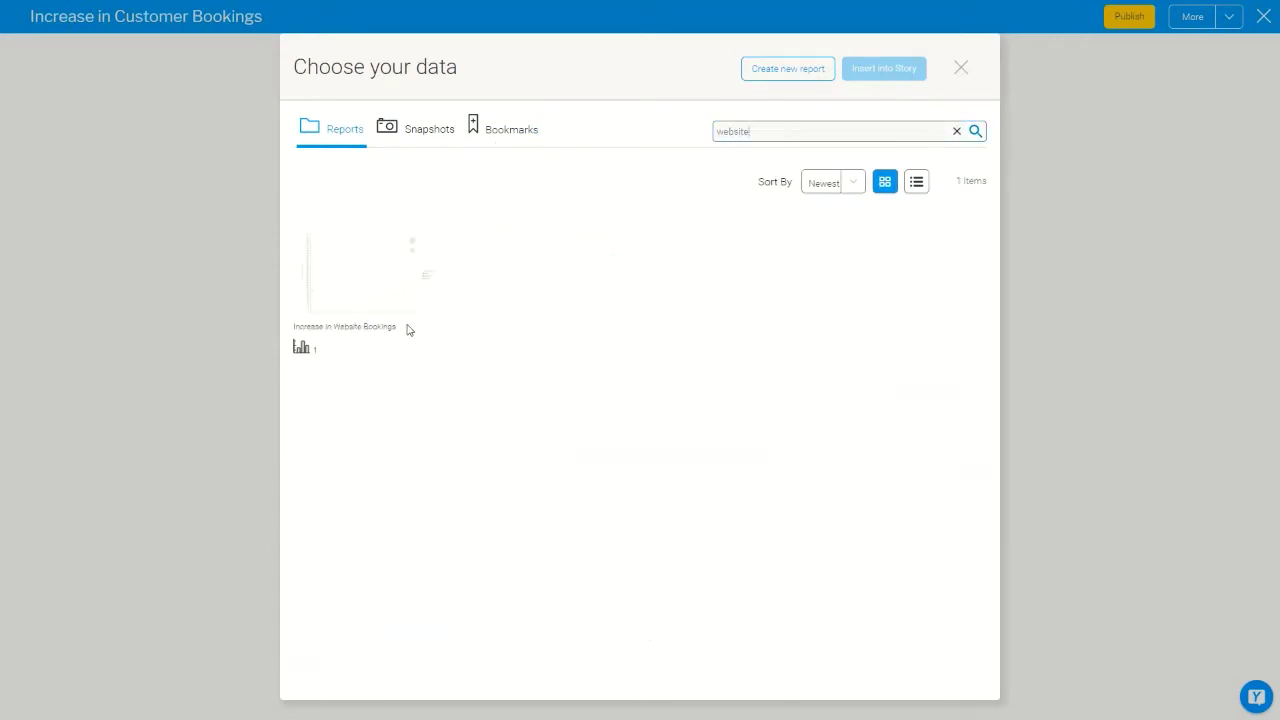
click(376, 270)
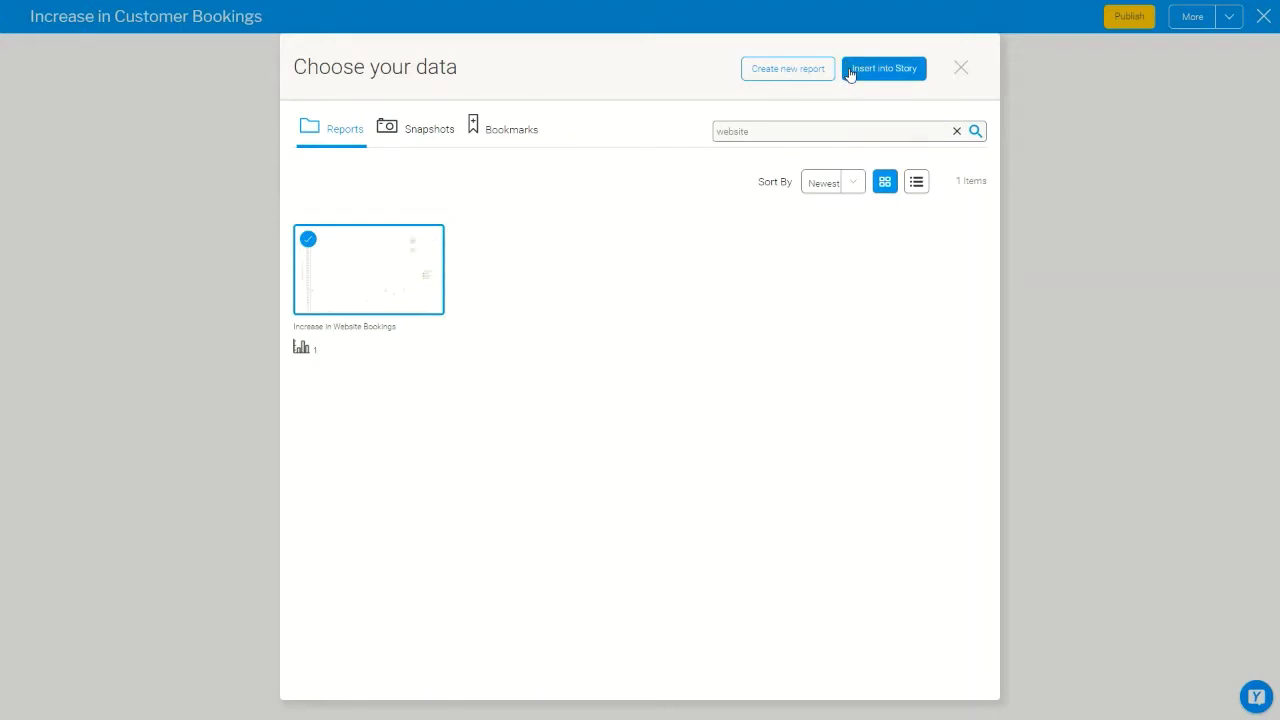
Preview both views of the Increase in Website Bookings report and insert it into the story.
mouse_move(412, 266)
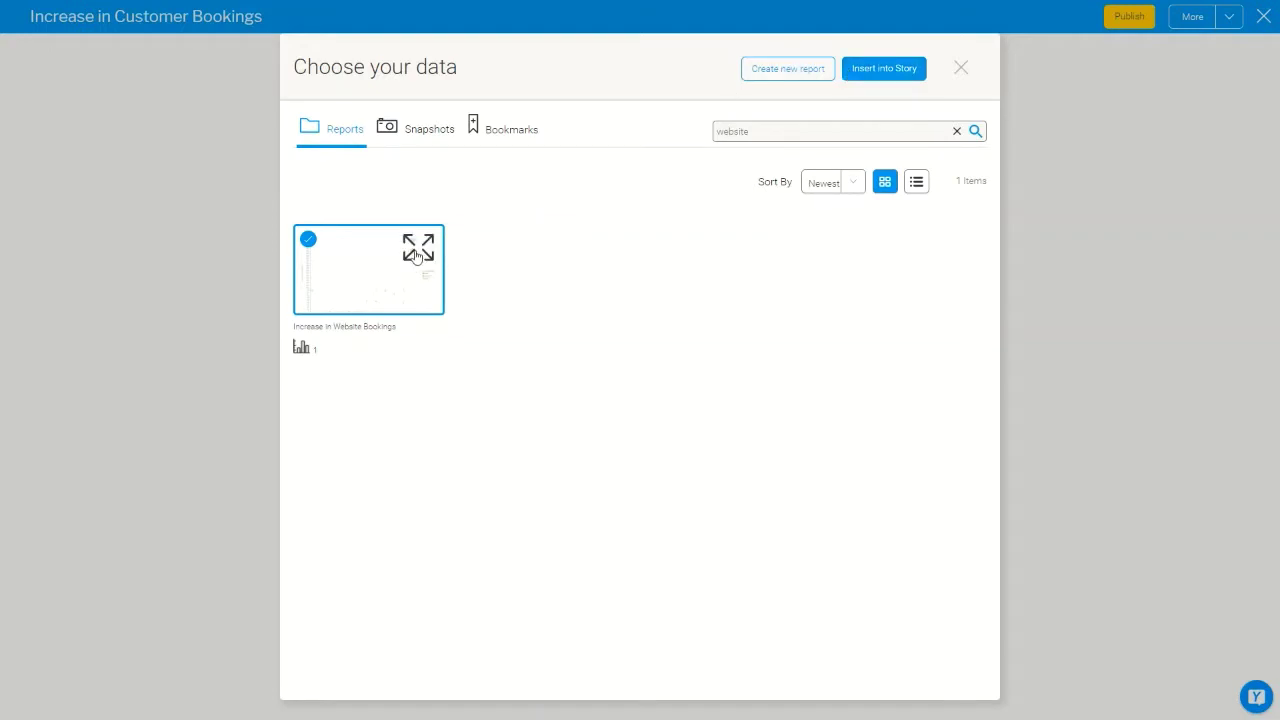
click(419, 250)
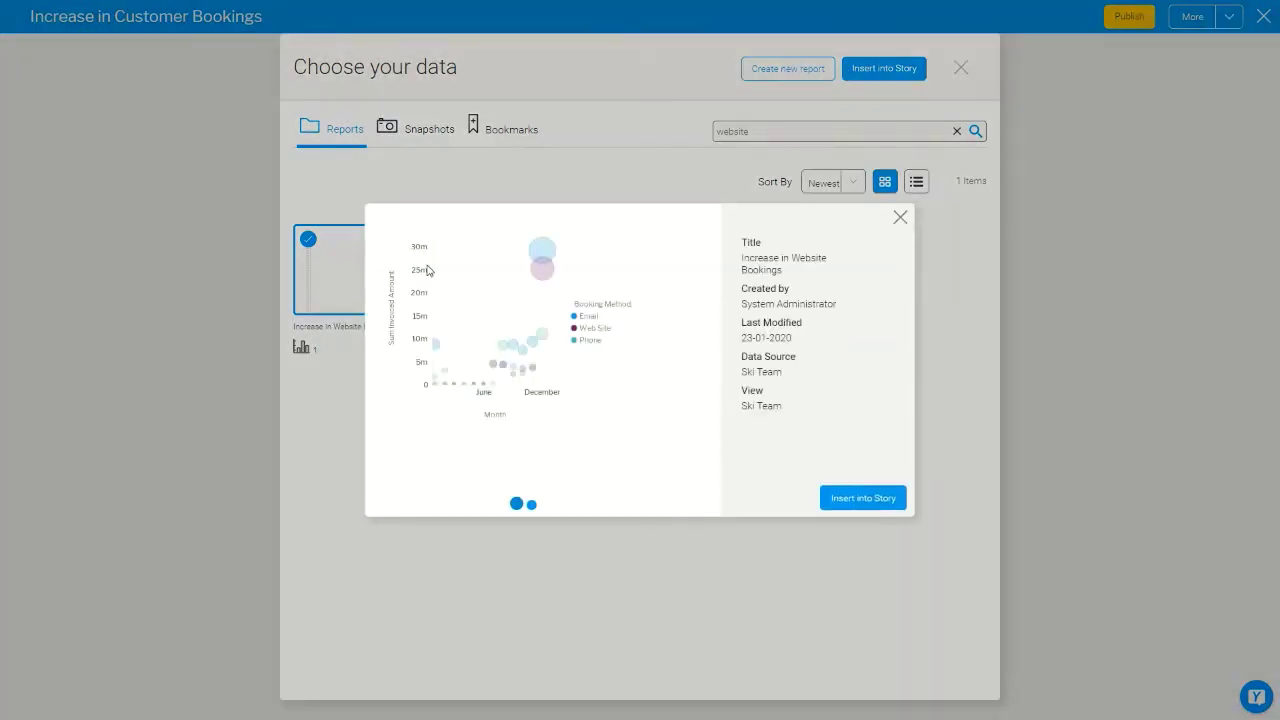
click(531, 503)
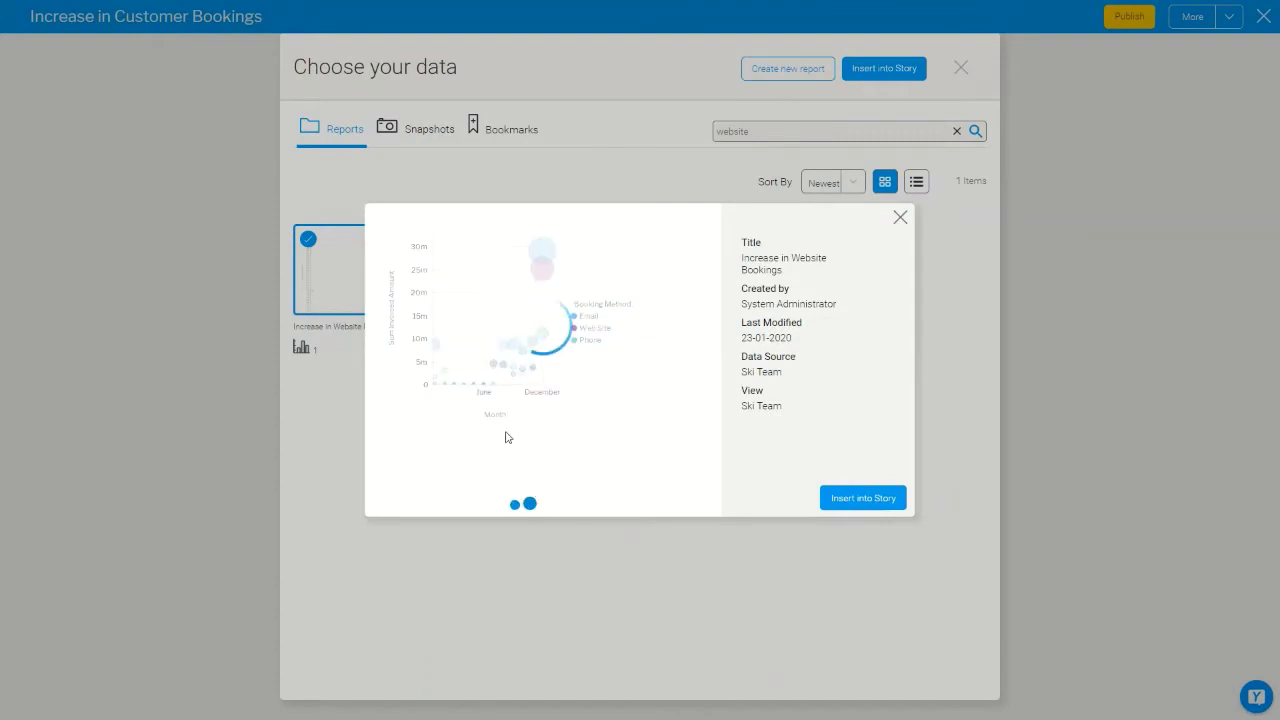
click(519, 504)
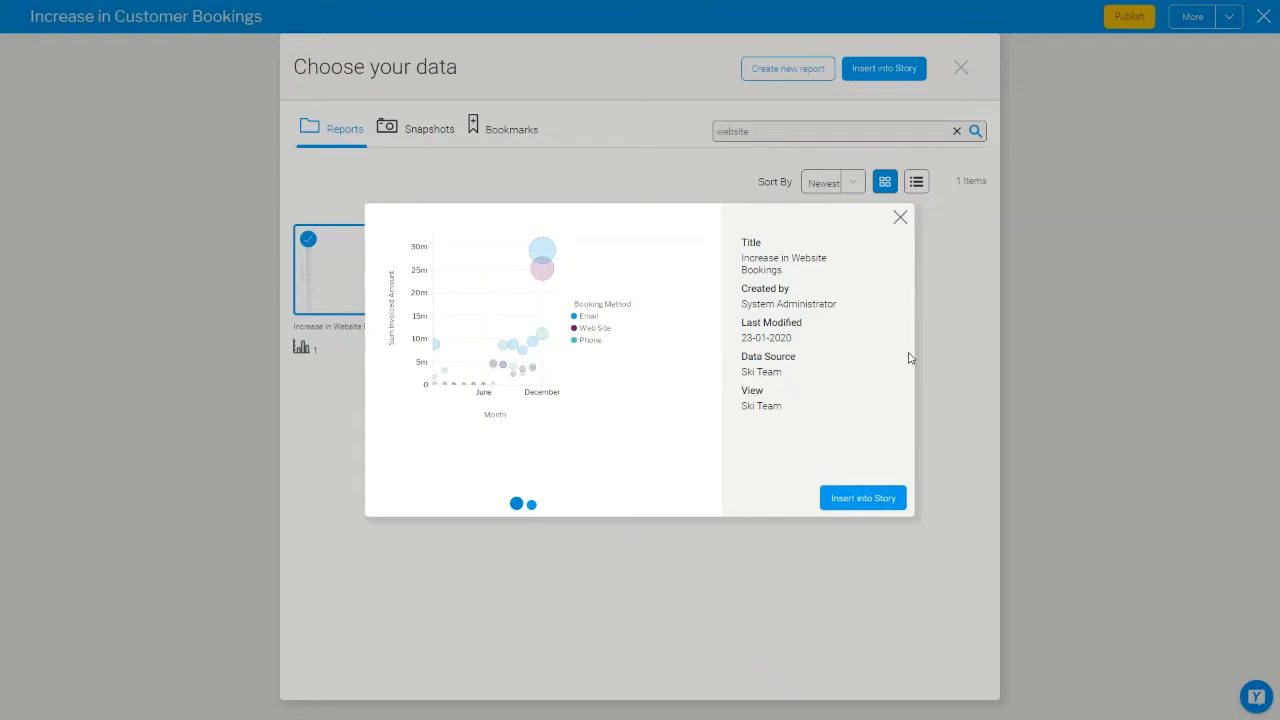
click(899, 219)
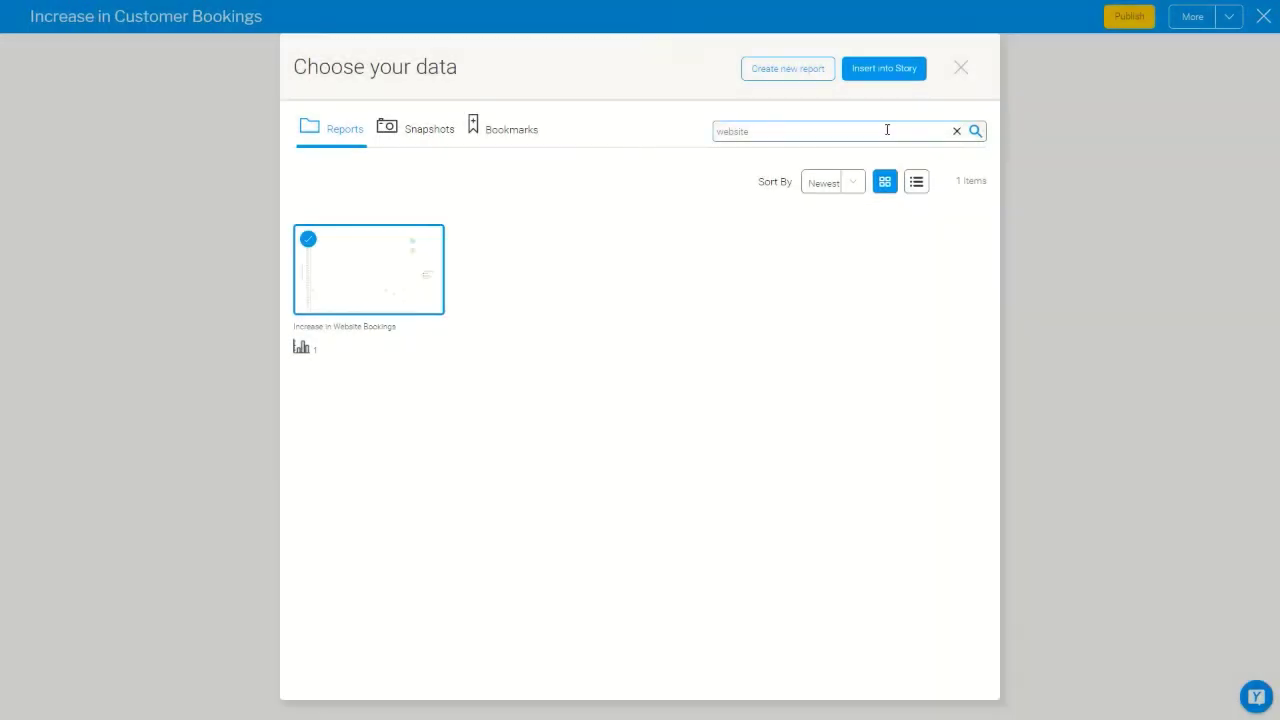
click(884, 68)
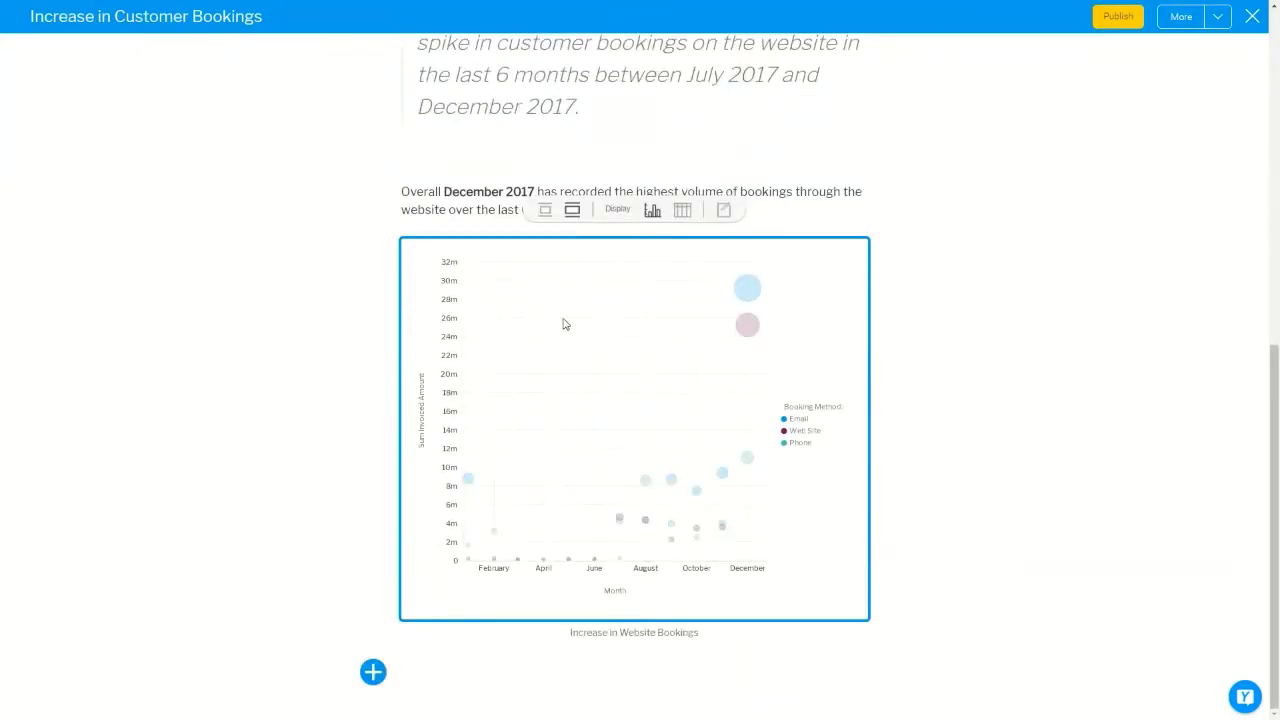
Try the smaller size for the inserted report, restore its full text width and display it as a table.
click(545, 212)
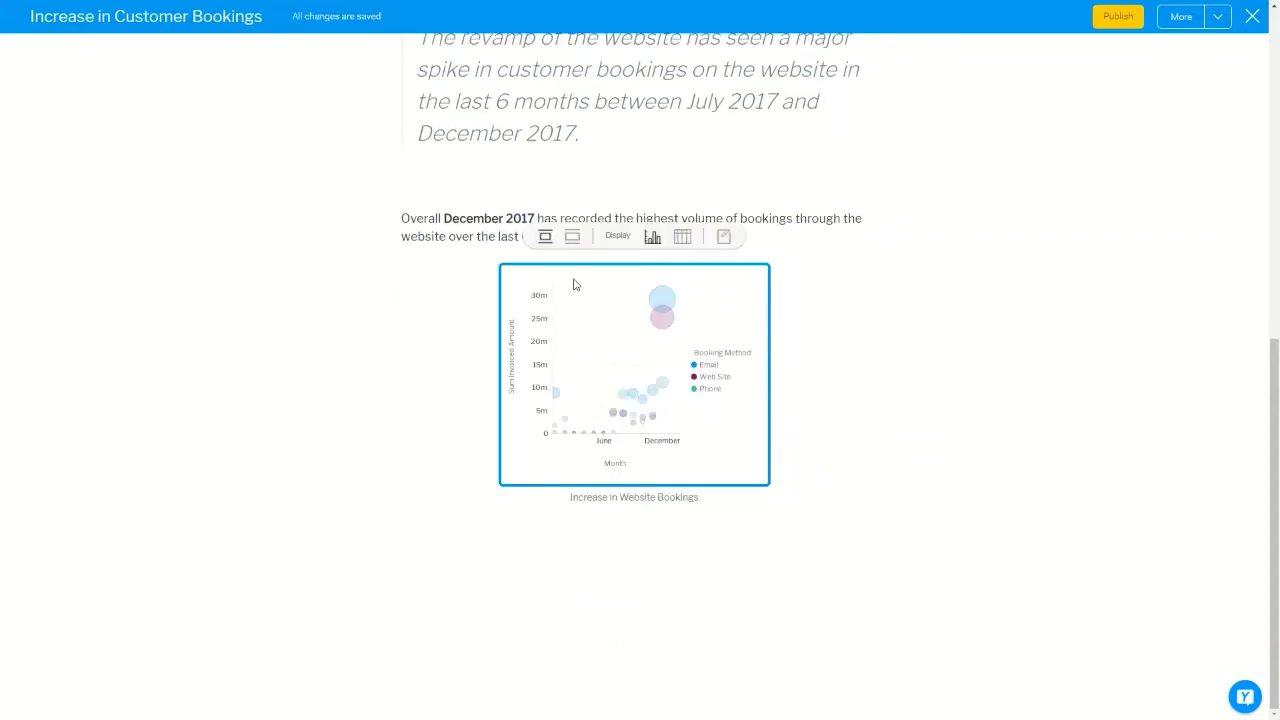
click(575, 239)
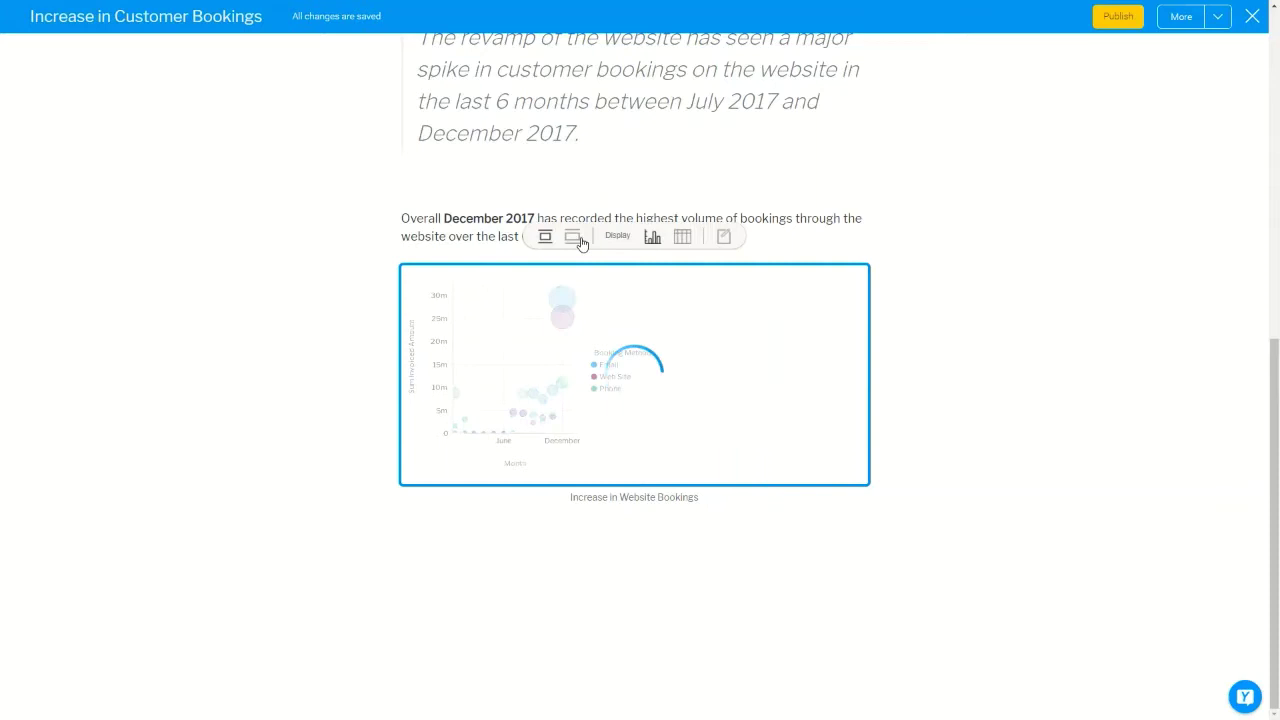
click(684, 211)
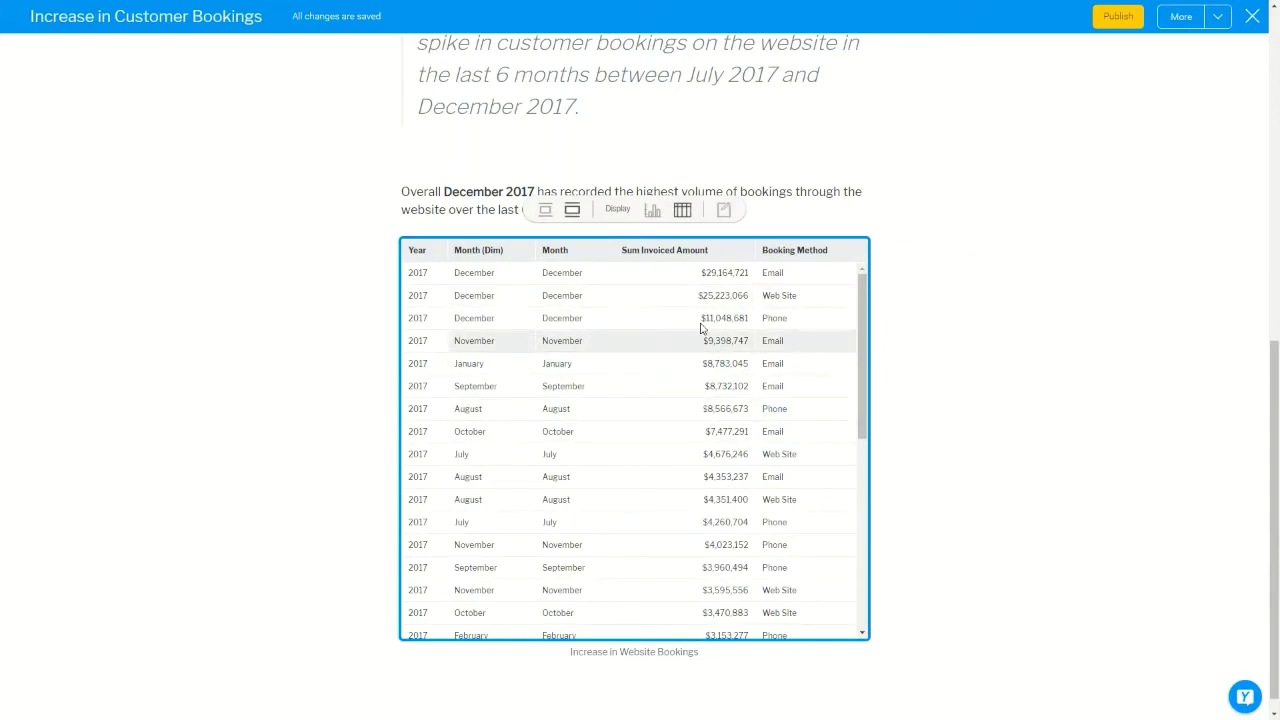
Open the complete Increase in Website Bookings report from the story, and return to the story.
click(724, 212)
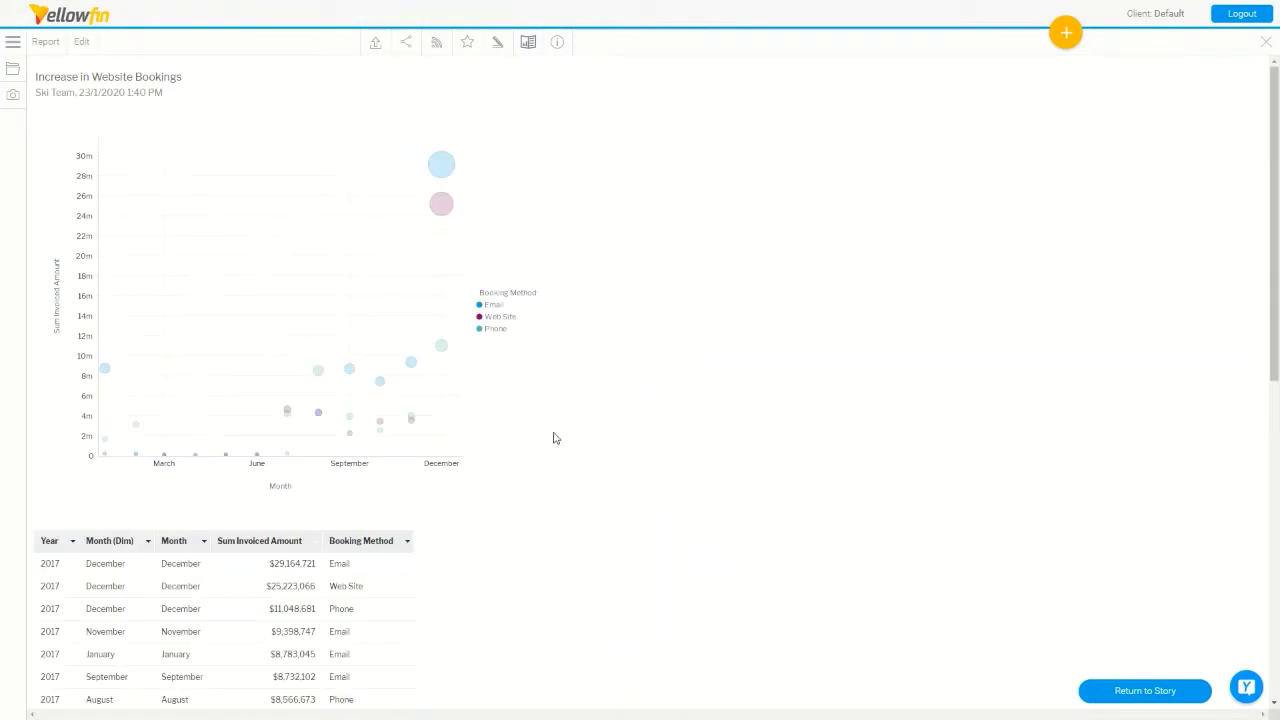
click(1136, 697)
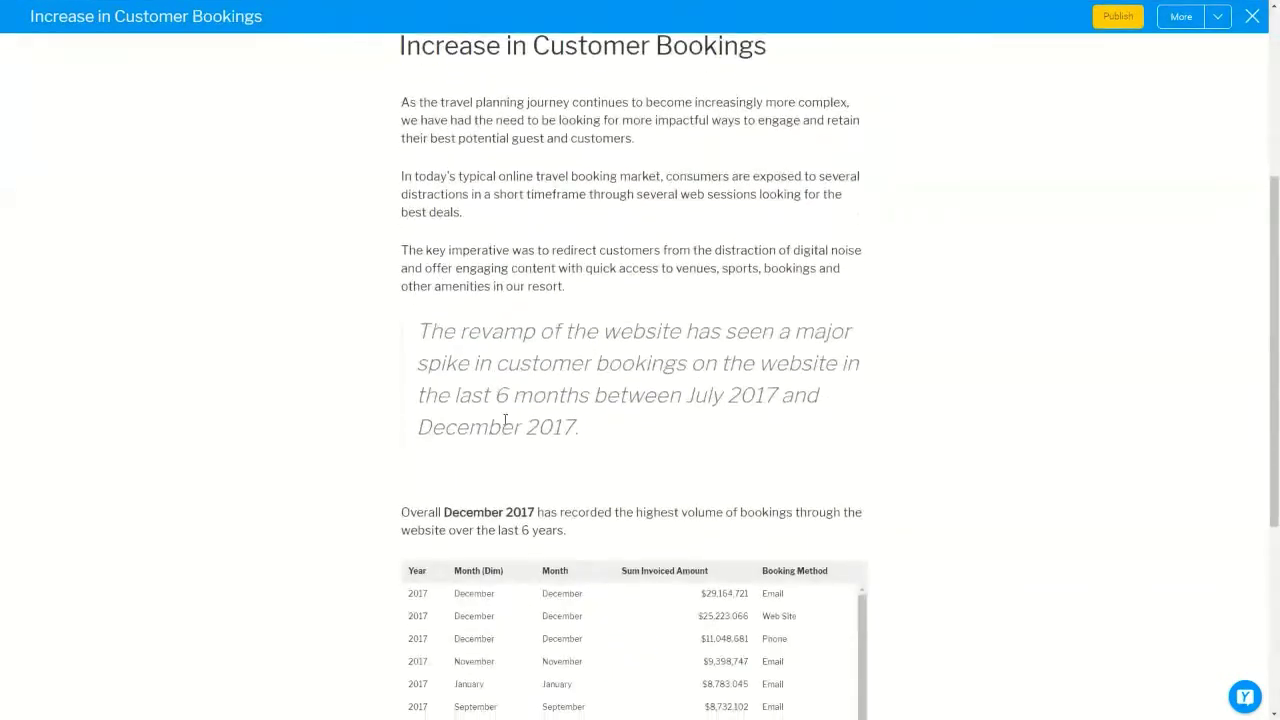
Switch the embedded Increase in Website Bookings report from table display to chart display.
scroll(505, 420, down, 3)
click(490, 419)
click(652, 277)
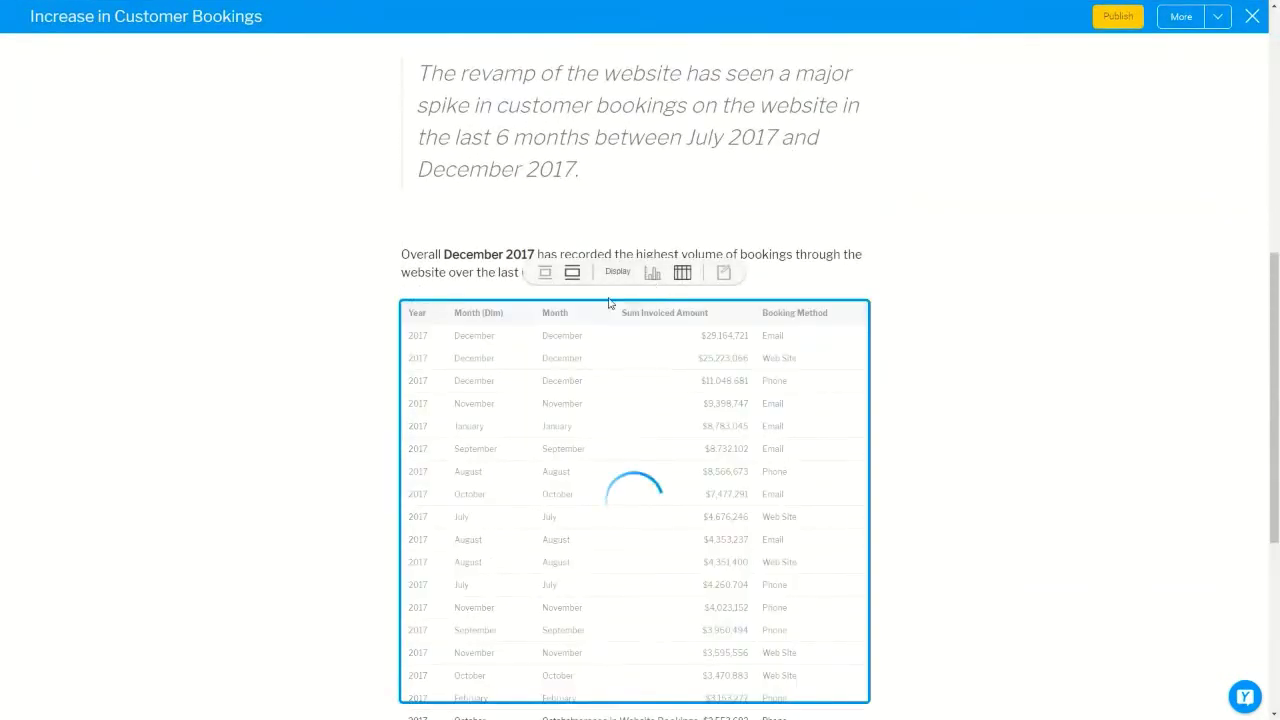
Add the line "The the following booking steps are available:" below the embedded report chart.
scroll(520, 400, down, 3)
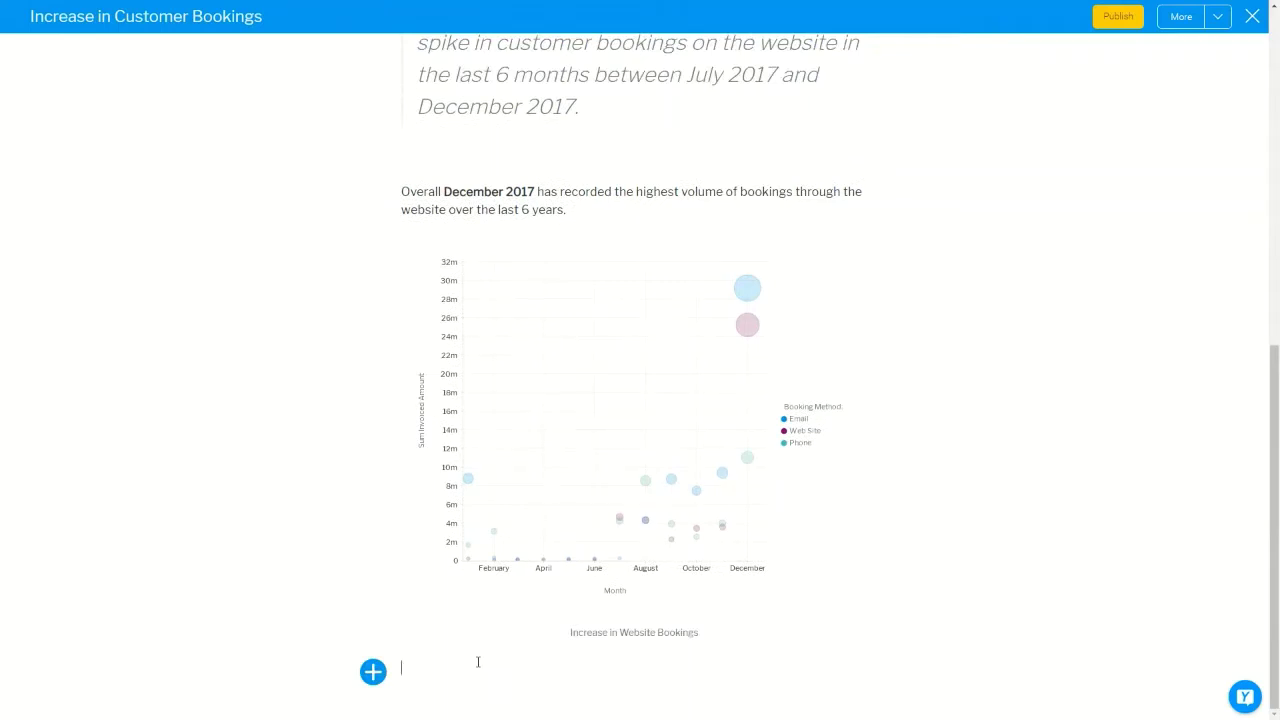
text(The the )
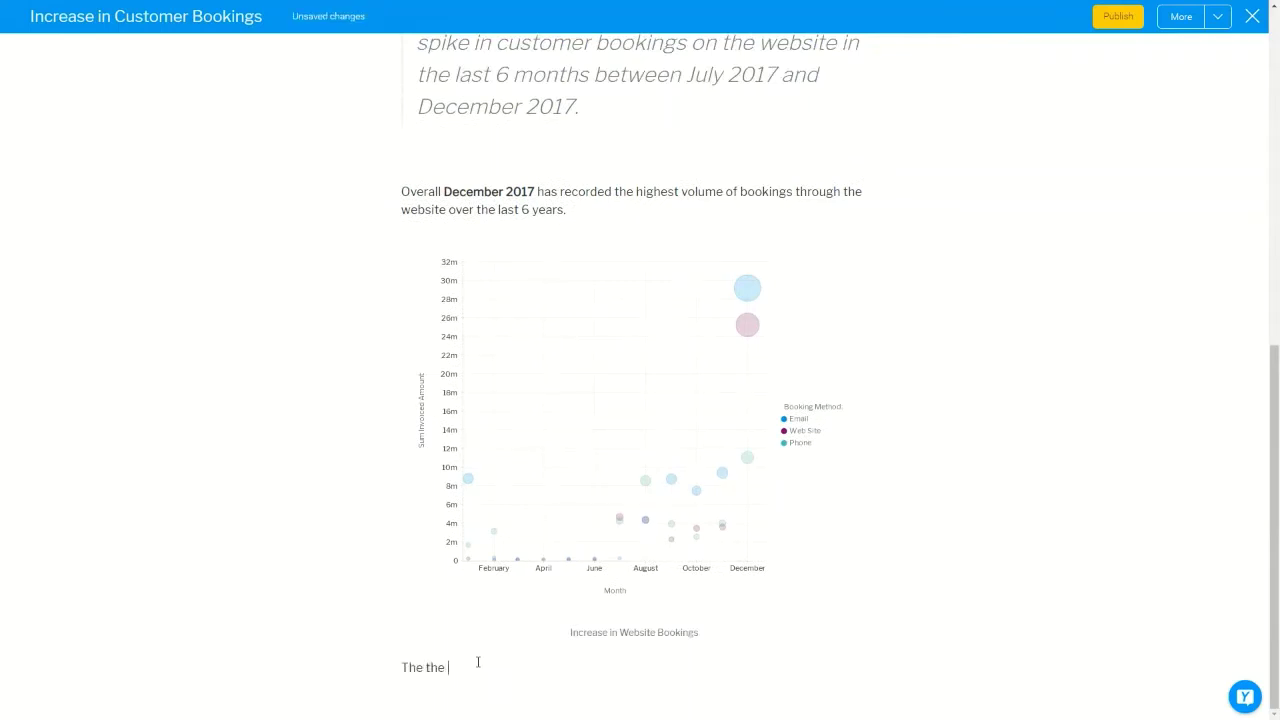
text(following bookings  steps are avai)
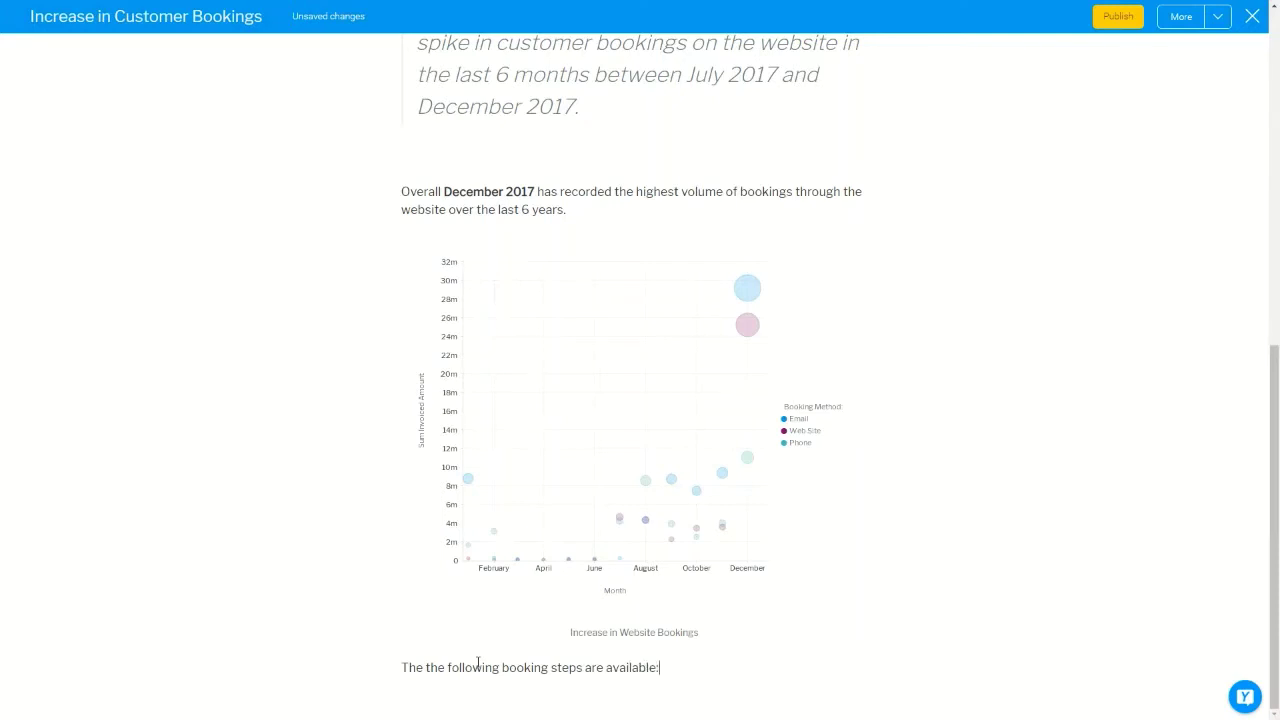
text(lable:)
key(Return)
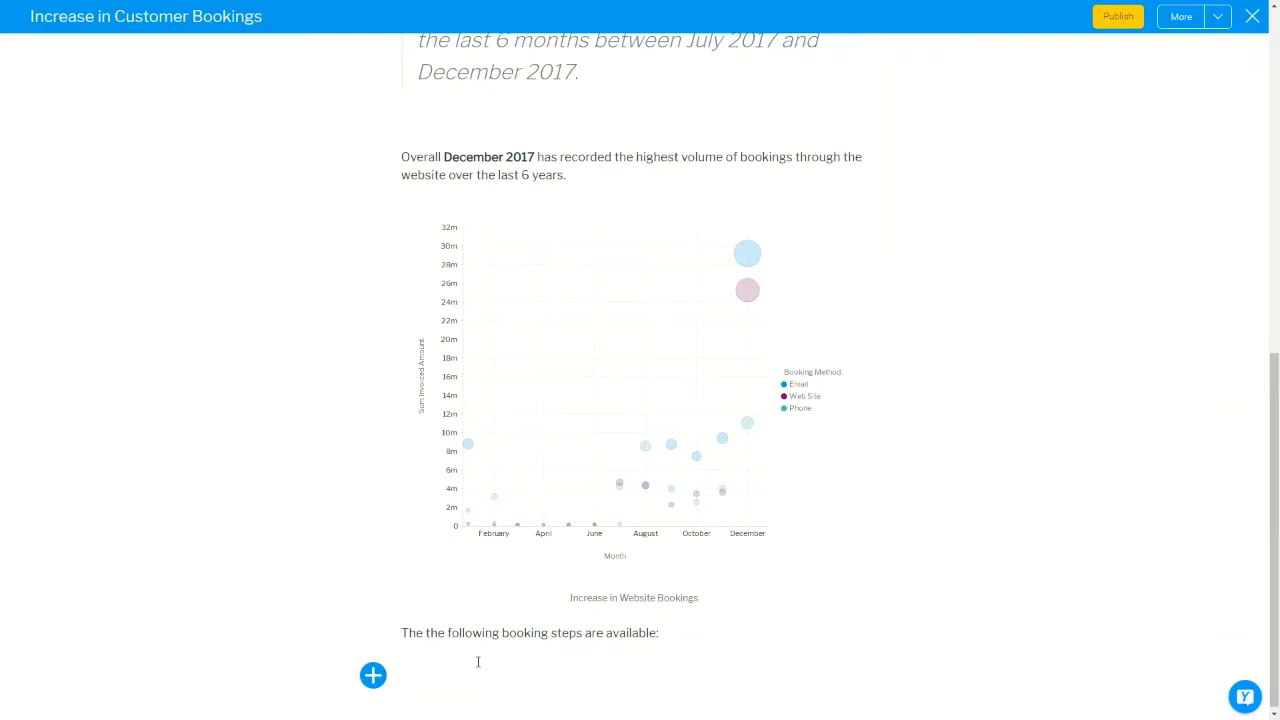
Add a bulleted list with Web, Phone and Email under the introductory line, followed by a horizontal divider.
text(-)
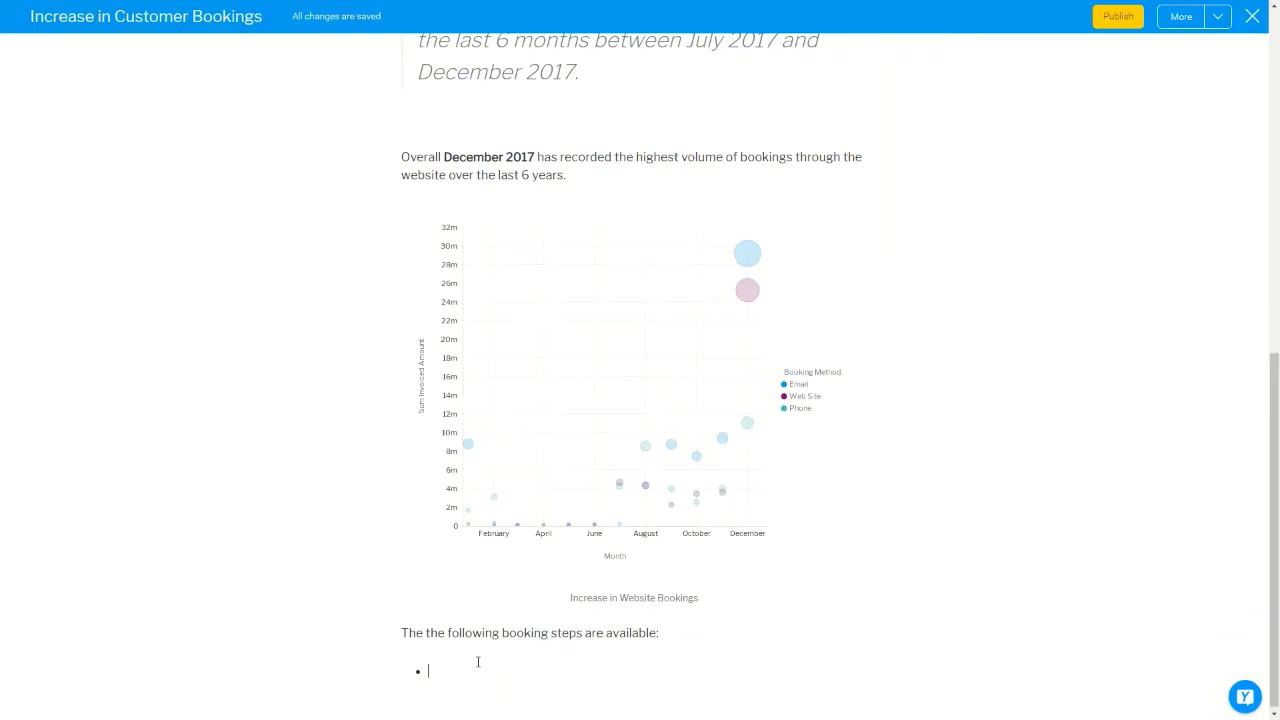
text(Web)
key(Return)
text(Phone)
key(Return)
text(Em)
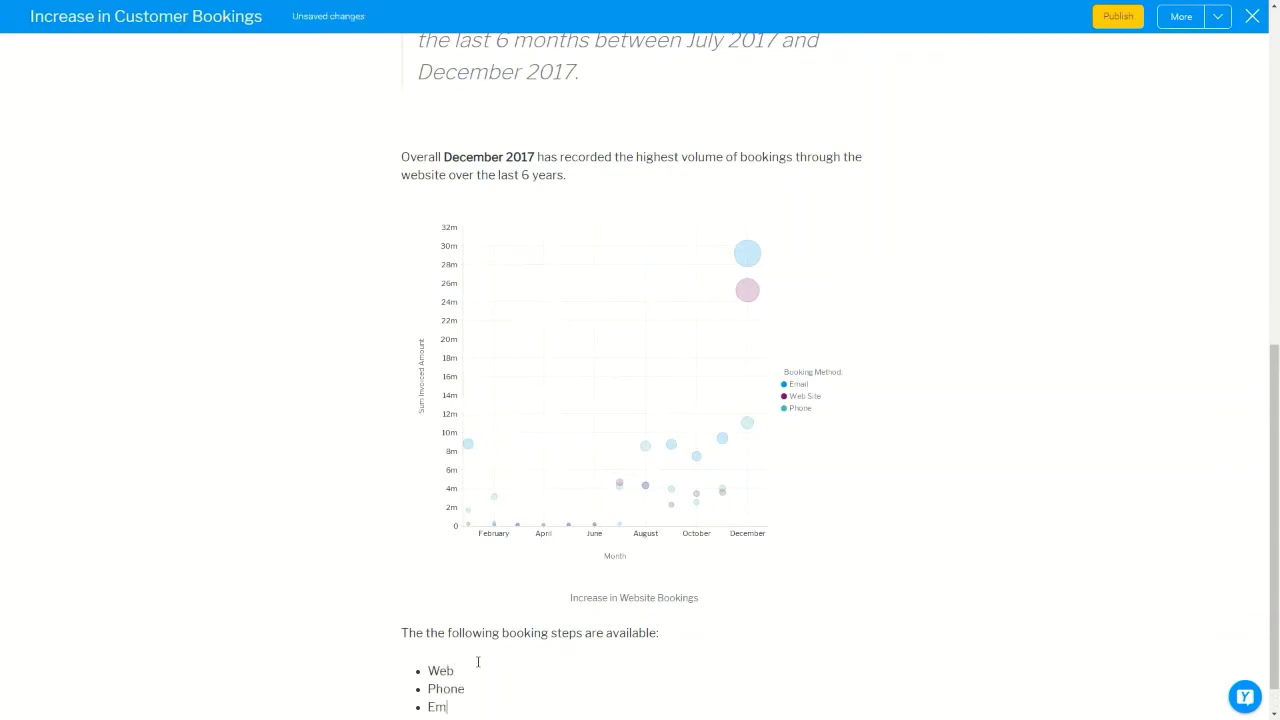
text(ail)
key(Return)
key(Return)
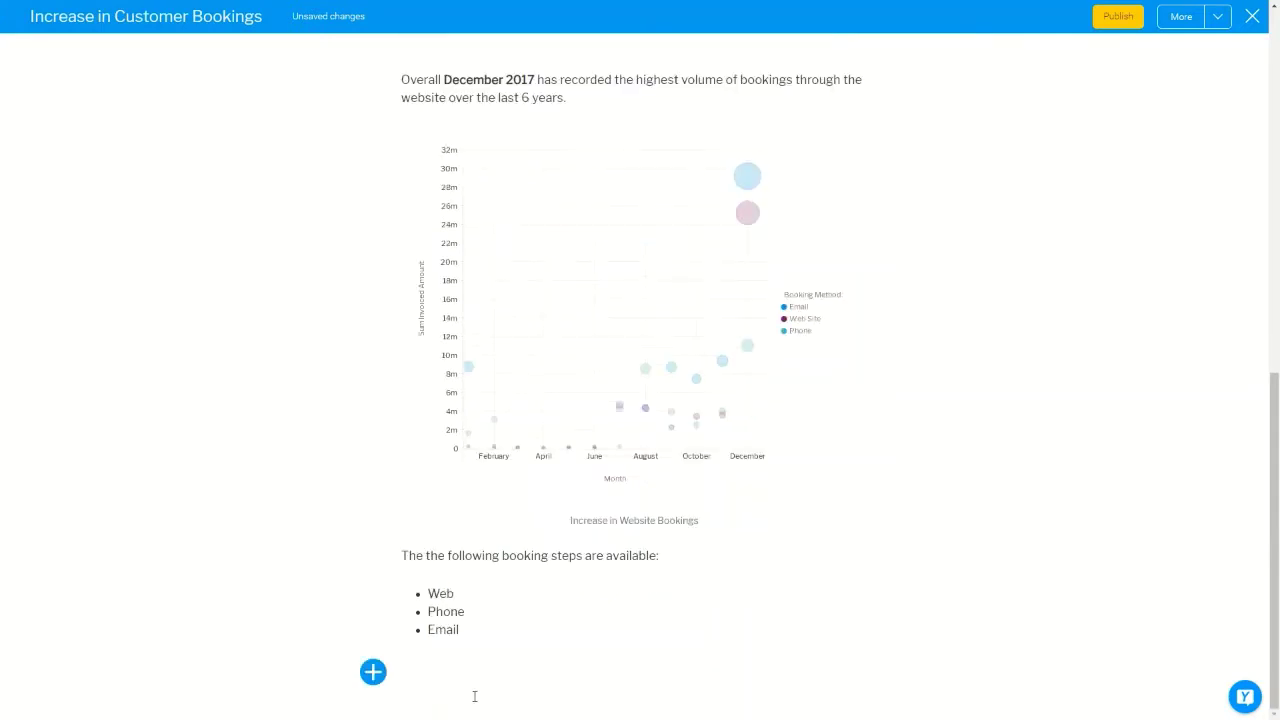
click(373, 672)
click(516, 679)
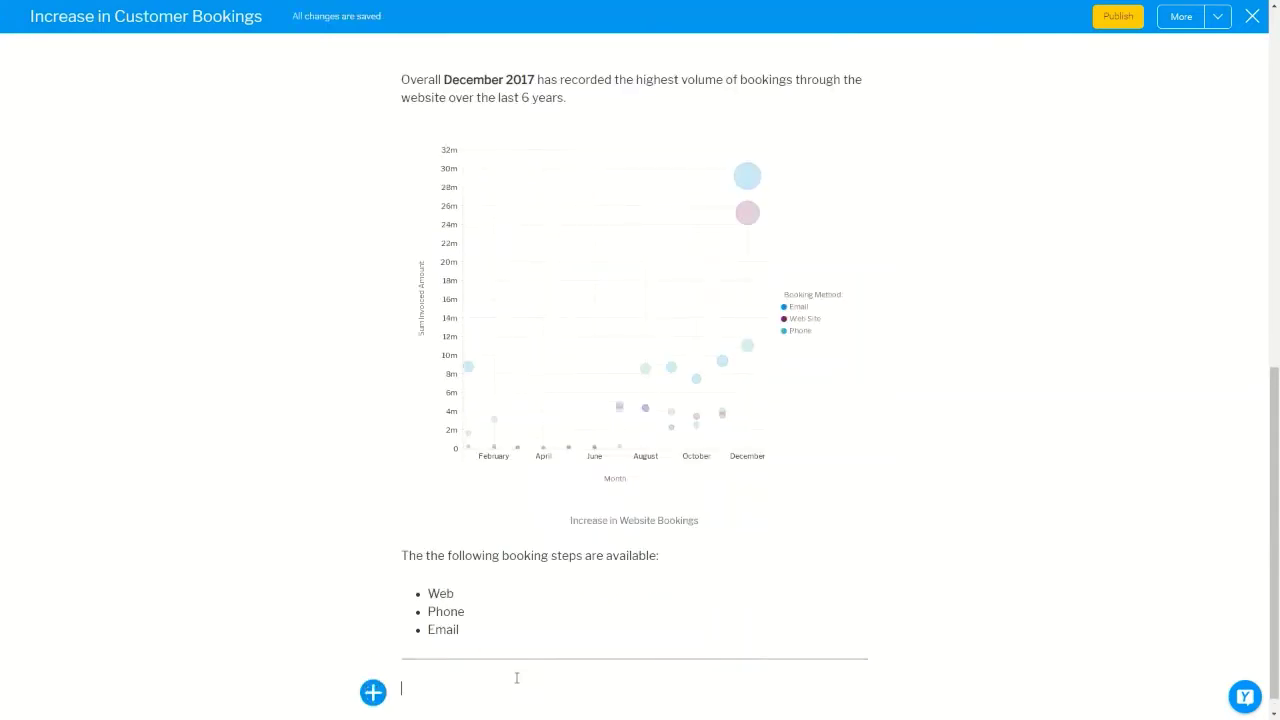
Find images matching "card", insert CARD.png below the divider and set it to the smallest size.
click(372, 693)
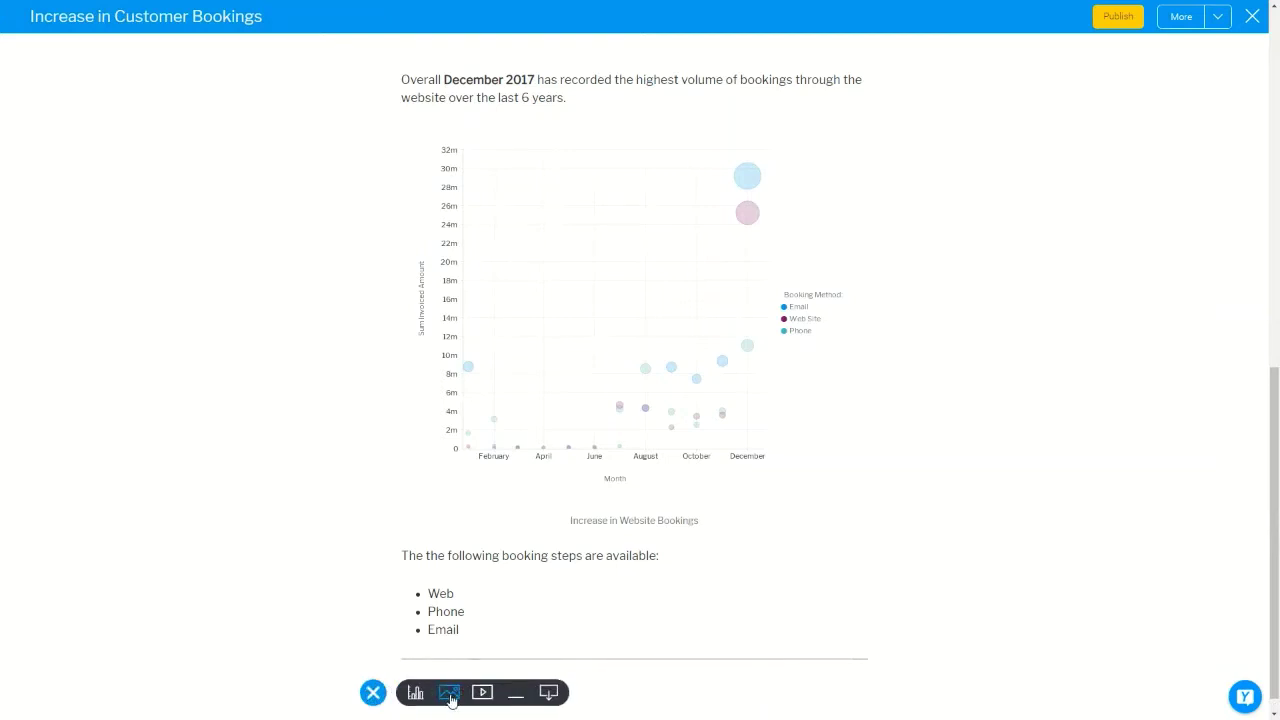
click(450, 693)
click(512, 221)
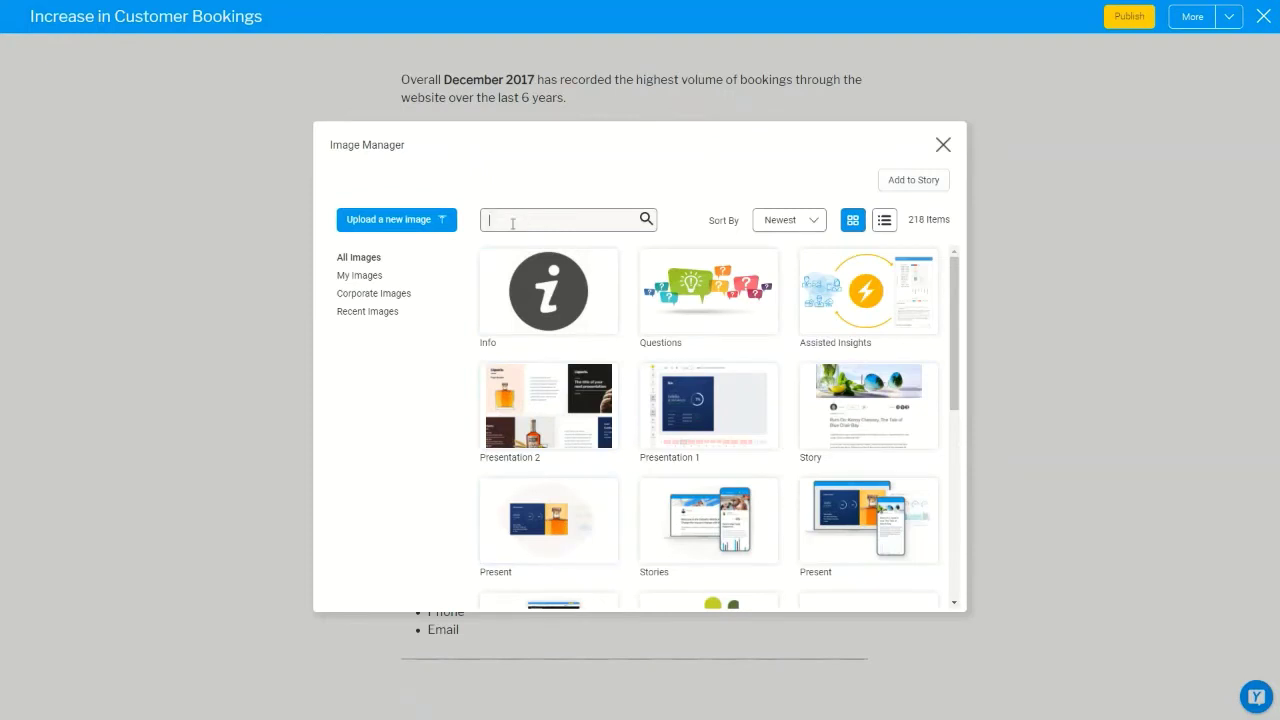
text(carsc)
key(Return)
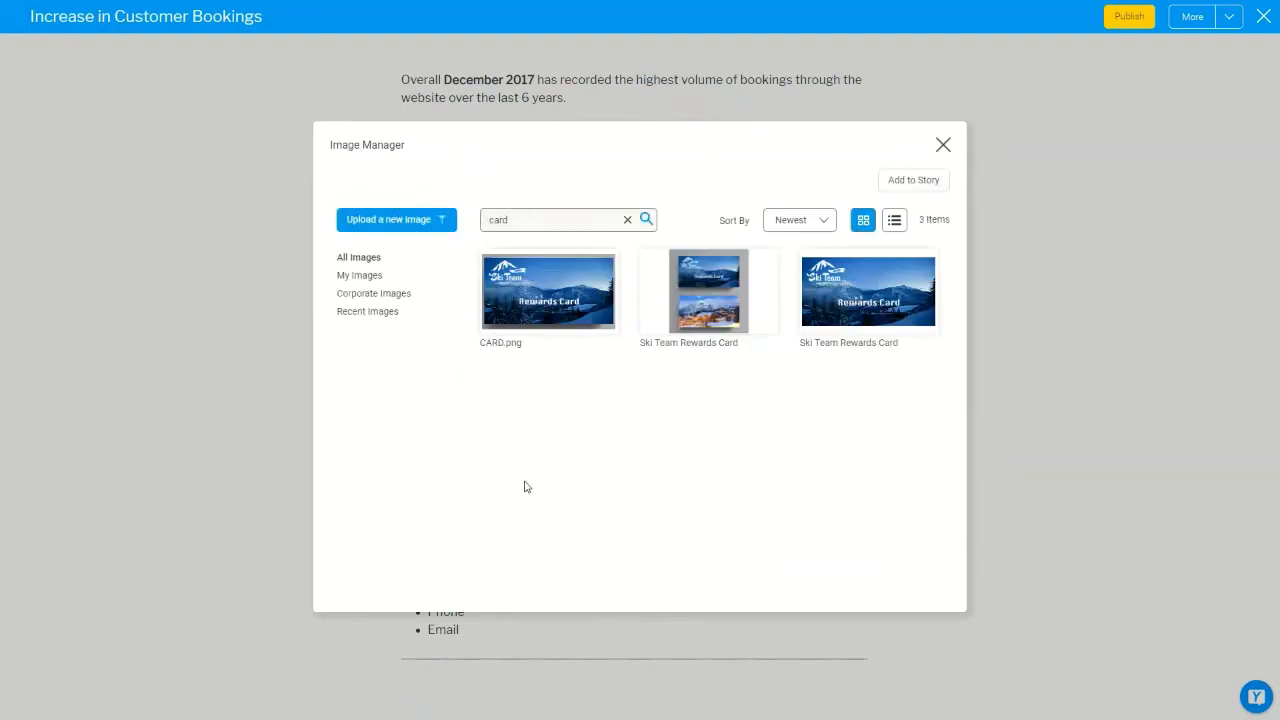
click(527, 313)
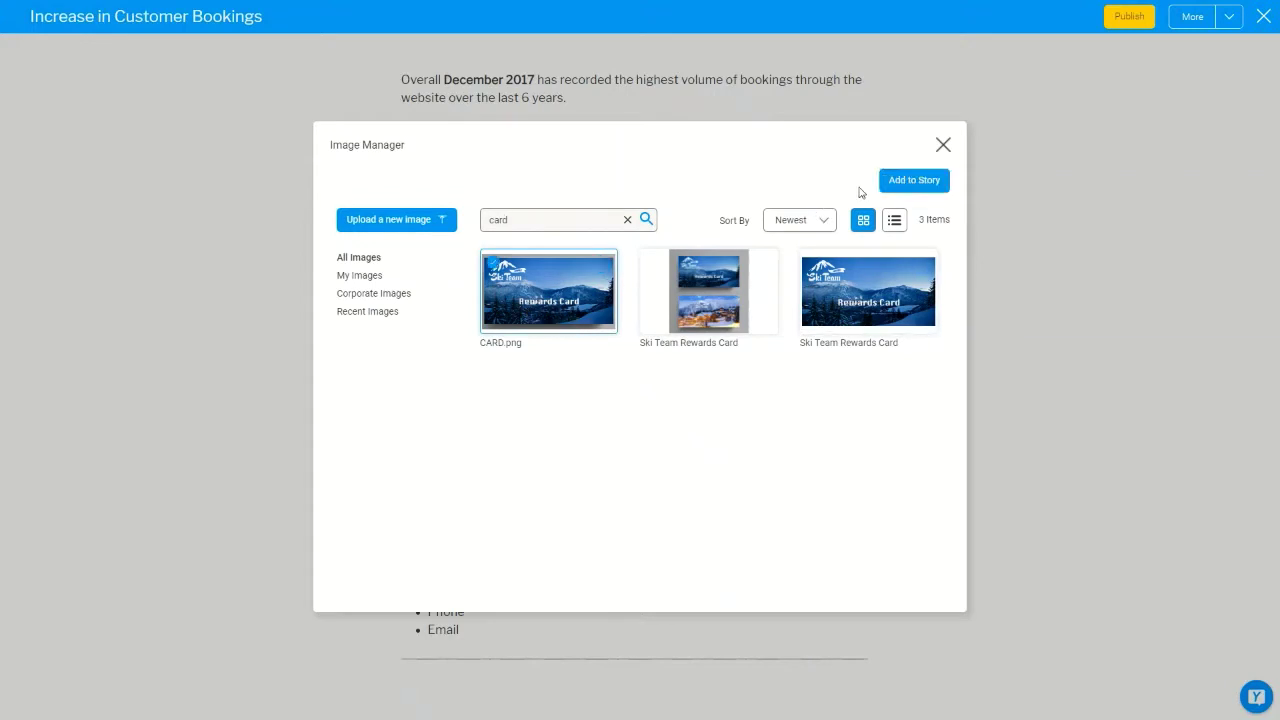
click(896, 178)
scroll(593, 434, down, 3)
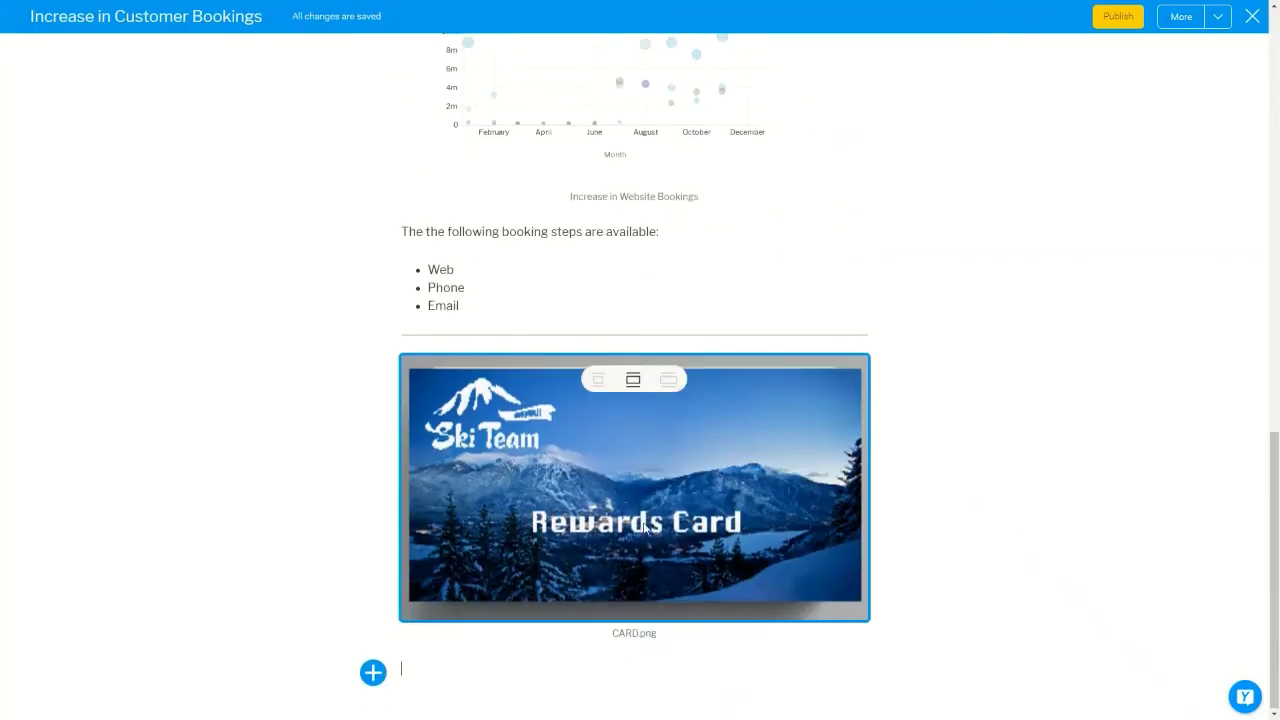
click(597, 379)
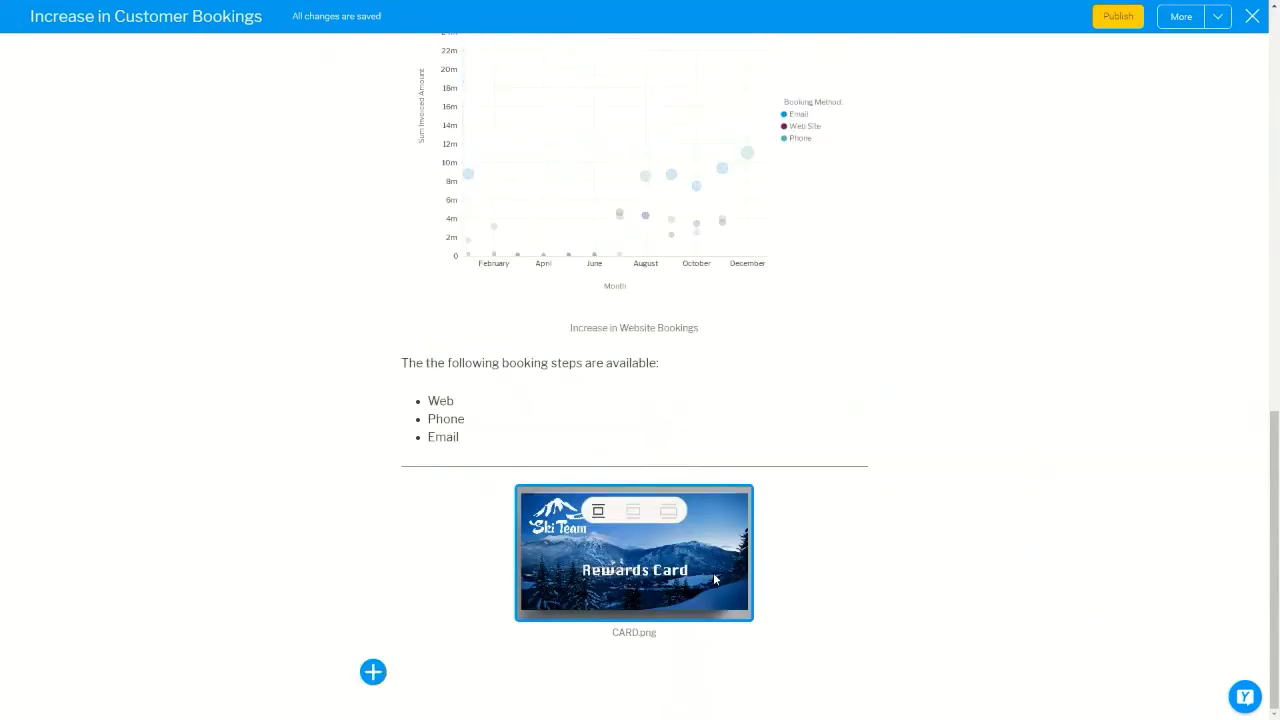
Invite another person as a collaborator on the story without an additional message.
click(1218, 24)
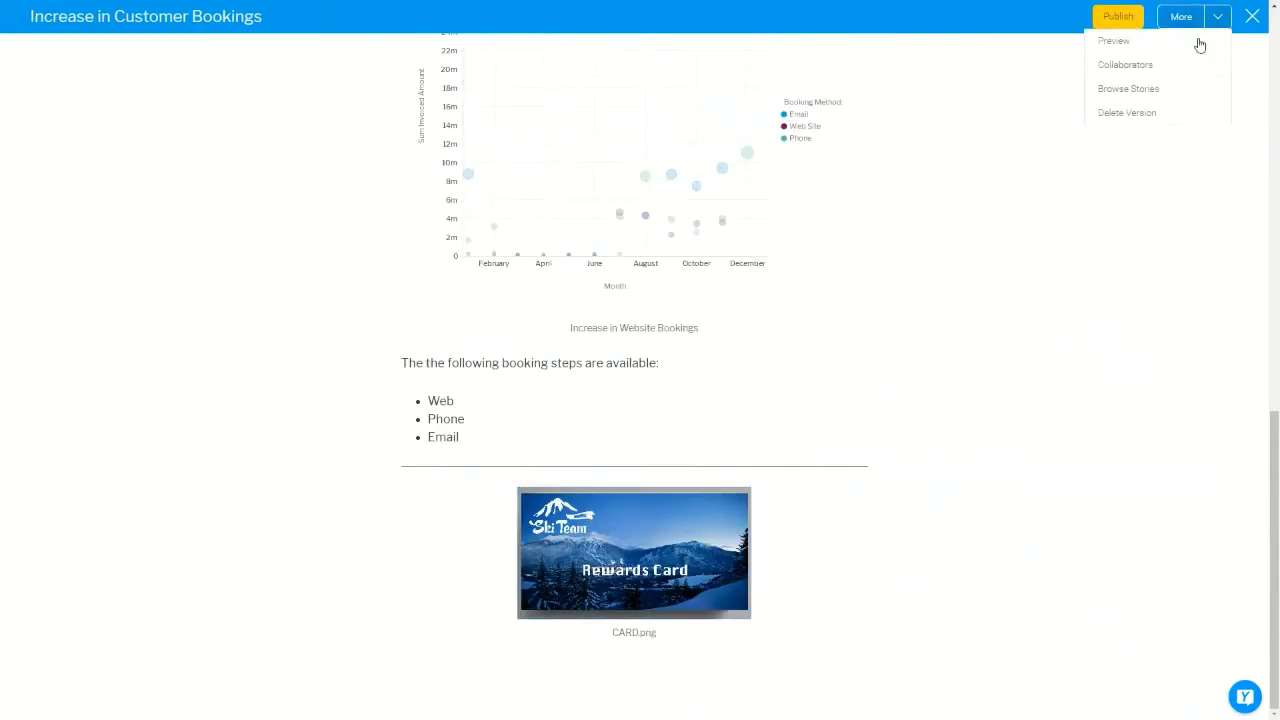
click(1116, 66)
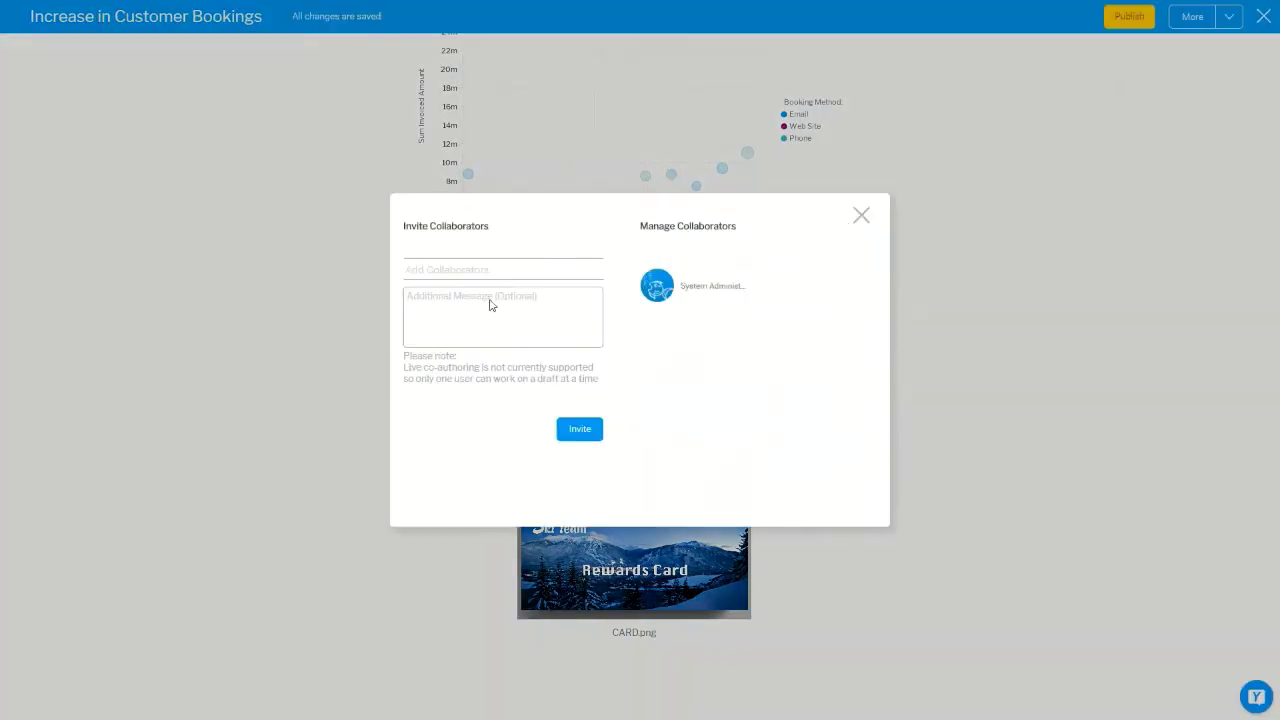
click(460, 272)
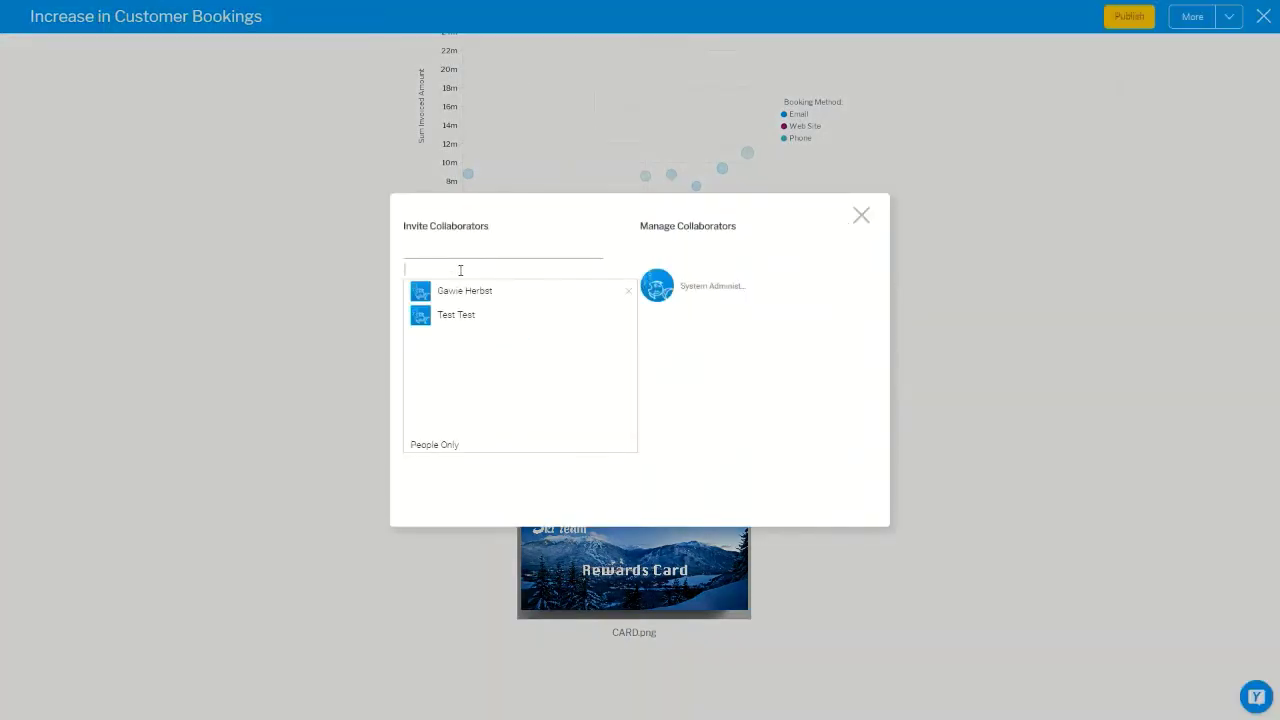
text(gawie)
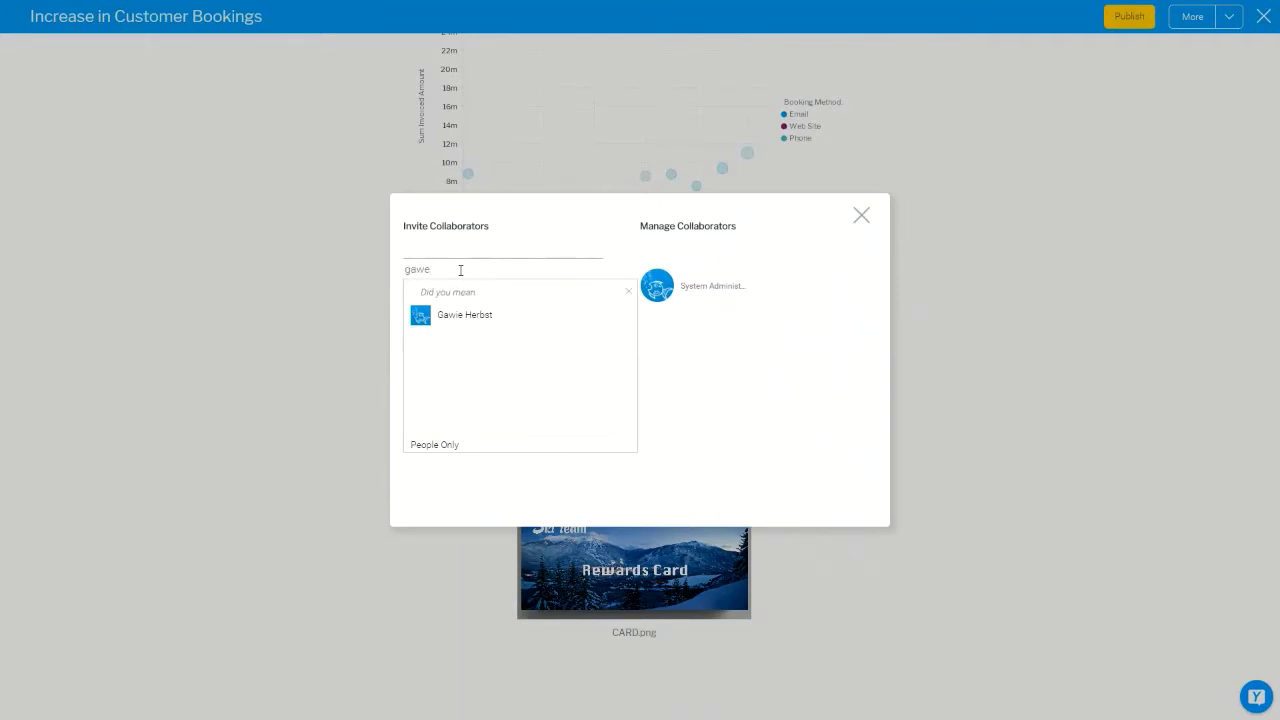
click(444, 313)
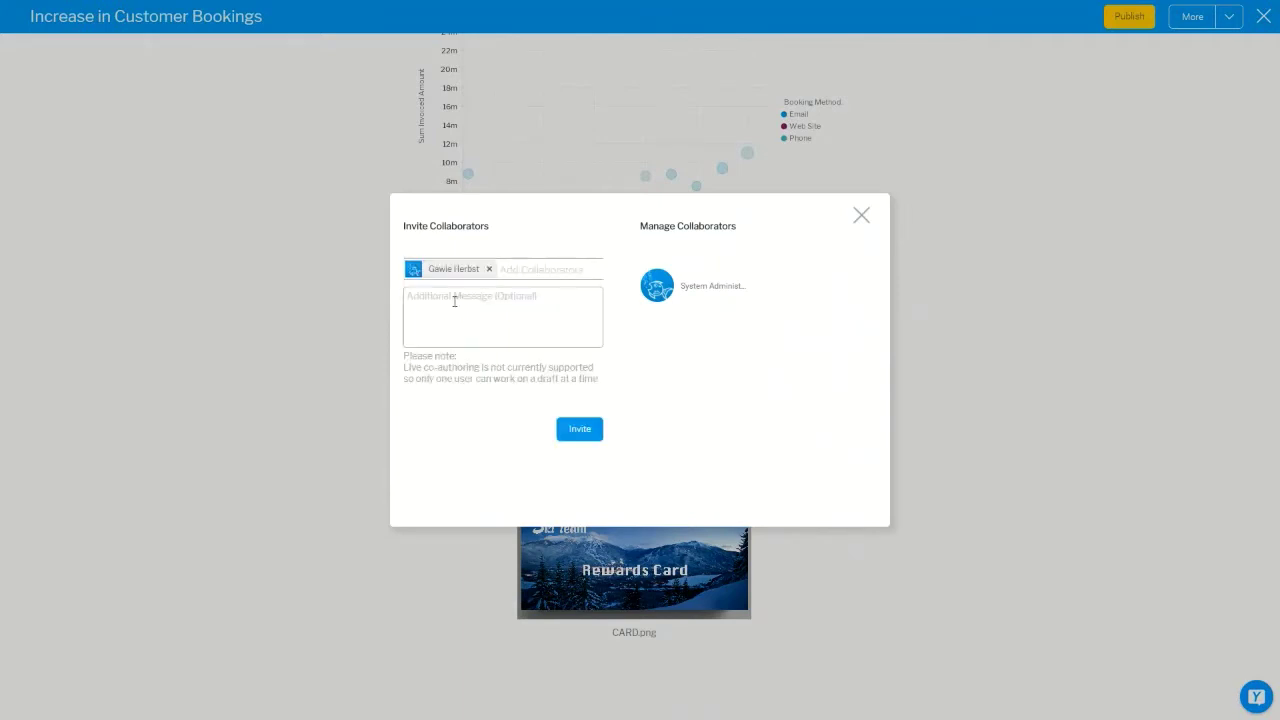
click(455, 300)
click(578, 432)
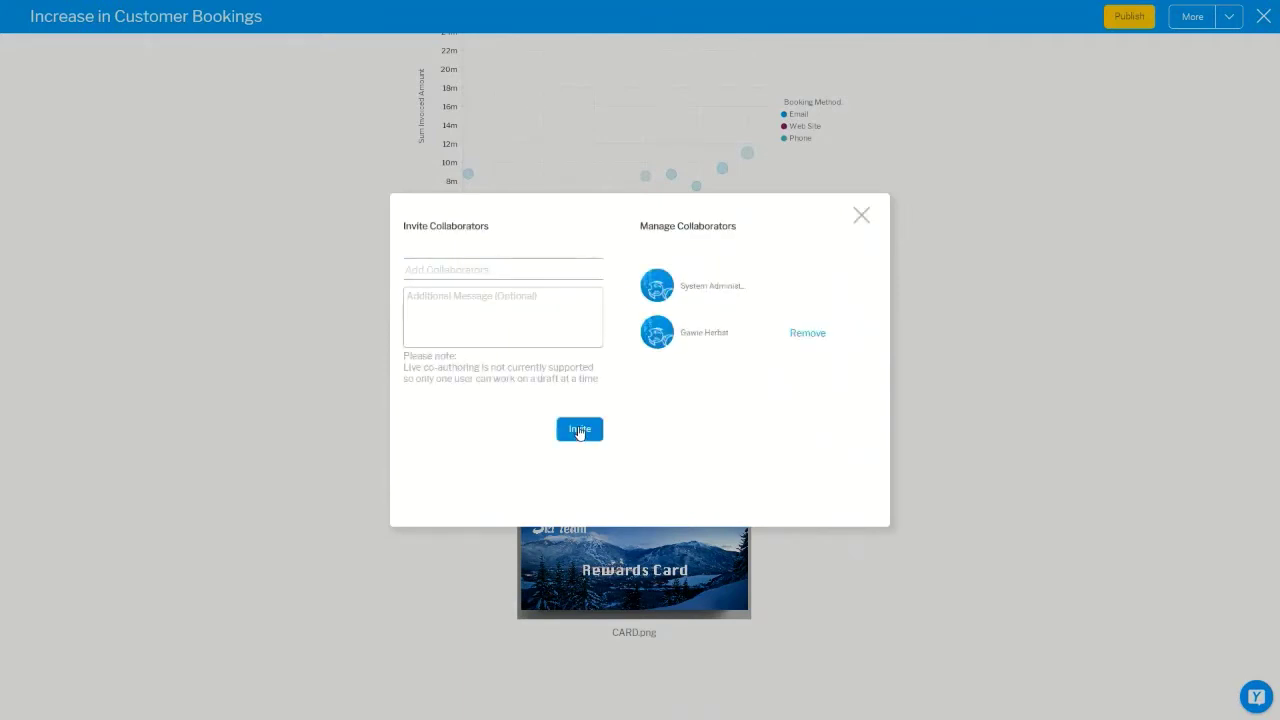
click(860, 217)
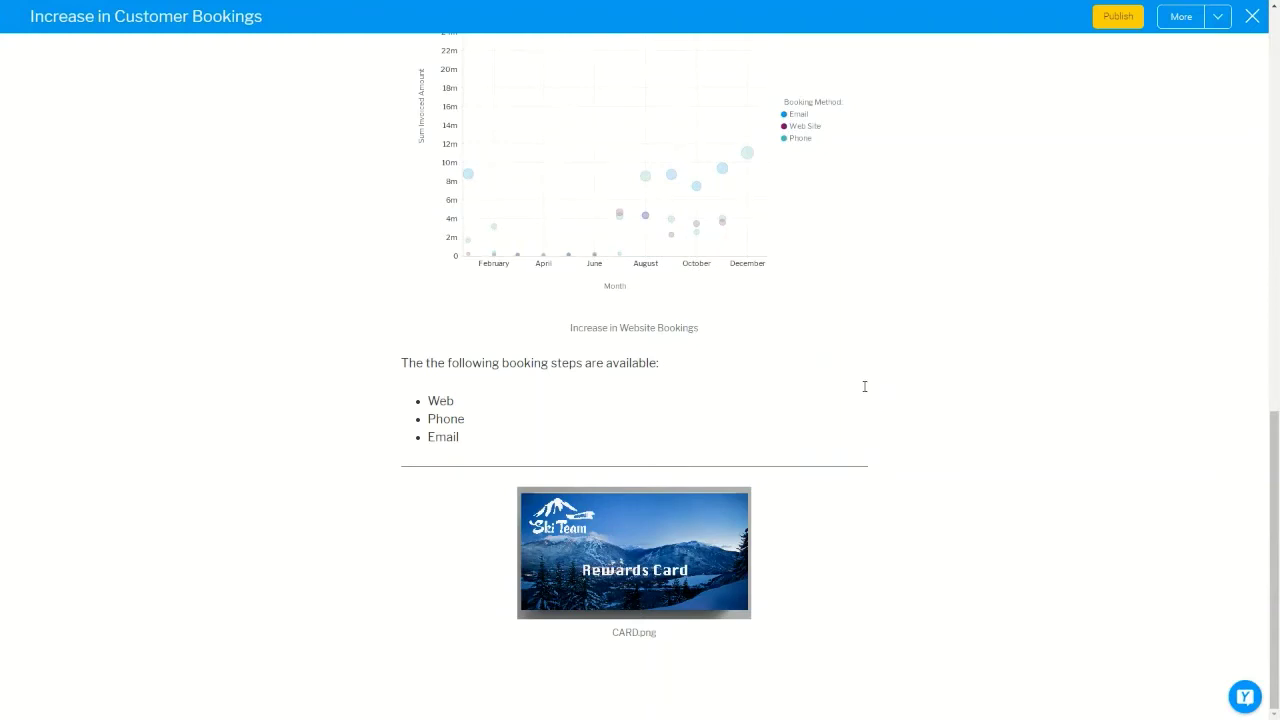
Begin publishing the story and copy its title "Increase in Customer Bookings" into the description.
scroll(861, 378, up, 5)
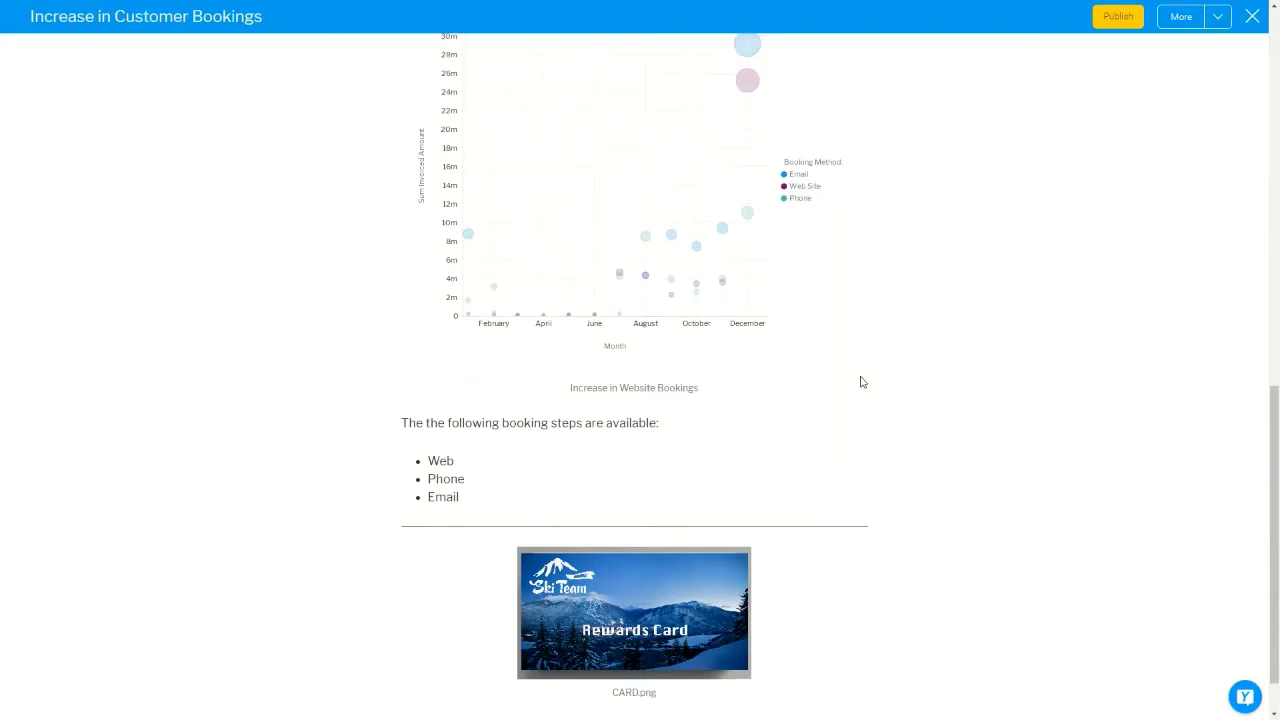
click(1110, 31)
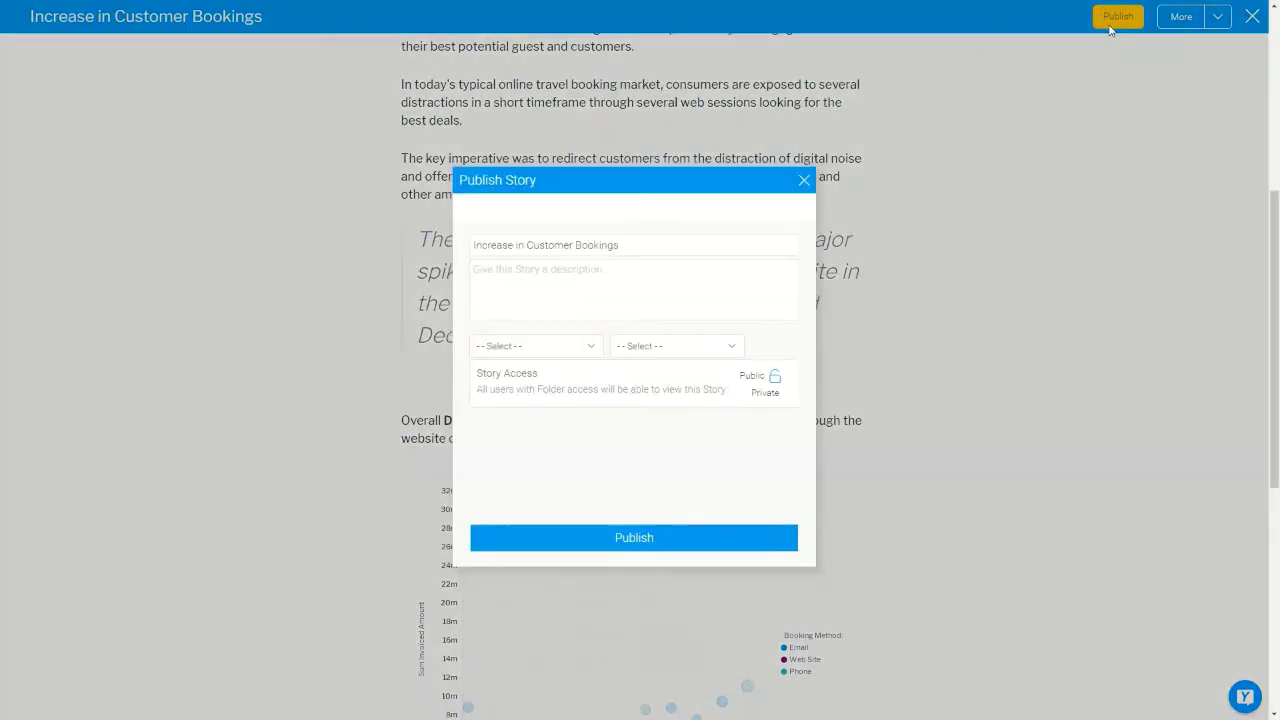
drag(671, 245, 438, 272)
key(ctrl+c)
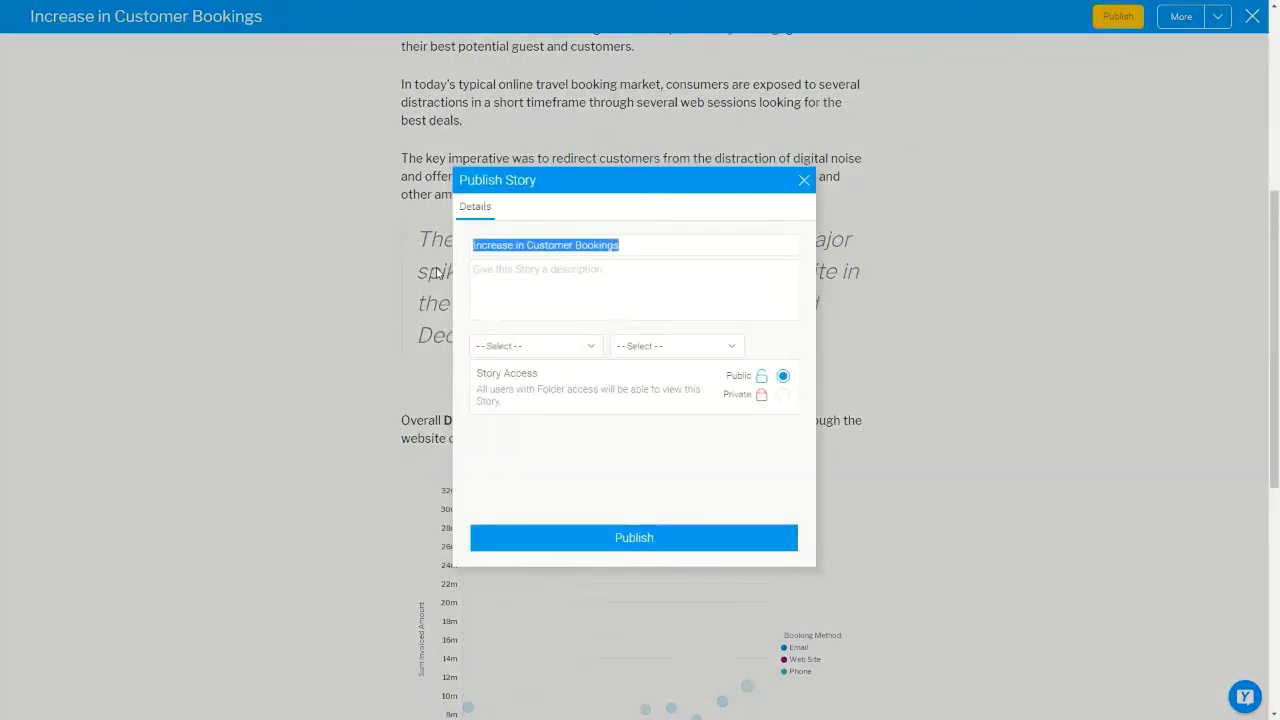
click(534, 273)
key(ctrl+v)
Choose the Work in Progress folder and a subfolder within it, and publish the story with public access.
click(537, 346)
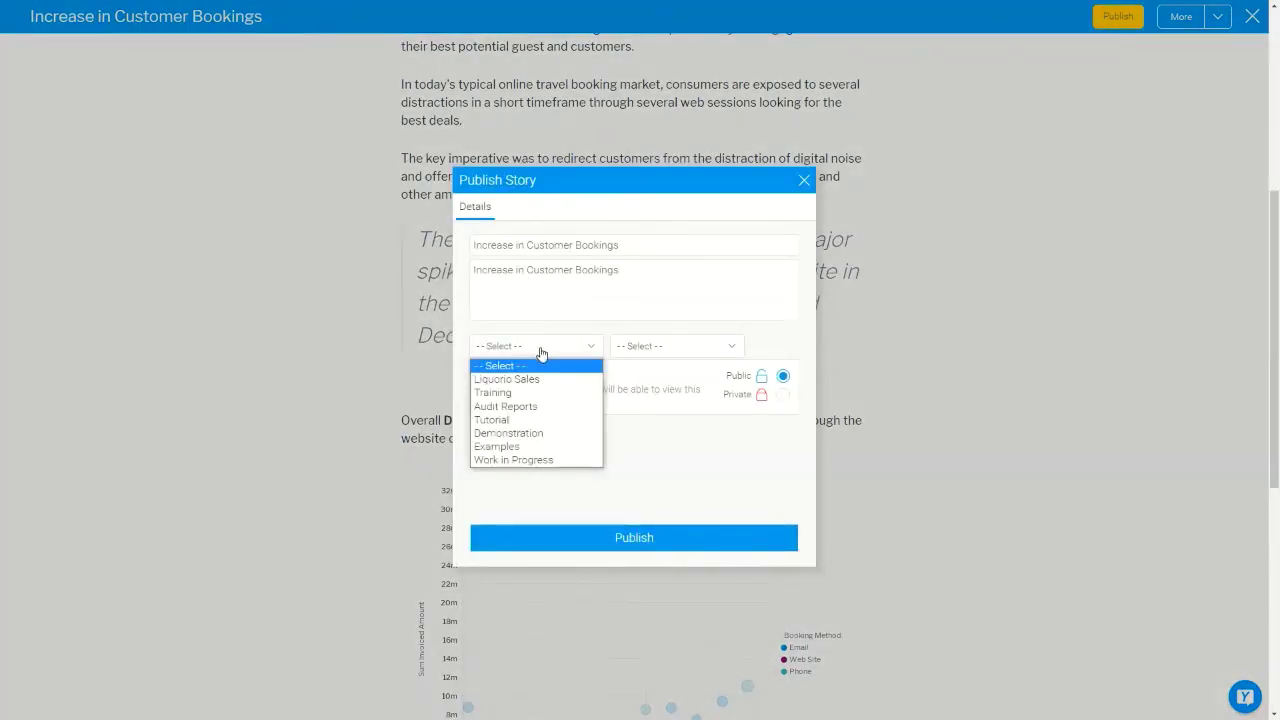
click(510, 459)
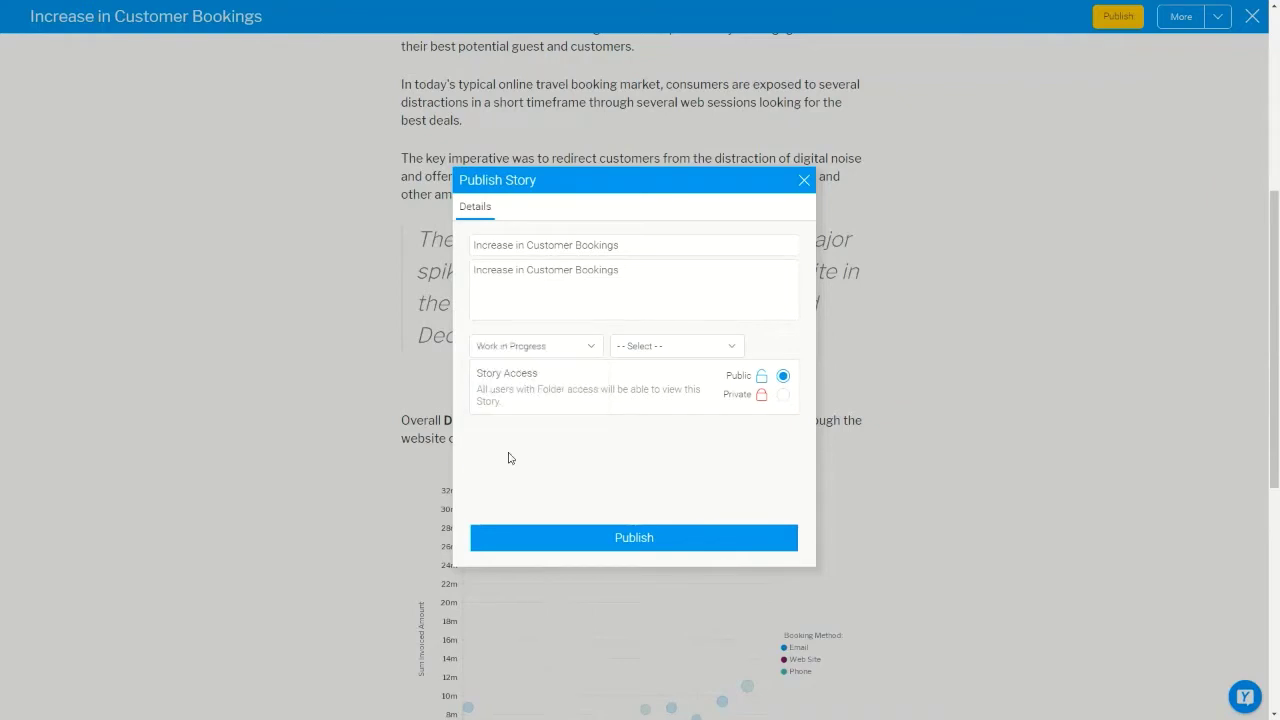
click(657, 350)
click(648, 380)
click(616, 538)
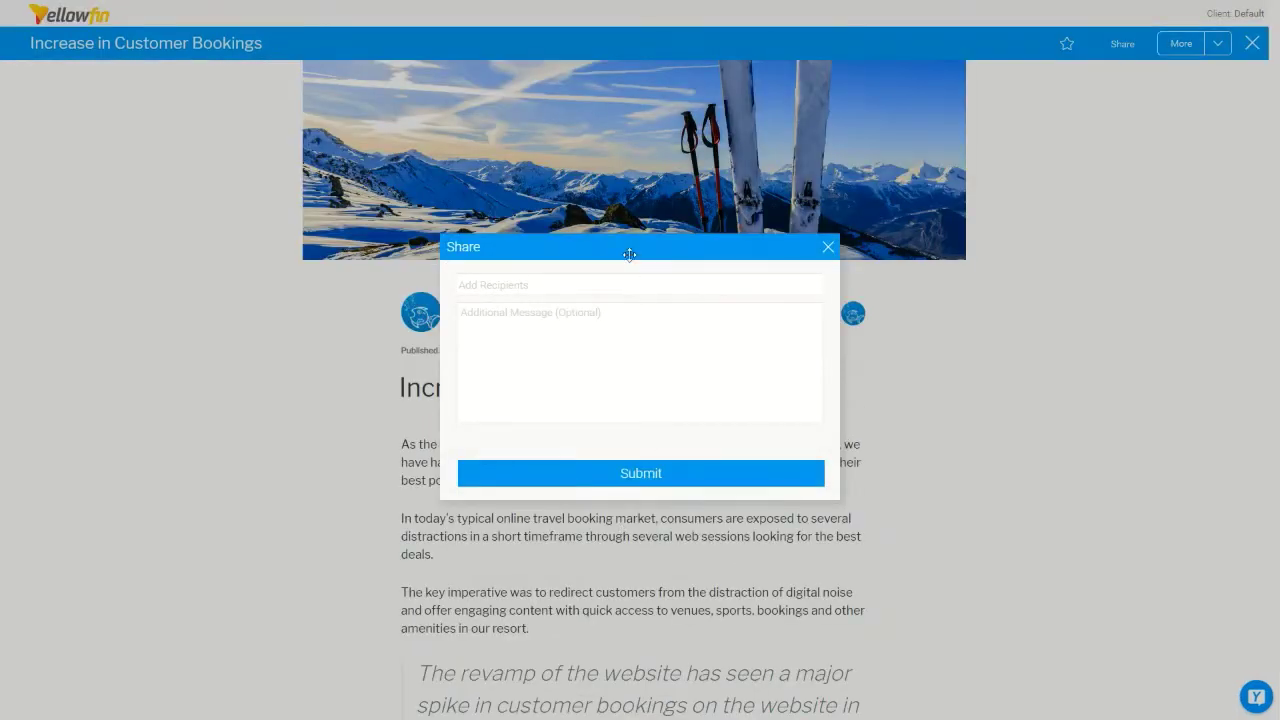
Dismiss the Share dialog without adding recipients, and applaud the published story.
drag(634, 249, 631, 234)
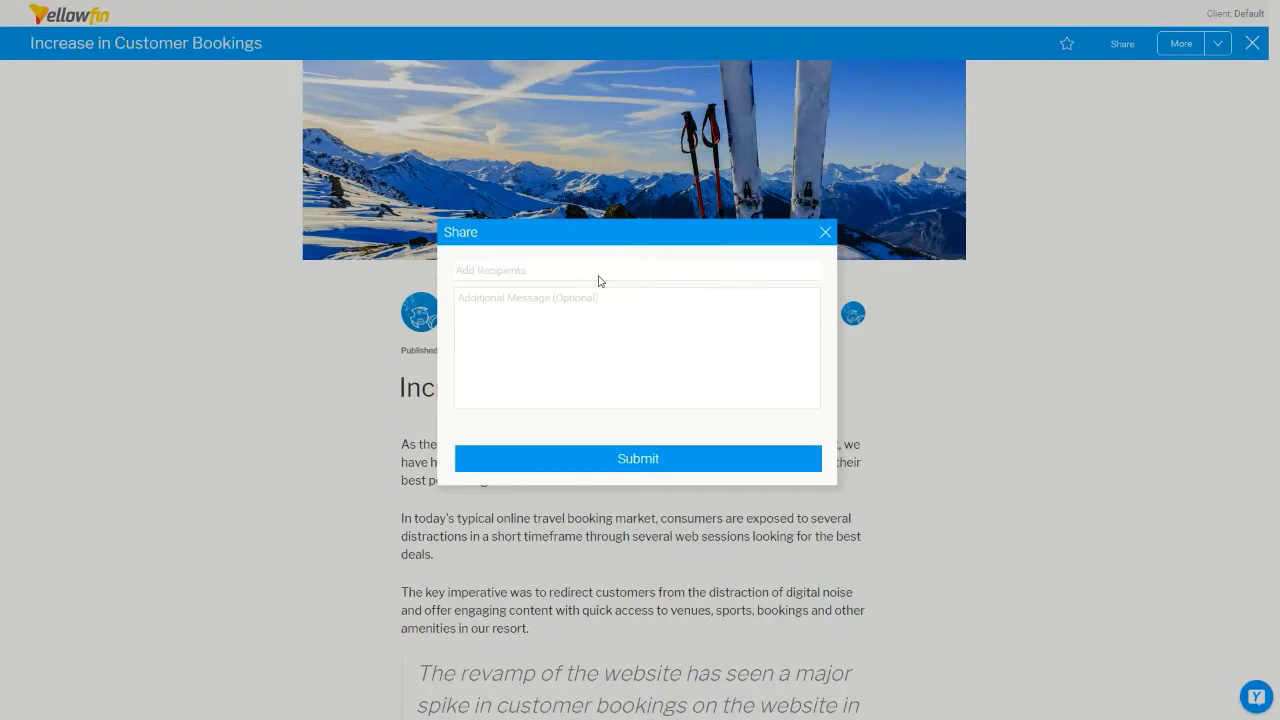
click(825, 234)
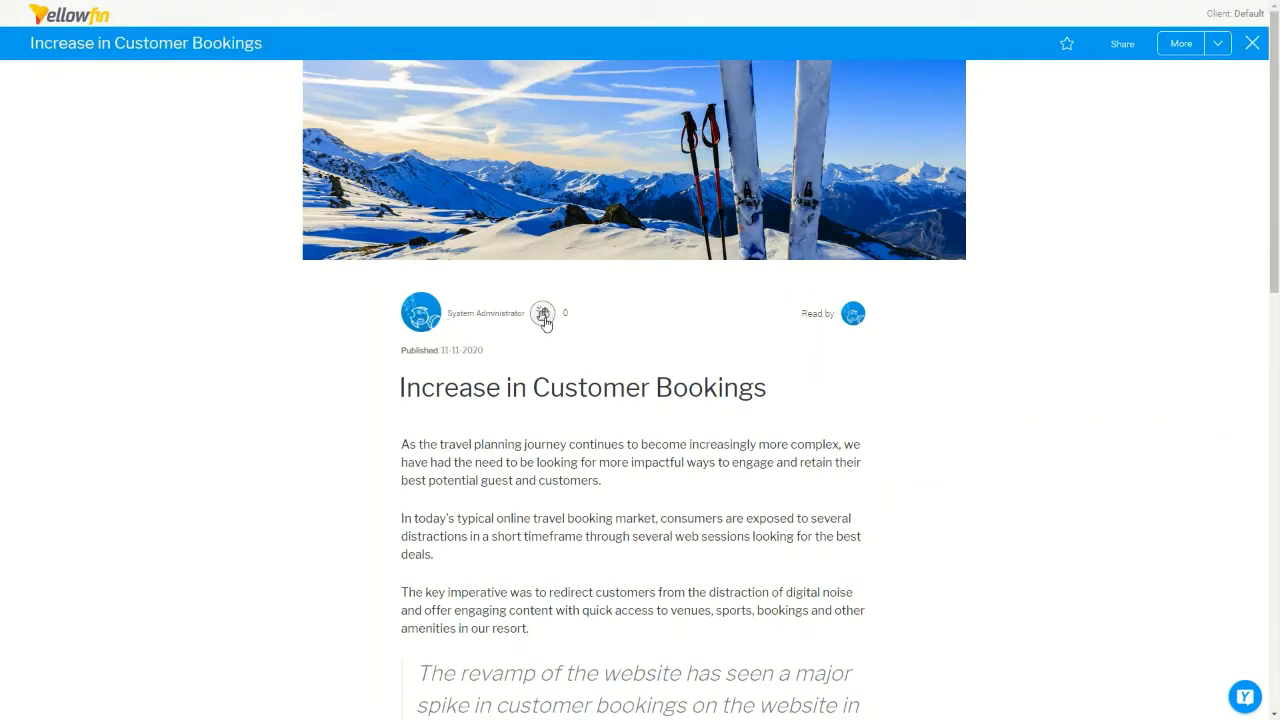
click(544, 320)
Review the published story down to its author and collaborators, check its discussion panel, and close the story.
scroll(429, 352, down, 7)
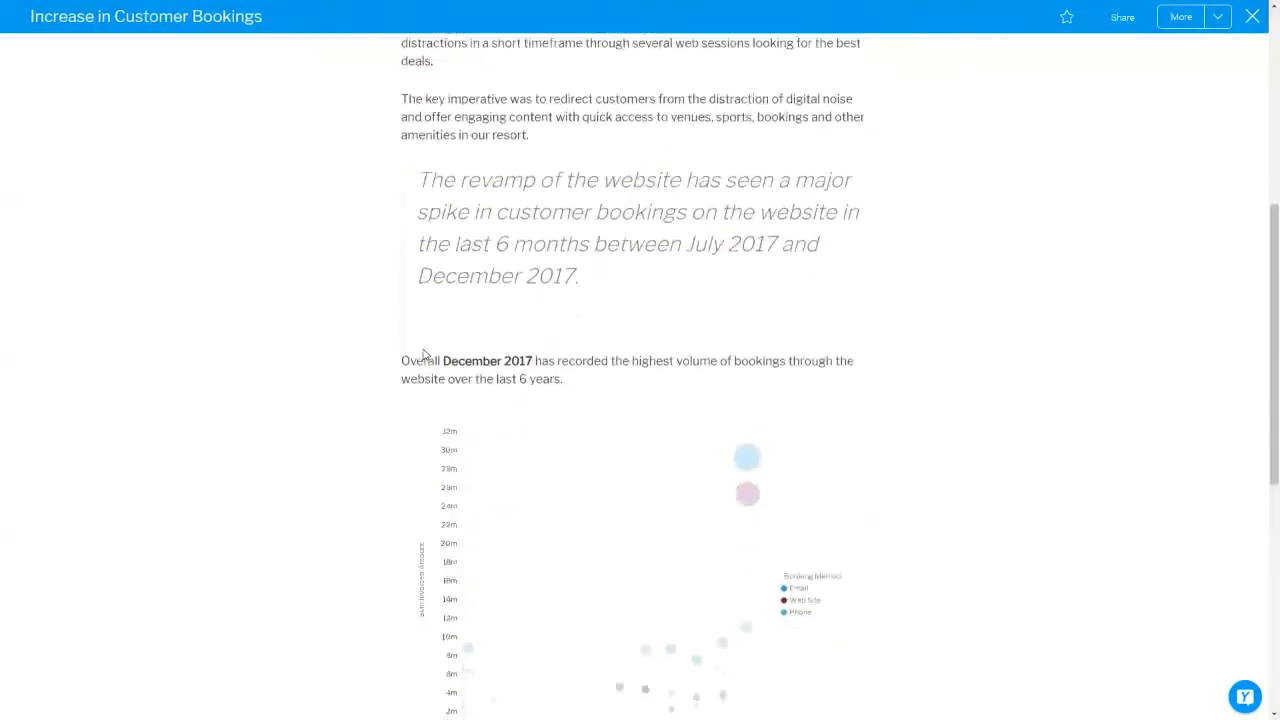
scroll(424, 370, down, 4)
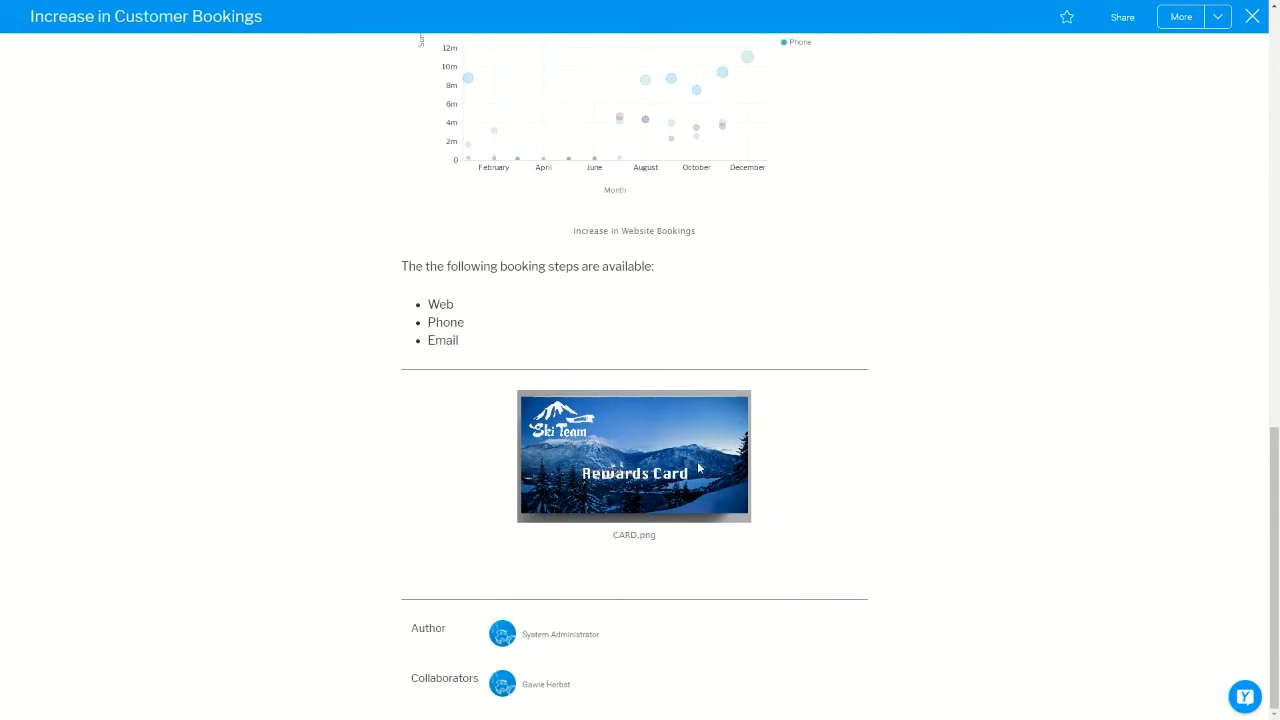
click(1242, 700)
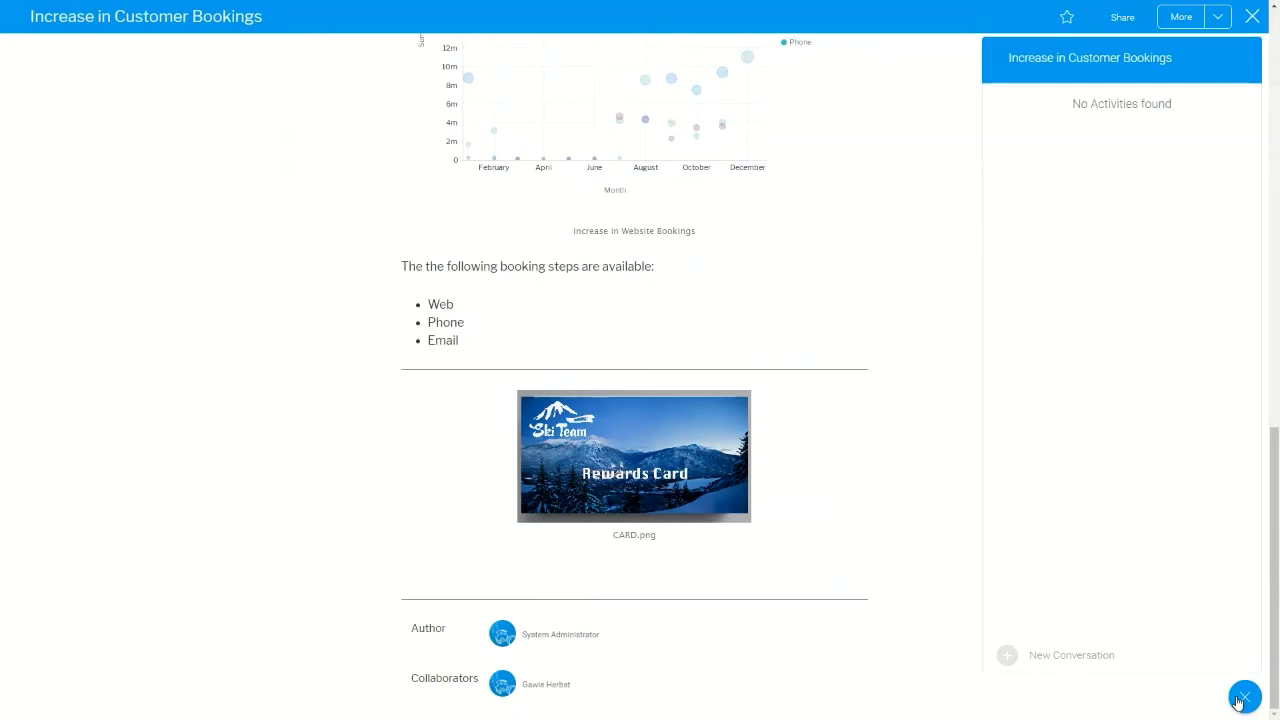
click(1240, 700)
scroll(986, 410, up, 5)
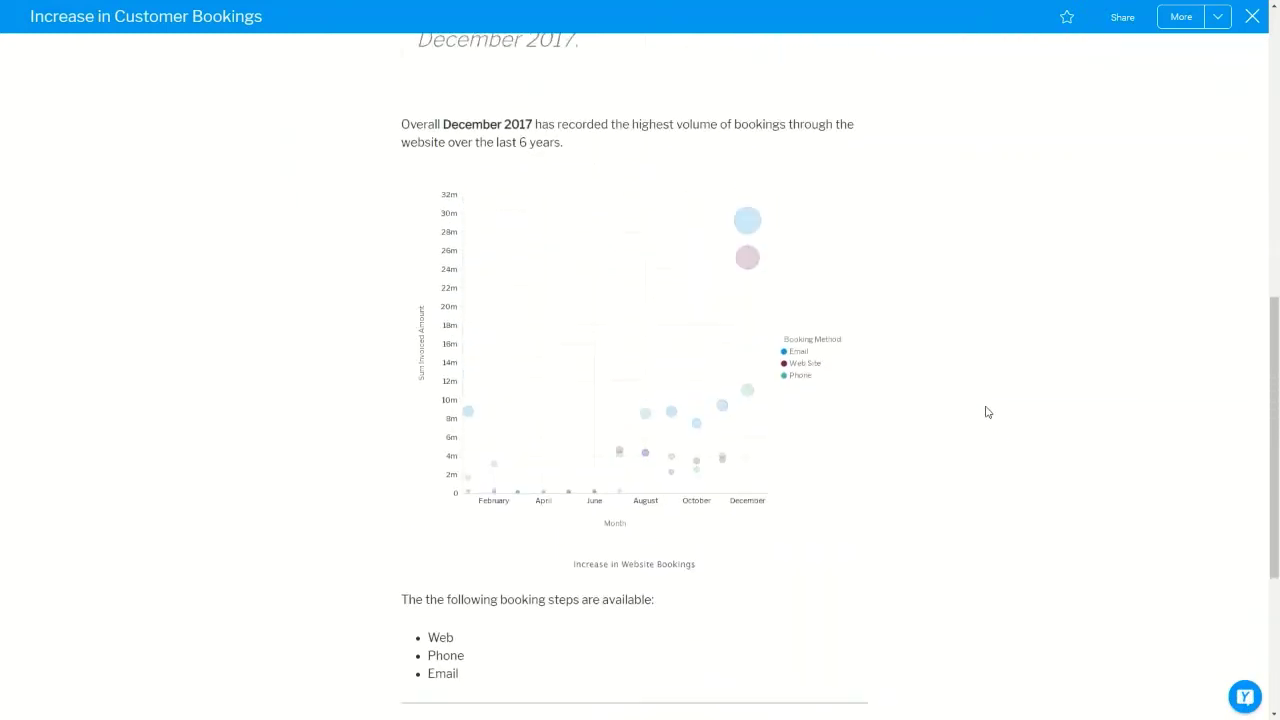
scroll(986, 410, up, 8)
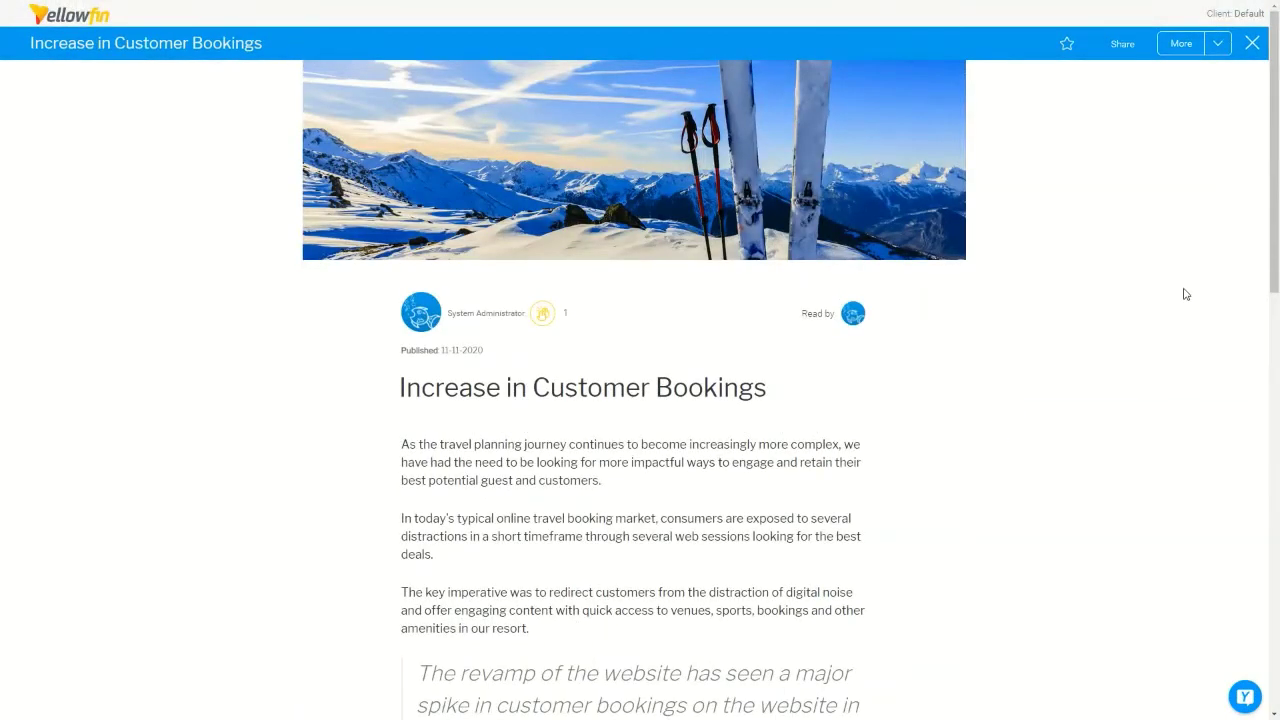
click(1251, 46)
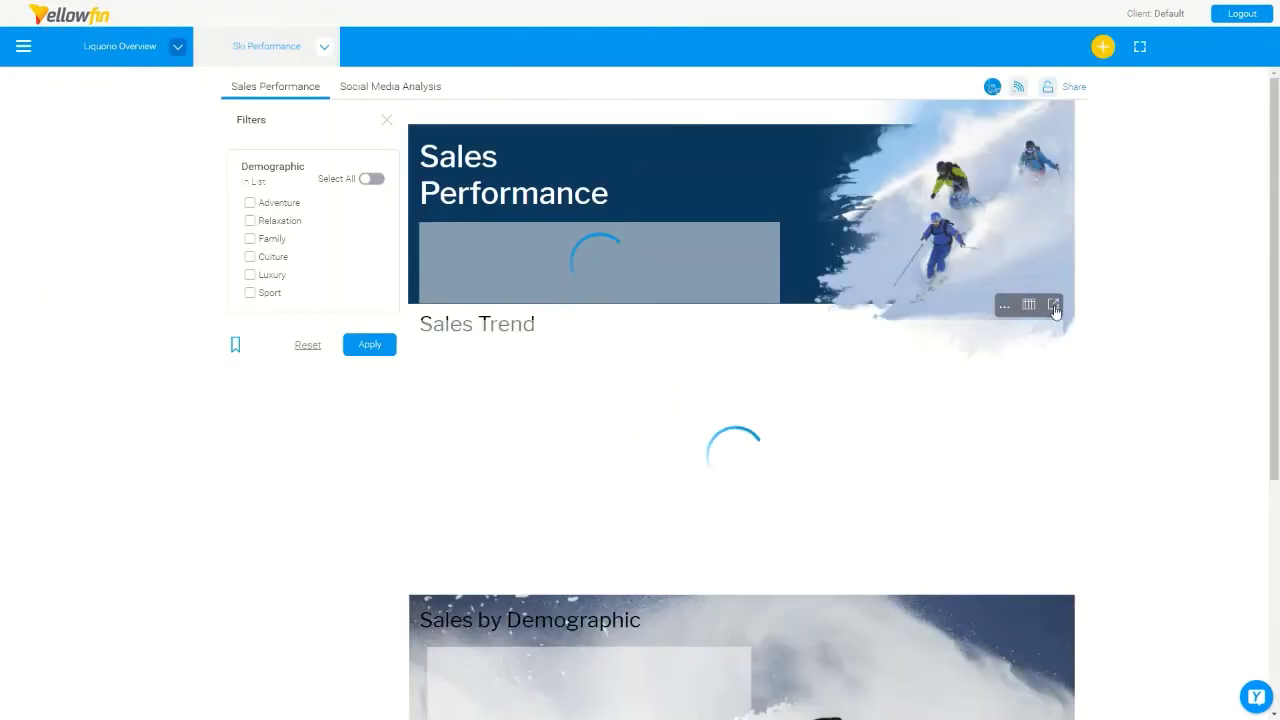
Open the Sales by Date report from the ski sales dashboard and add it to a new story titled "My new story".
click(1053, 305)
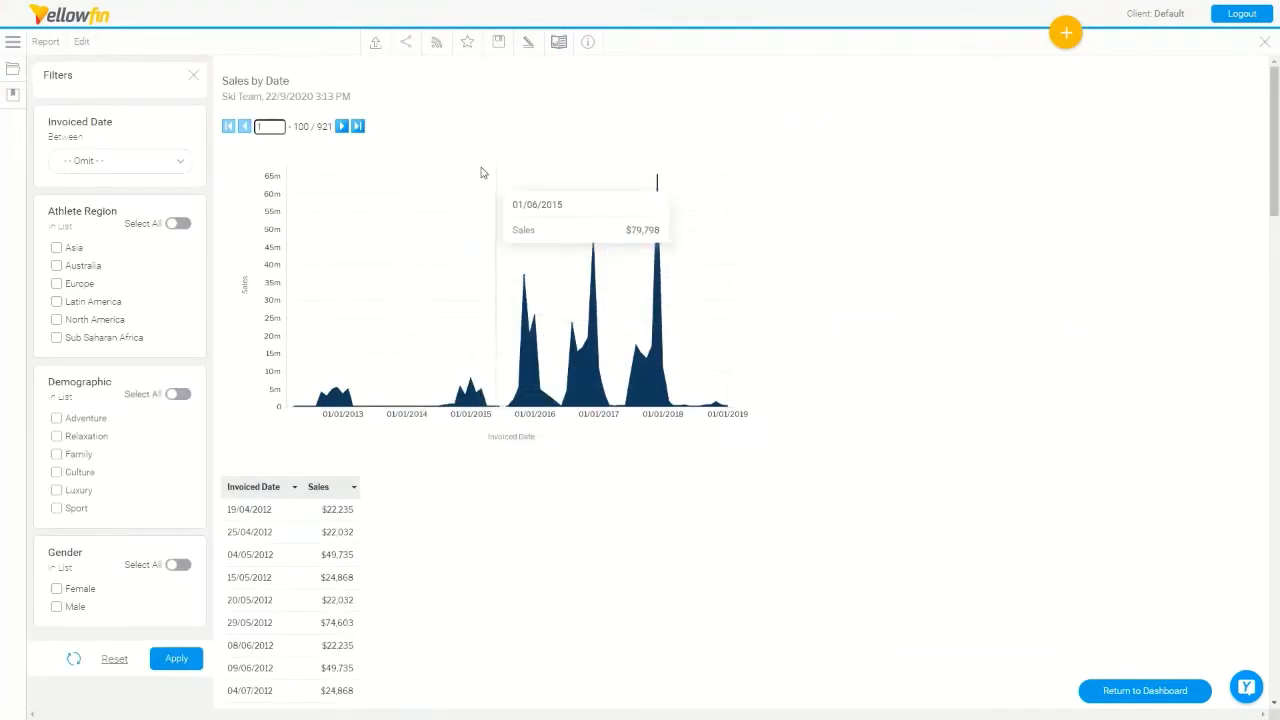
click(559, 44)
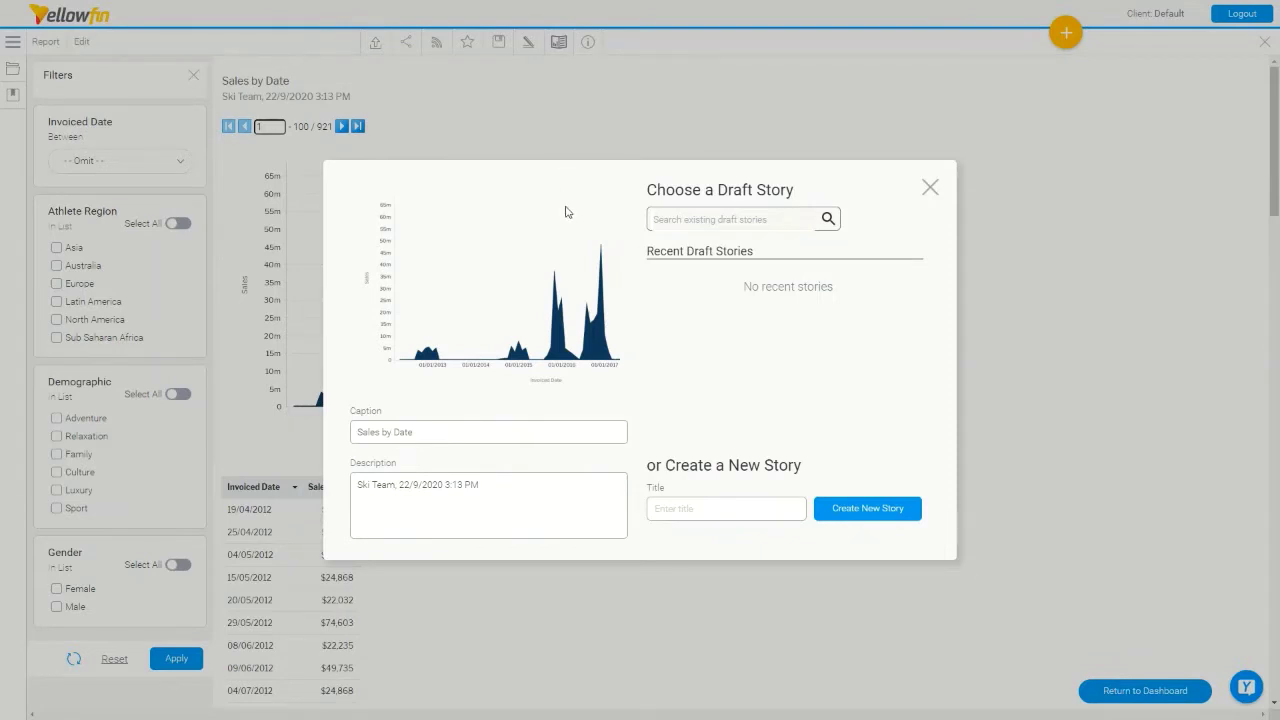
click(533, 431)
drag(533, 431, 352, 413)
drag(495, 496, 395, 492)
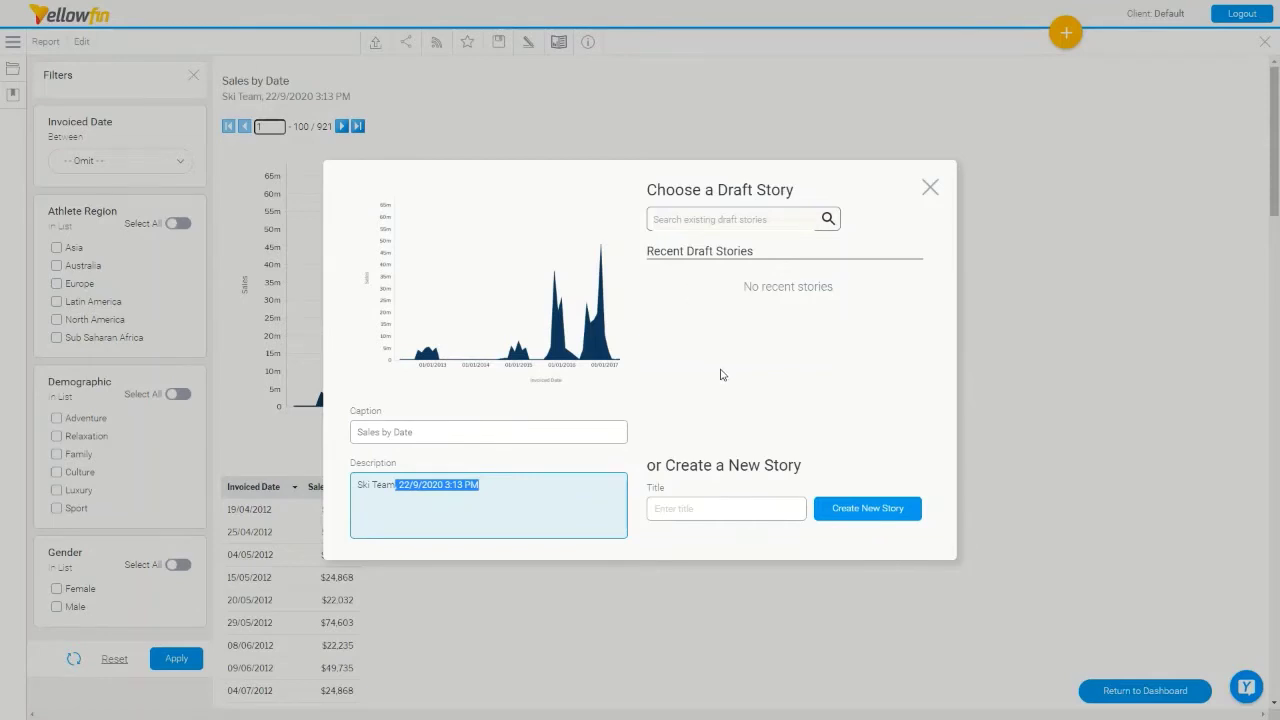
click(697, 509)
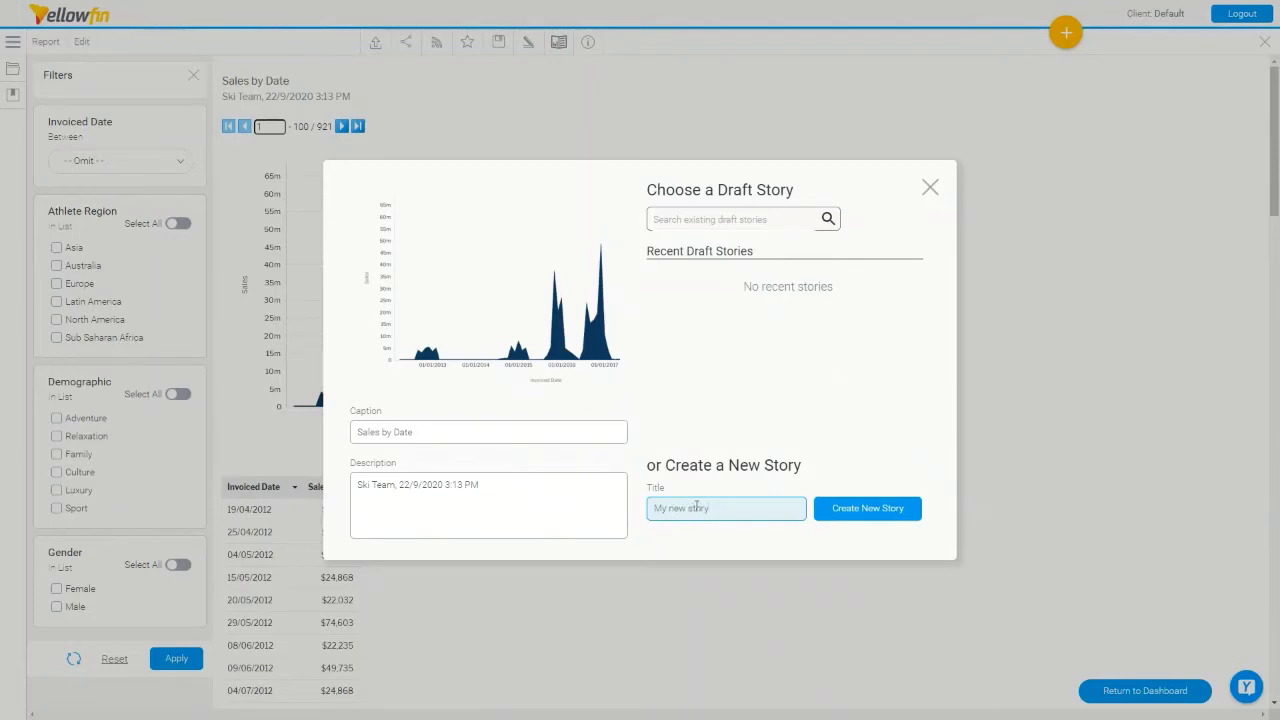
click(858, 512)
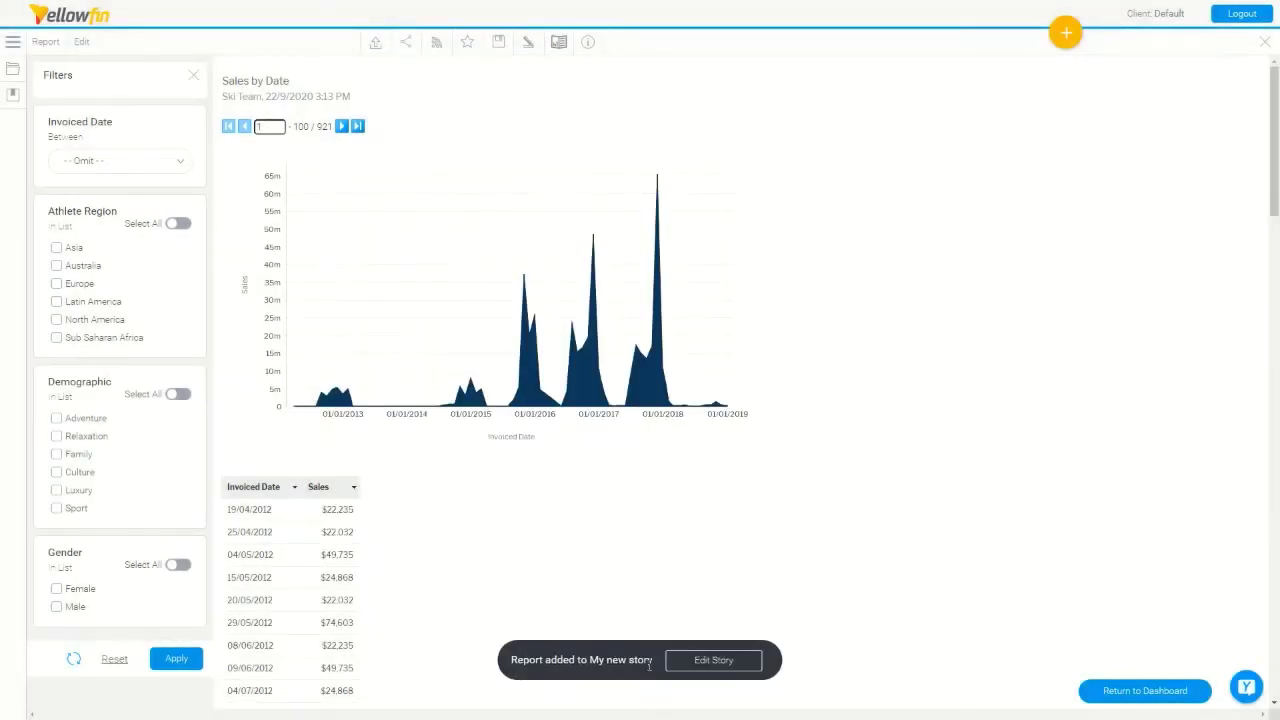
Check the embedded report in the new story's editor, close the story, and switch to the Stories feature slides.
click(714, 661)
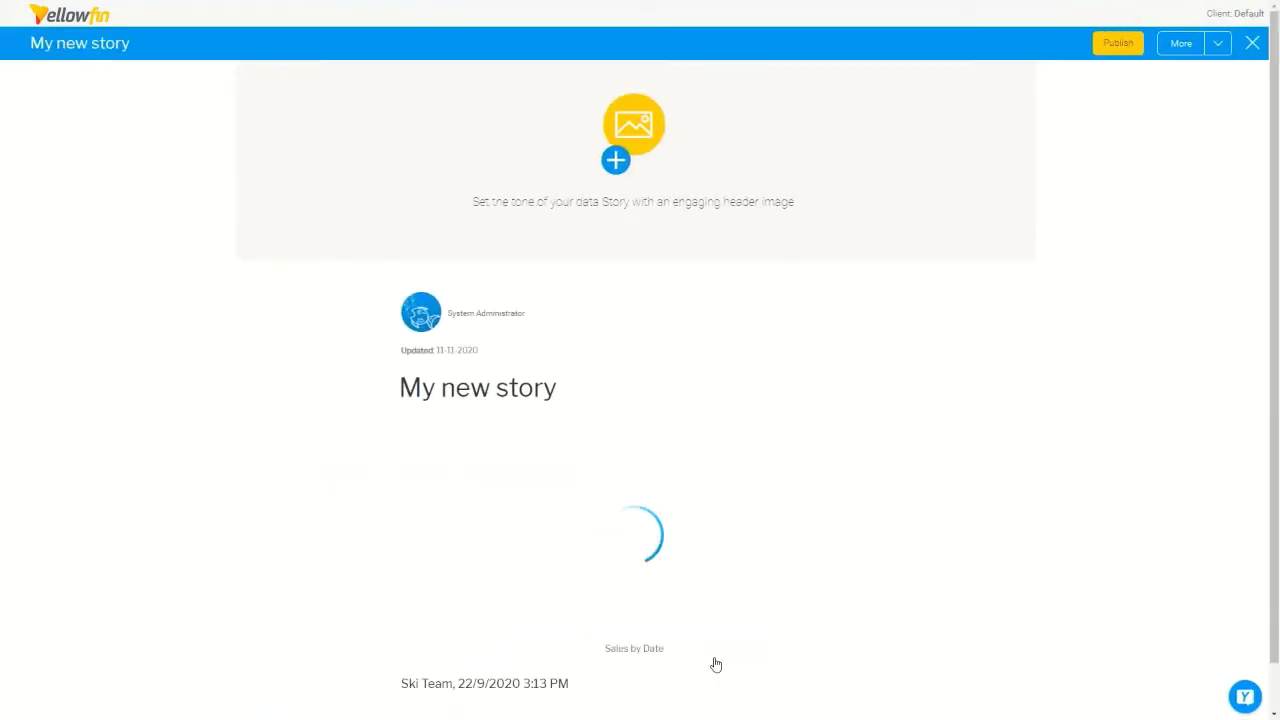
scroll(437, 421, down, 2)
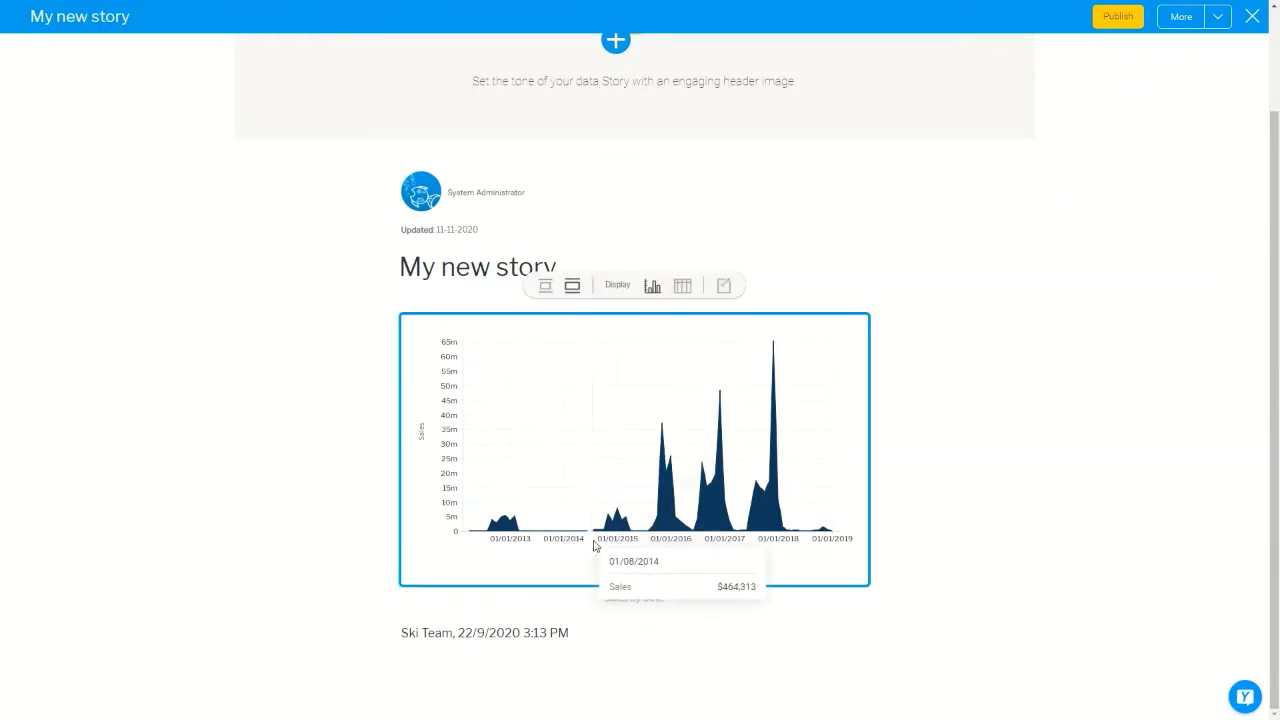
click(1251, 17)
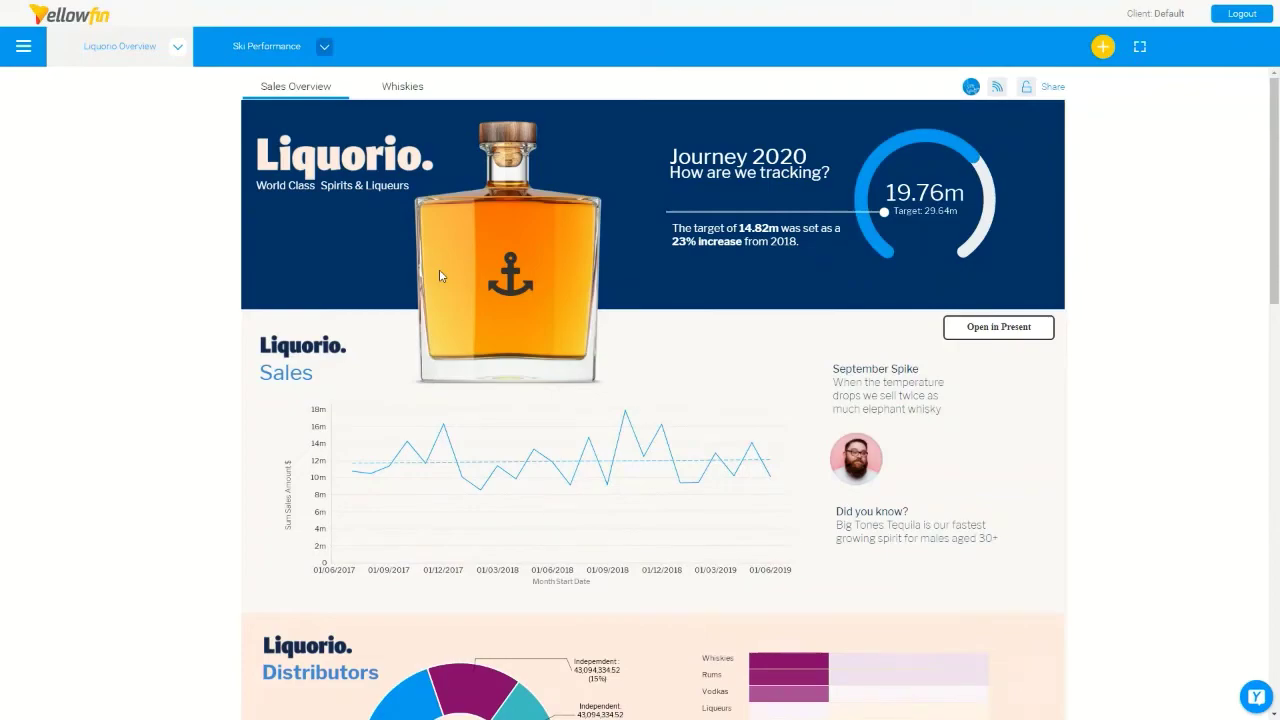
key(alt+Tab)
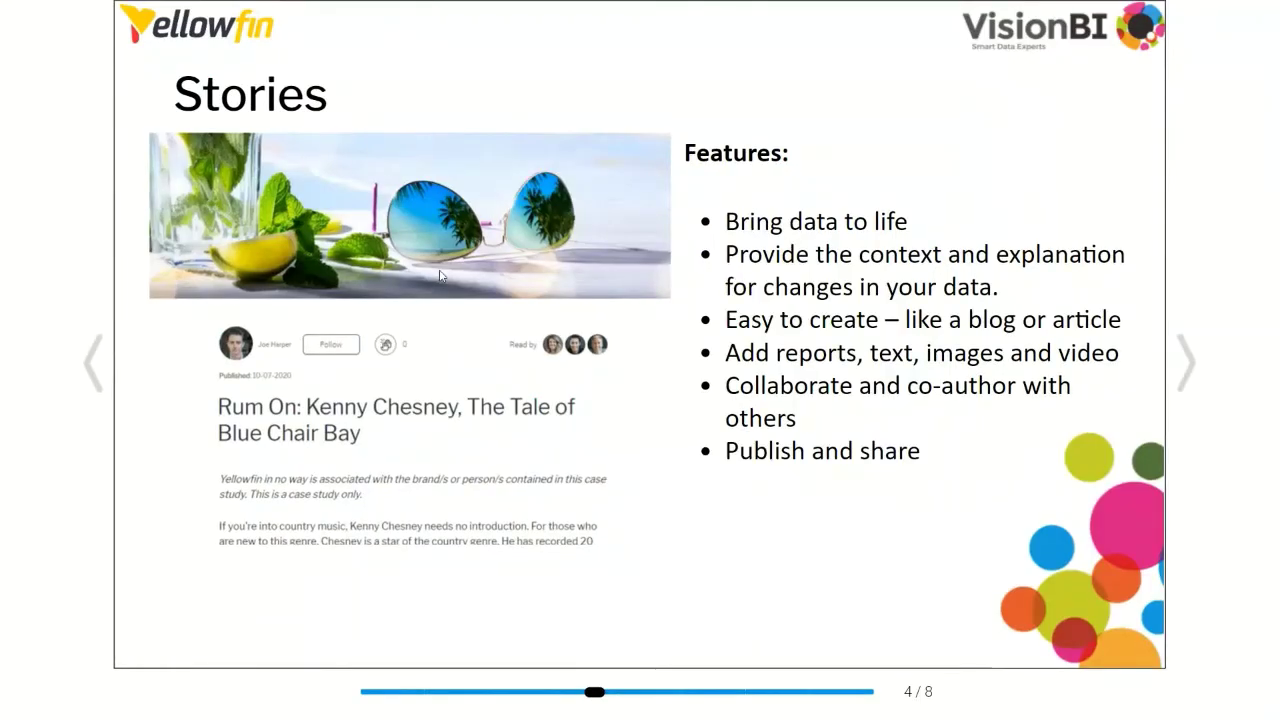
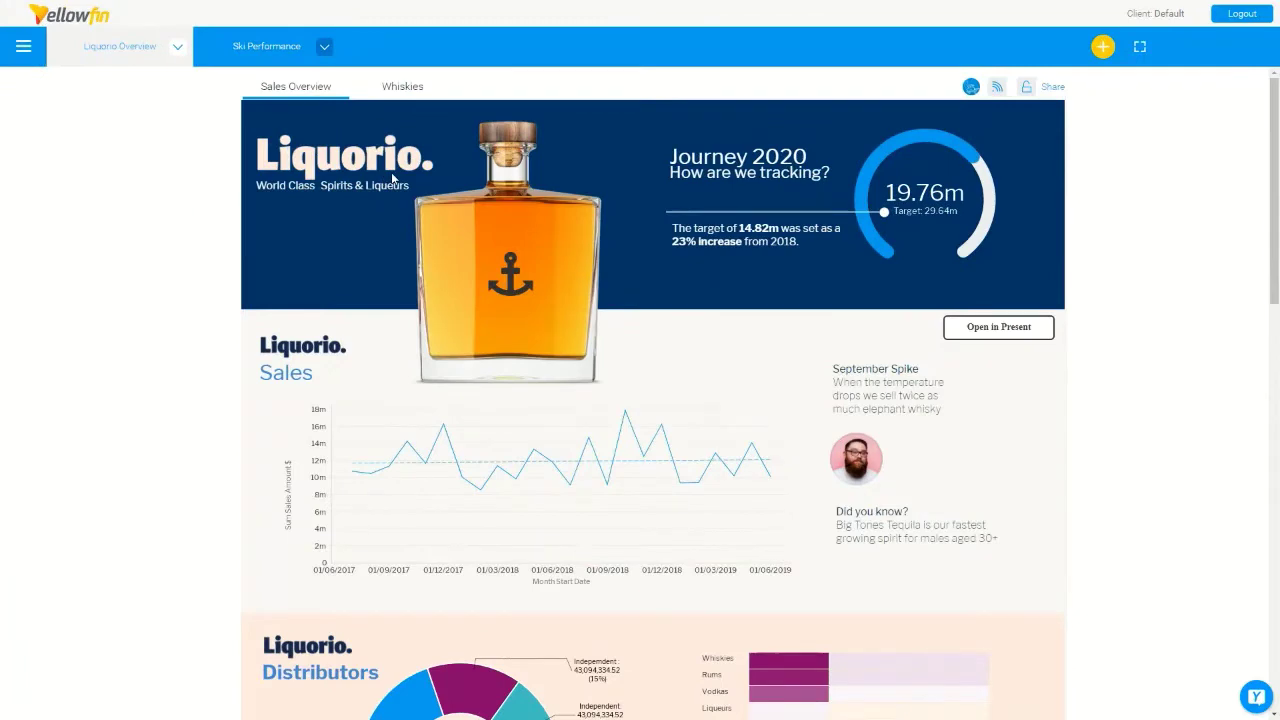
Review the Liquorio dashboard, open its Year in Review presentation, and page through to the Year-on-year sales growth slide.
scroll(403, 192, down, 5)
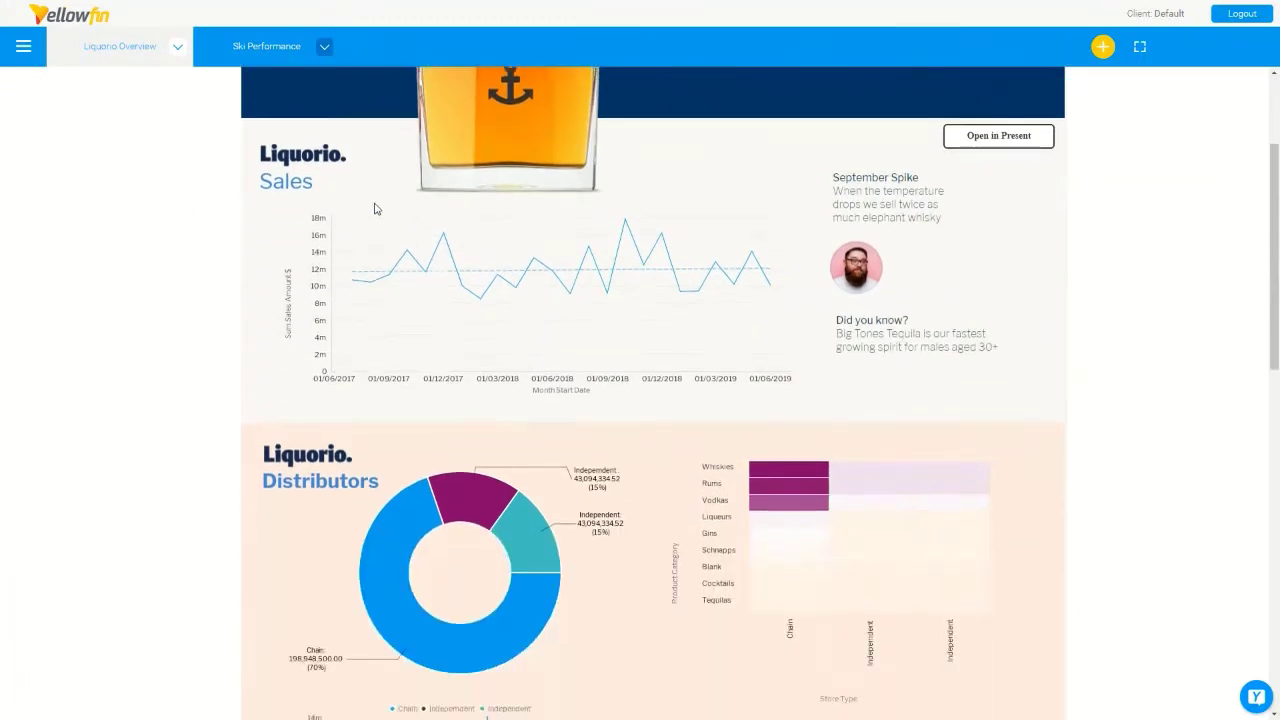
scroll(810, 403, up, 5)
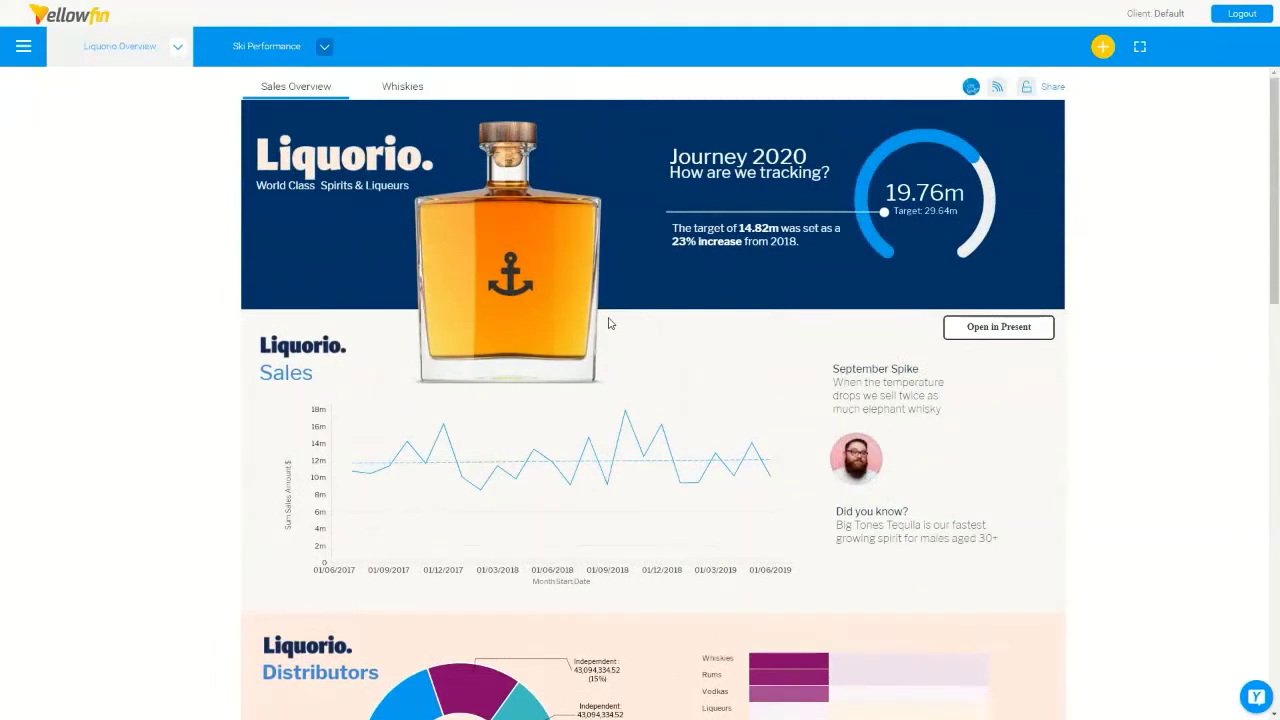
click(1000, 336)
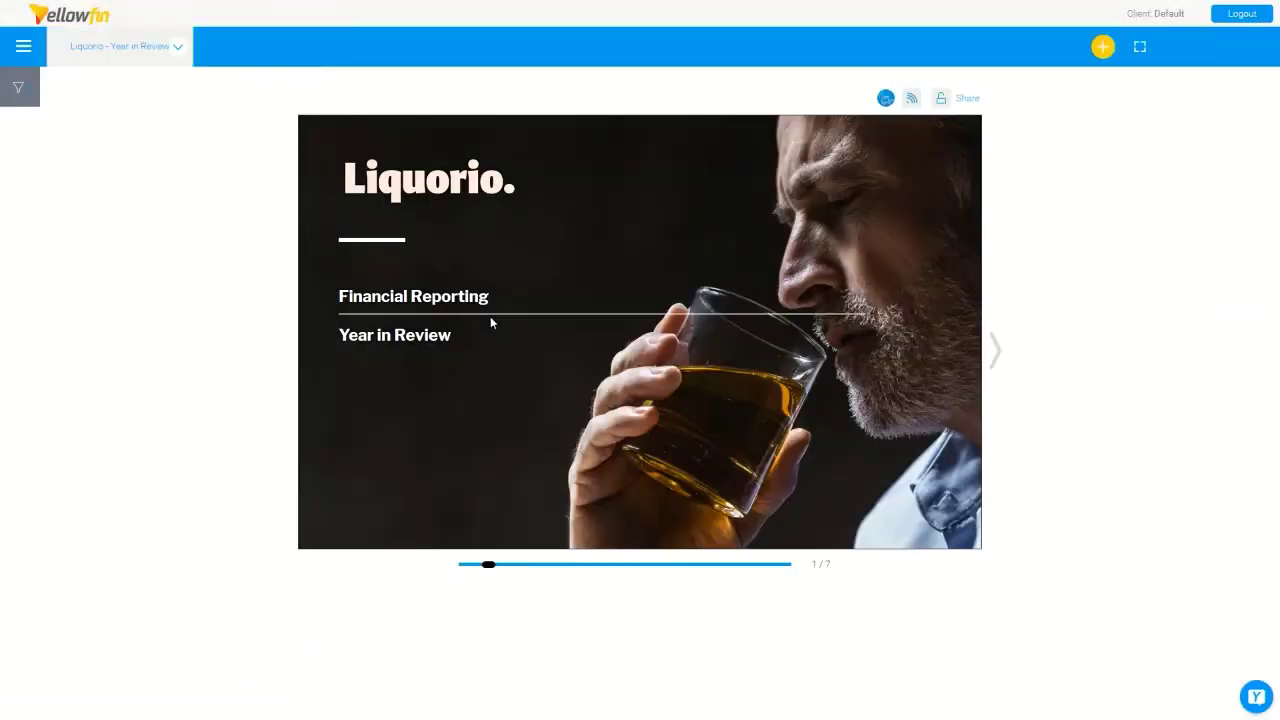
click(997, 352)
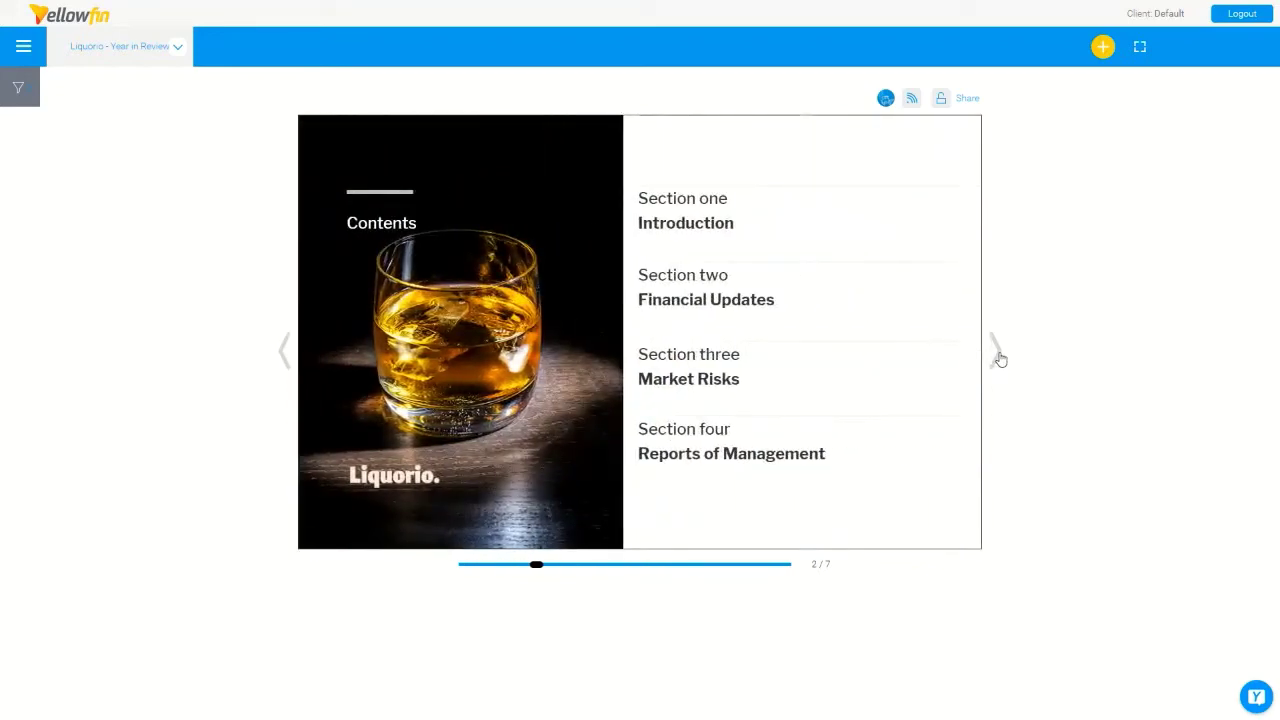
click(999, 356)
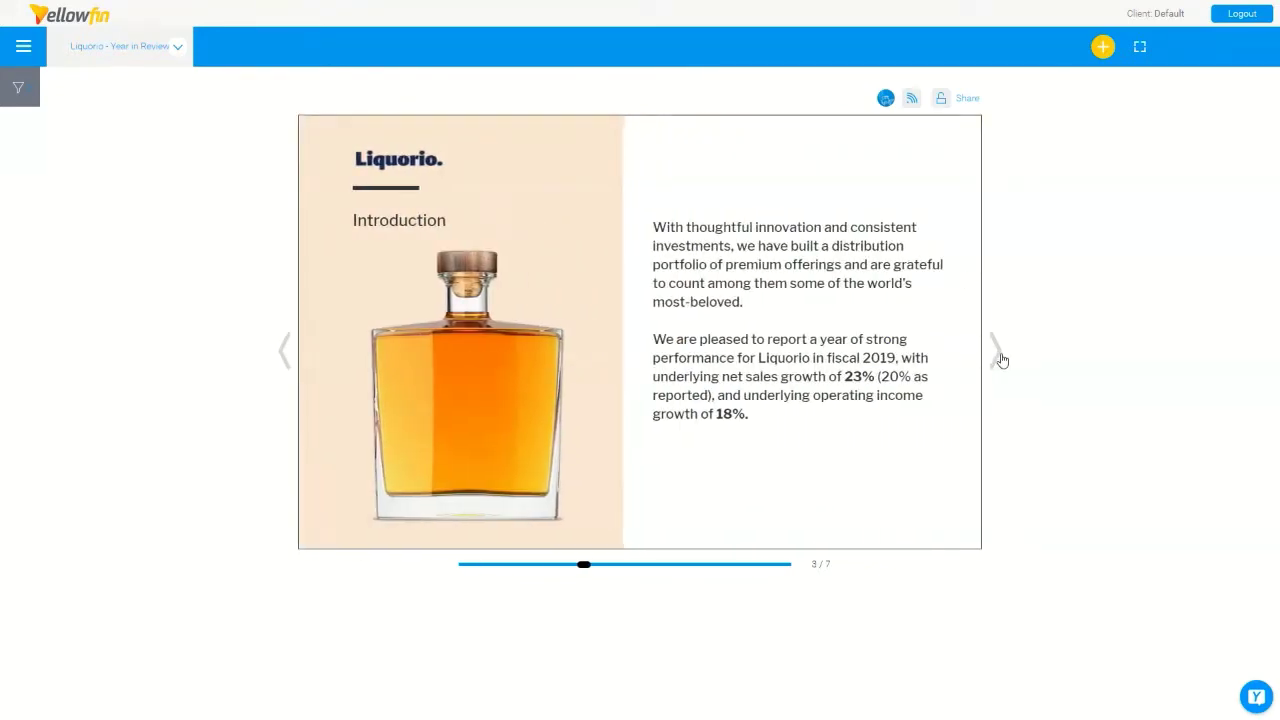
click(1002, 360)
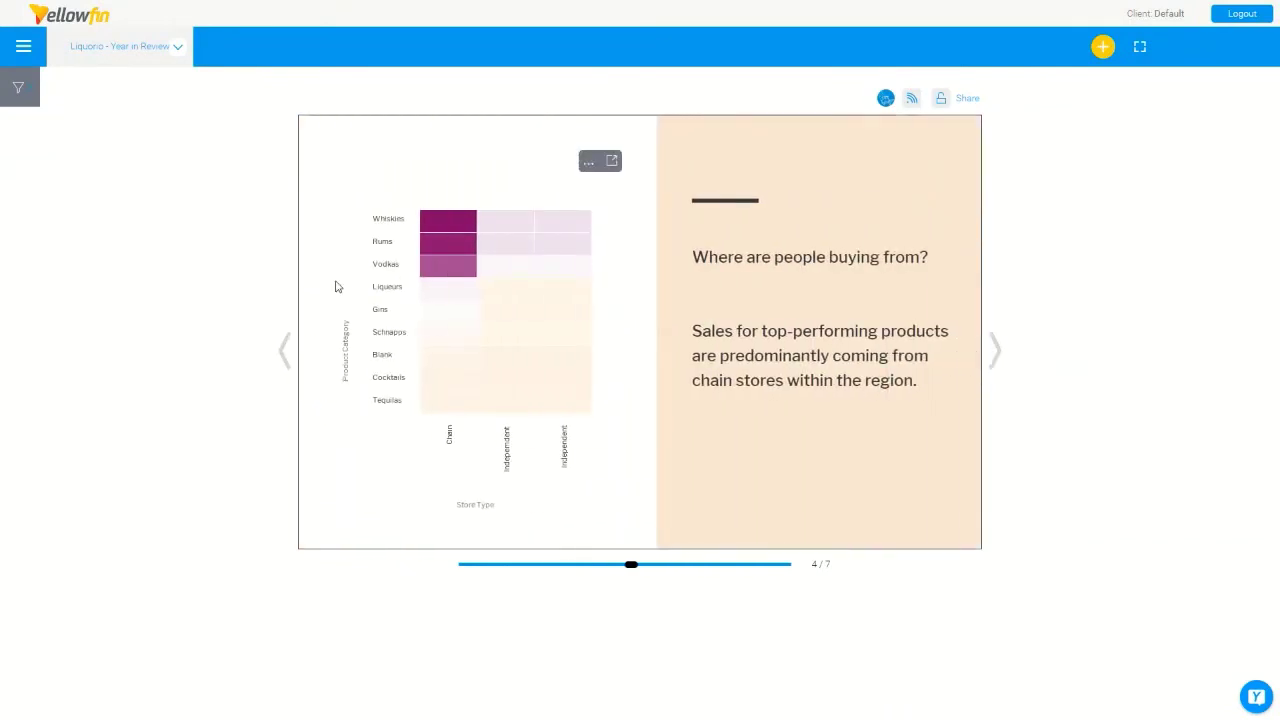
mouse_move(470, 232)
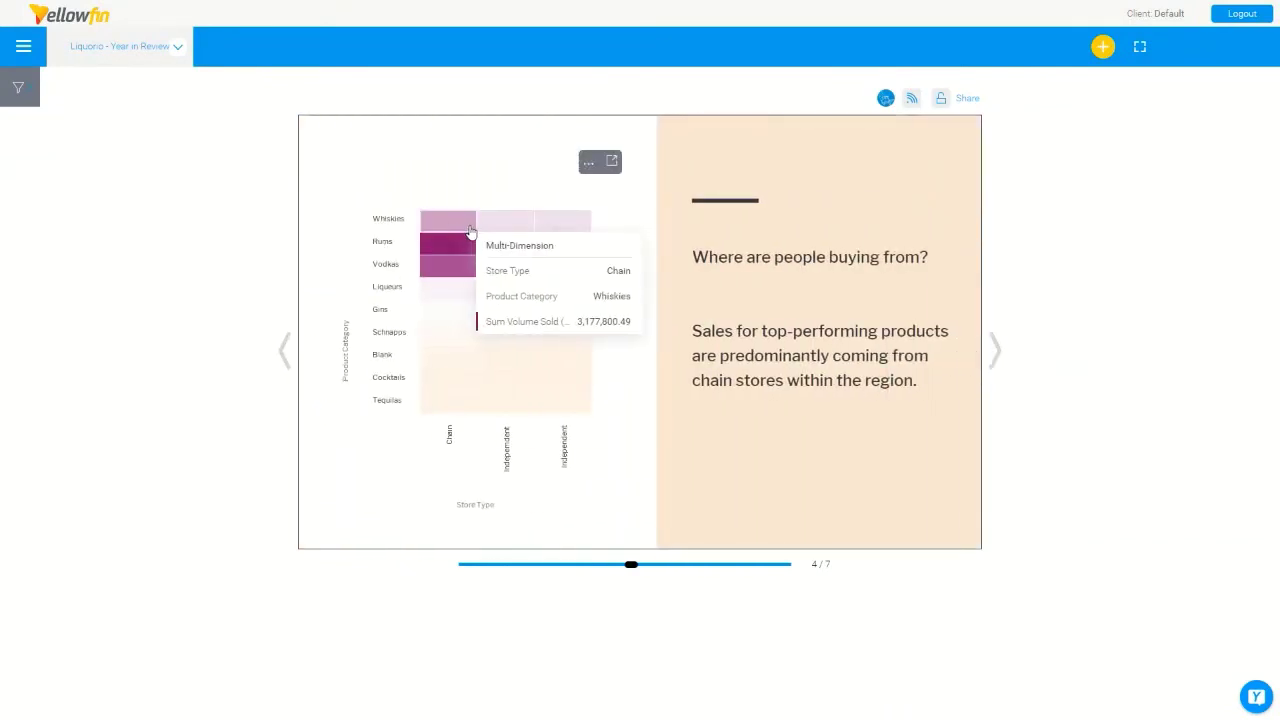
click(994, 357)
click(995, 358)
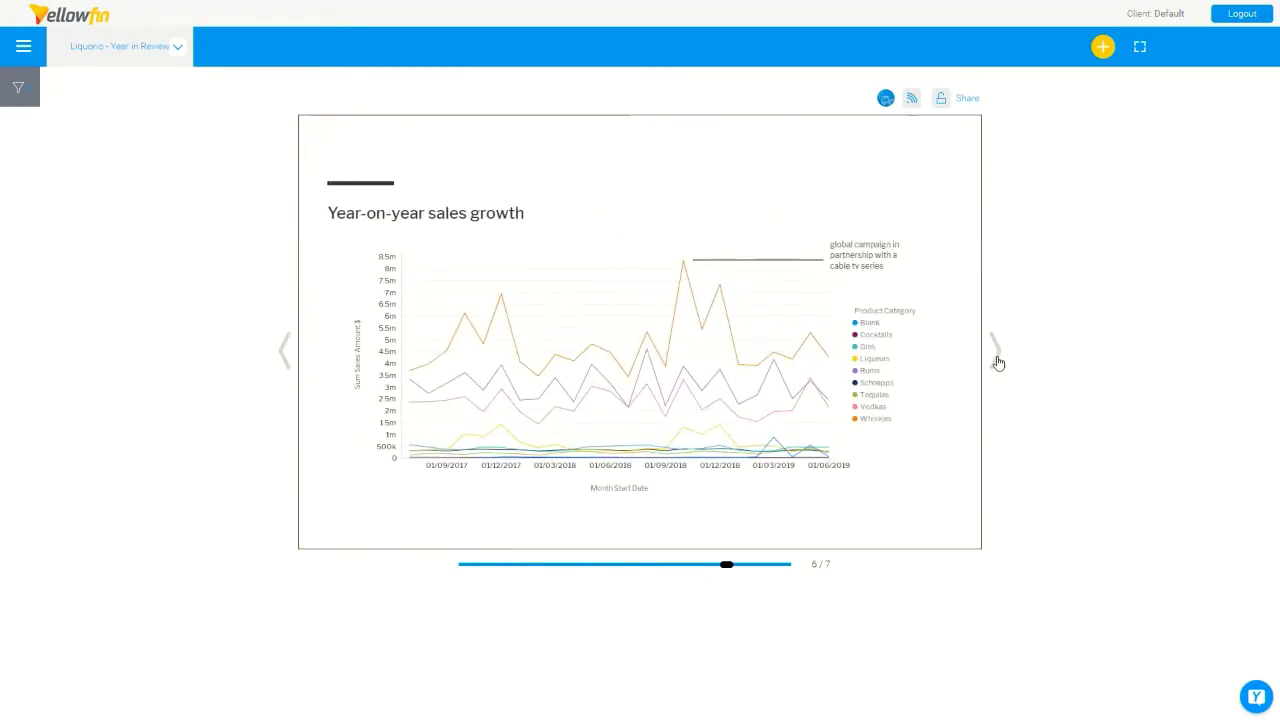
Create a new presentation named "Monthly Sales Update" with Ski Team as the default data set and no theme.
click(1102, 48)
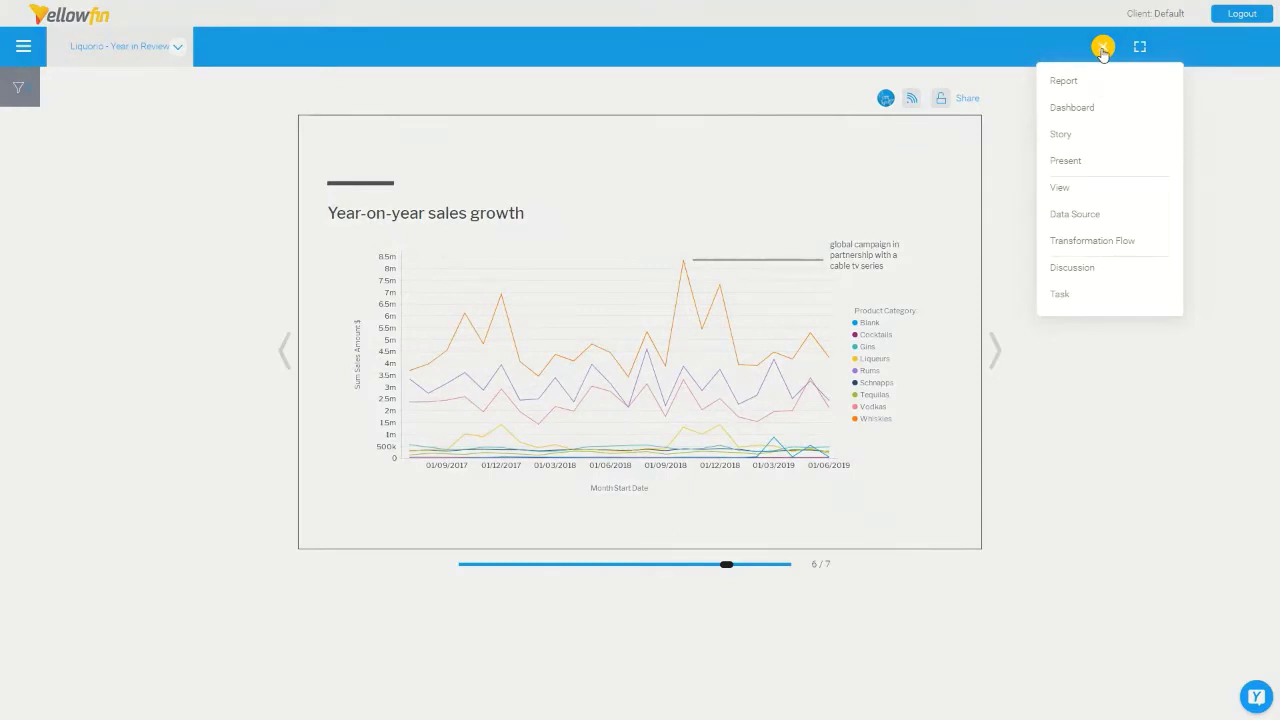
click(1102, 172)
click(582, 272)
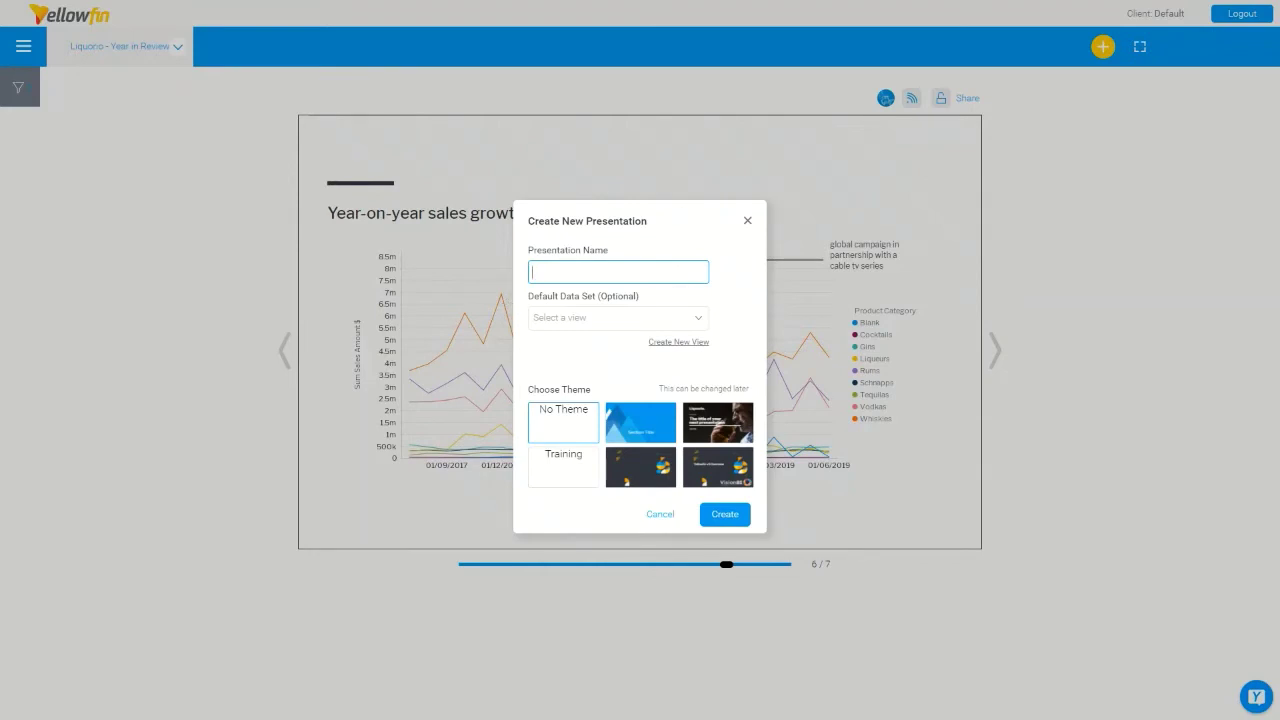
text(Monthly Sales Update)
click(544, 323)
click(544, 323)
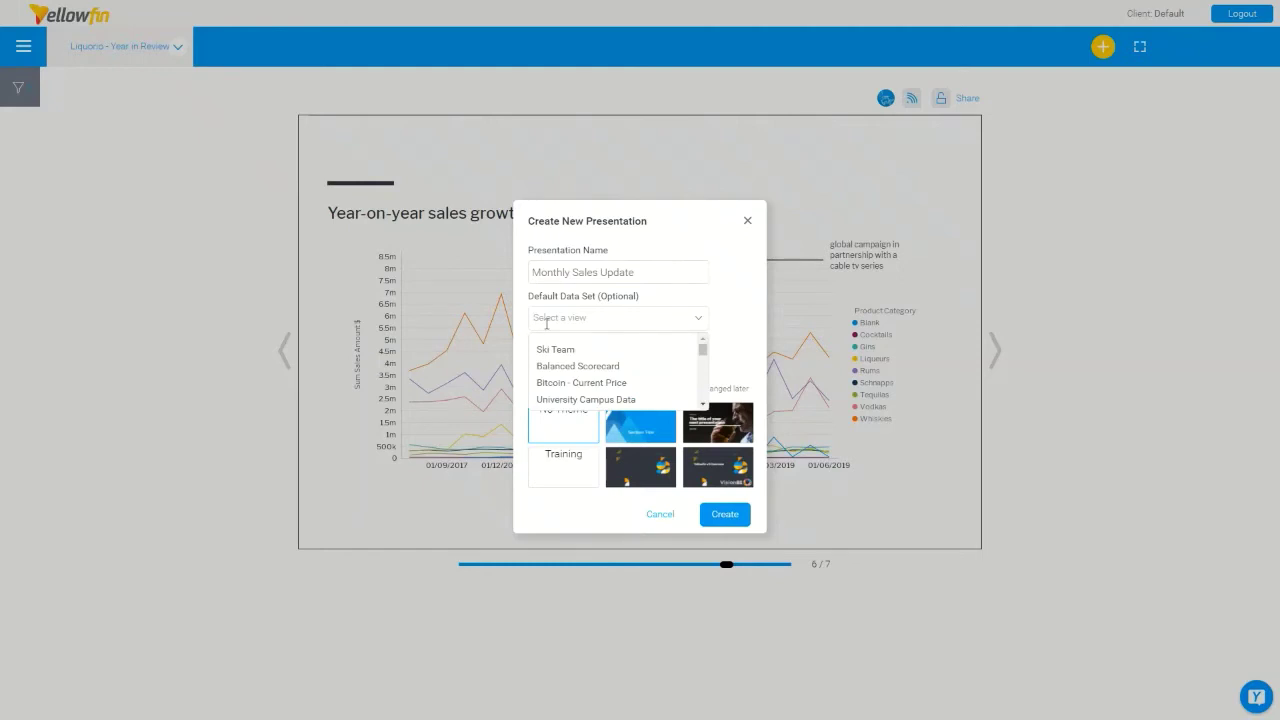
click(556, 350)
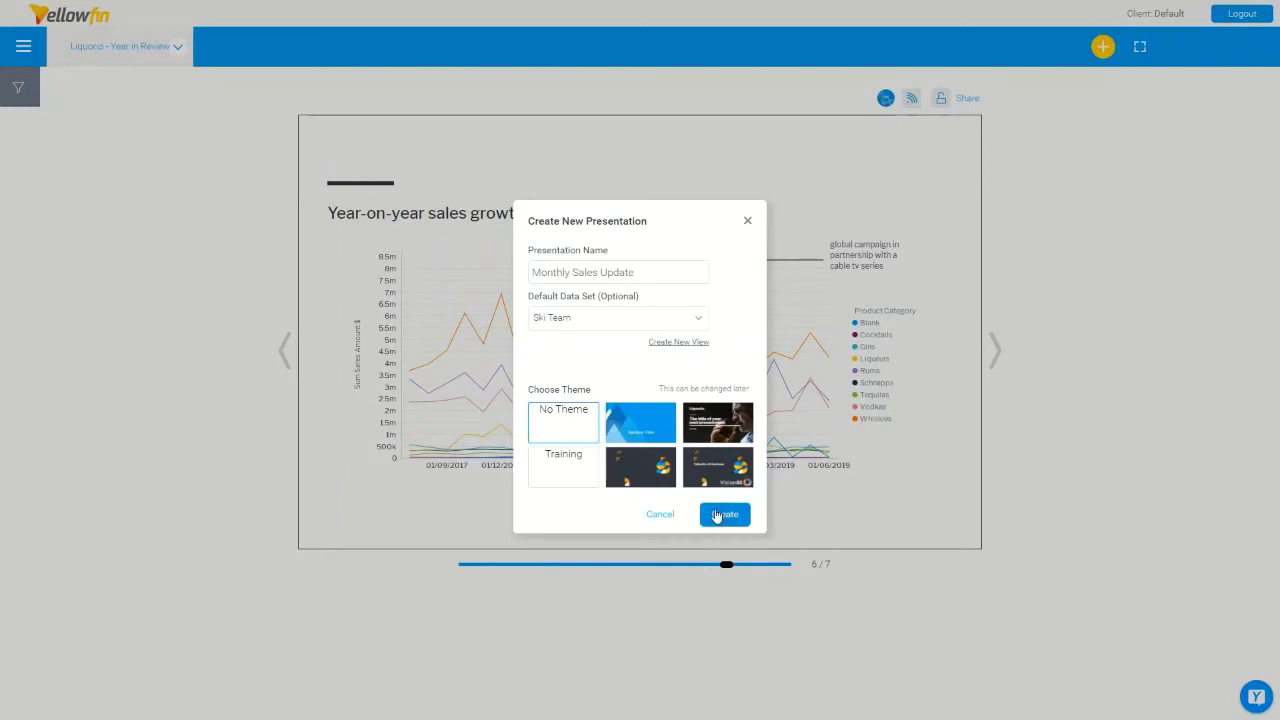
click(716, 515)
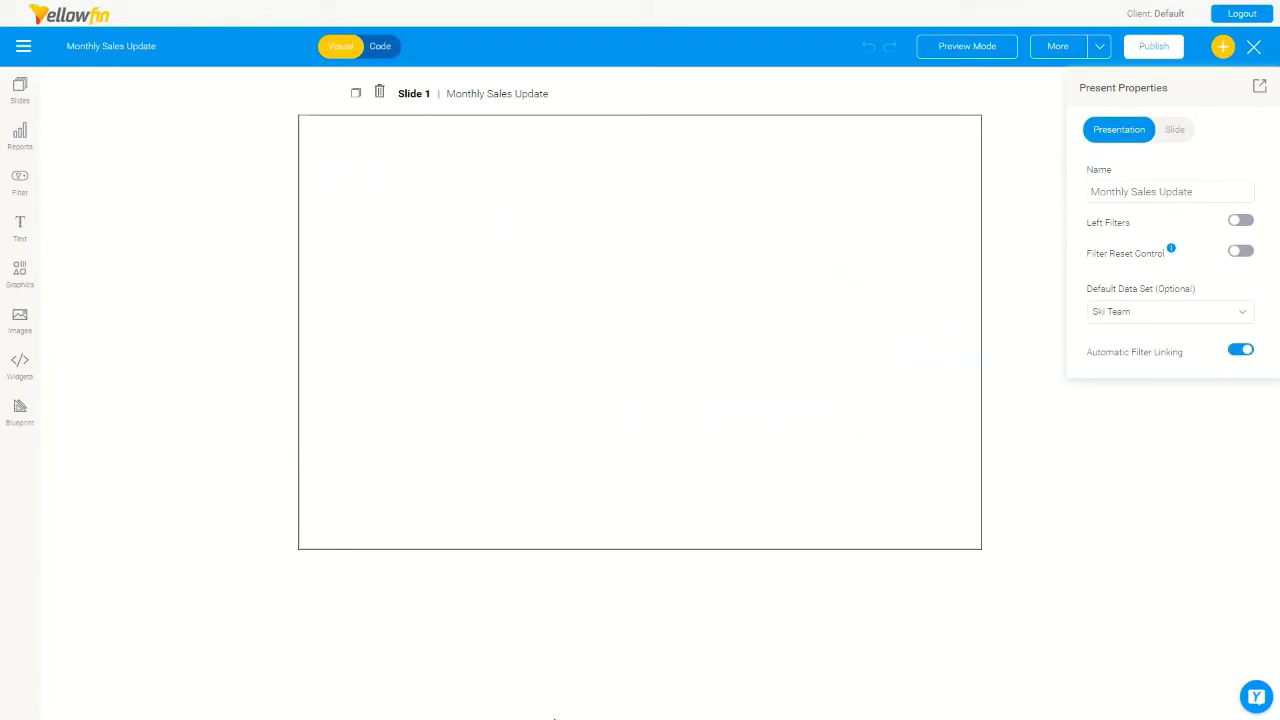
Review the slide's name and gridline properties, and set its canvas background color to dark navy blue.
click(1174, 129)
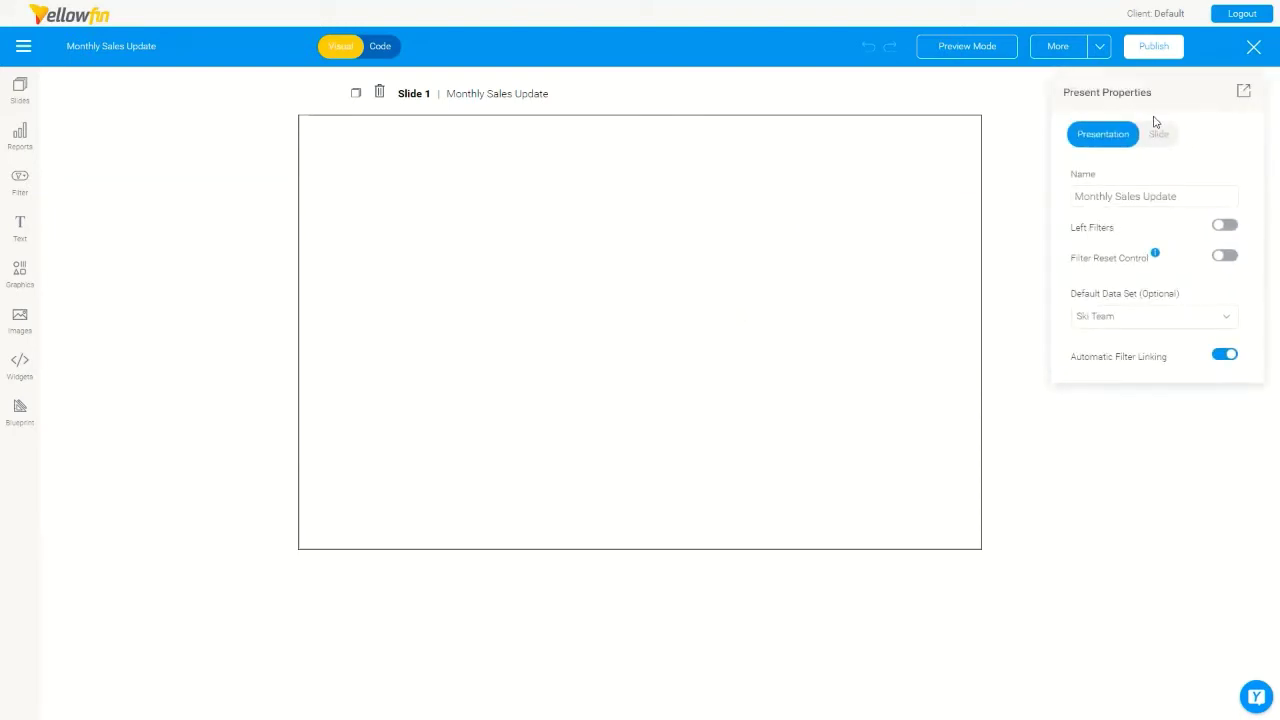
click(1162, 136)
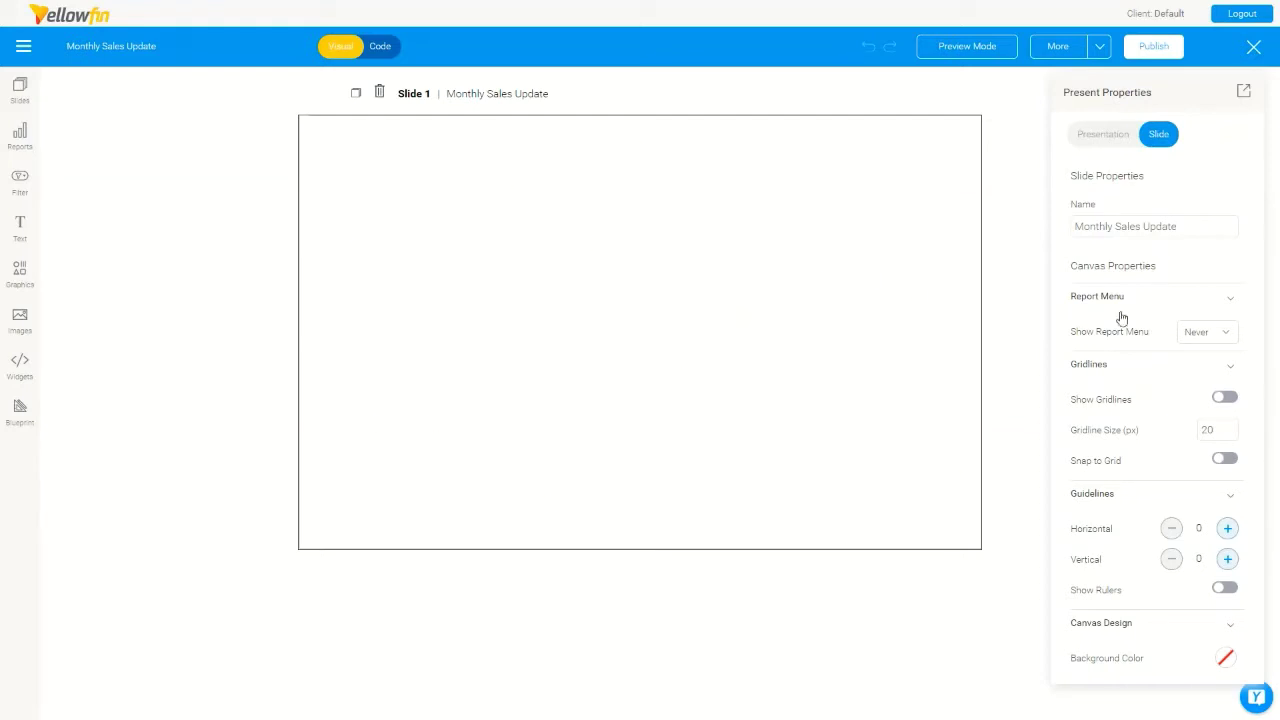
drag(1198, 222, 923, 192)
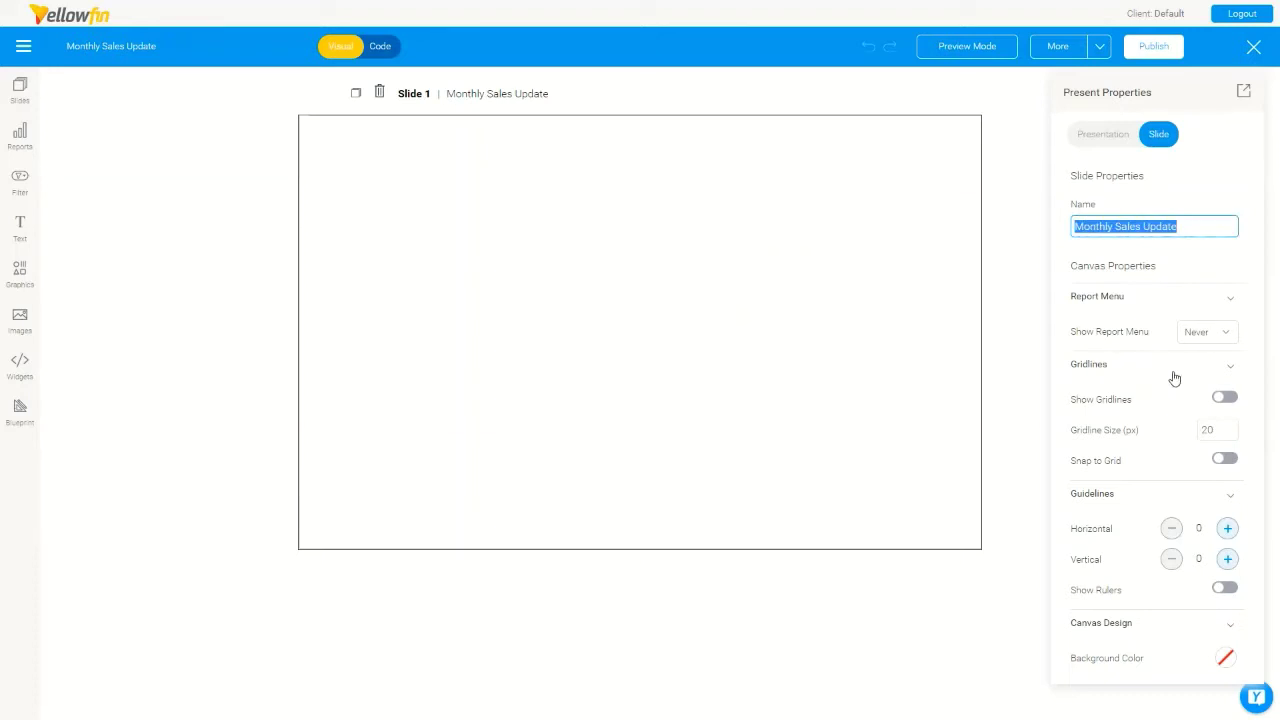
click(1226, 398)
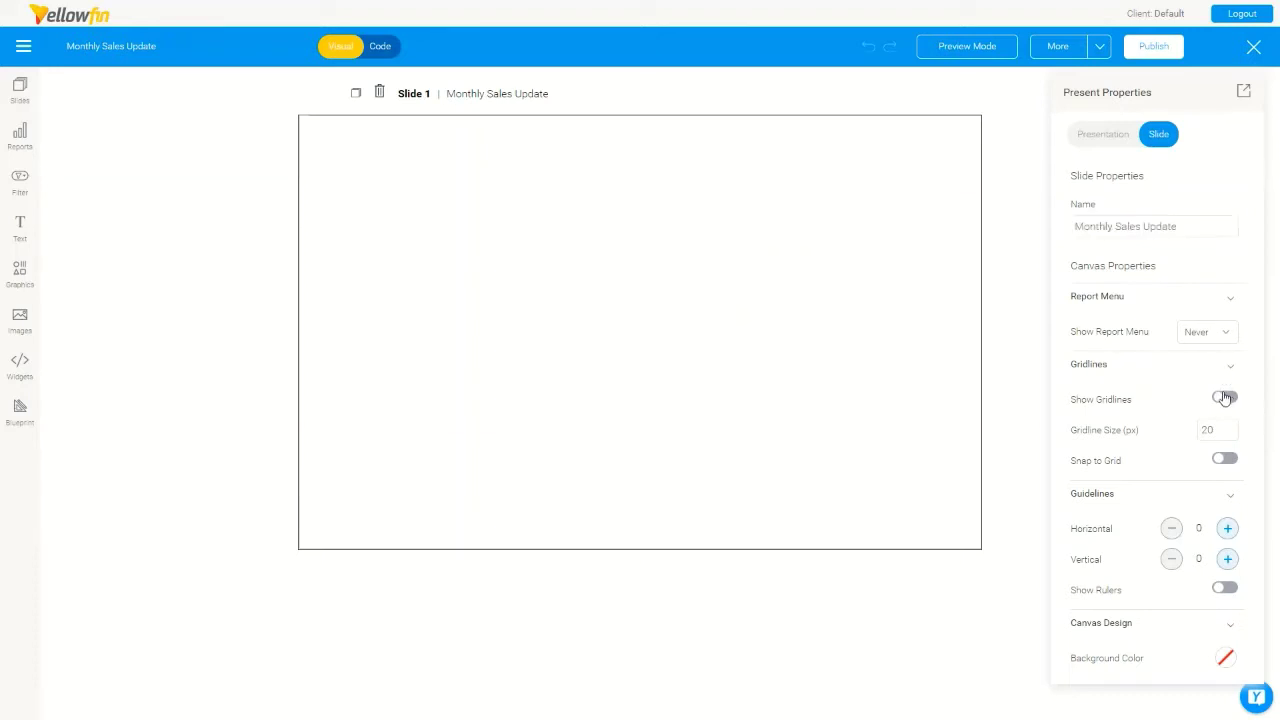
click(1226, 398)
click(1226, 658)
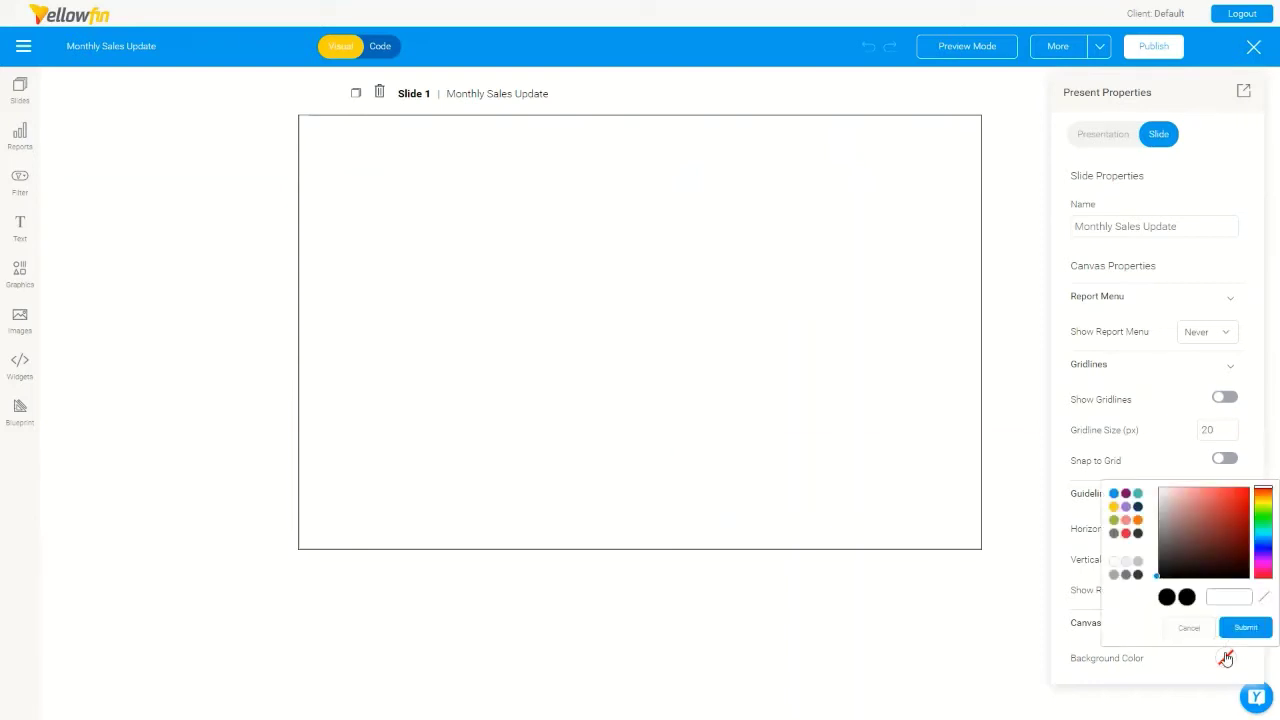
click(1137, 507)
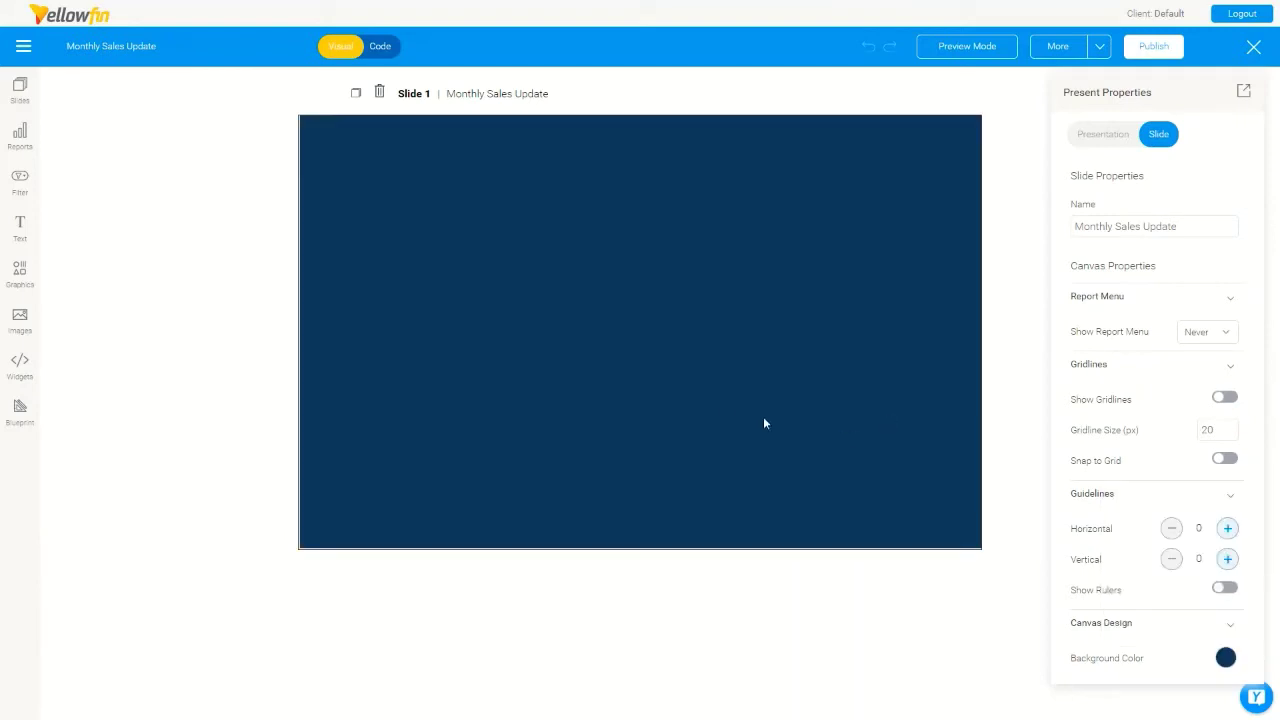
Review the slide, report, filter and text options available for building the presentation.
click(21, 95)
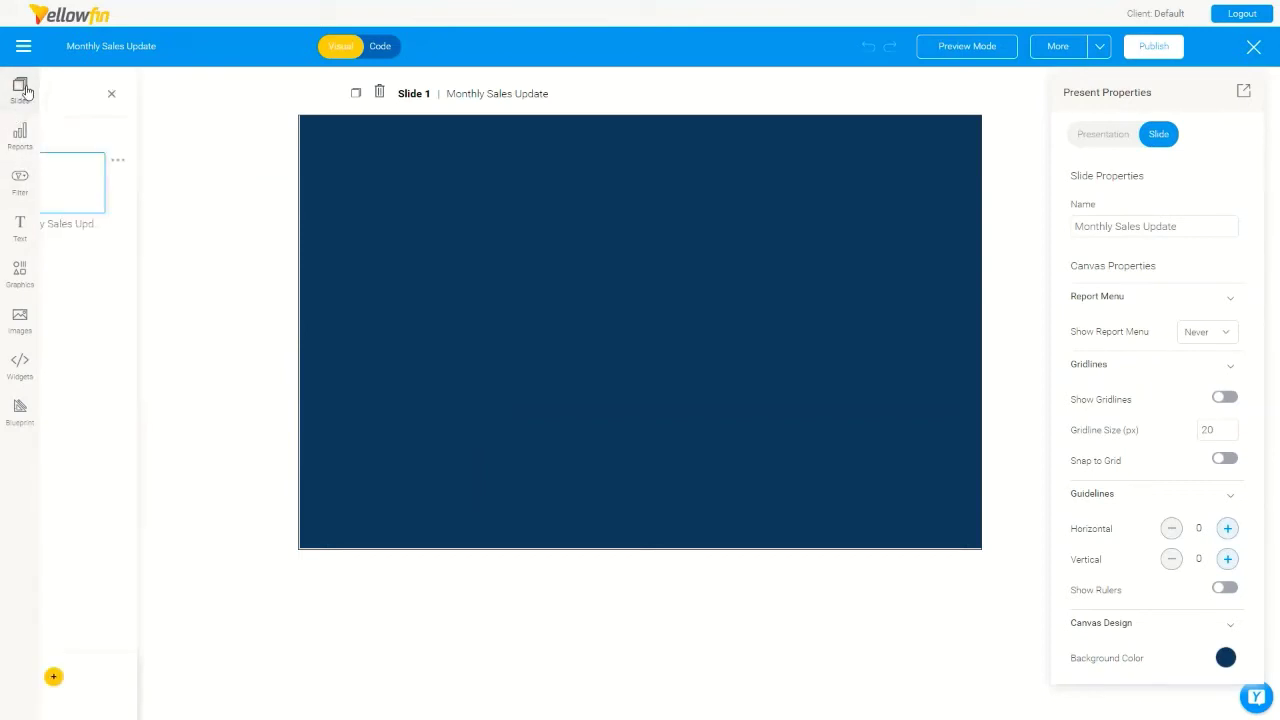
click(21, 140)
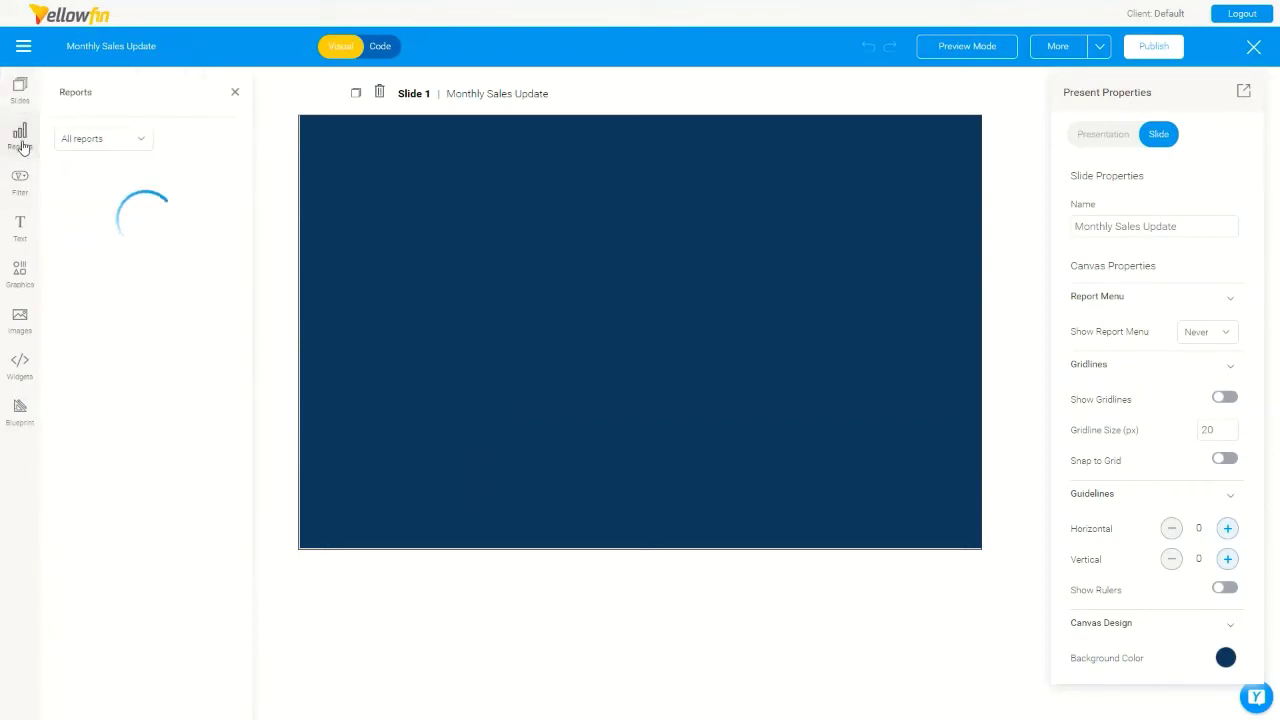
click(21, 184)
click(21, 229)
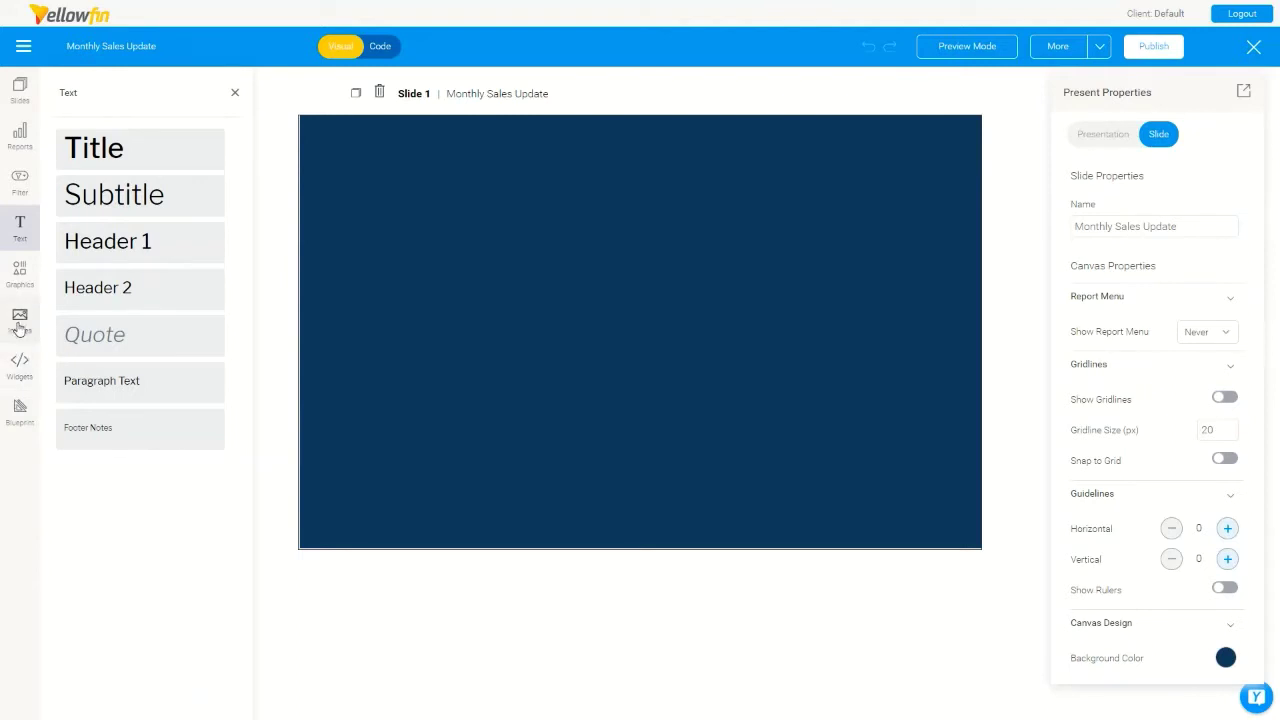
Find the "snow" image, place it on the slide, enlarge it to the full slide height and align it with the slide's right edge.
click(19, 322)
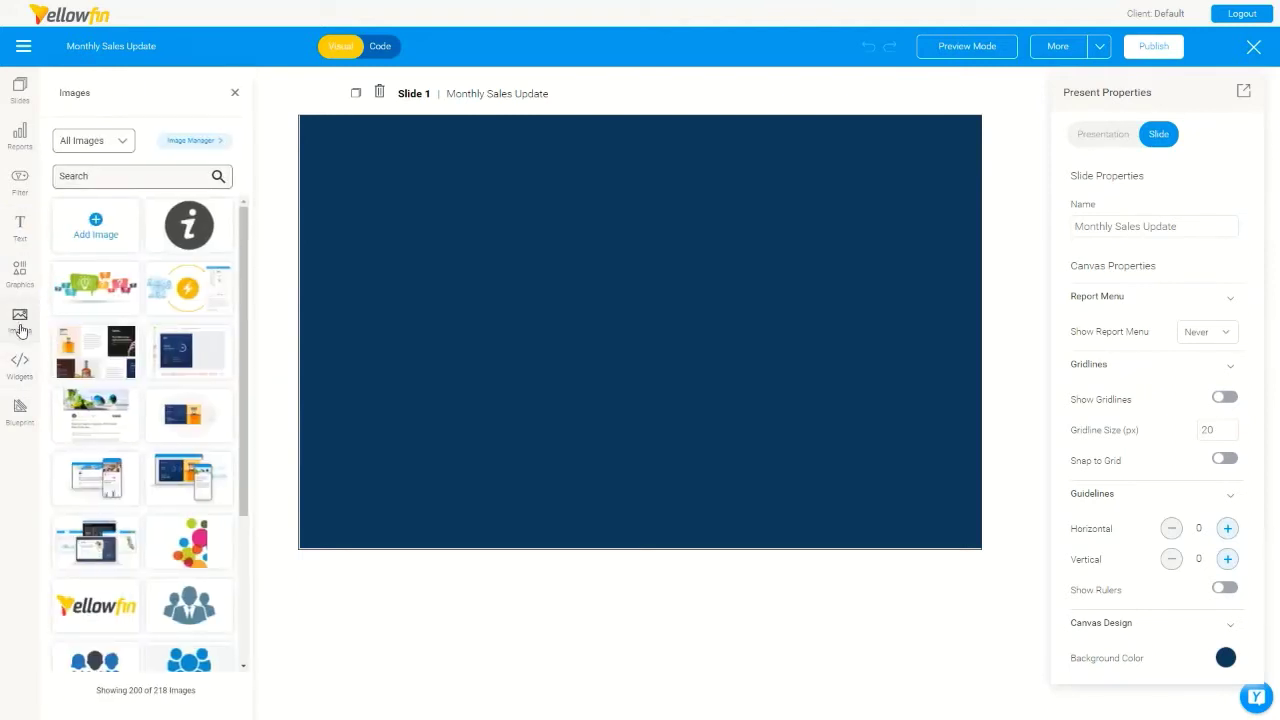
click(82, 181)
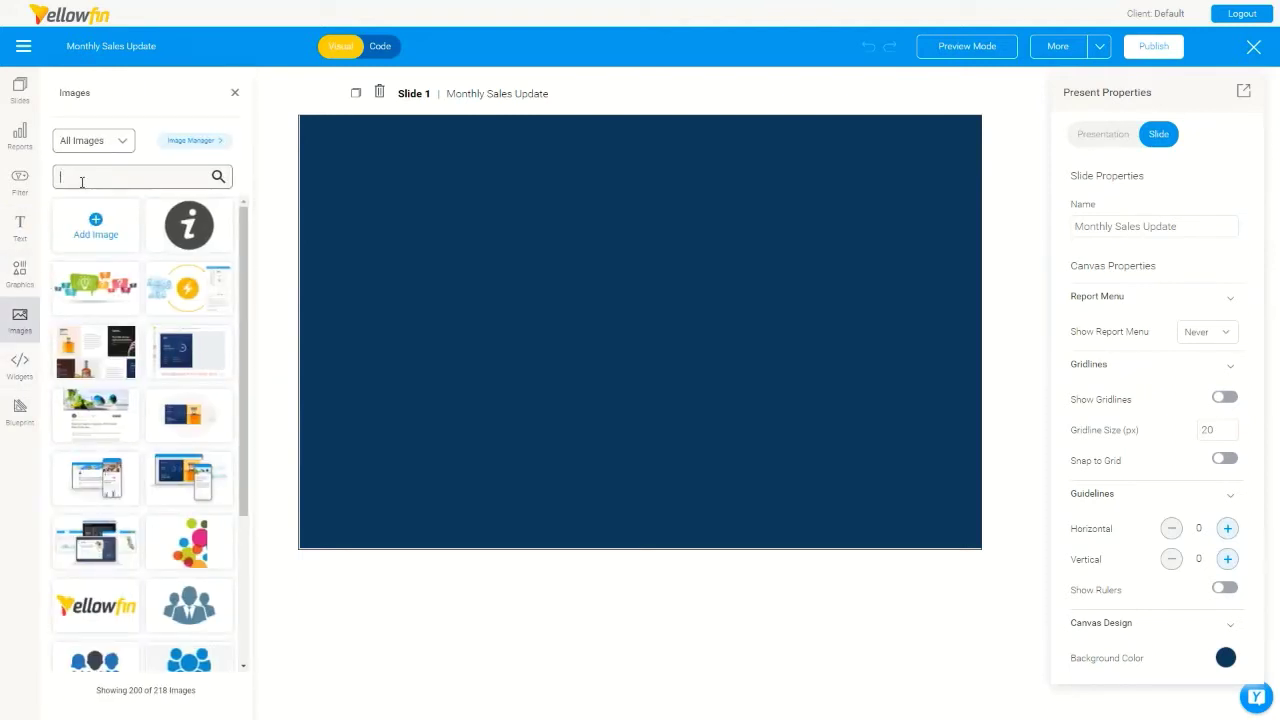
text(snow)
mouse_move(84, 224)
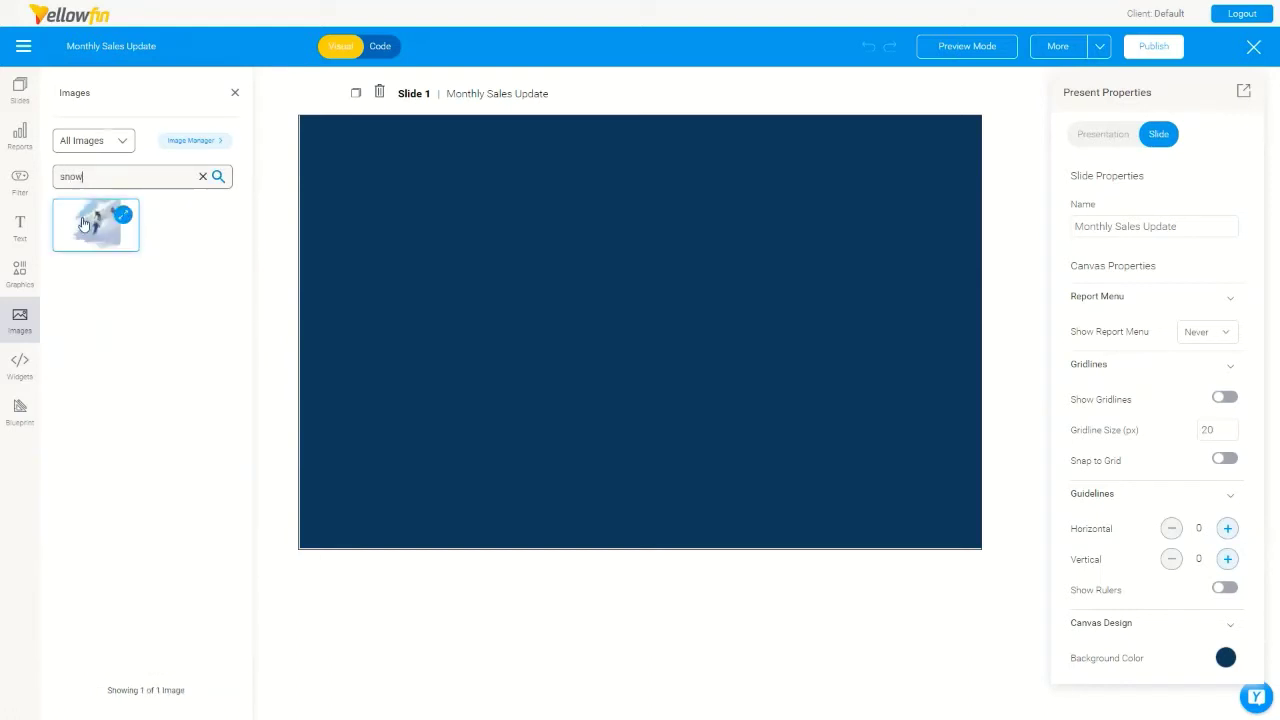
drag(84, 224, 426, 162)
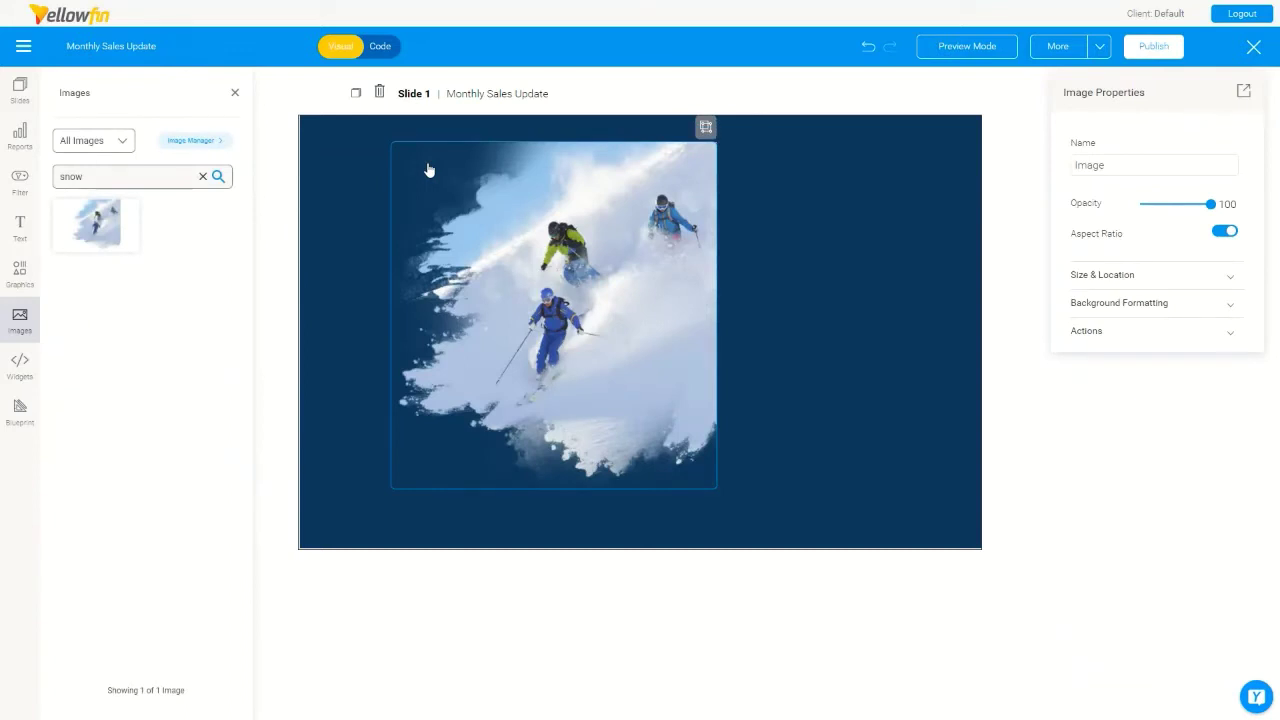
drag(711, 486, 790, 547)
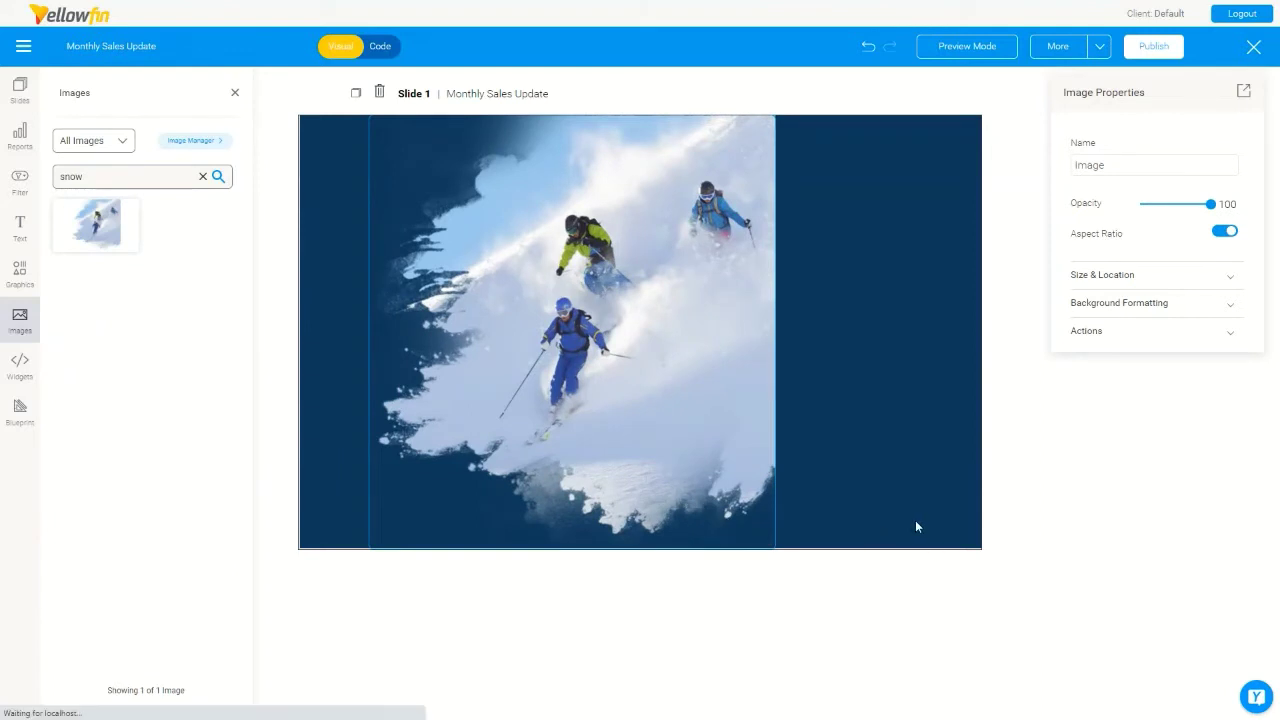
drag(585, 428, 791, 428)
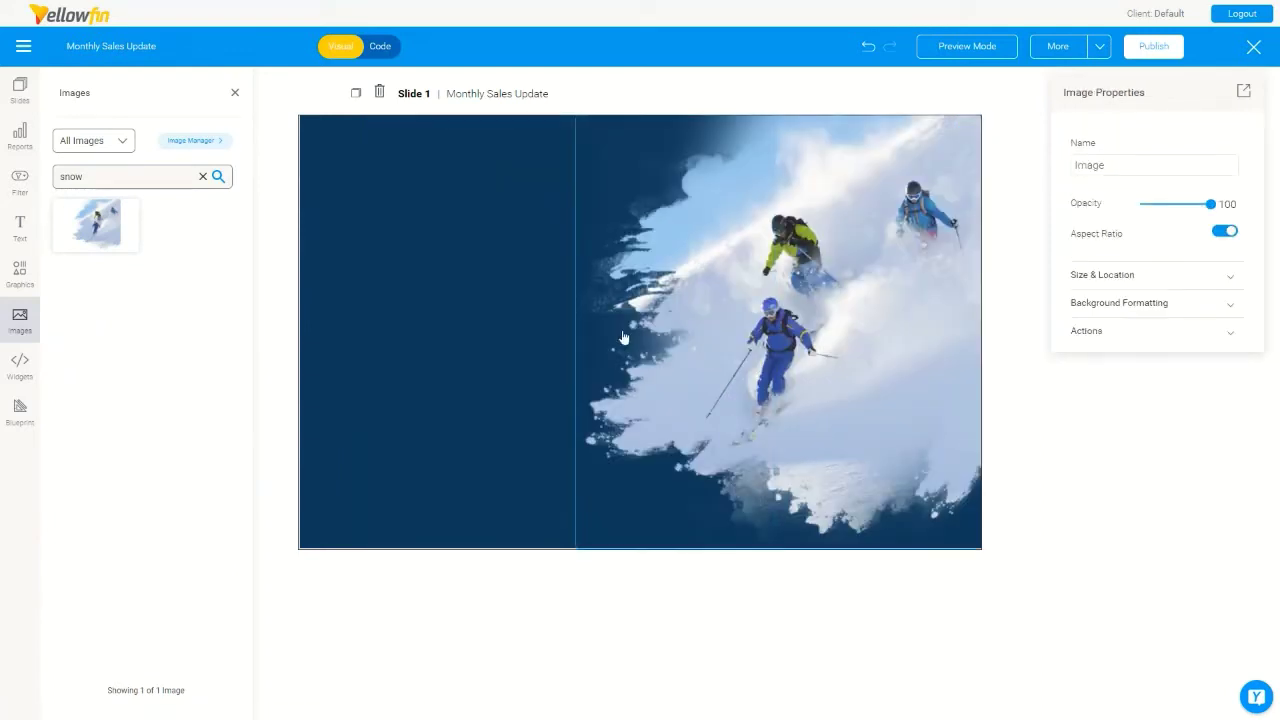
Add a title reading "Sales Update" in the upper-left area of the slide.
click(20, 222)
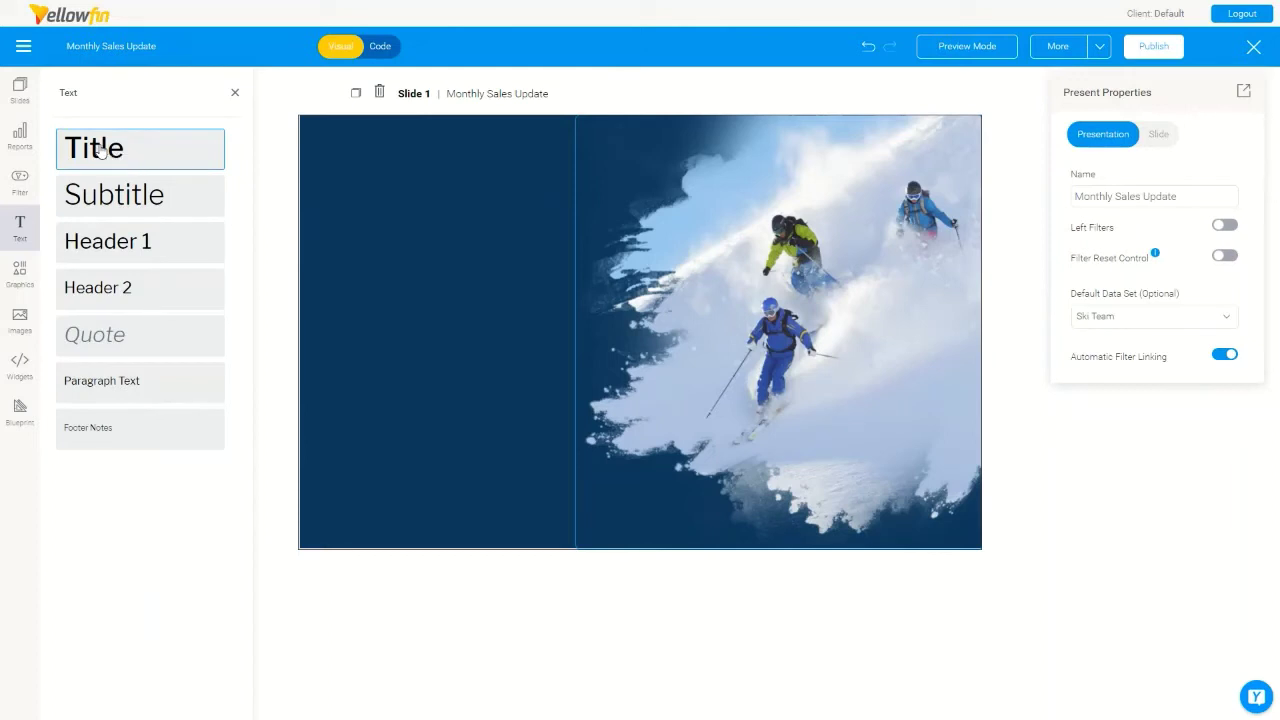
drag(101, 150, 368, 173)
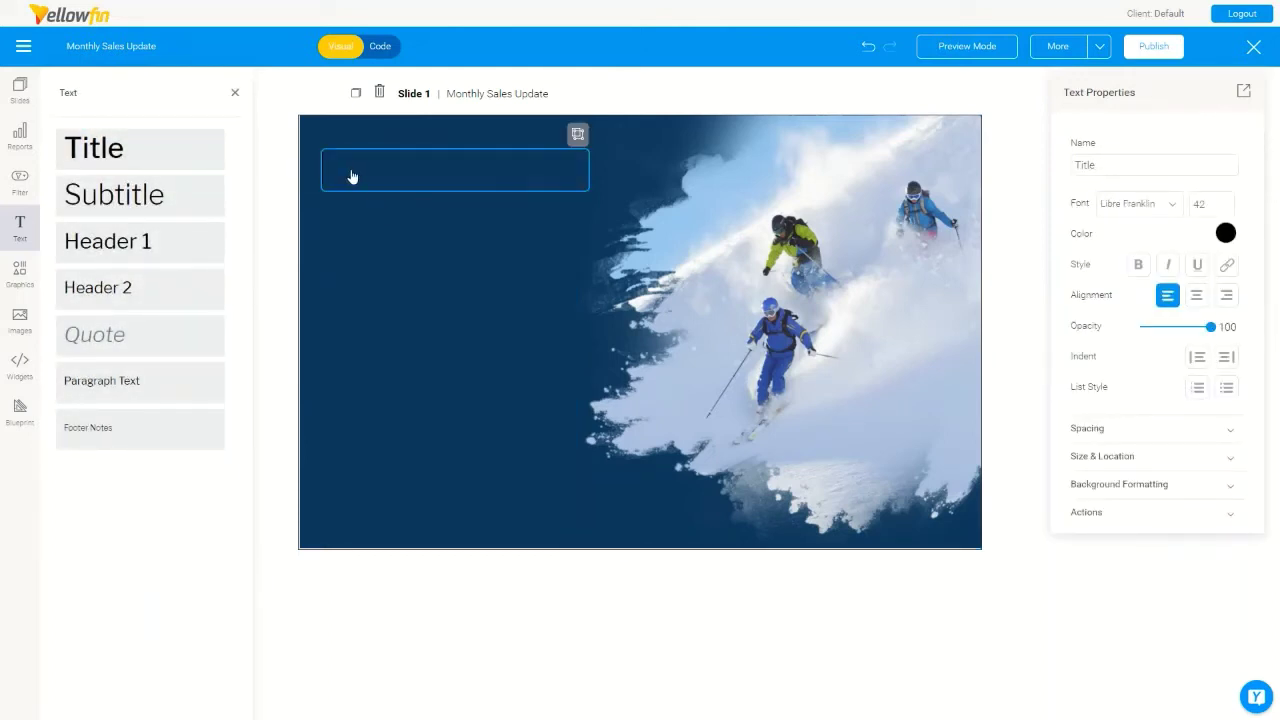
text(Sales Updat)
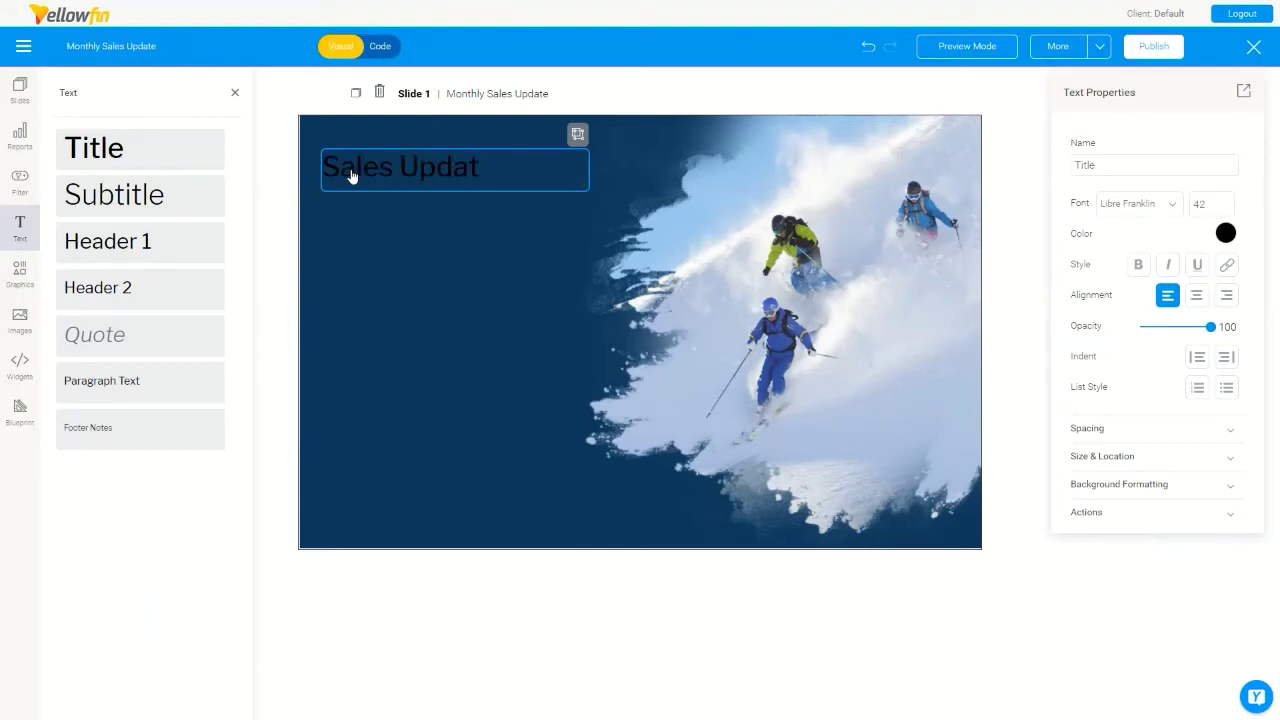
text(e)
Make the whole "Sales Update" title bold and white.
key(ctrl+a)
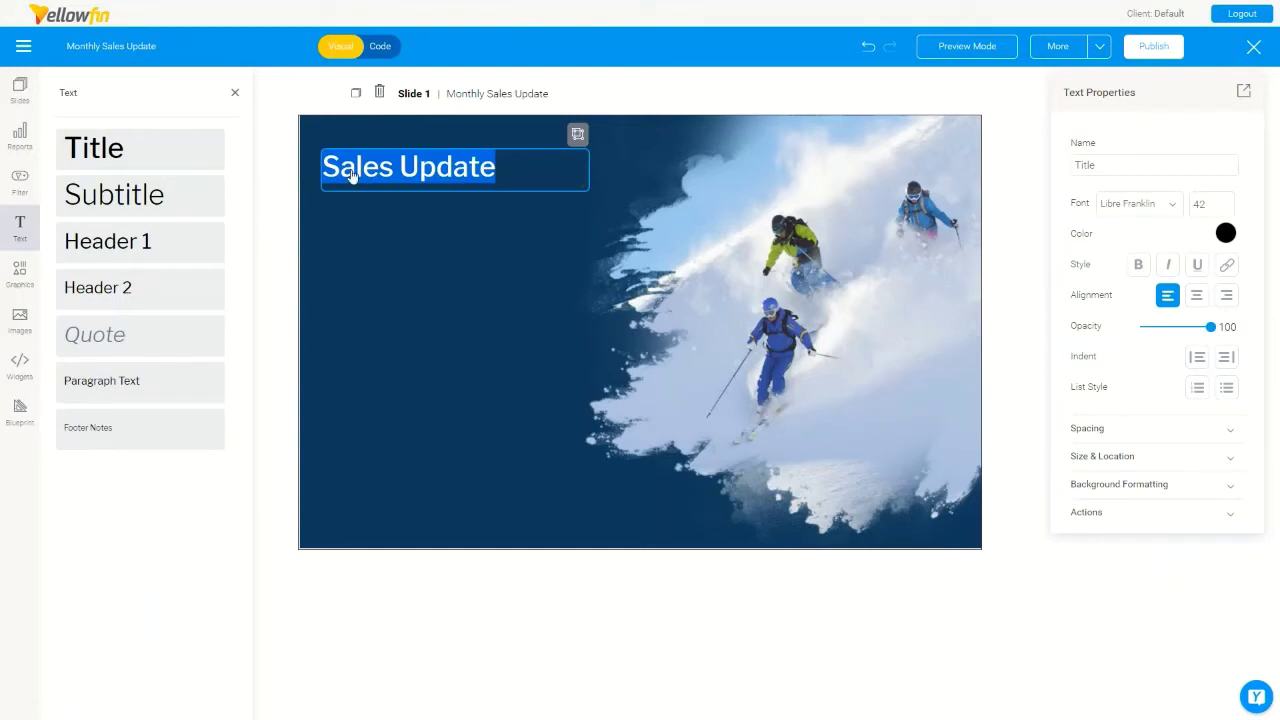
key(ctrl+b)
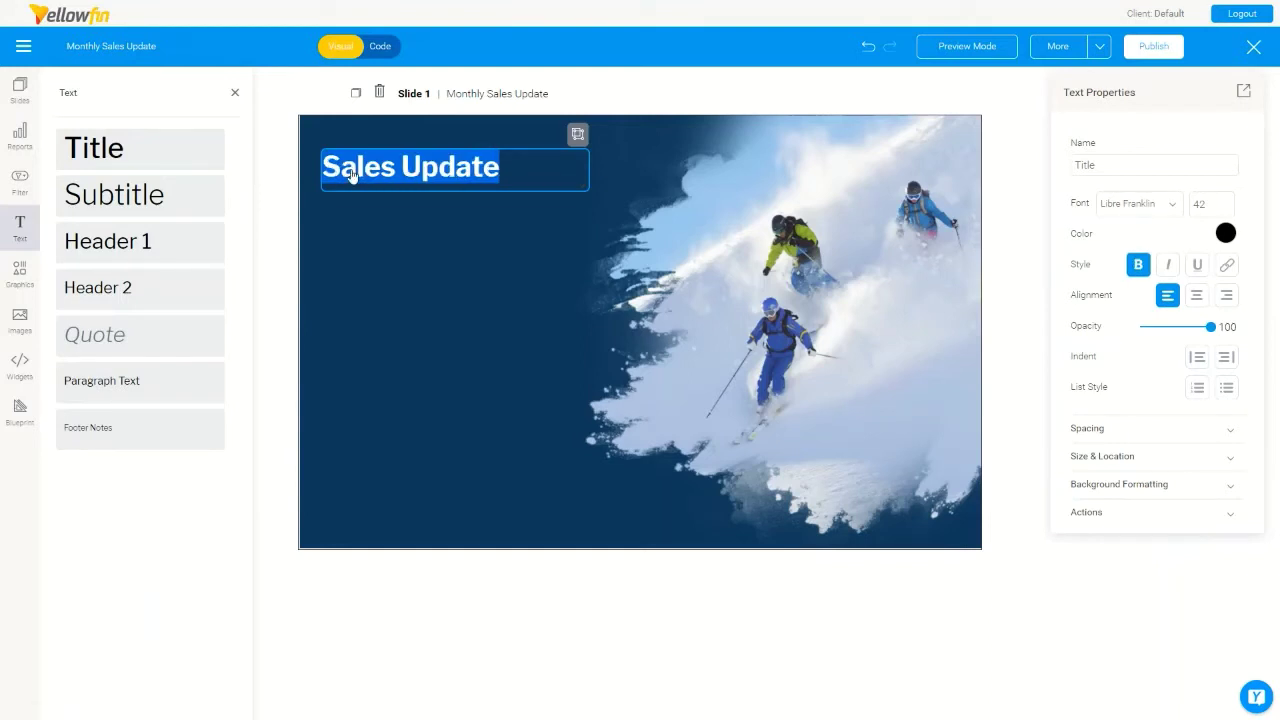
click(1227, 238)
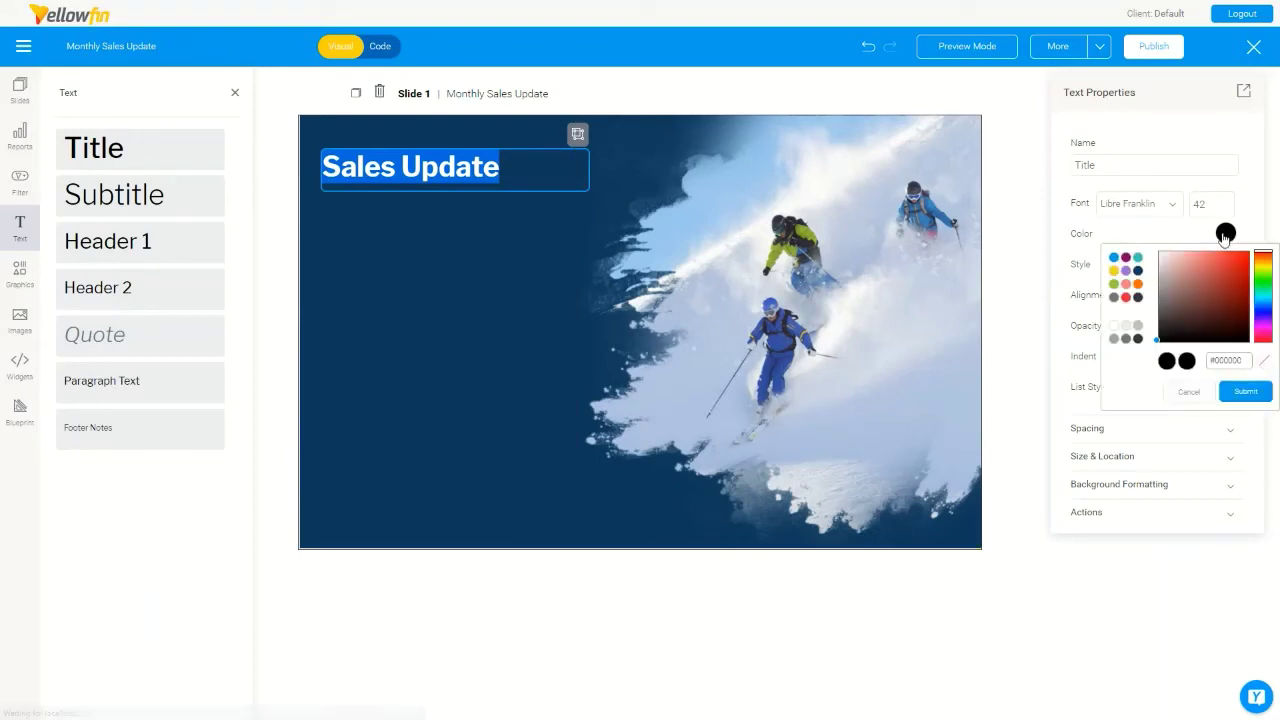
click(1115, 328)
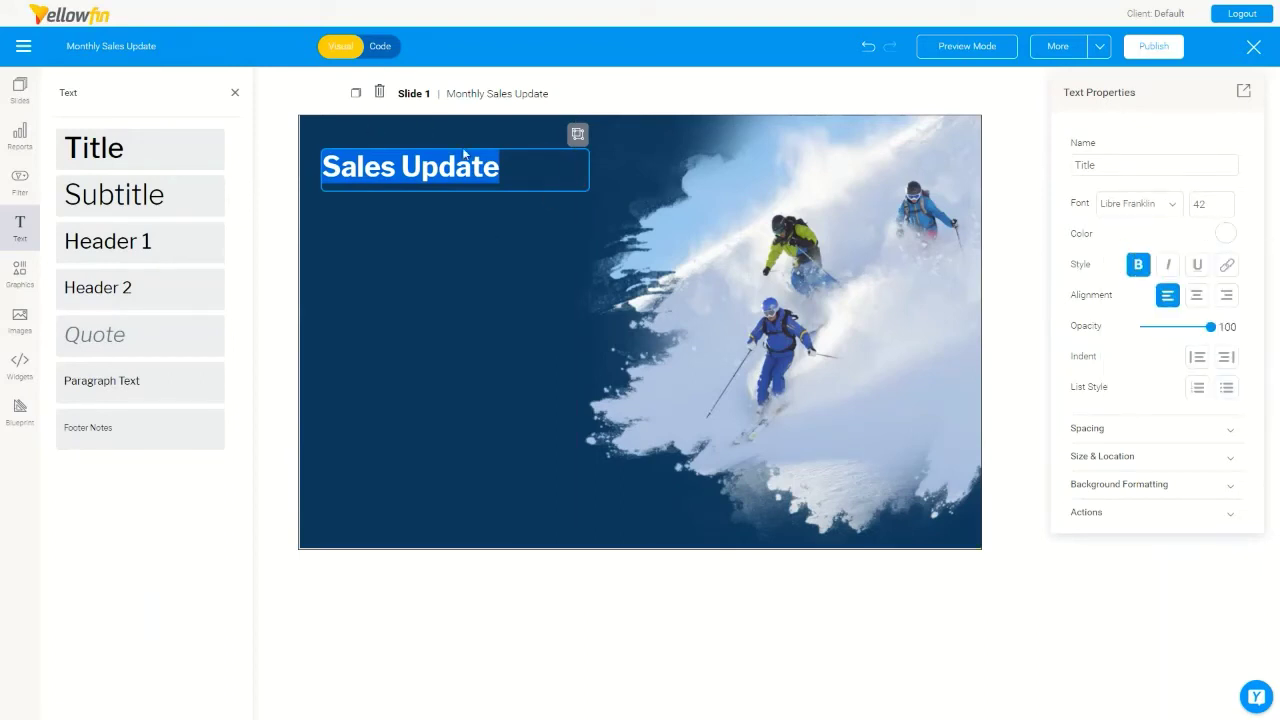
Increase the "Sales Update" title's font size to 58 and move the title slightly lower on the slide.
click(1227, 202)
click(1227, 202)
click(1227, 202)
click(1227, 202)
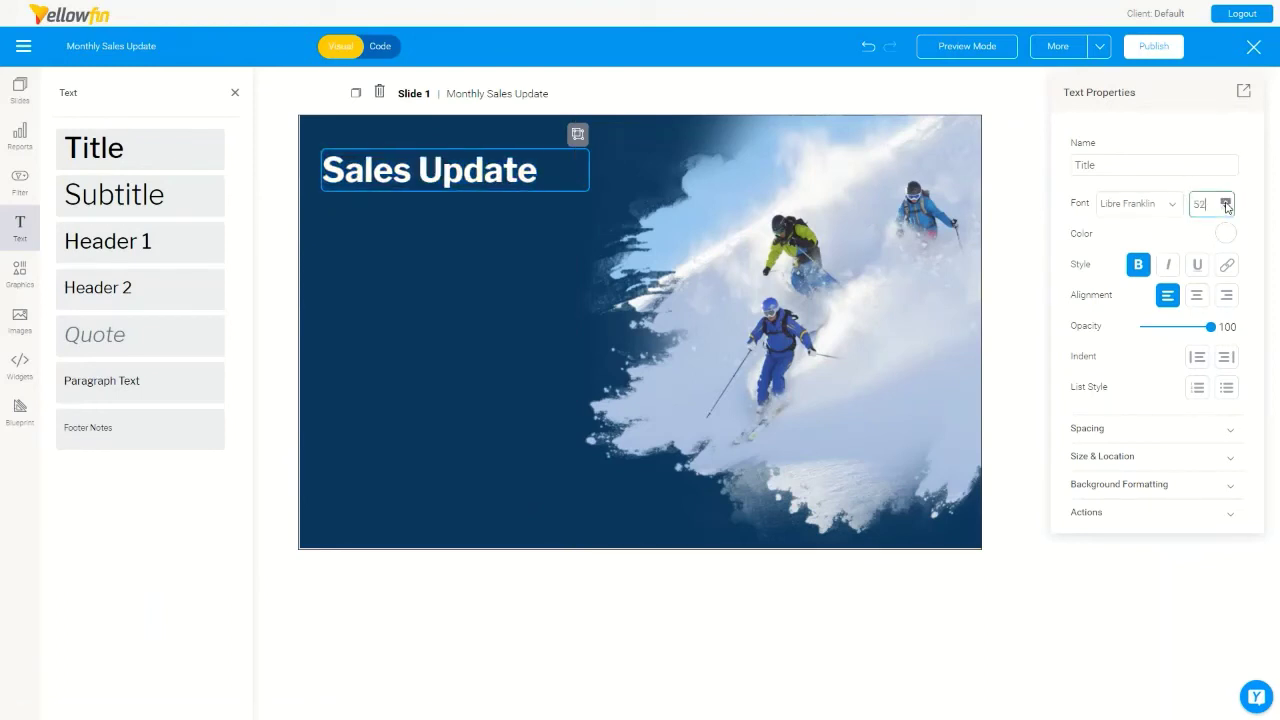
click(1227, 202)
click(1227, 202)
click(1227, 202)
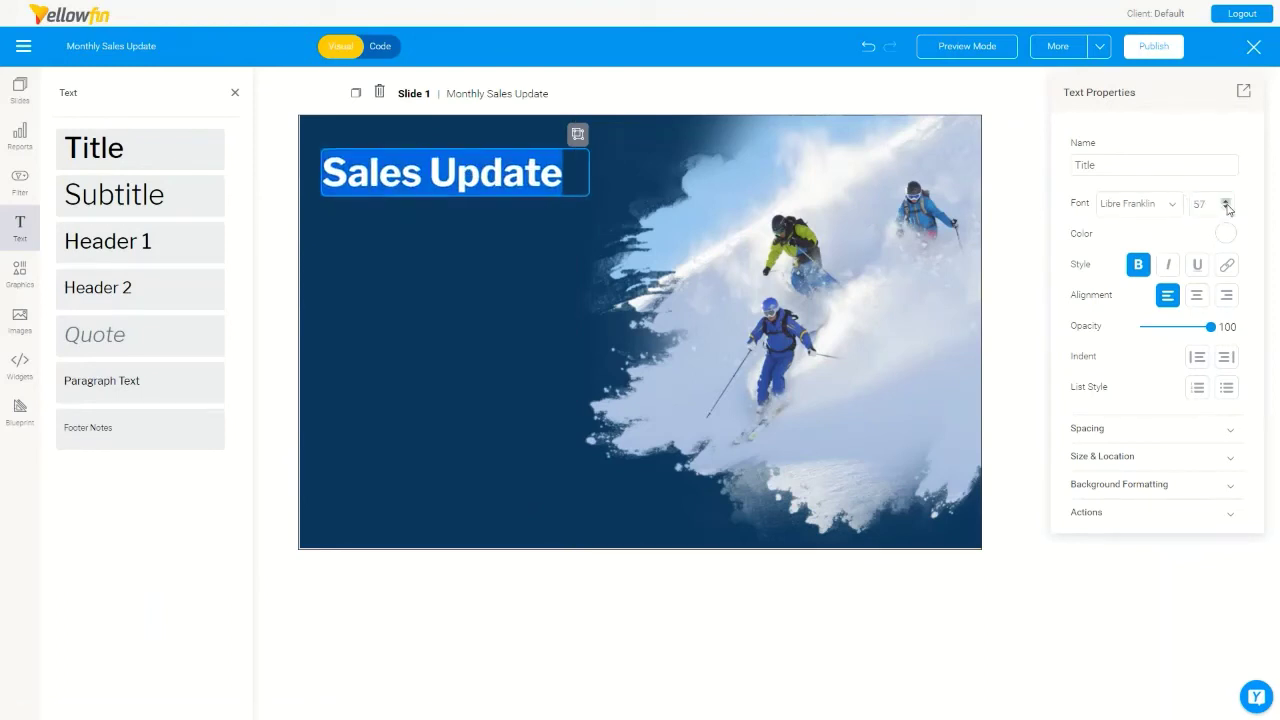
click(501, 205)
drag(449, 171, 456, 213)
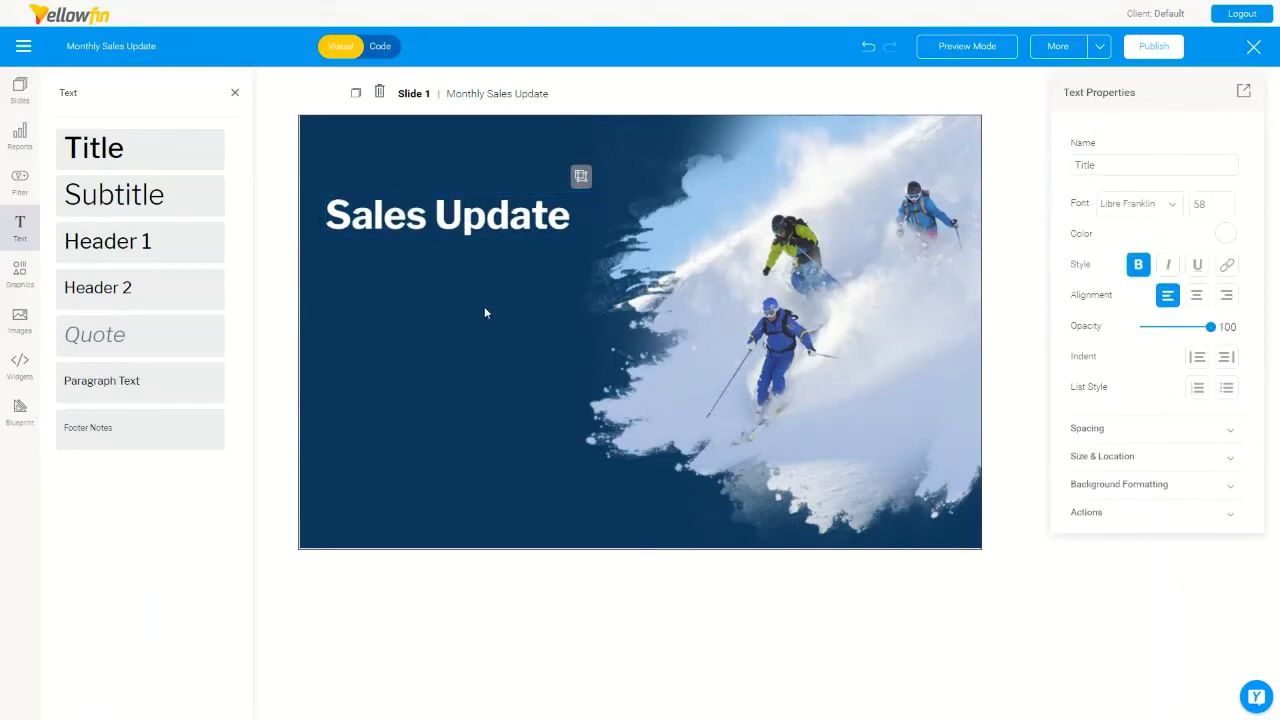
click(655, 572)
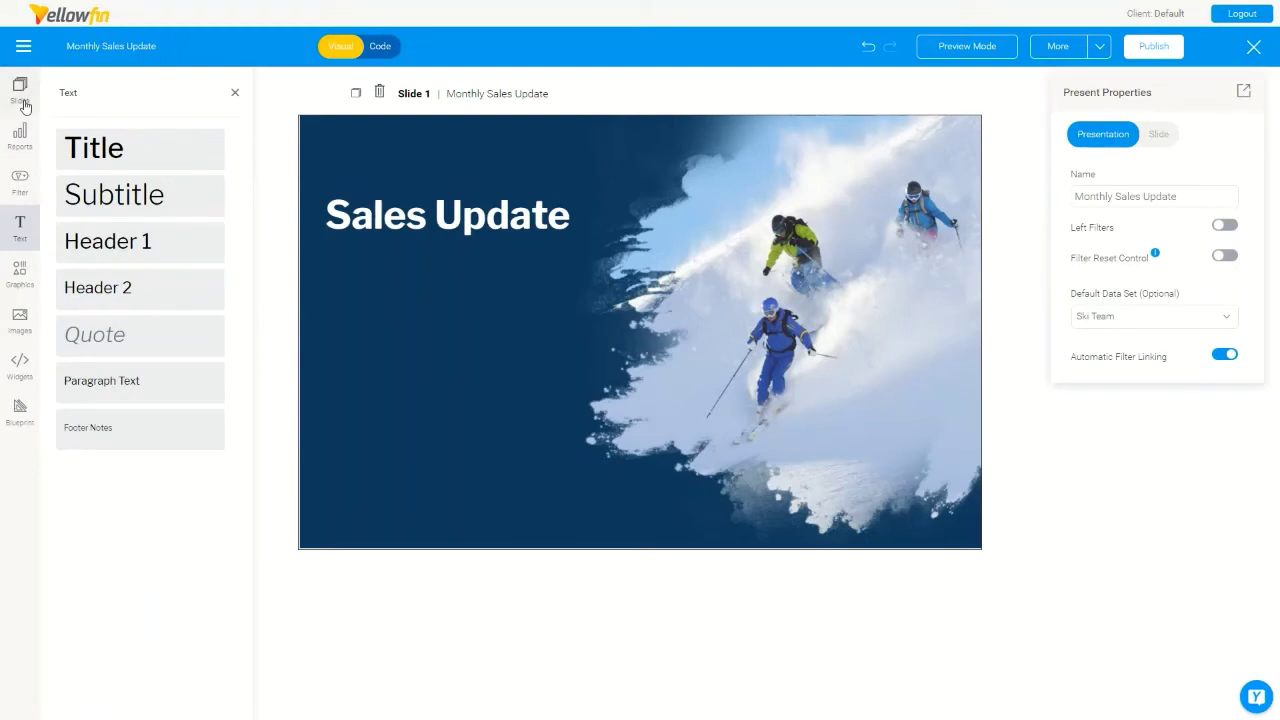
Create a second slide named "Performance".
click(20, 88)
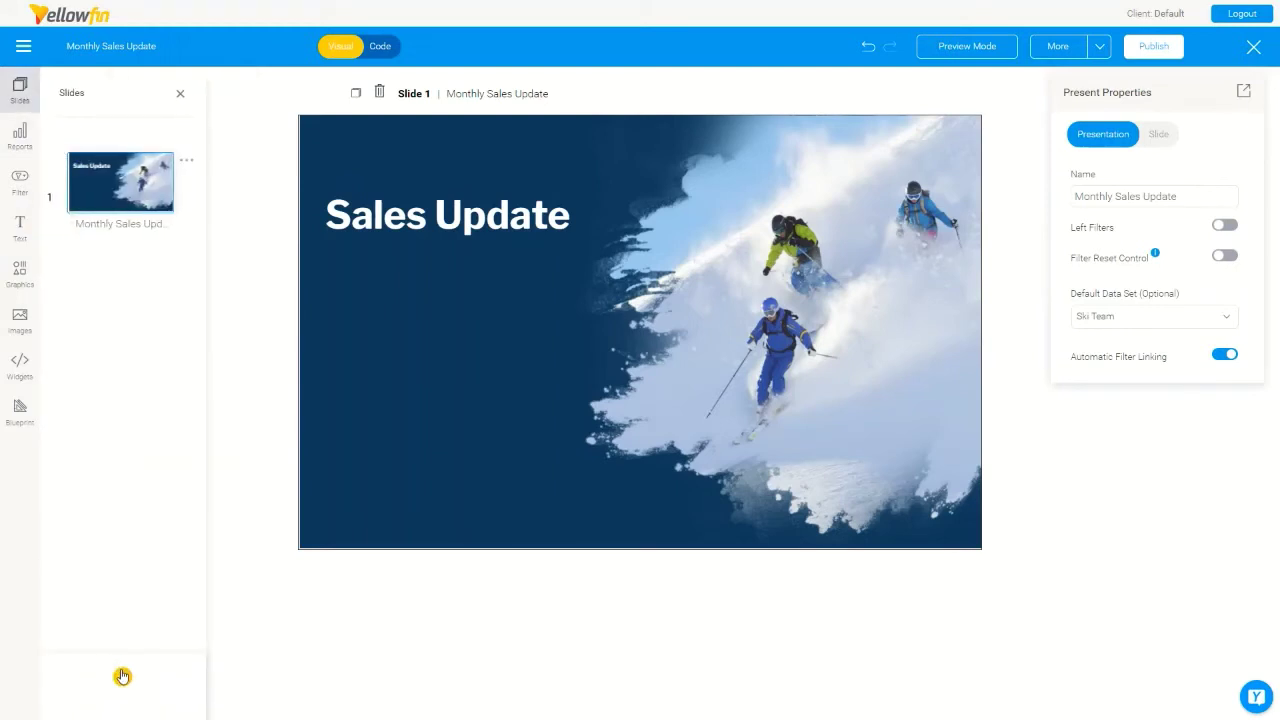
click(122, 679)
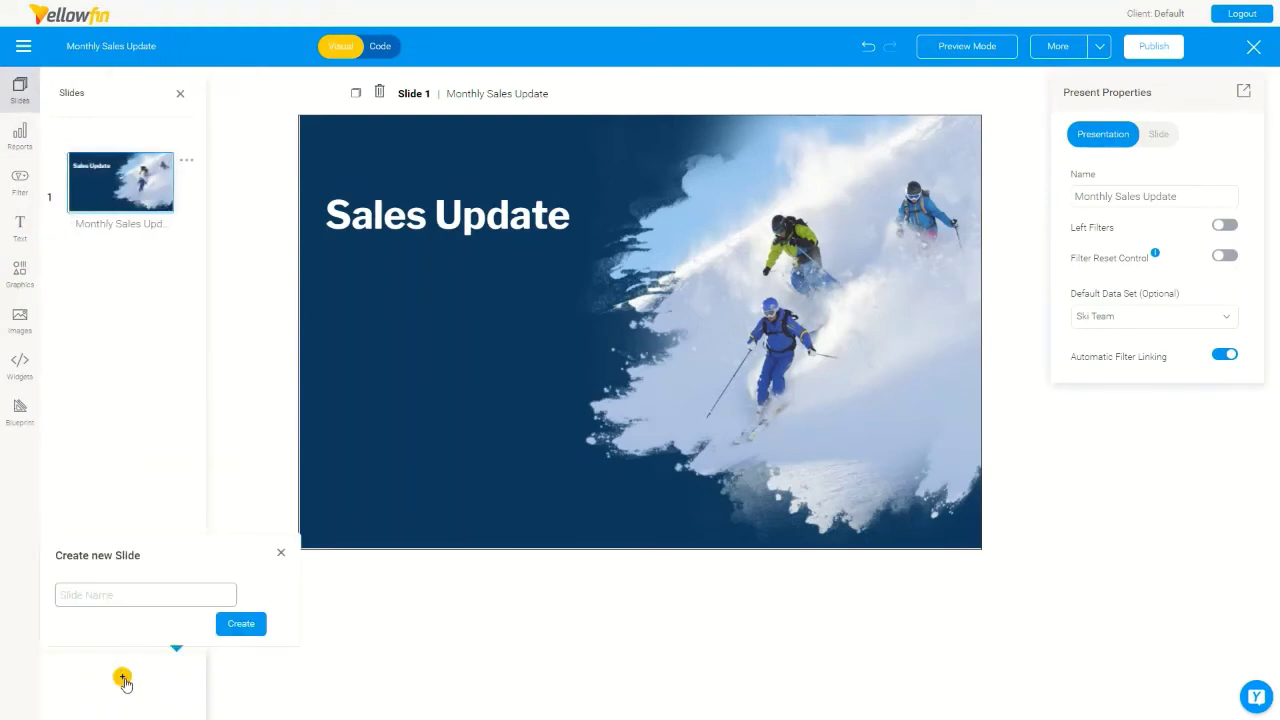
click(113, 595)
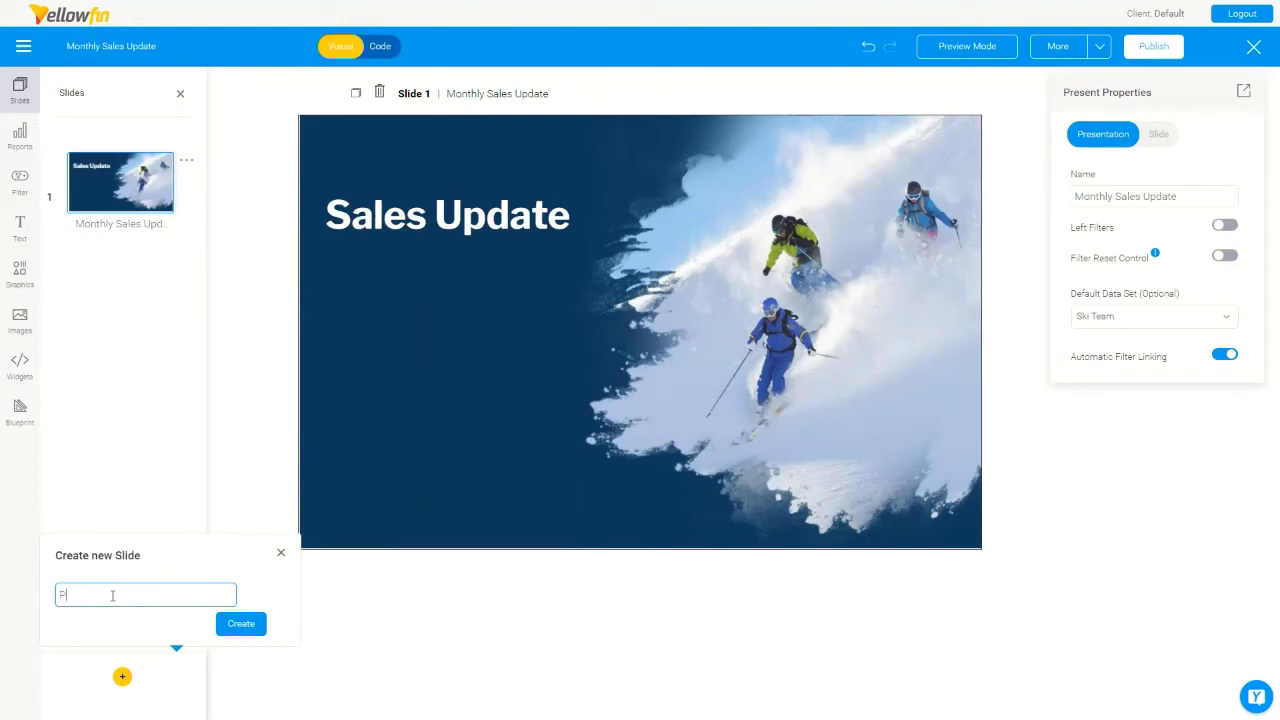
text(Performance)
click(230, 624)
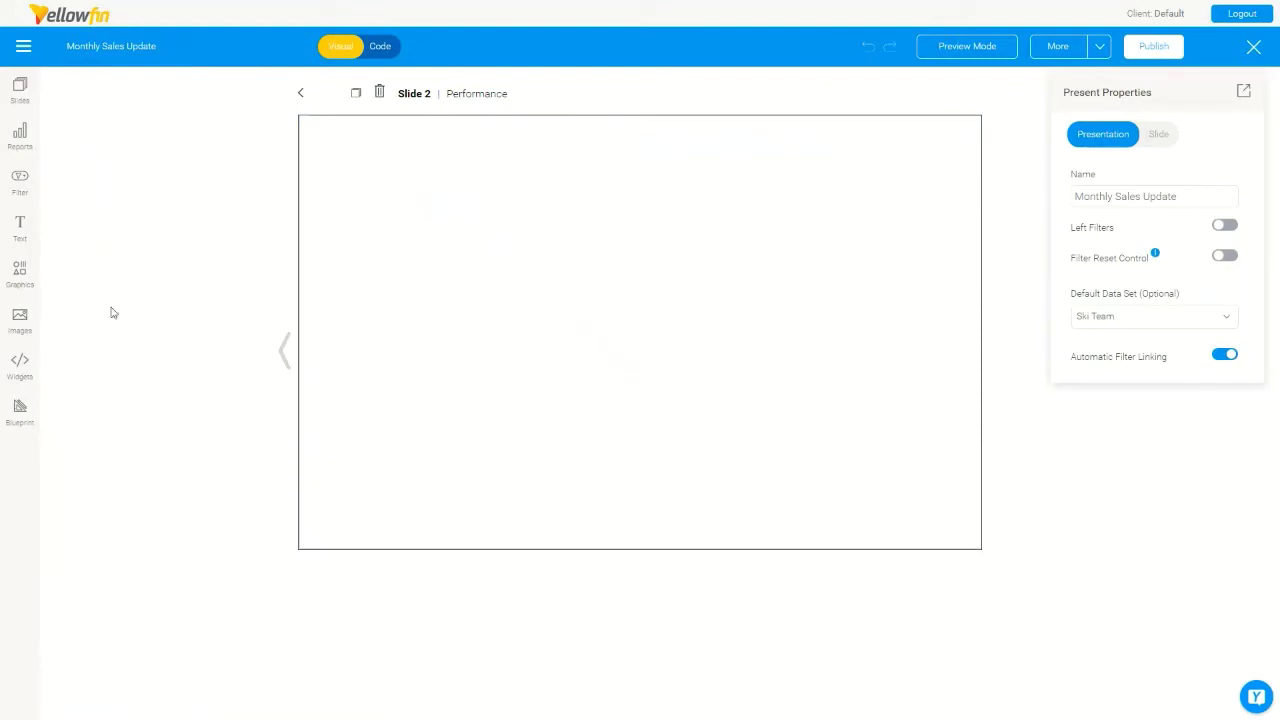
Add the Sales by Camp Demographic report as Chart 1 at the slide's upper-left corner and enlarge it to the full slide height.
click(26, 144)
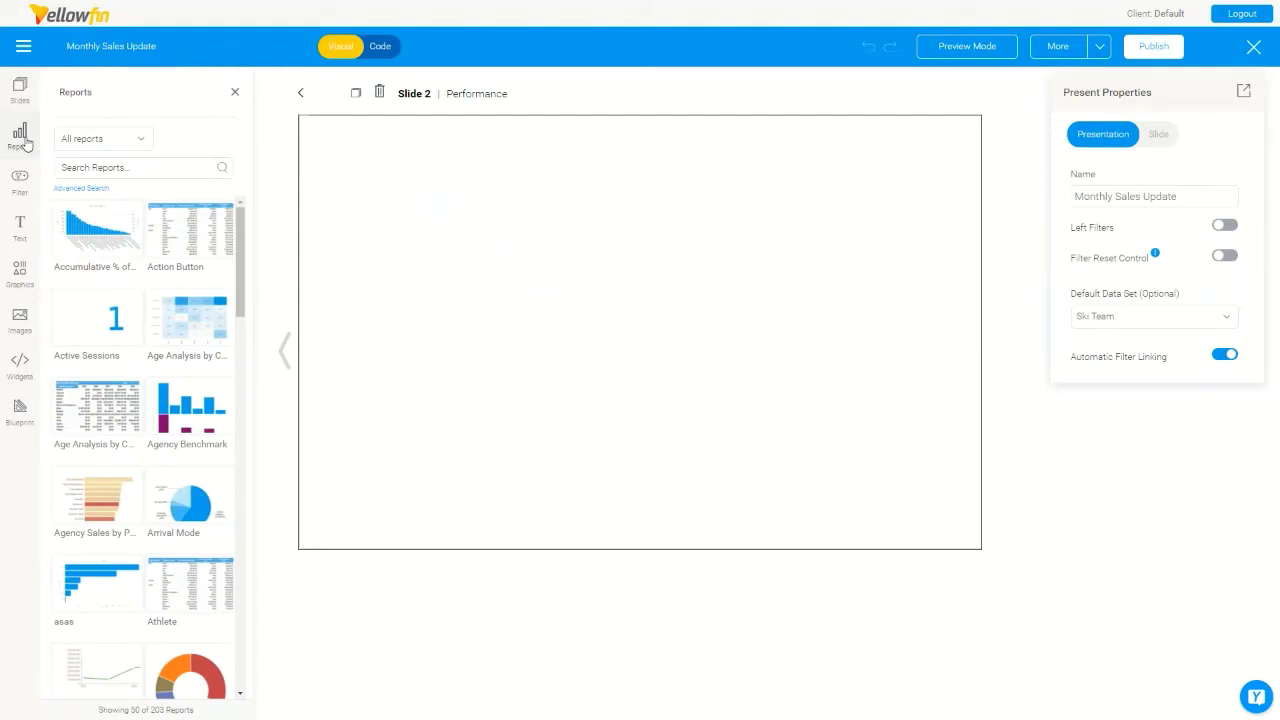
click(90, 167)
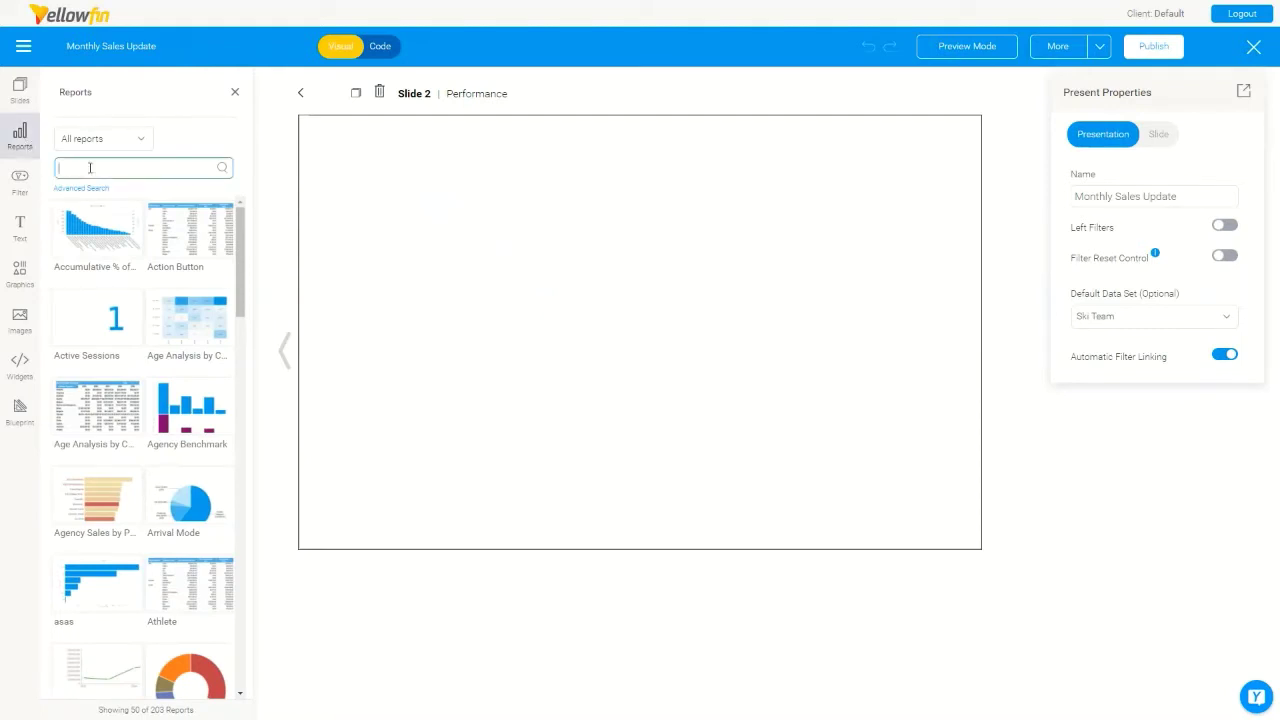
text(camp demogra)
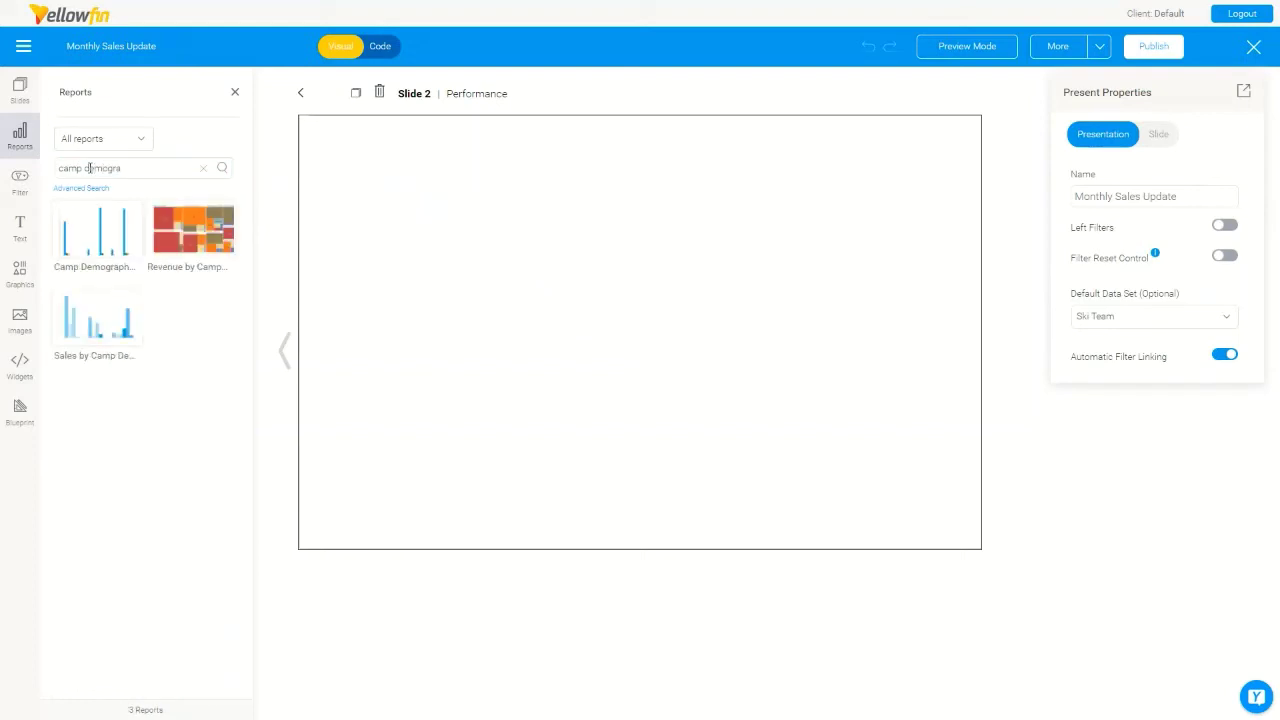
drag(100, 318, 351, 168)
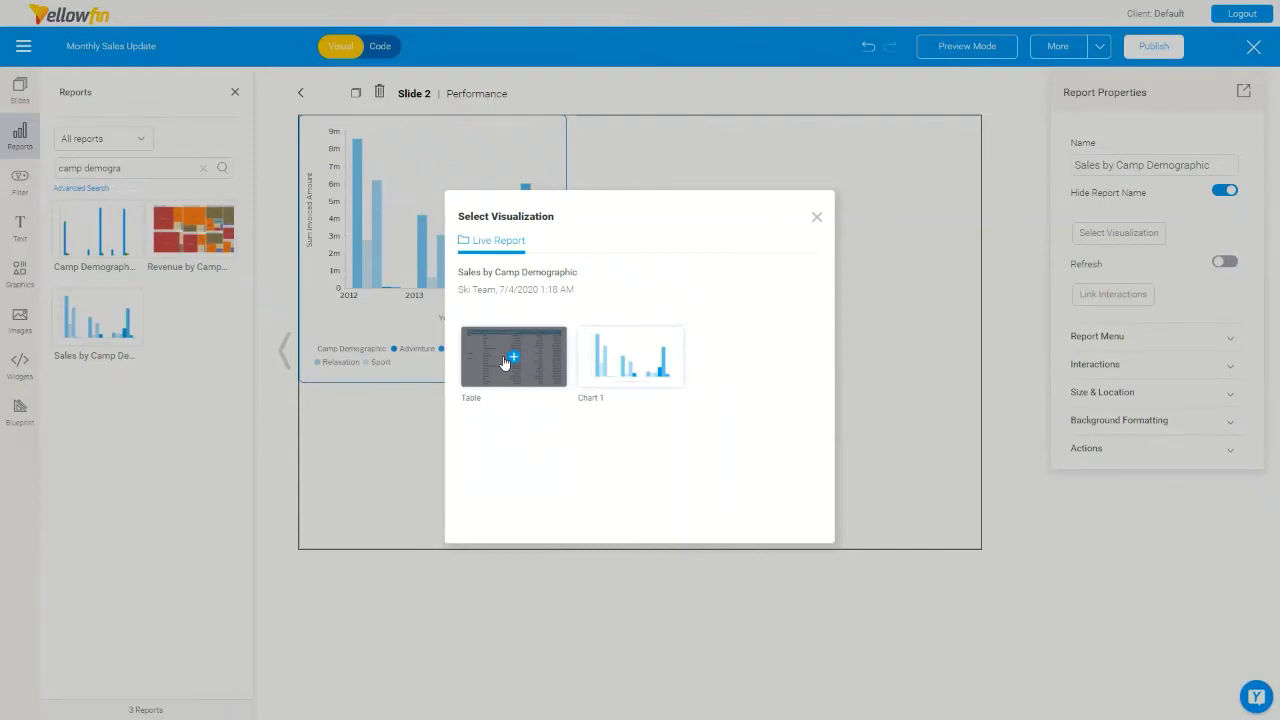
click(634, 376)
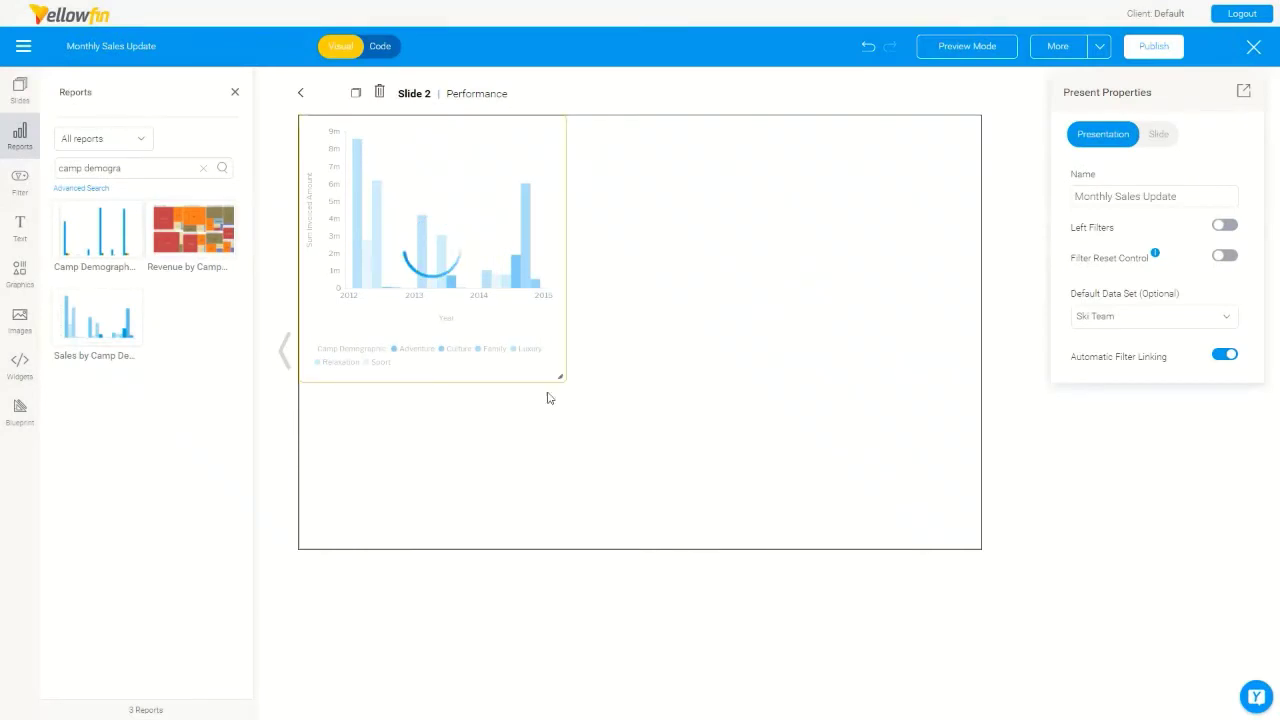
drag(563, 378, 705, 547)
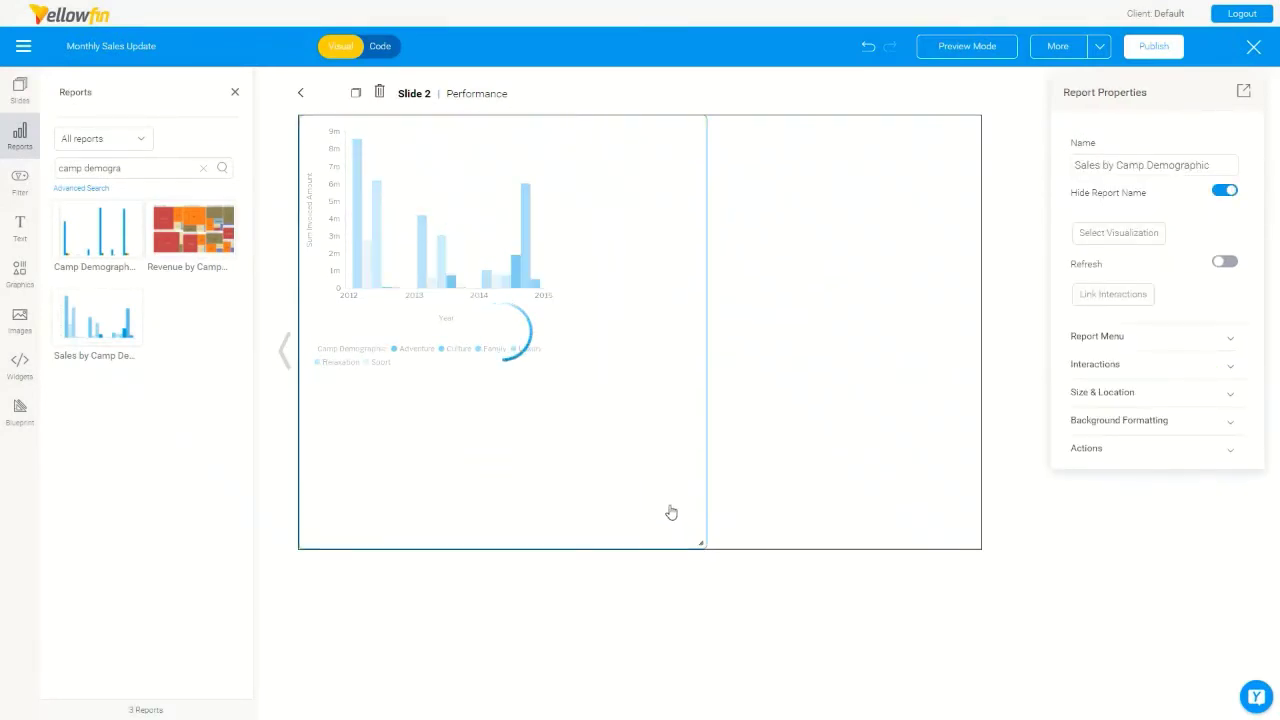
Add a rectangle covering the empty area beside the chart and fill it with dark navy blue.
click(27, 284)
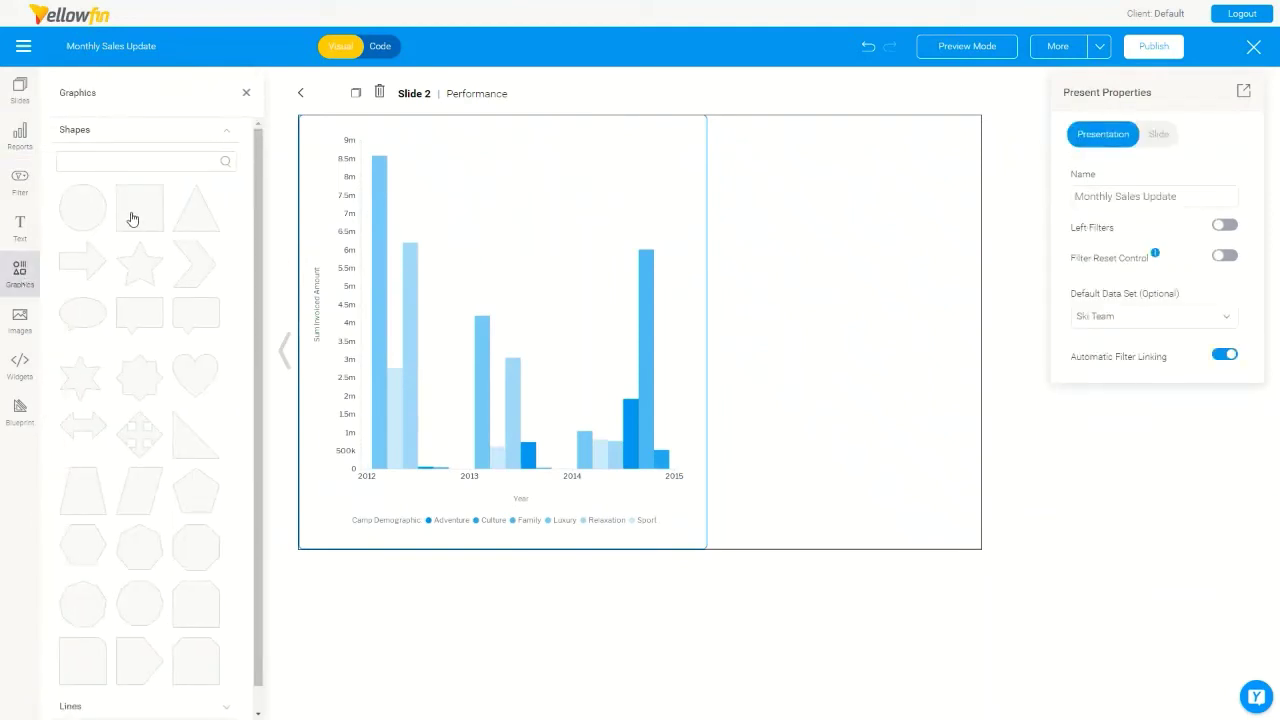
drag(135, 219, 724, 152)
drag(806, 212, 985, 555)
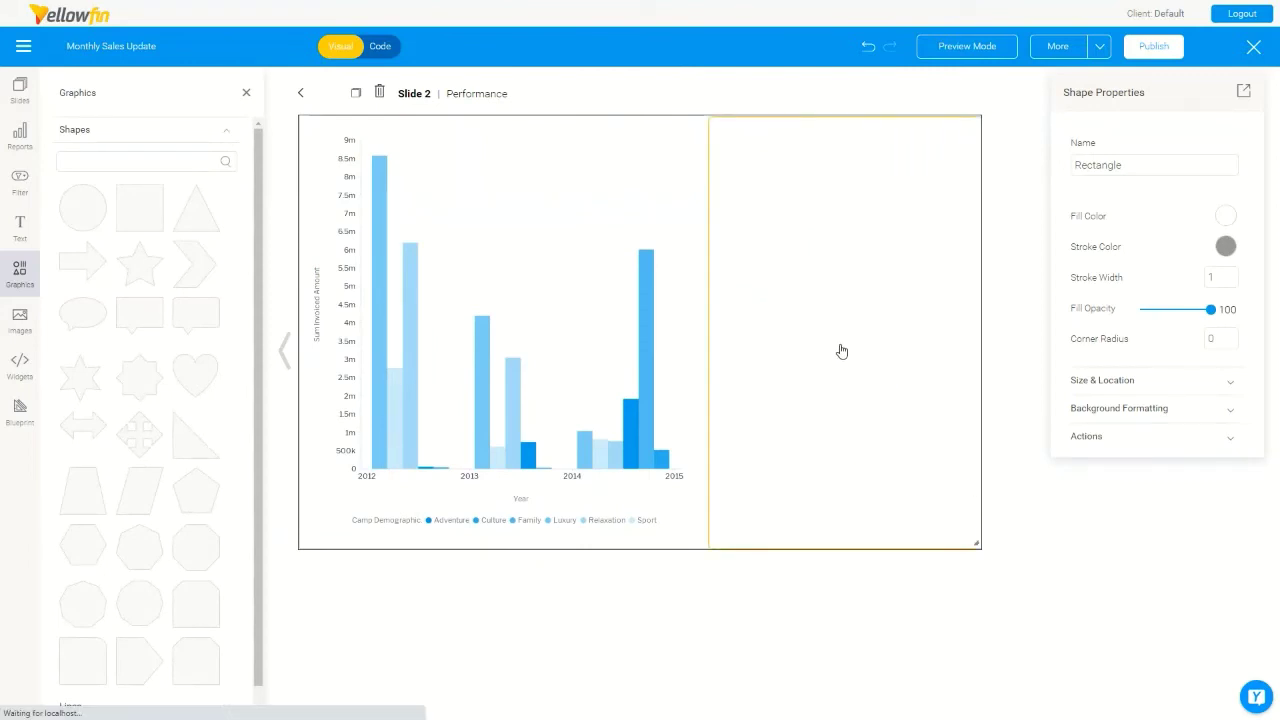
click(1221, 219)
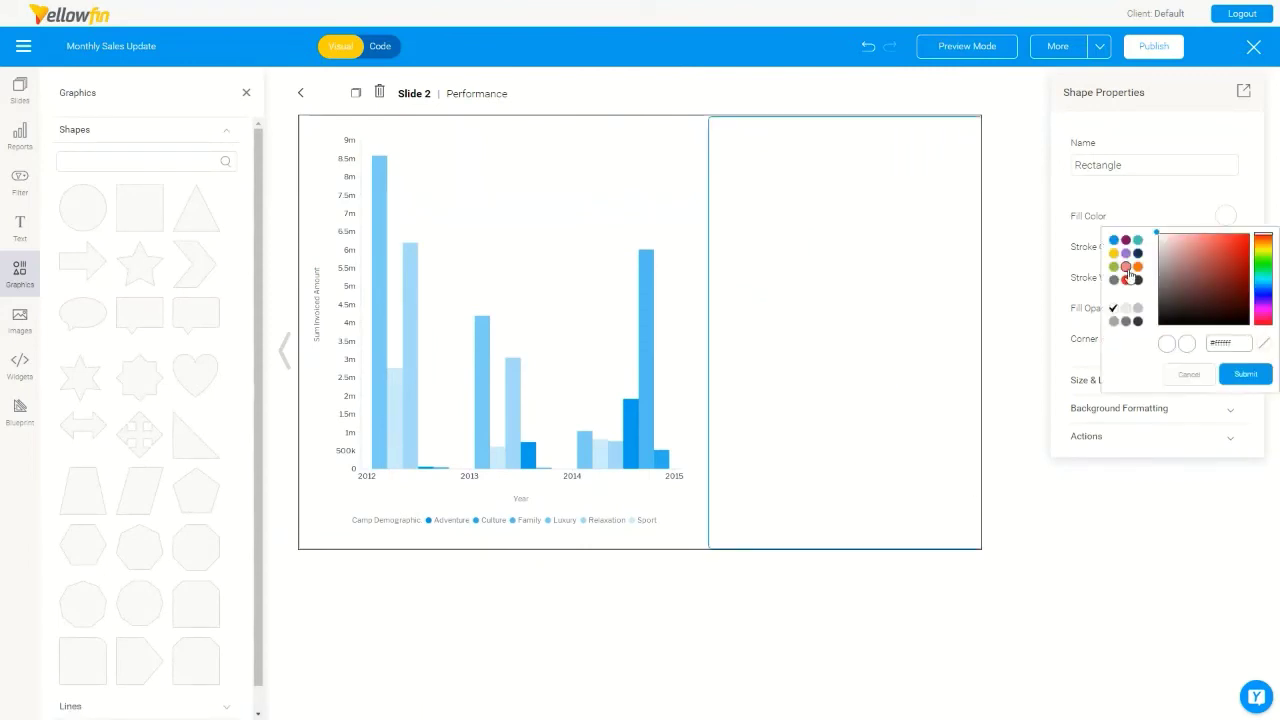
click(1138, 259)
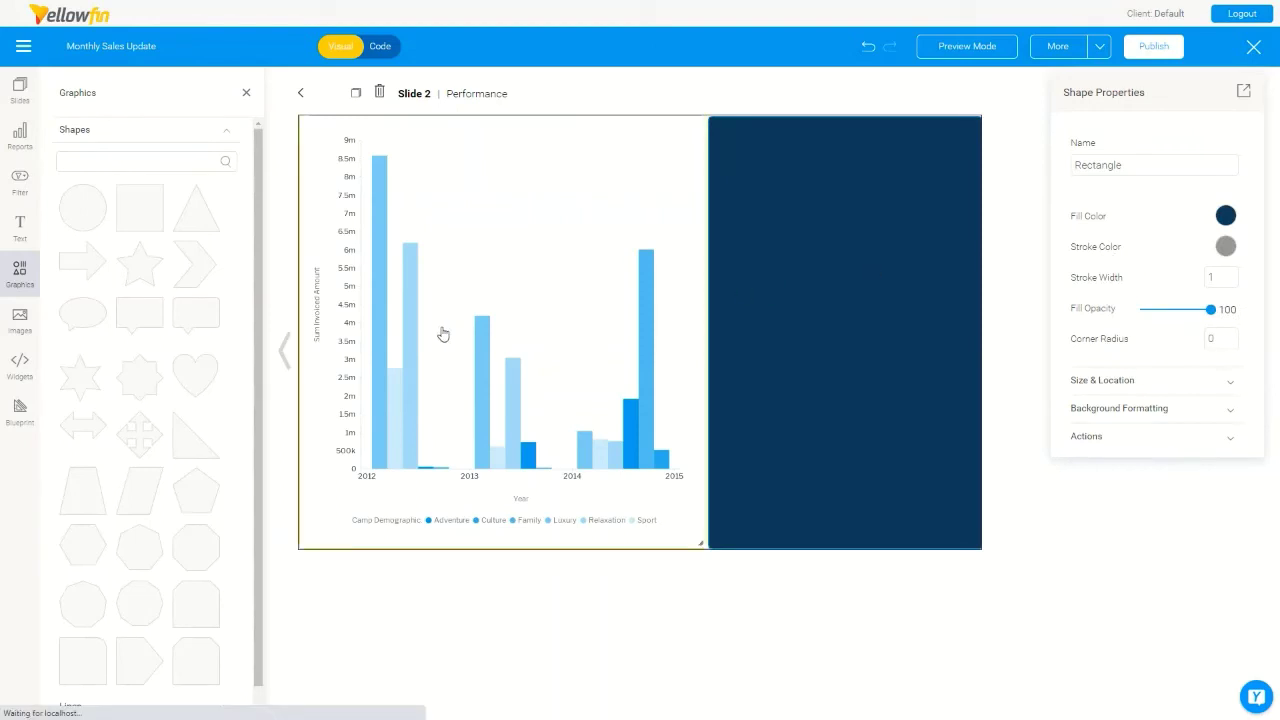
Add a "Performance" title at the top of the dark blue rectangle and color its text white.
click(20, 224)
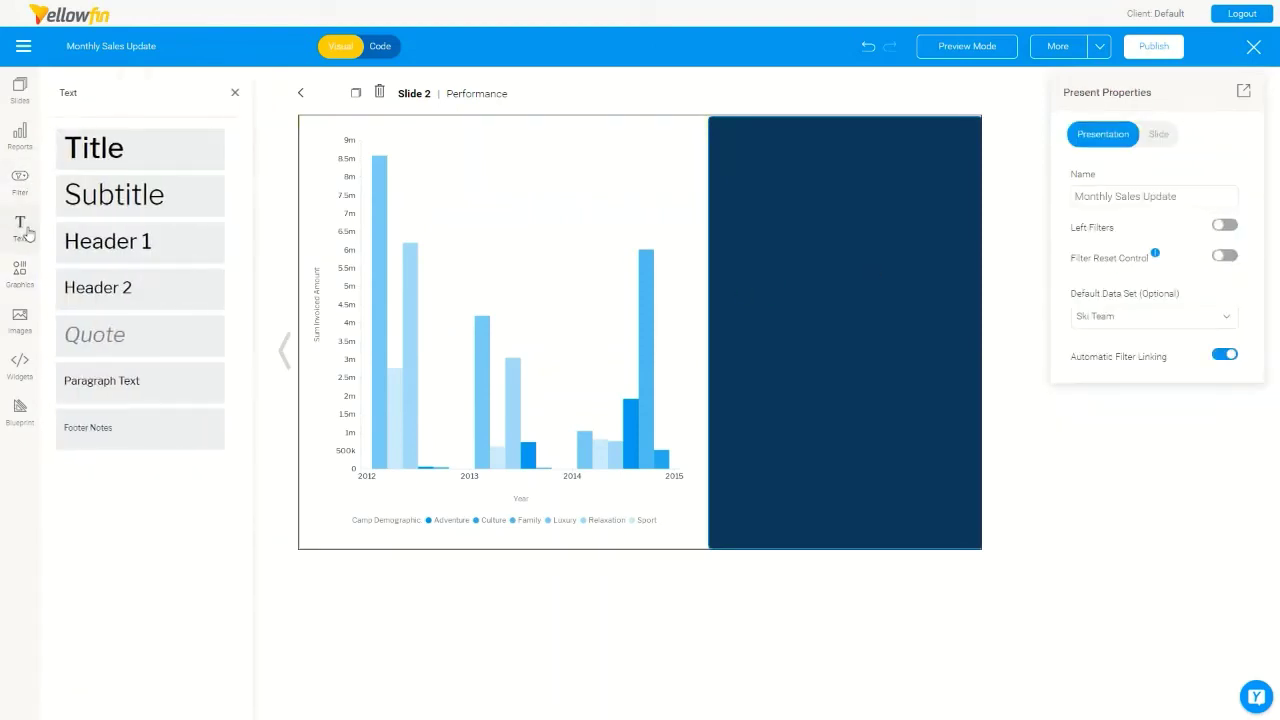
drag(106, 146, 765, 141)
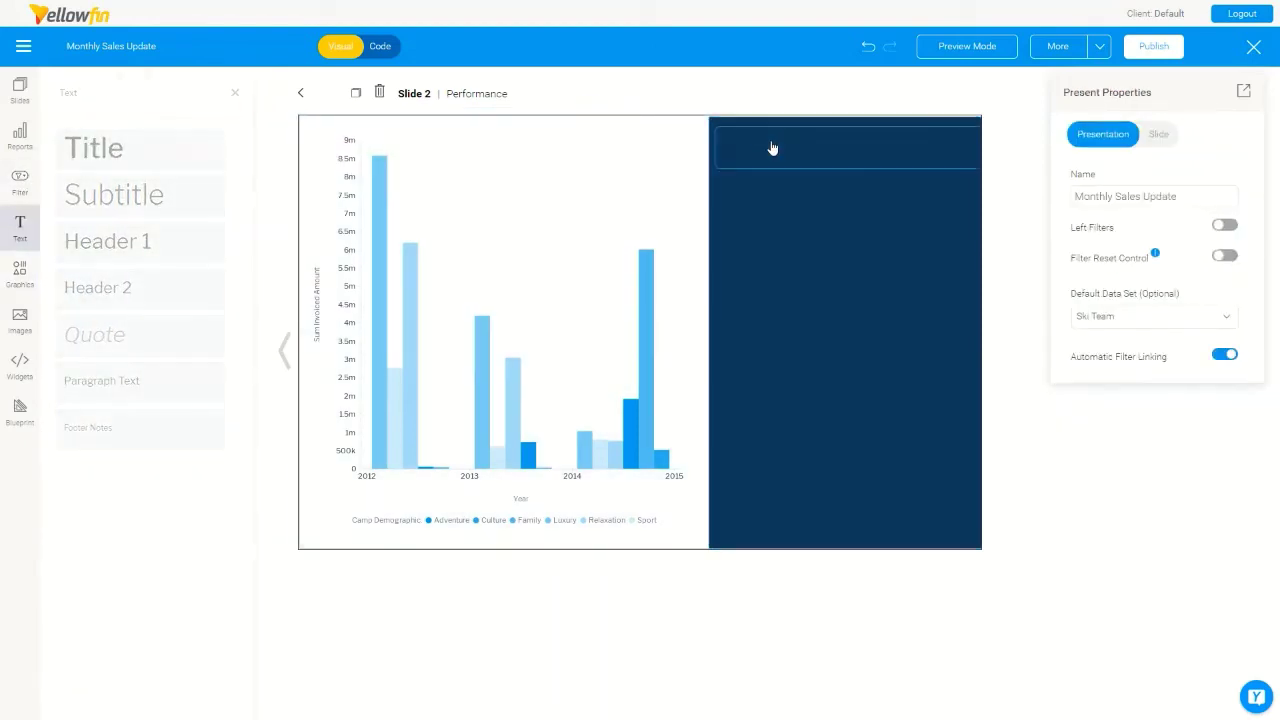
text(Performance)
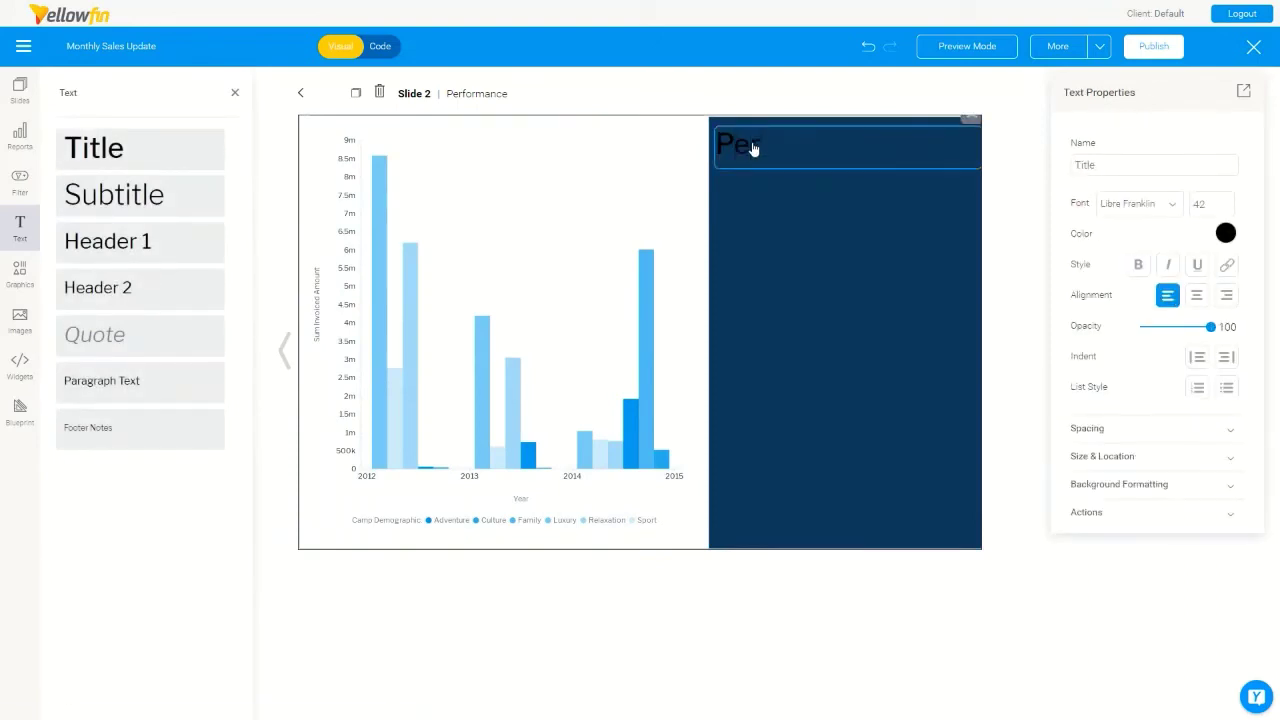
click(1226, 233)
click(1114, 332)
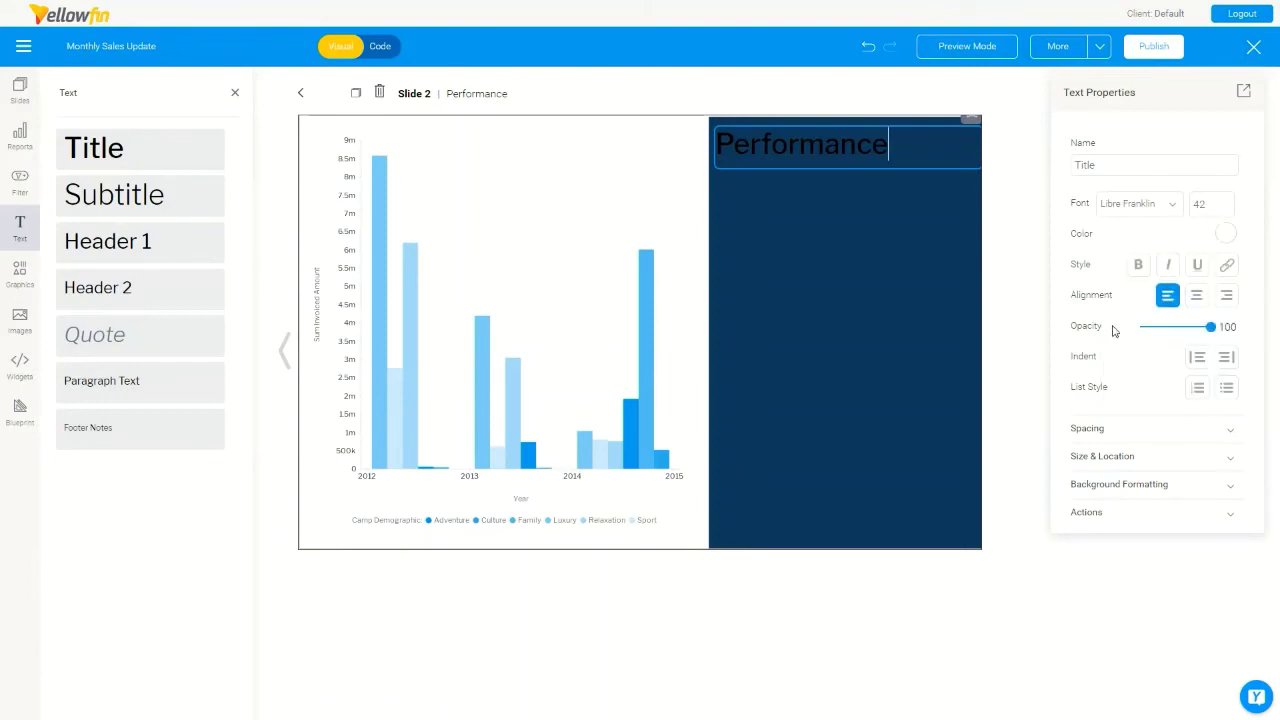
double_click(866, 149)
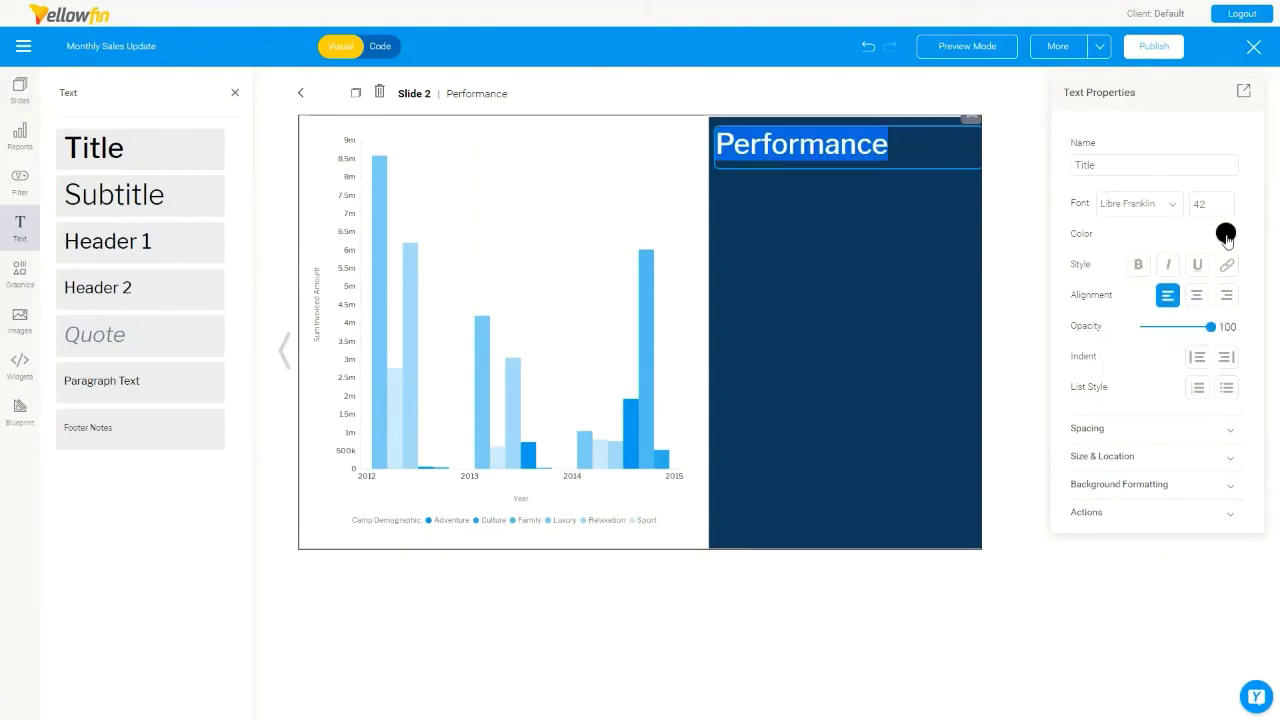
click(1226, 233)
click(1116, 336)
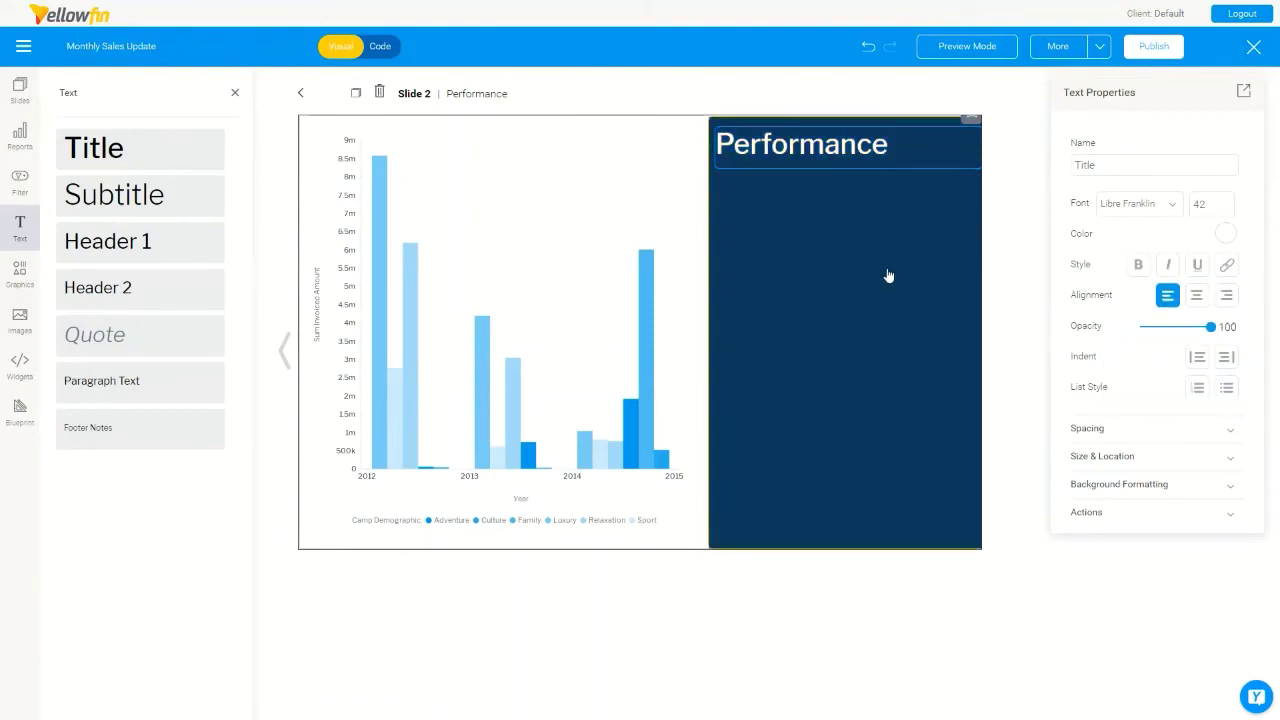
click(889, 279)
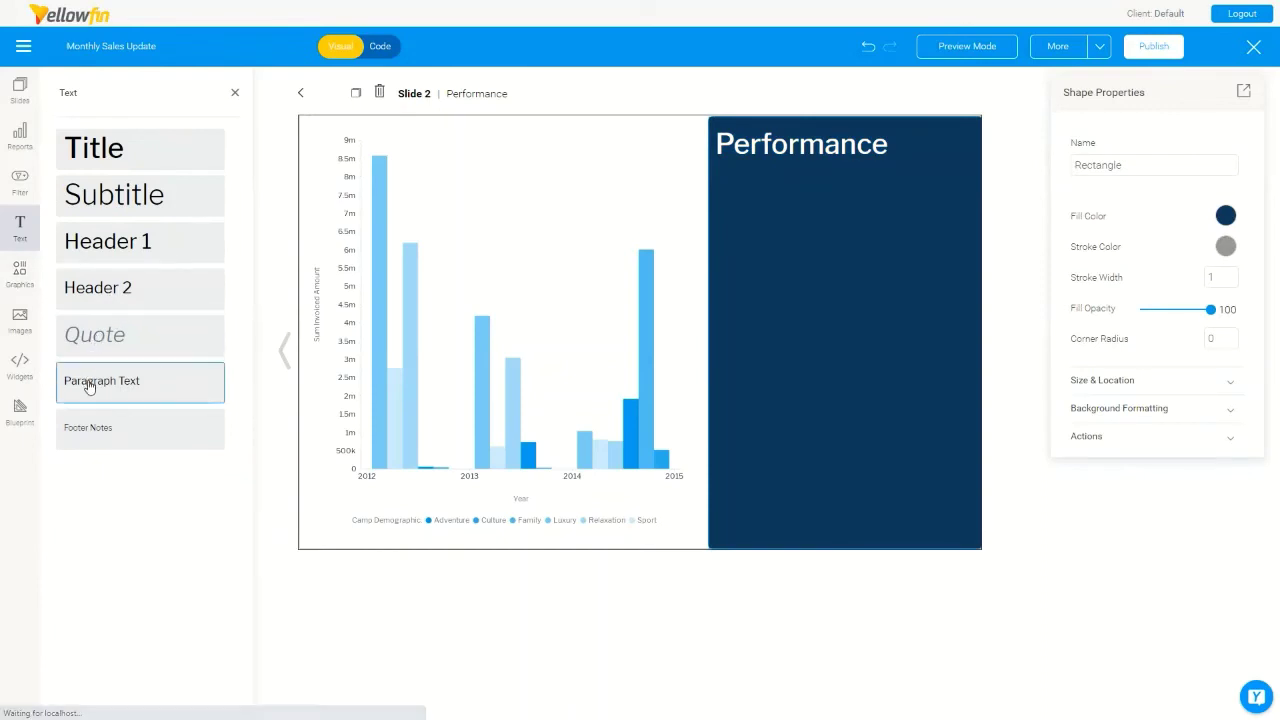
Add paragraph text below the title saying primary demographic segments are not up to the mark, with Adventure and Sports hit by consistently dropping participants.
drag(88, 384, 746, 211)
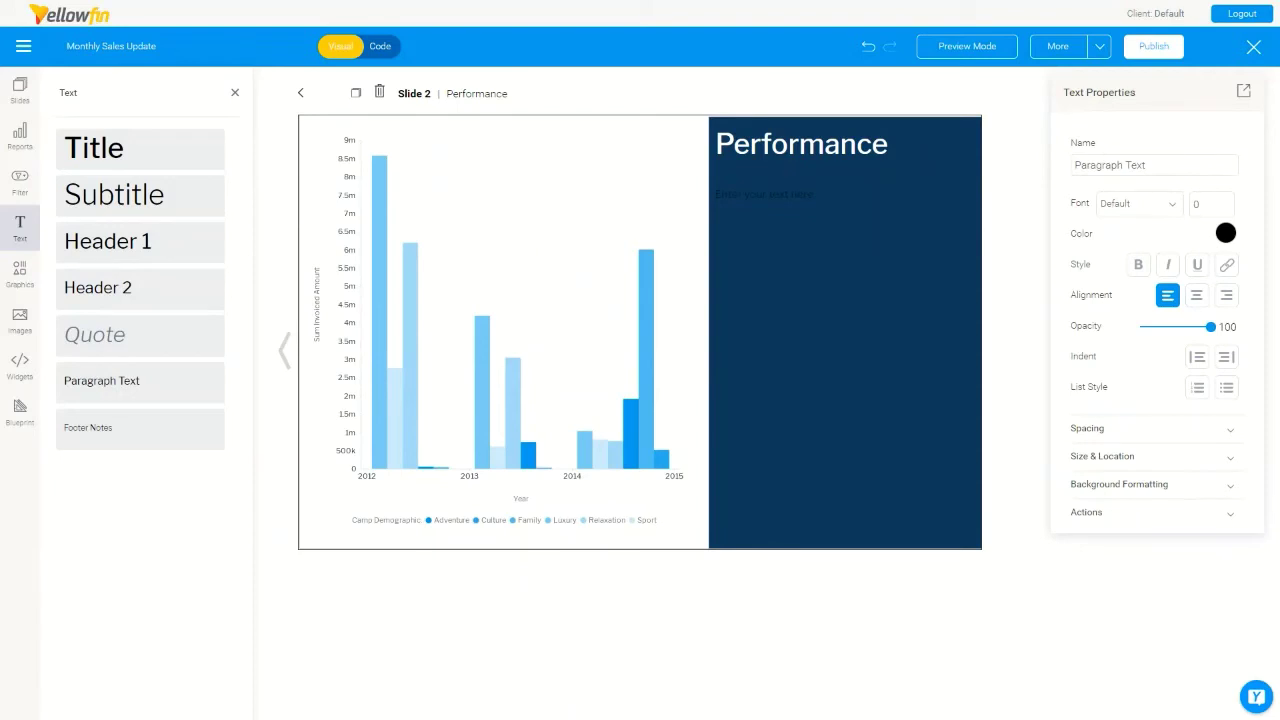
click(738, 220)
text(Performance of our primary demographic segments have not been up to the mark  Adventure and Sports have taken a significant hit in the past years, with the number of participants dropping consistently.)
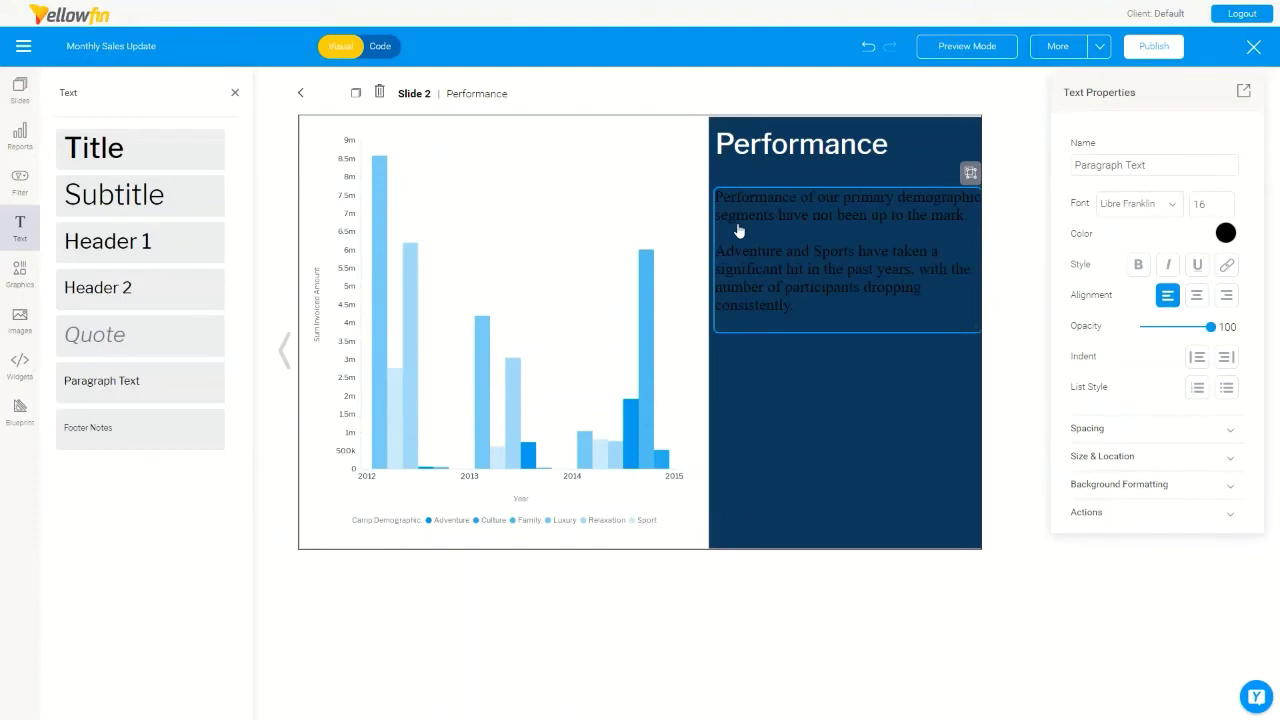
Color the whole paragraph white and narrow its text box to leave a margin at the slide's right edge.
key(ctrl+a)
click(1226, 233)
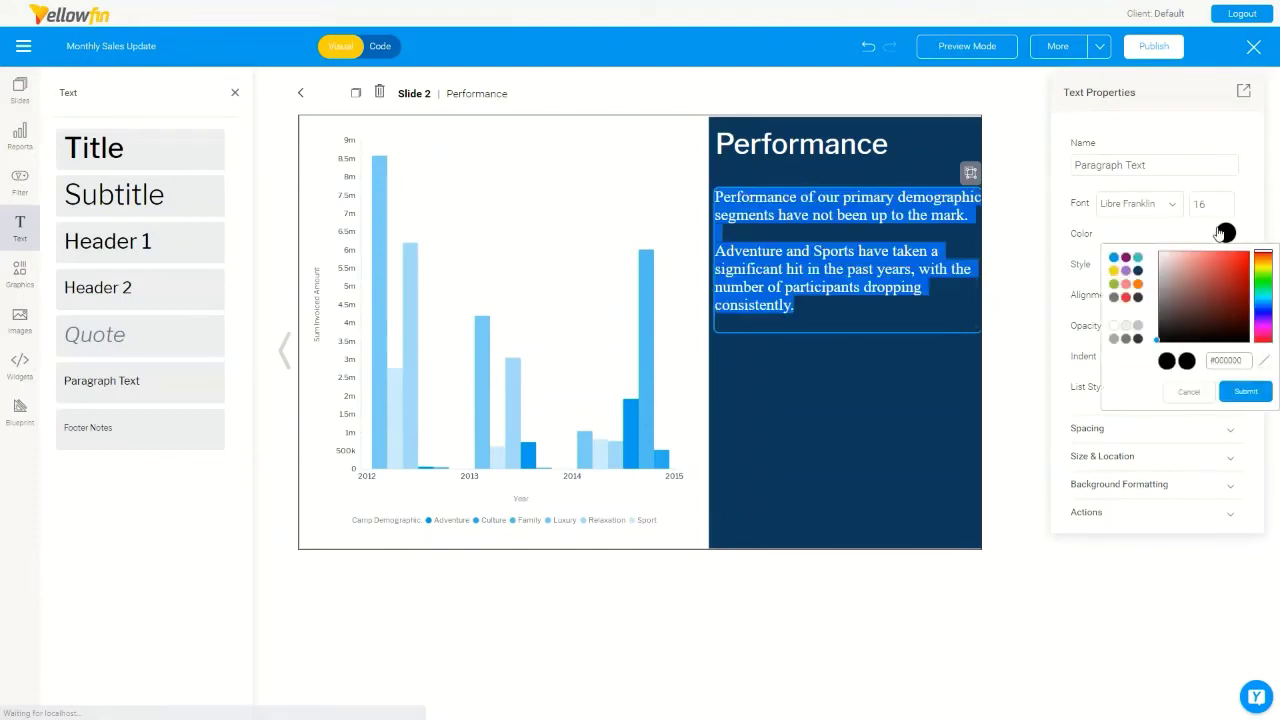
click(1116, 328)
click(960, 343)
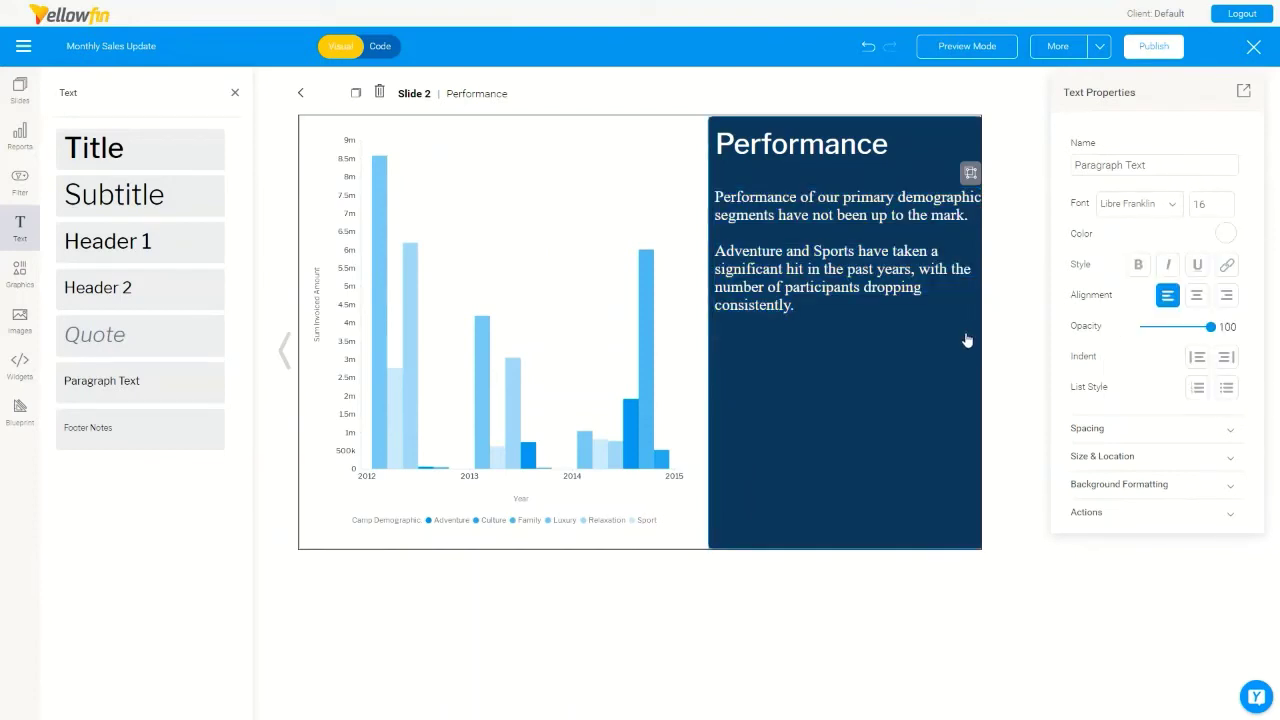
click(967, 341)
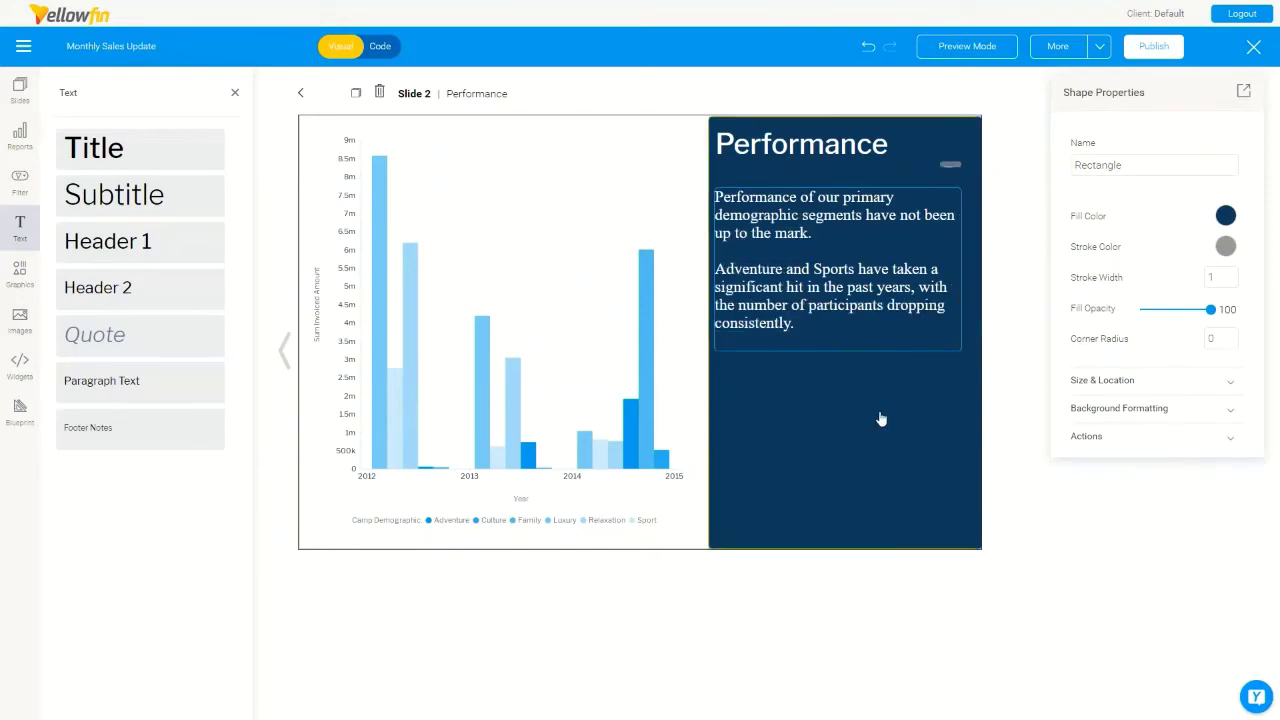
click(810, 410)
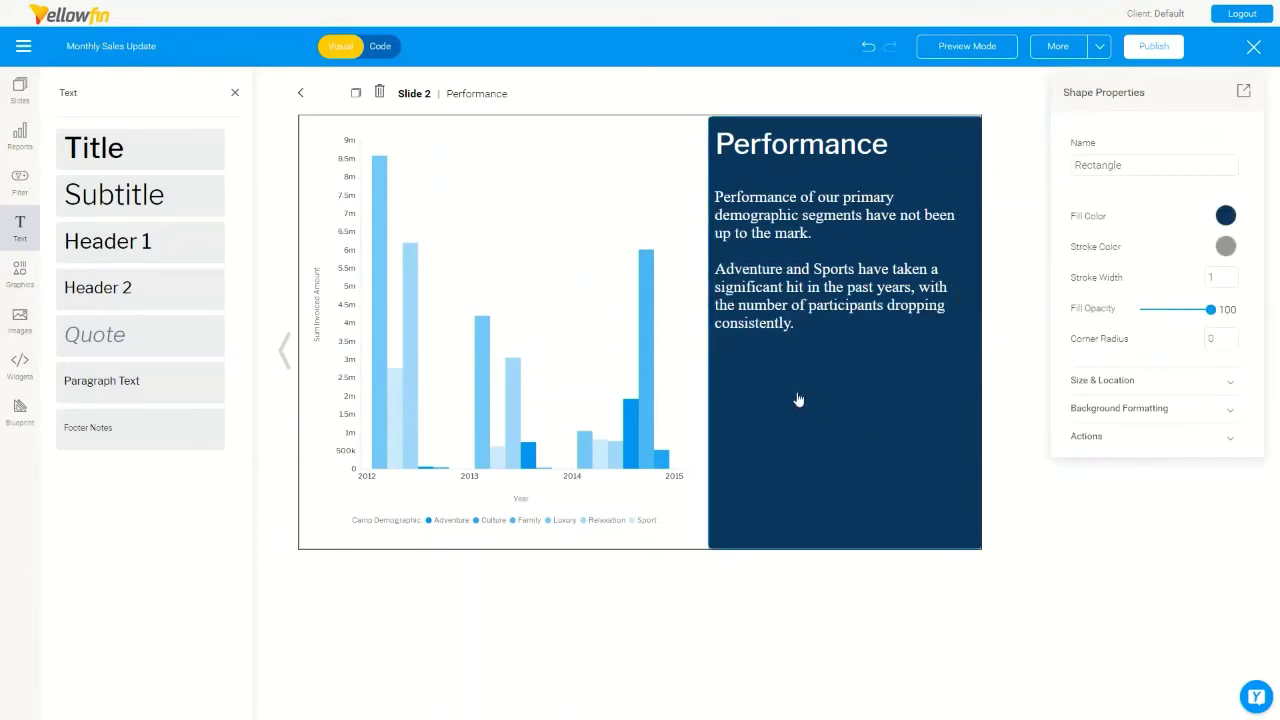
Preview the presentation, check the cover and Performance slides, and return to editing.
click(948, 50)
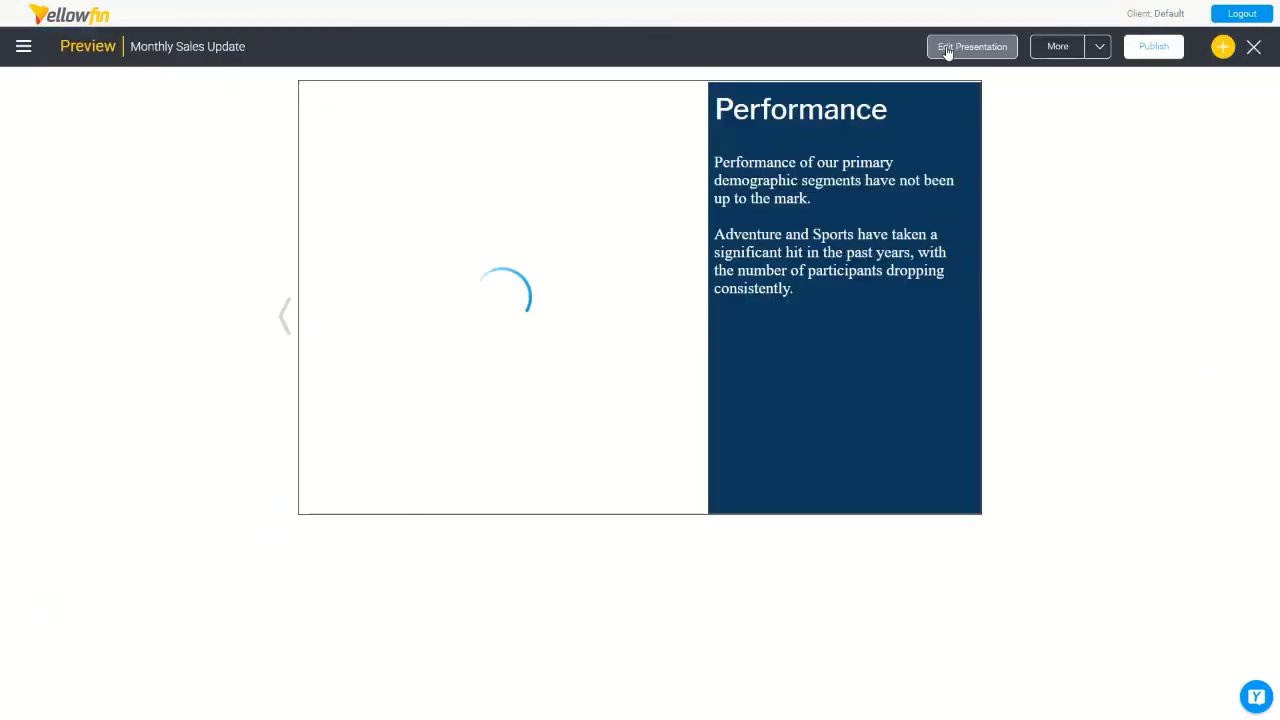
click(286, 316)
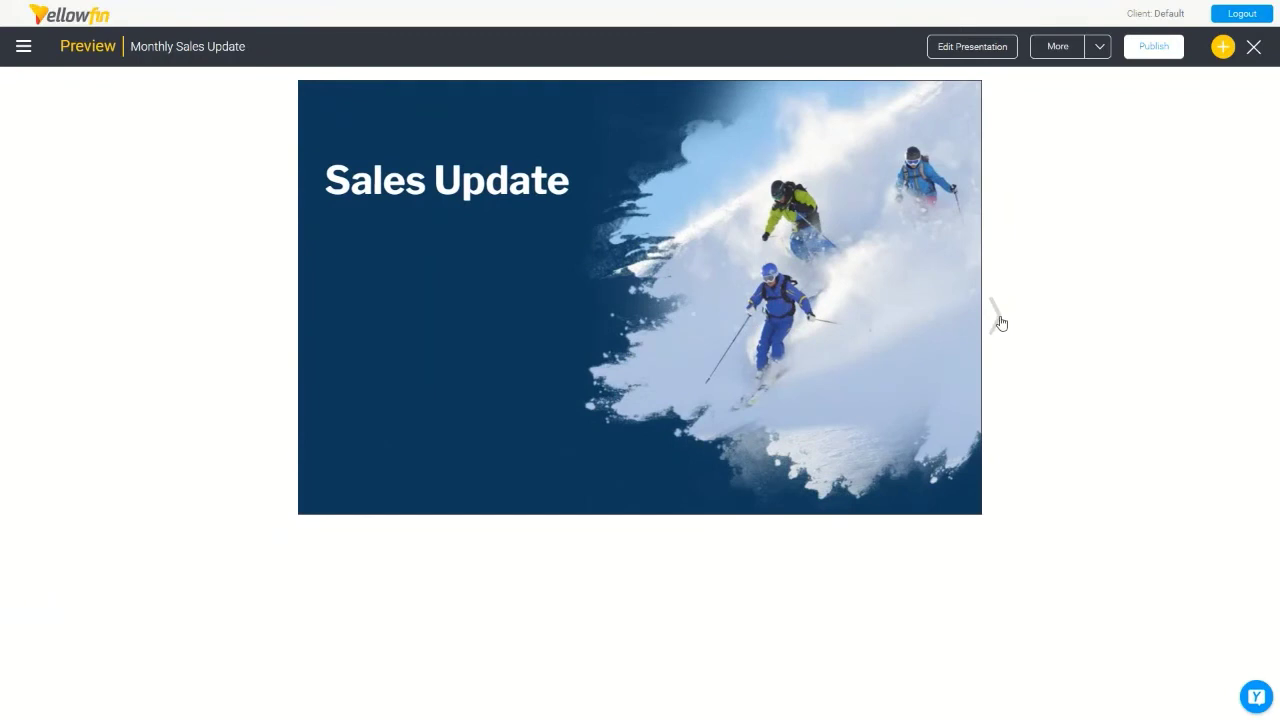
click(998, 318)
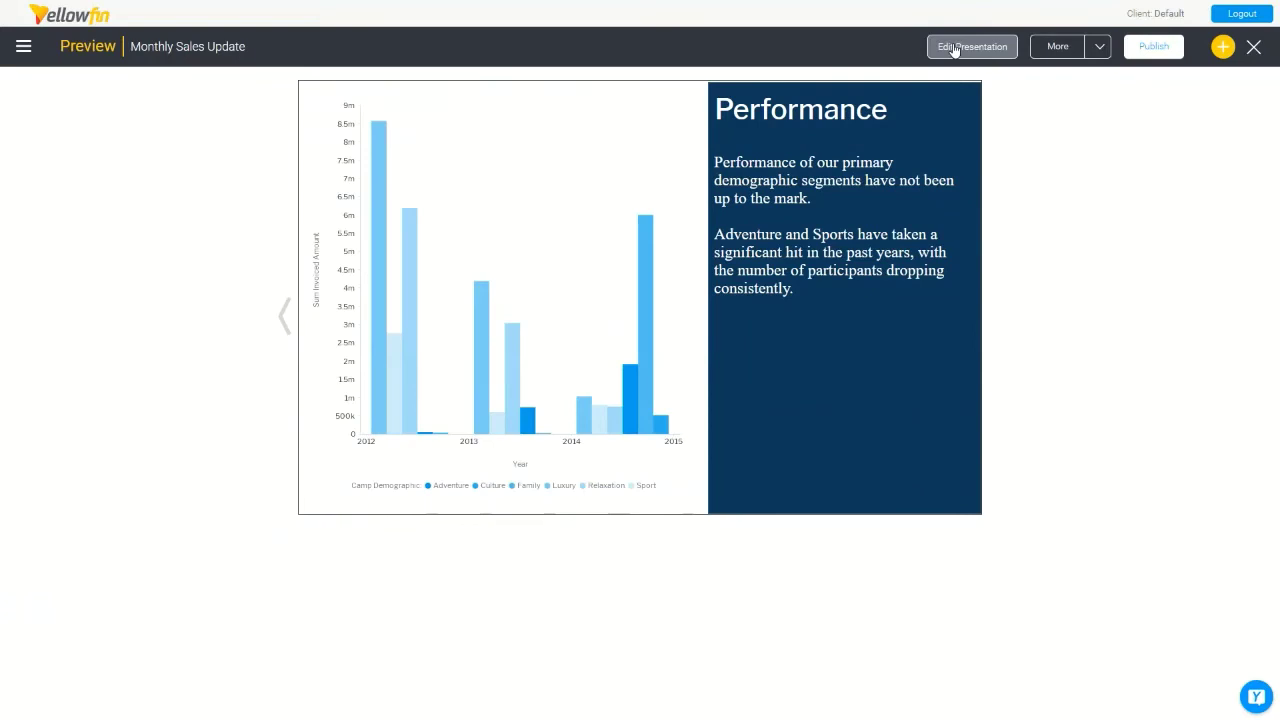
click(954, 50)
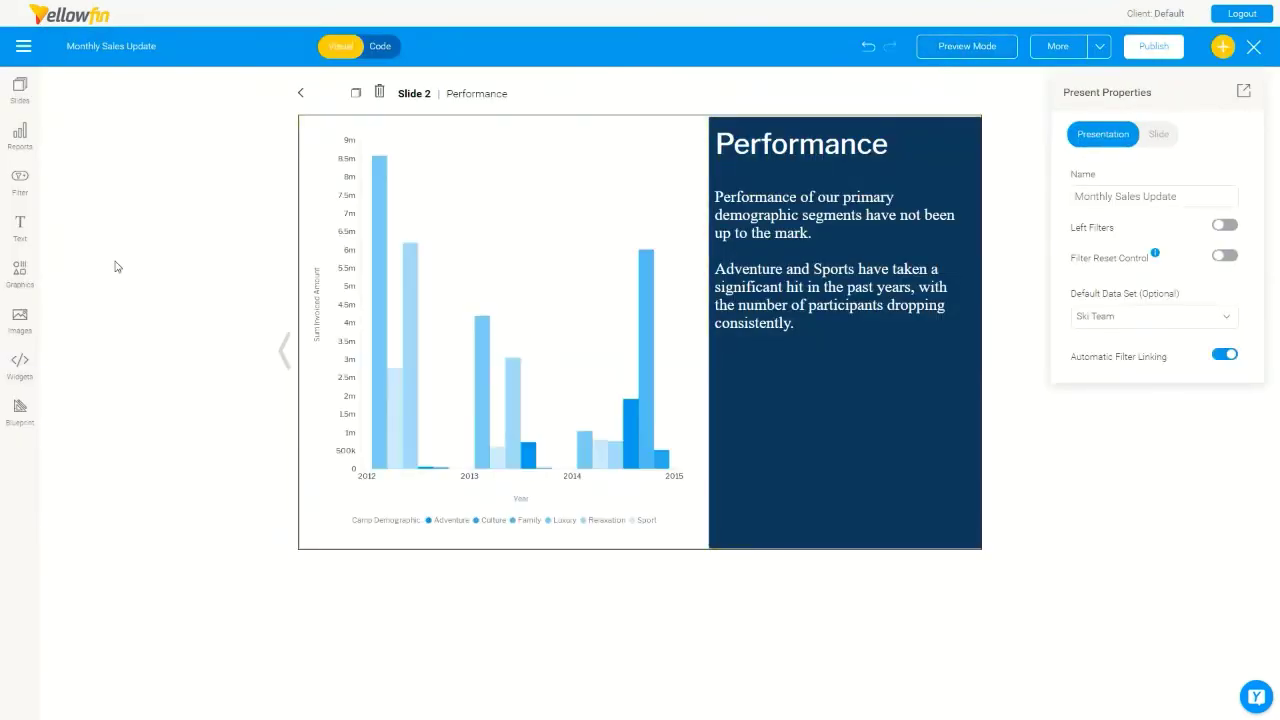
Create a slide named "Table of Contents" and reorder it to sit between the cover and the Performance slide.
click(18, 92)
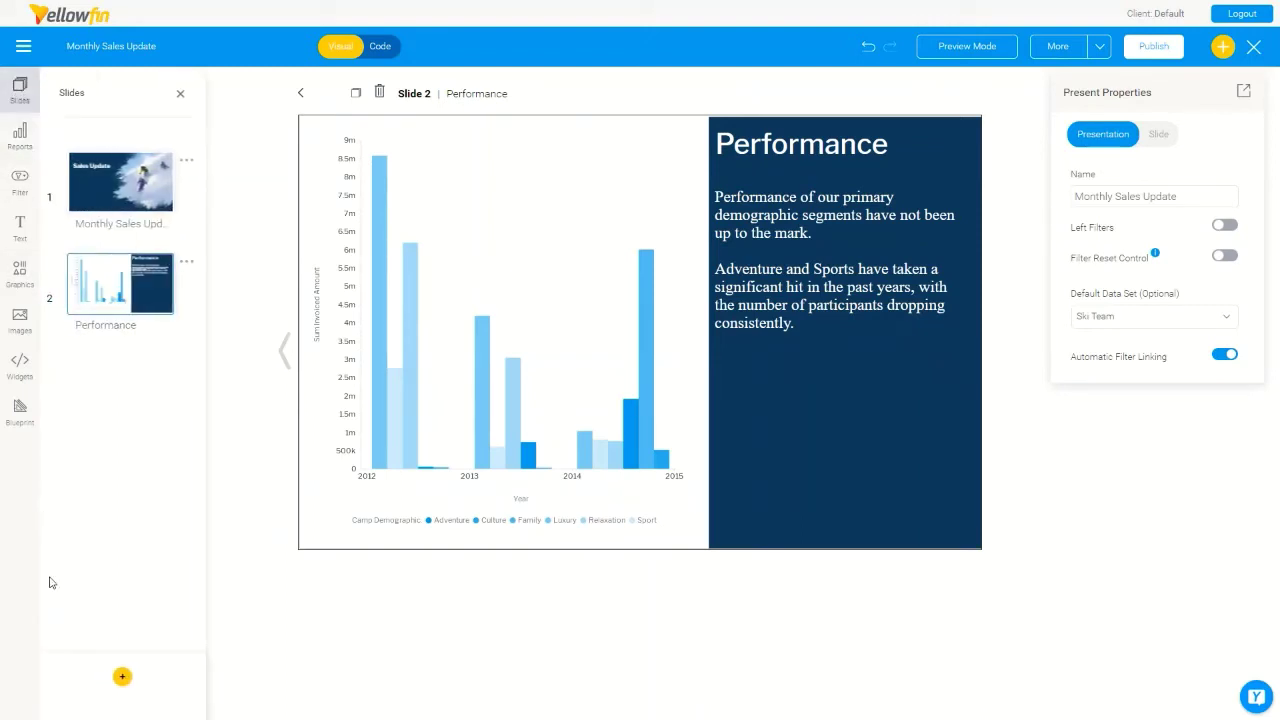
click(121, 678)
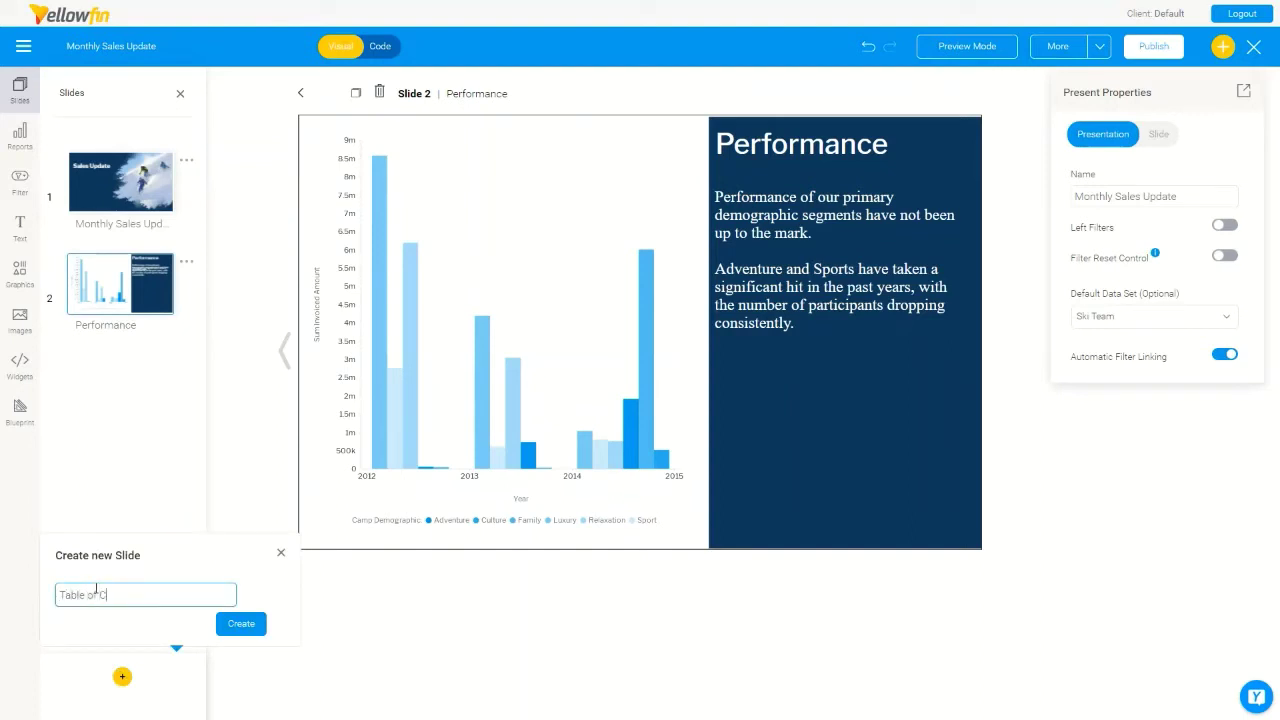
click(240, 625)
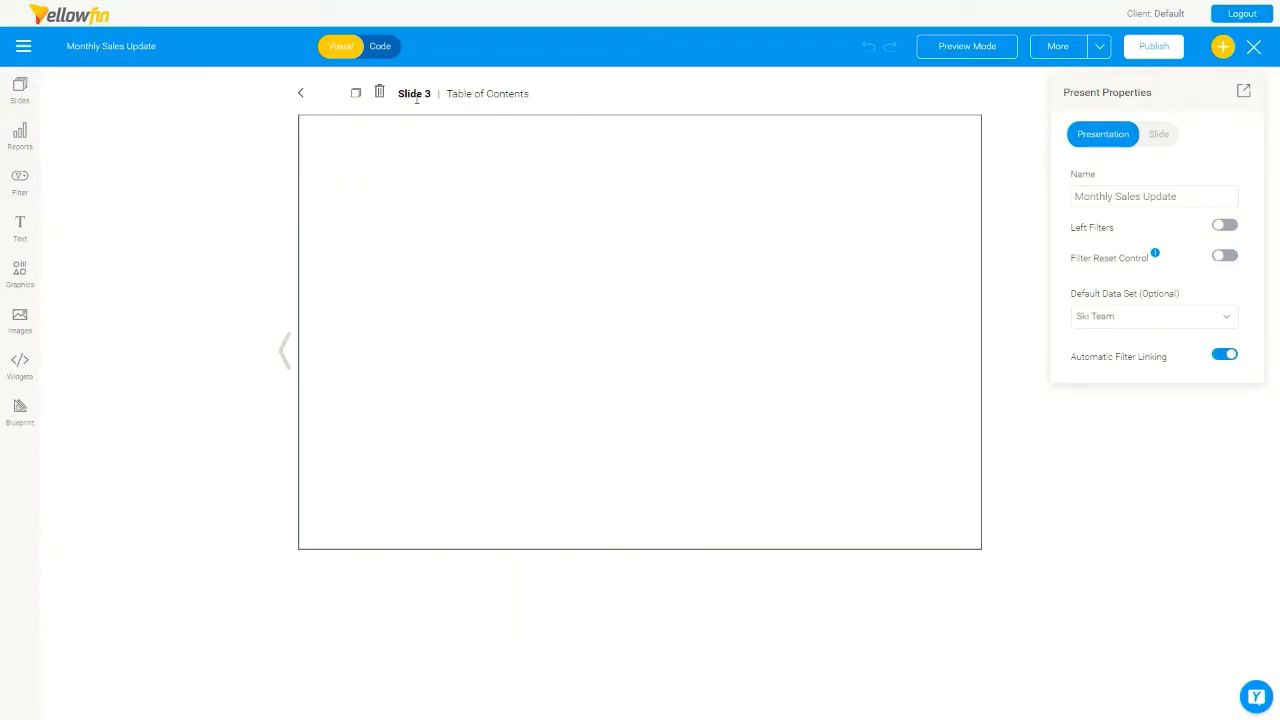
click(21, 92)
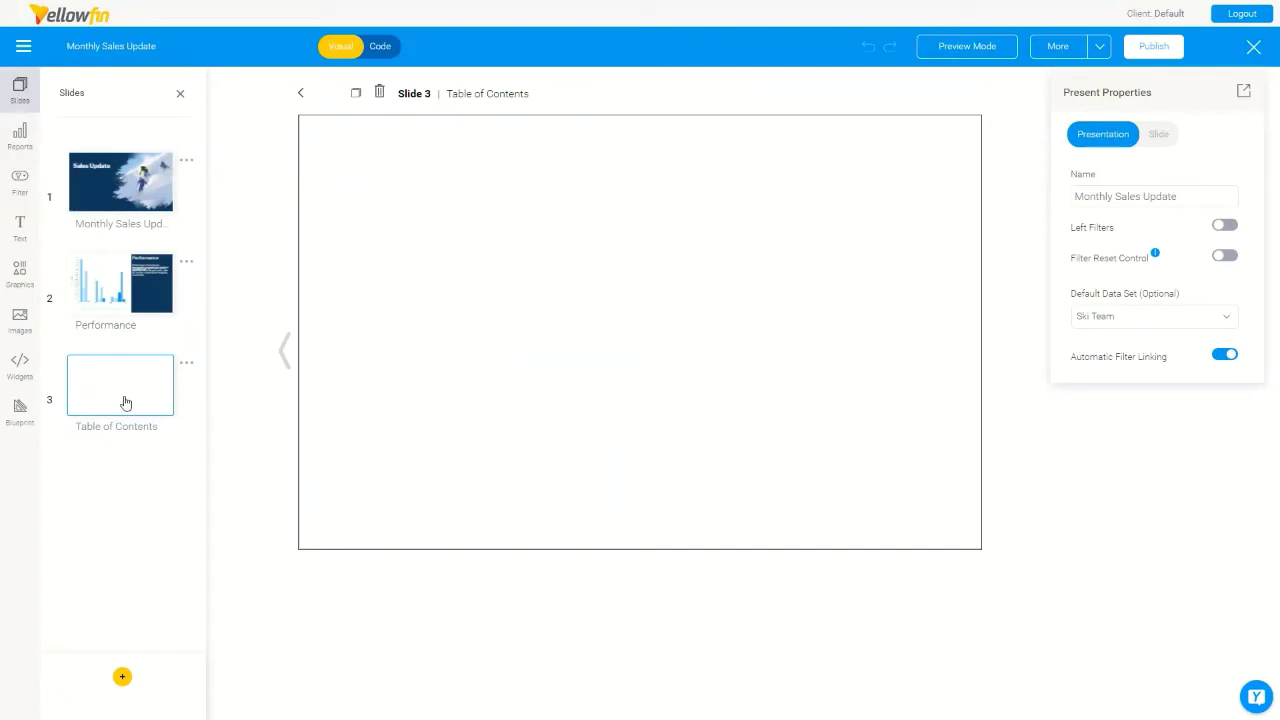
drag(125, 402, 140, 297)
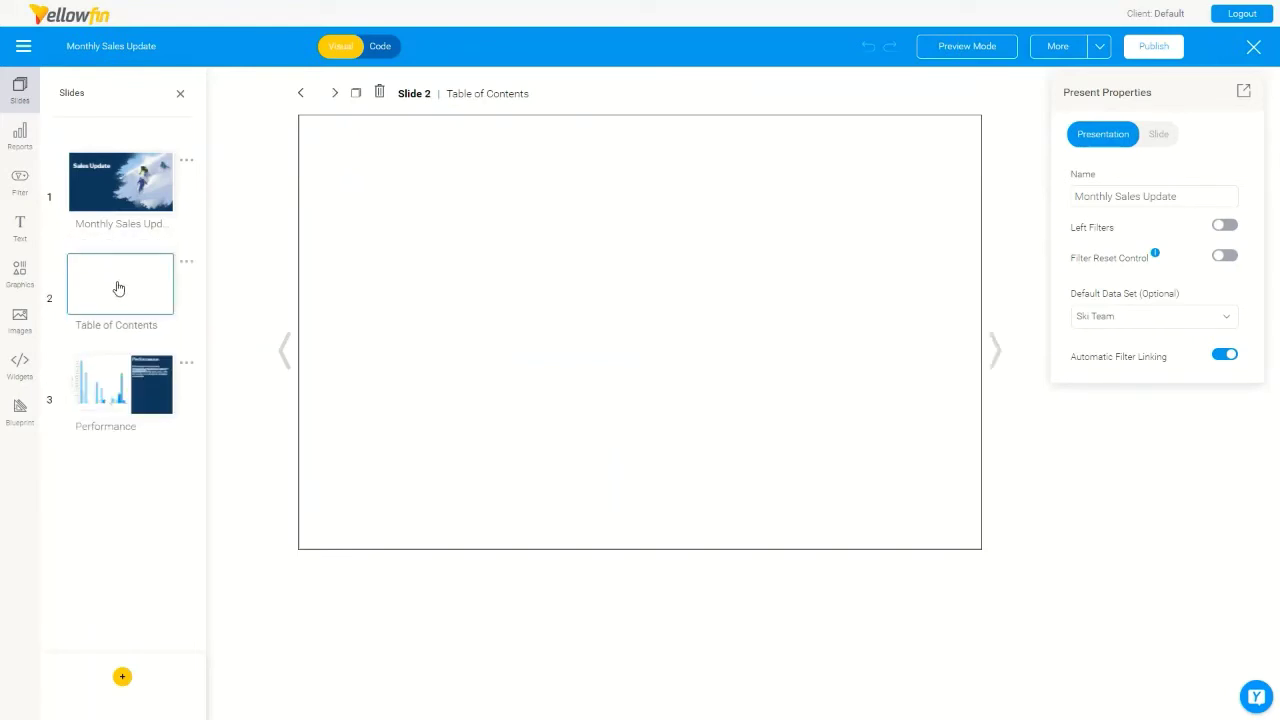
Search the images for "info", place the yellow-jacket skier picture at the slide's upper-left corner, and enlarge it to full slide height.
click(27, 283)
click(20, 322)
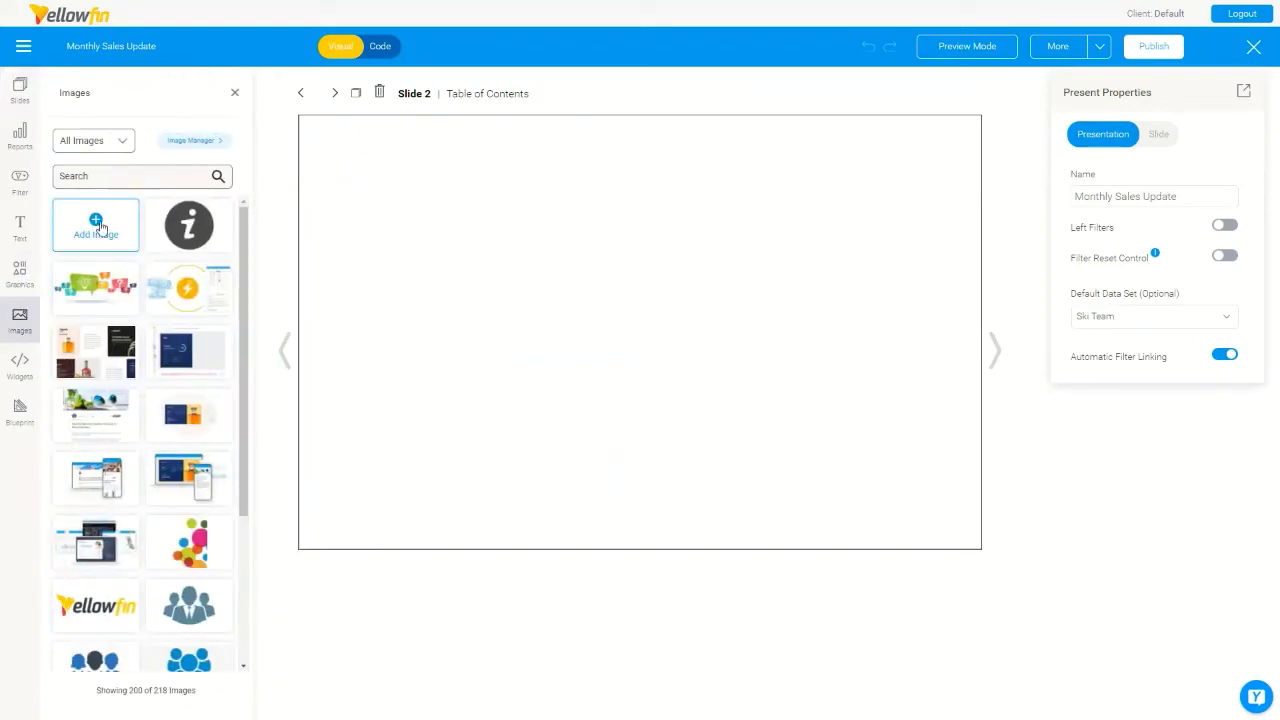
click(108, 178)
key(Return)
drag(174, 225, 325, 135)
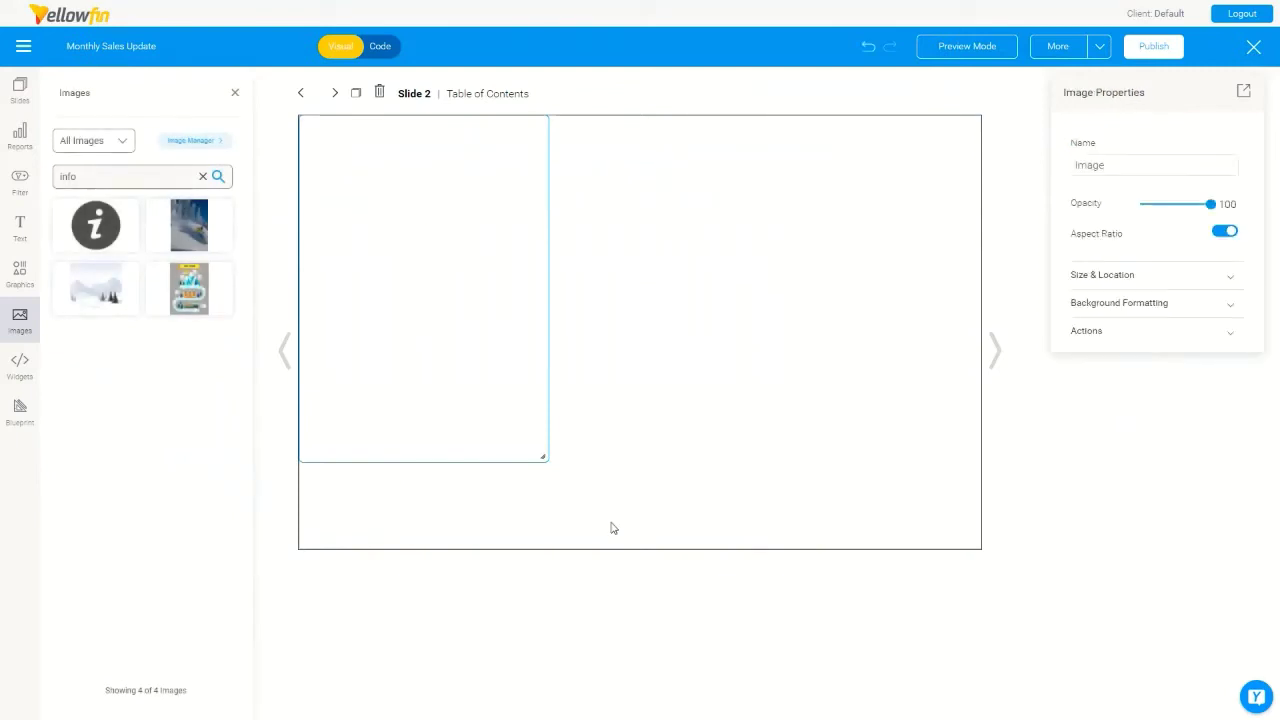
drag(652, 546, 583, 520)
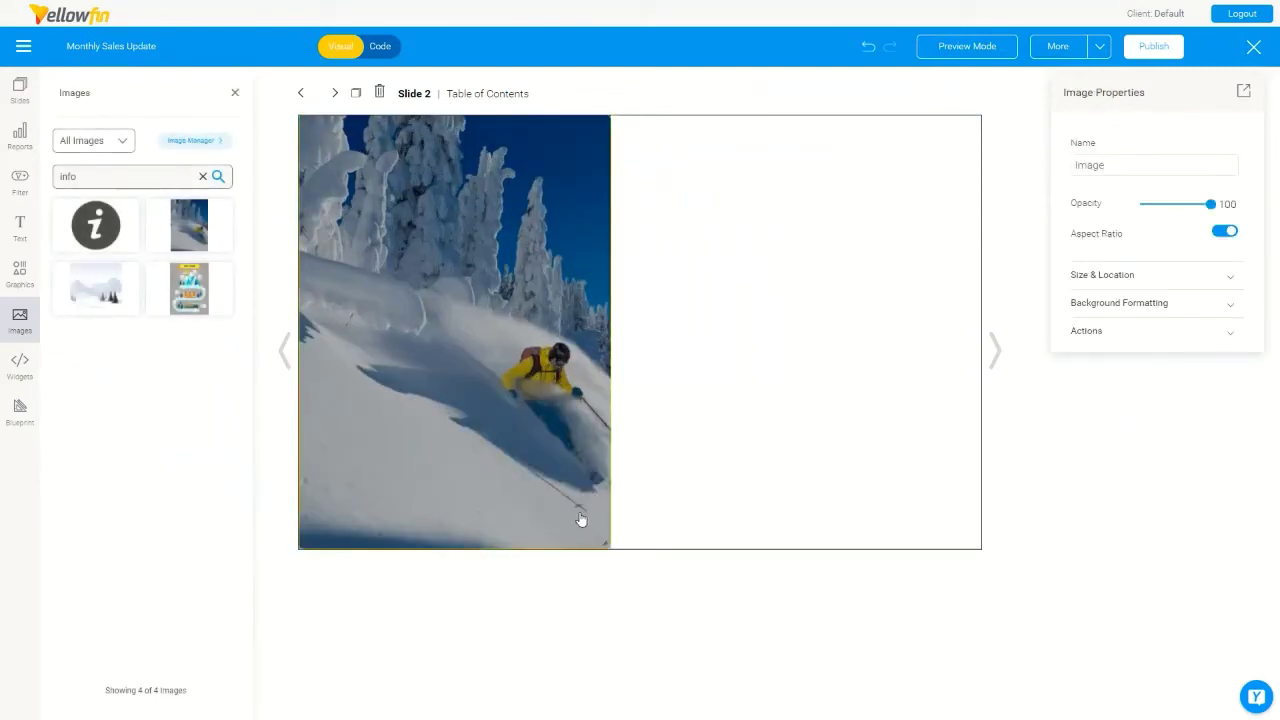
Add a "Table of Contents" title in the upper part of the empty area beside the skier image.
click(20, 226)
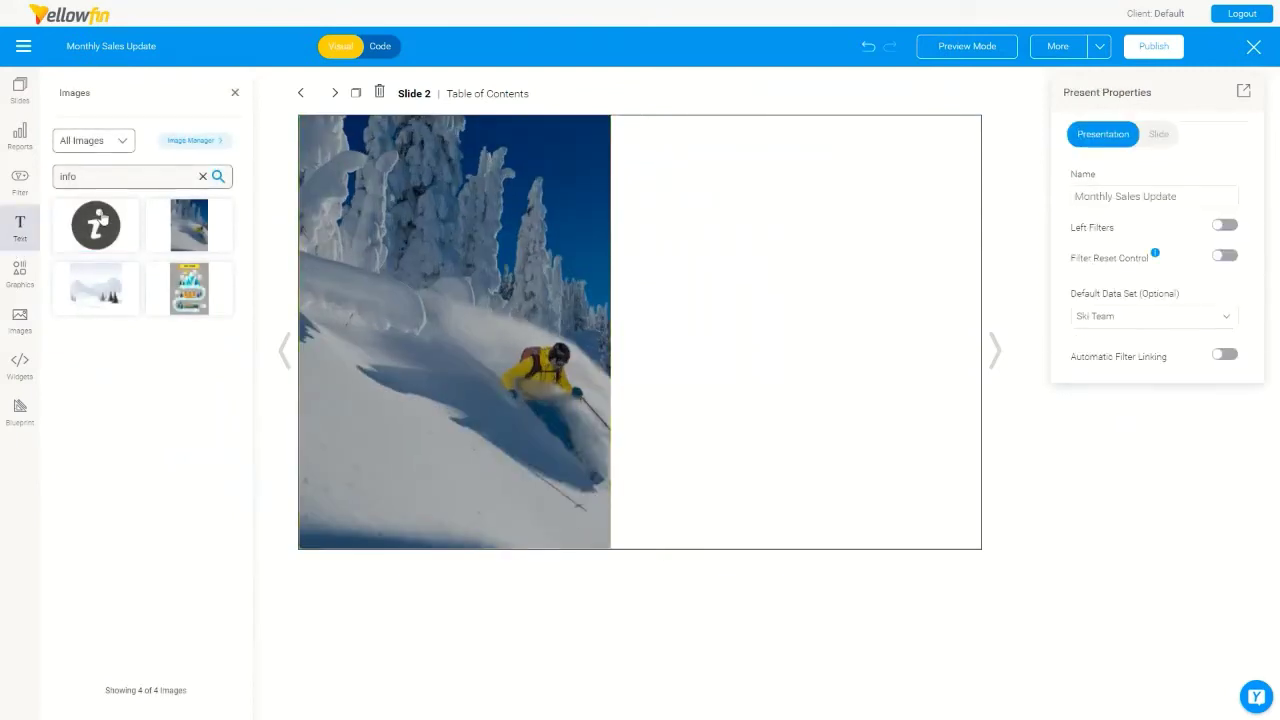
drag(86, 163, 671, 169)
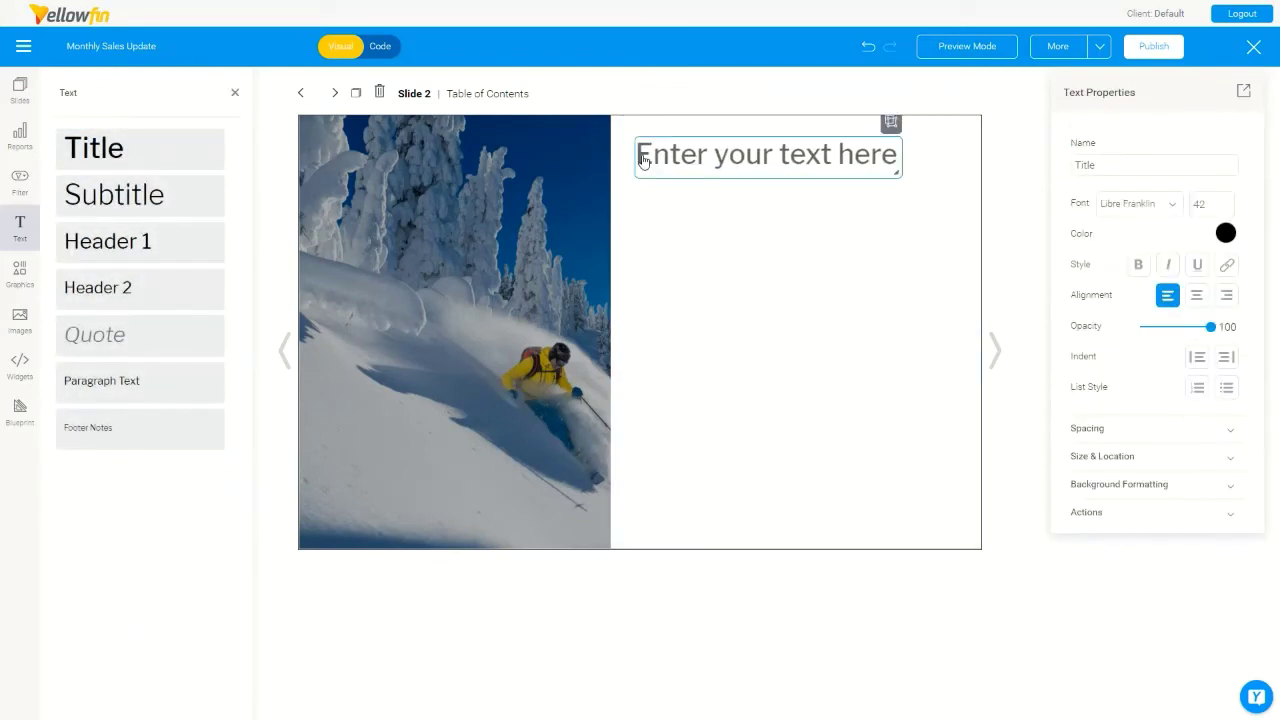
click(643, 161)
text(Table)
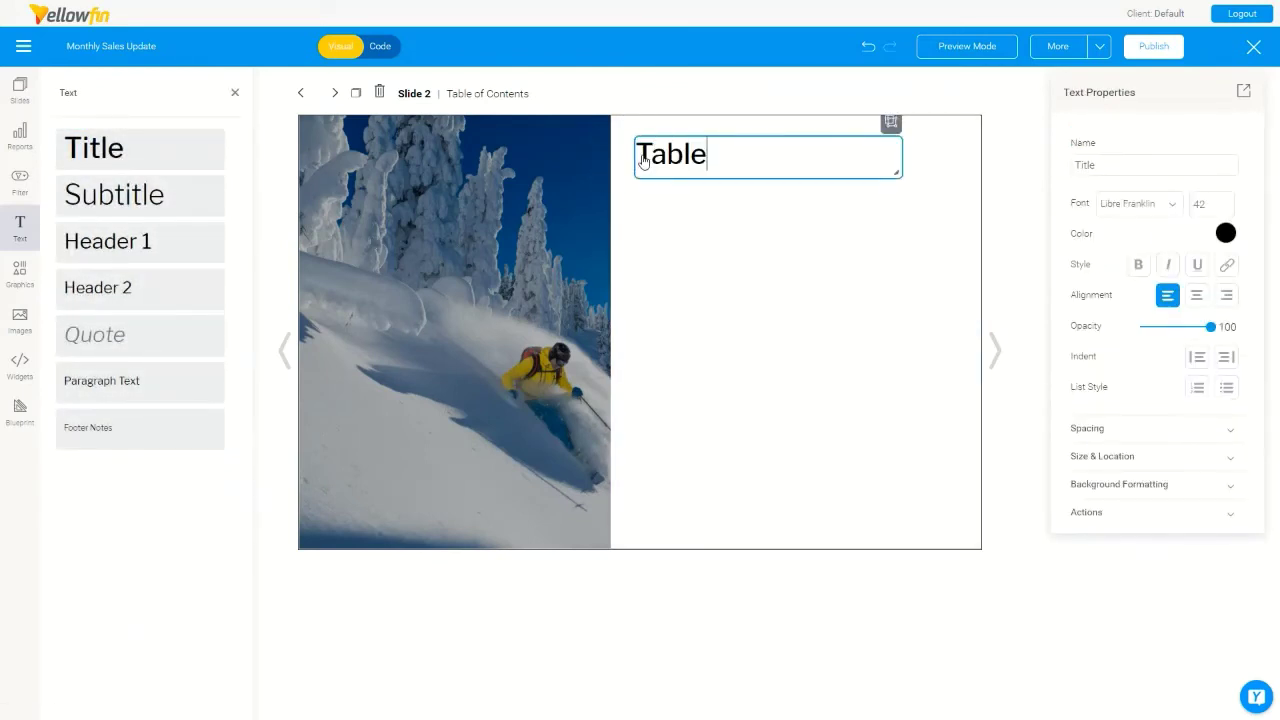
text( of Conten)
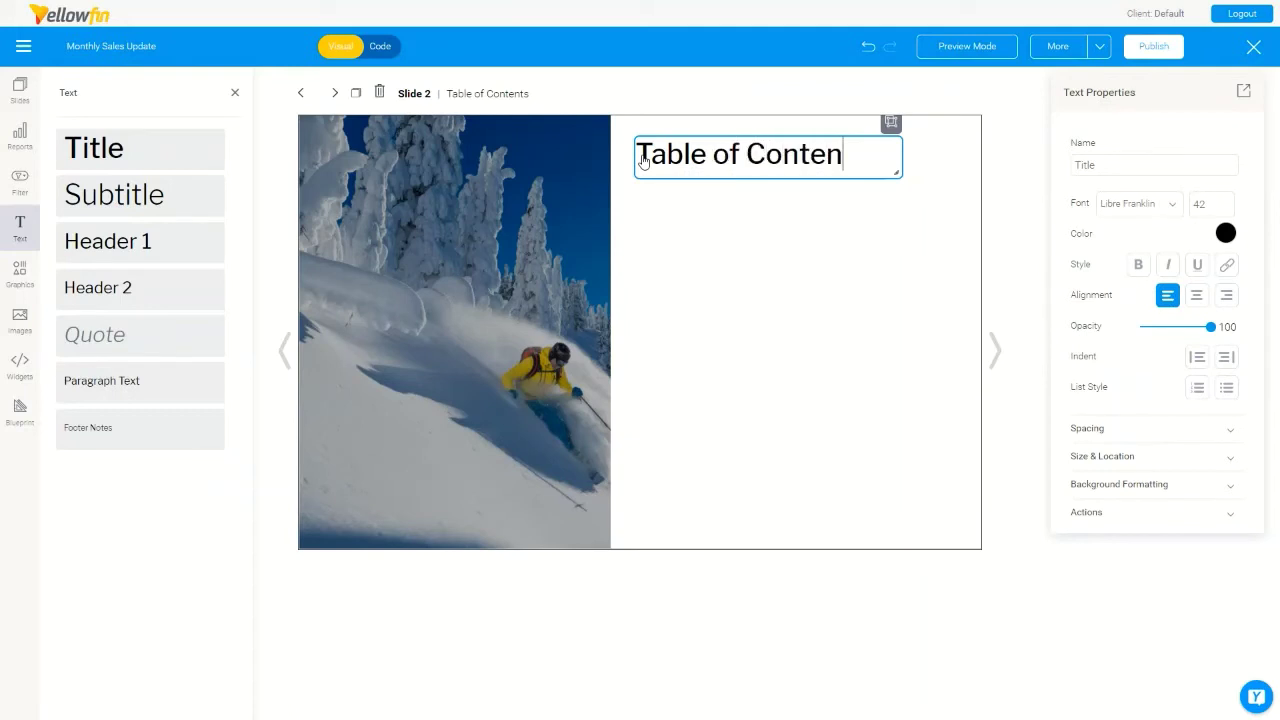
text(ts)
click(743, 305)
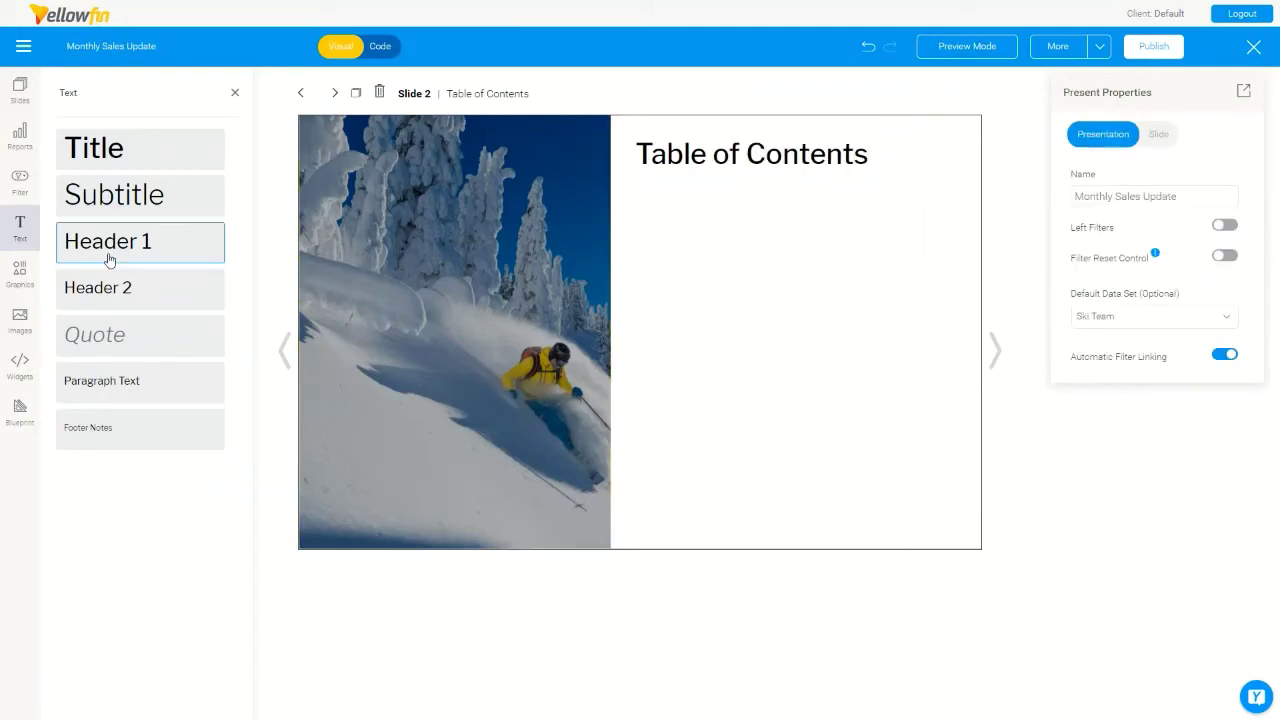
Add a Header 1 text reading "Performance" below the "Table of Contents" title.
drag(95, 255, 672, 243)
click(664, 228)
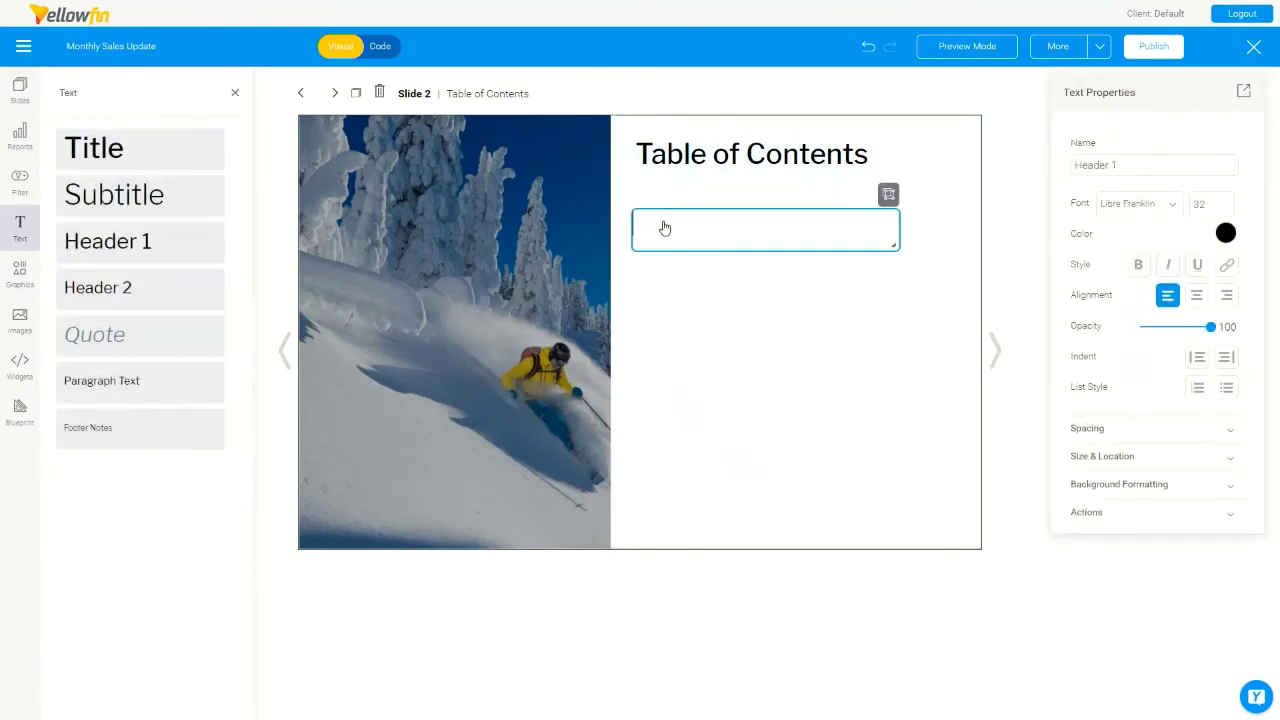
text(Perforamnc)
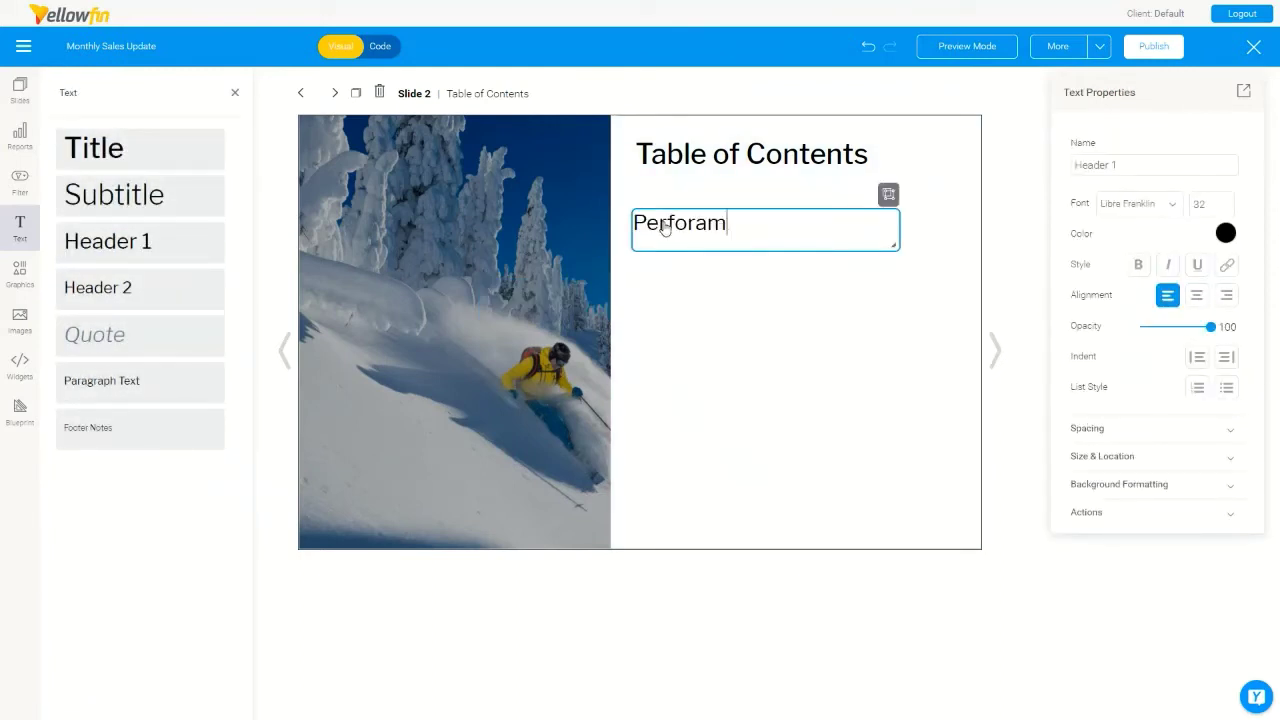
key(BackSpace)
key(BackSpace)
key(BackSpace)
key(BackSpace)
text(mqnce)
key(BackSpace)
key(BackSpace)
text(ance)
Try a numbered list on the "Performance" entry, then format it as a bulleted list.
click(665, 228)
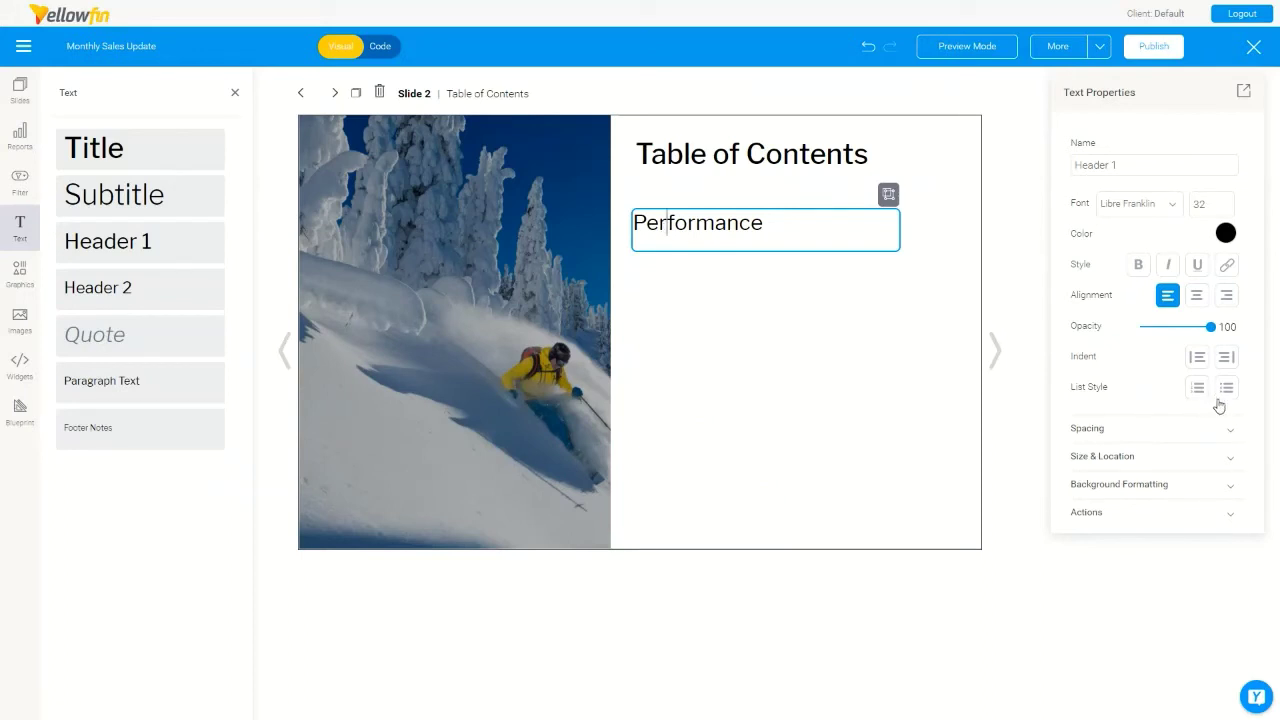
click(1197, 387)
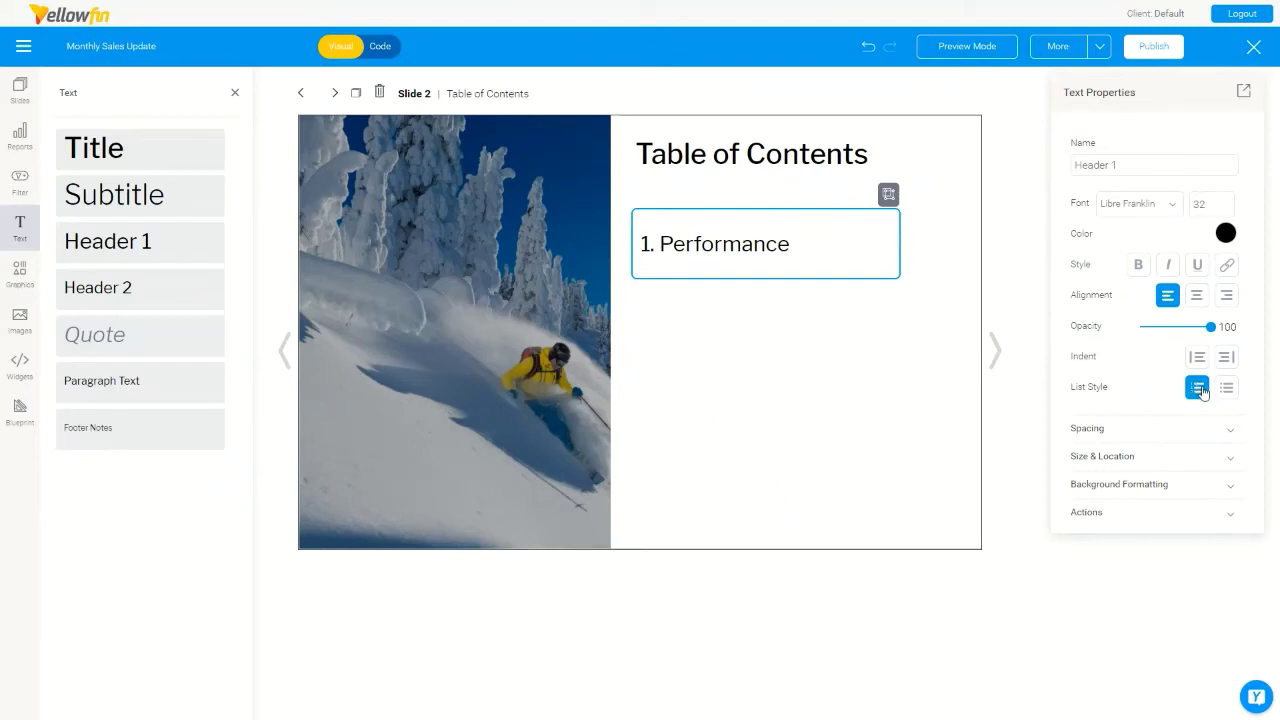
click(1227, 389)
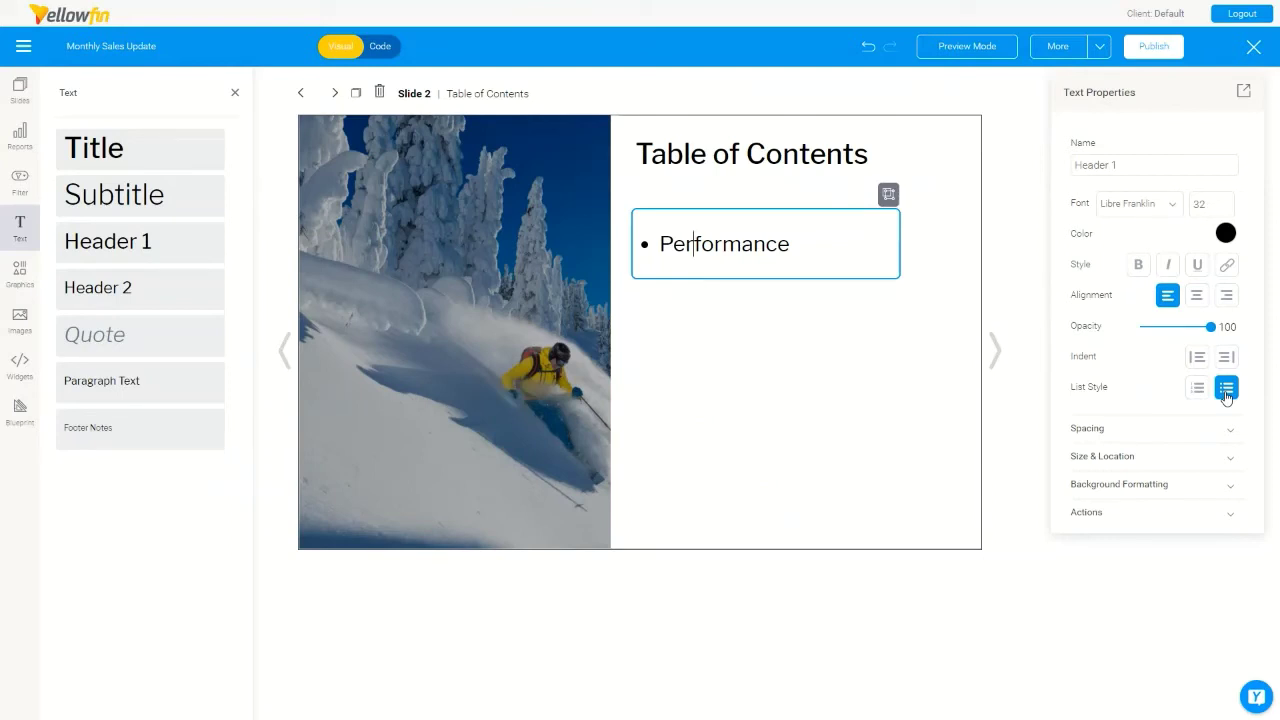
Give the "Performance" entry a click event that goes to Sub Tab 3.
click(1112, 516)
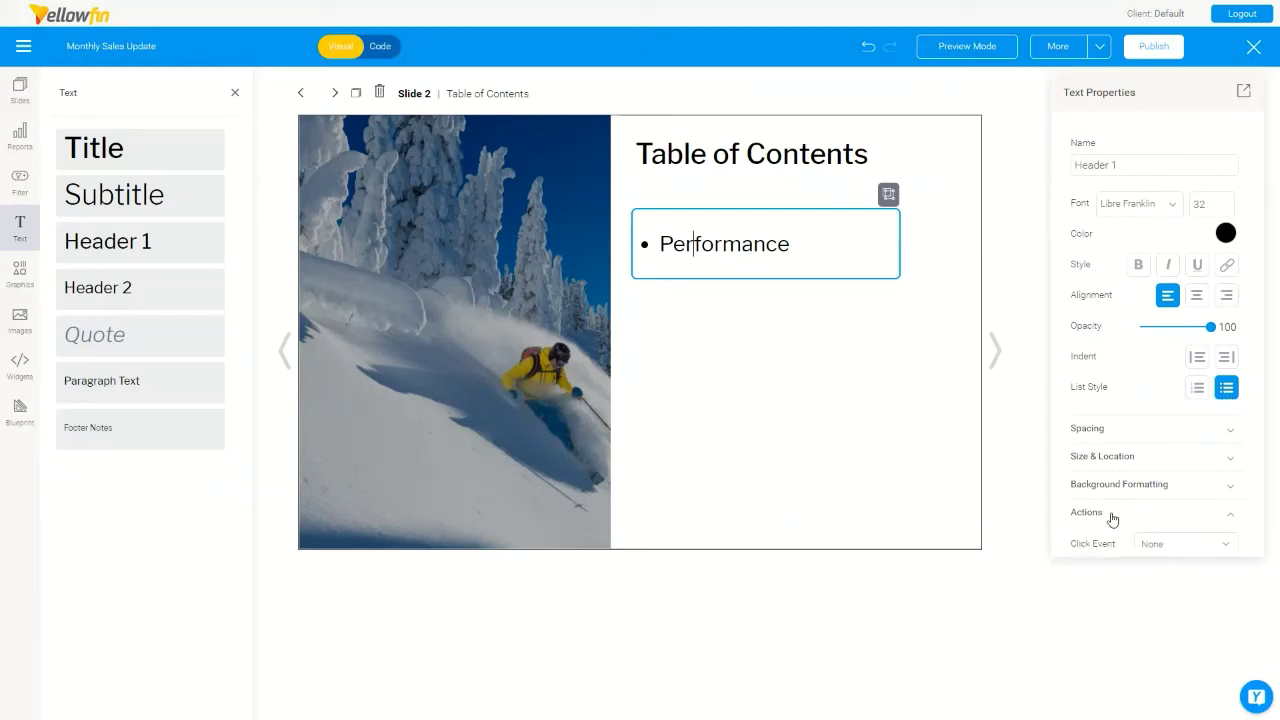
click(1152, 552)
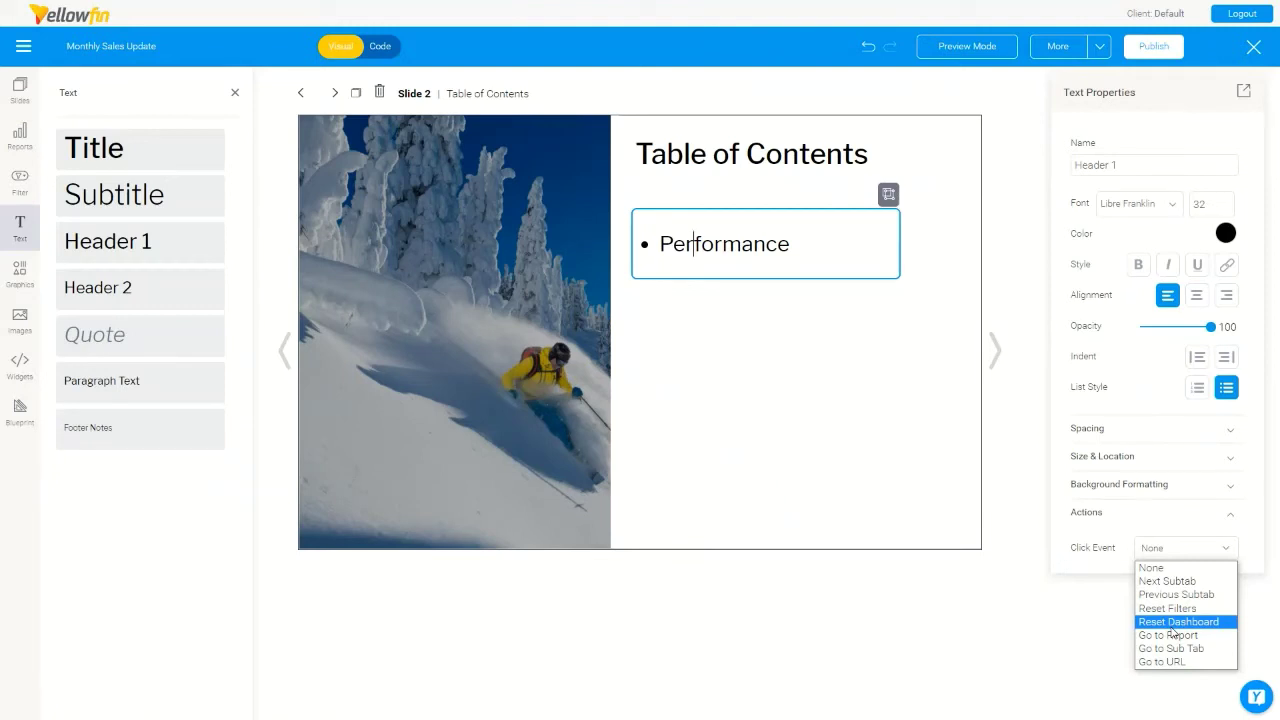
click(1170, 649)
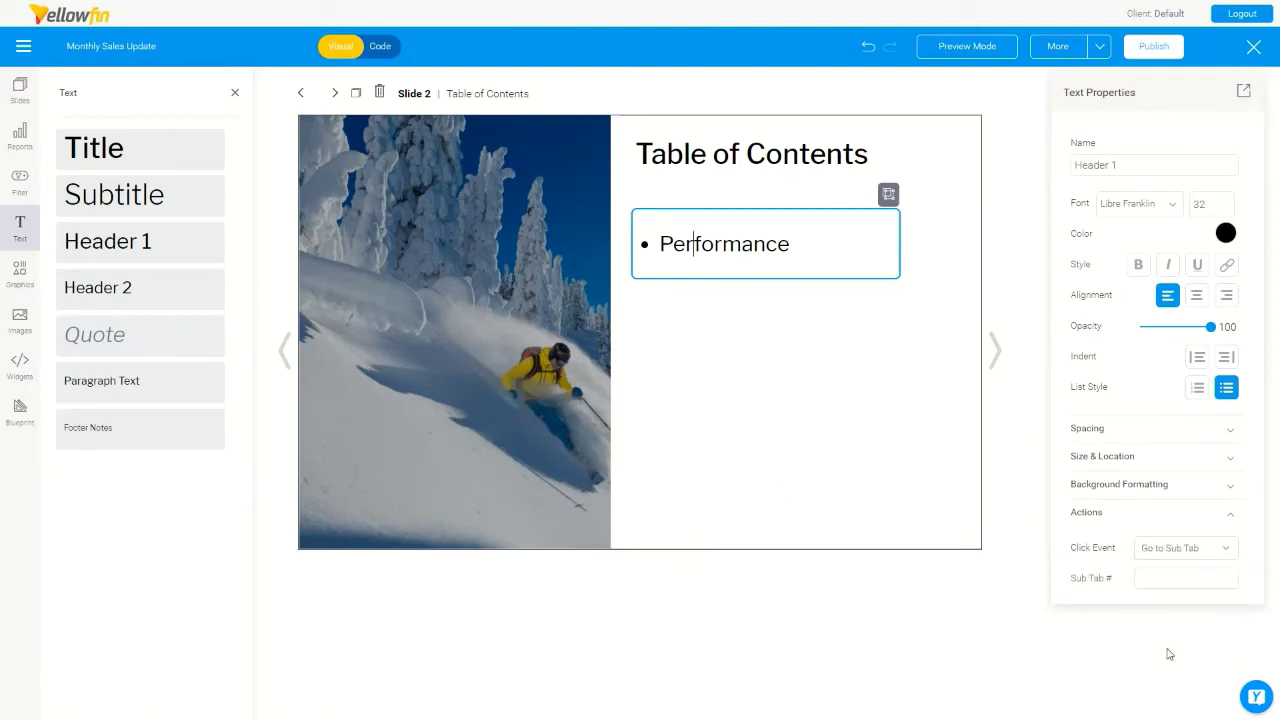
click(1159, 575)
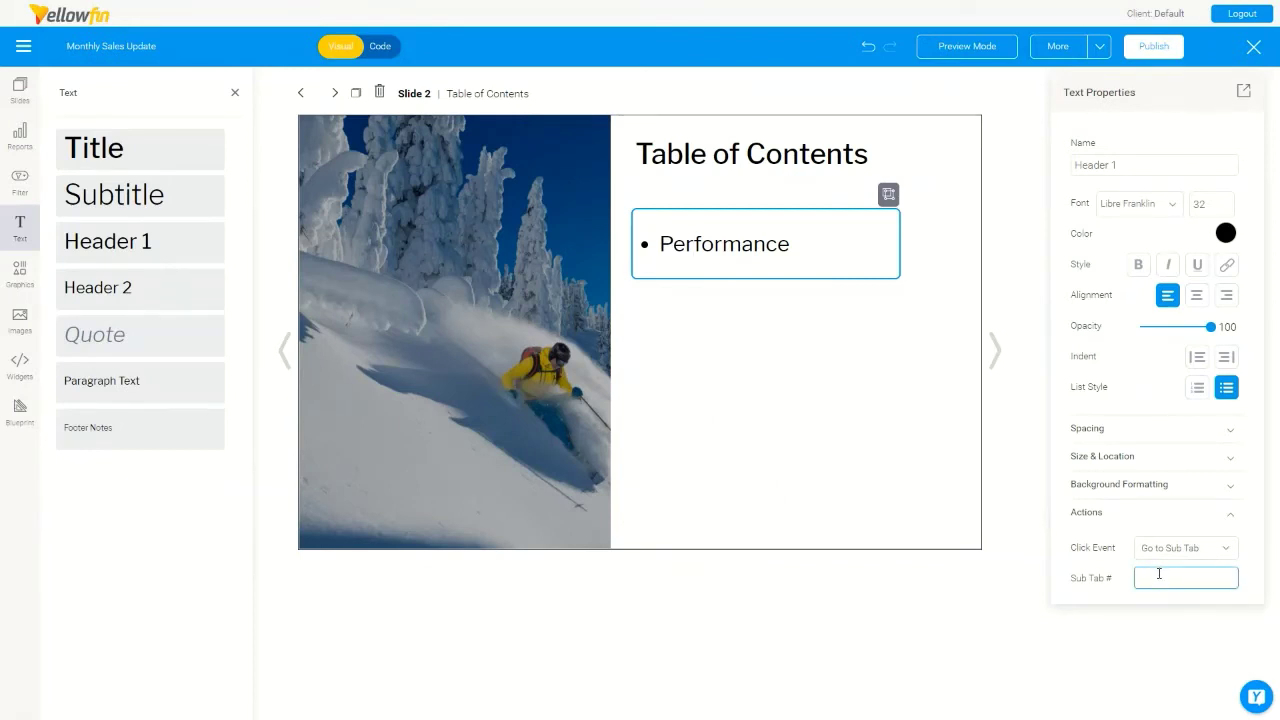
text(3)
Publish the presentation with the description "Monthly Sales Update", saving it to Work in Progress and Content with public access.
click(1152, 48)
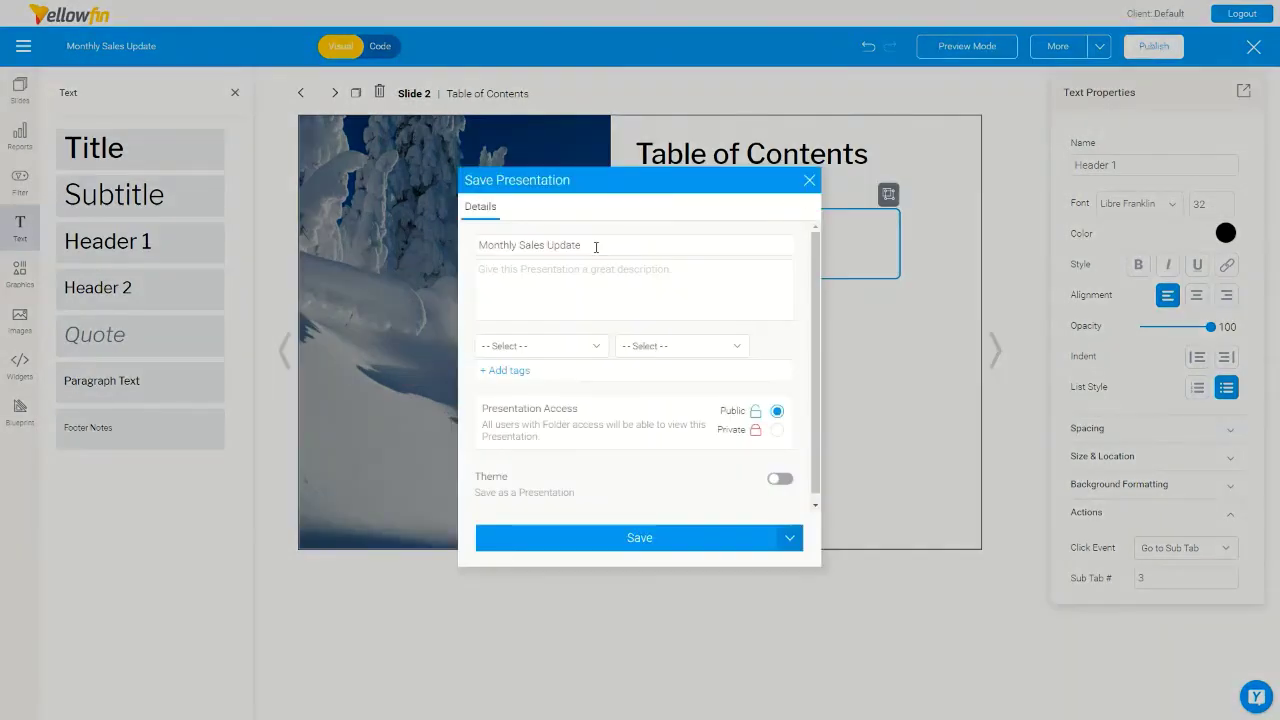
drag(596, 247, 390, 231)
key(ctrl+c)
click(503, 277)
key(ctrl+v)
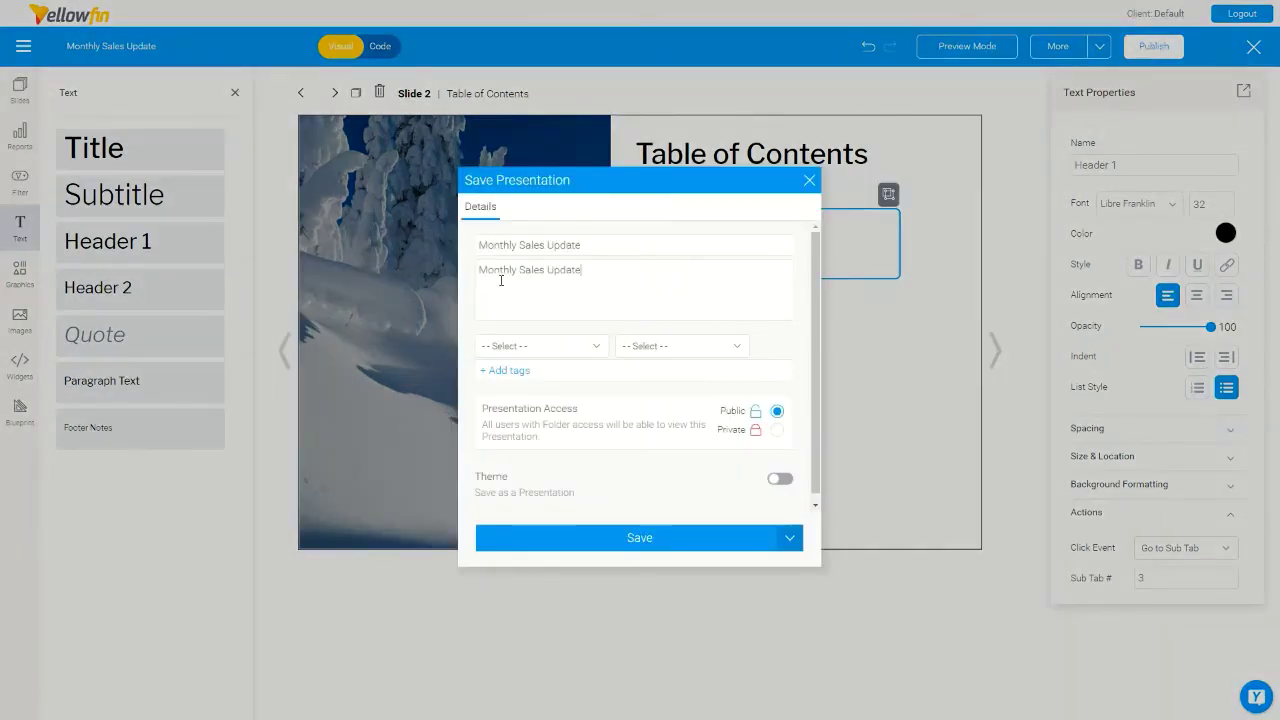
click(549, 358)
click(530, 460)
click(686, 345)
click(672, 385)
drag(477, 472, 513, 485)
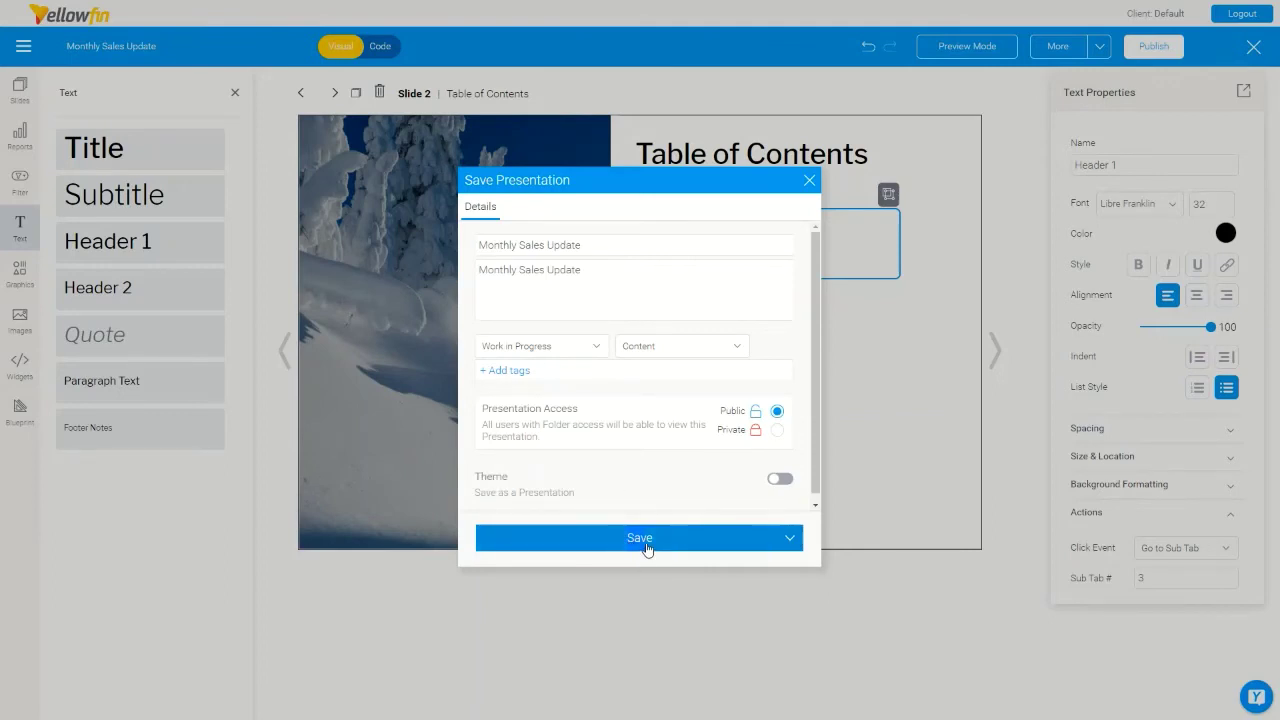
click(645, 550)
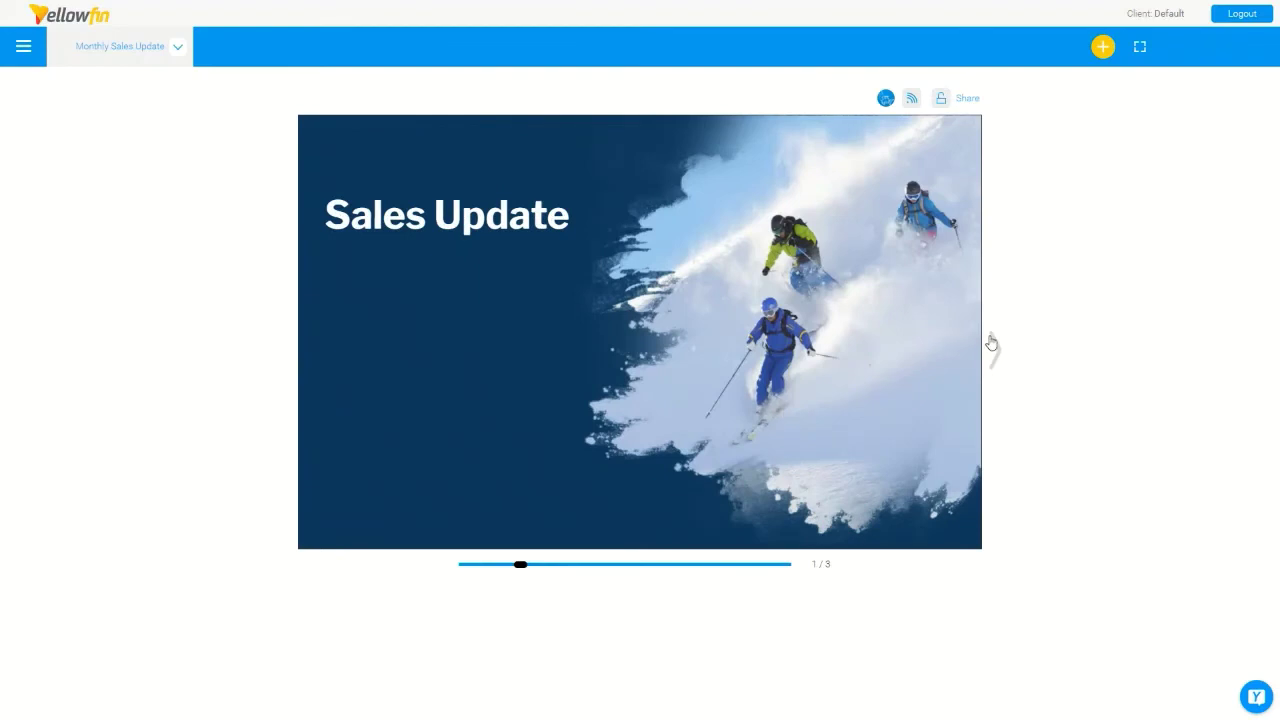
View the presentation full screen, advance to Table of Contents, follow the "Performance" link, then exit full screen and dismiss the presentation properties.
click(1139, 50)
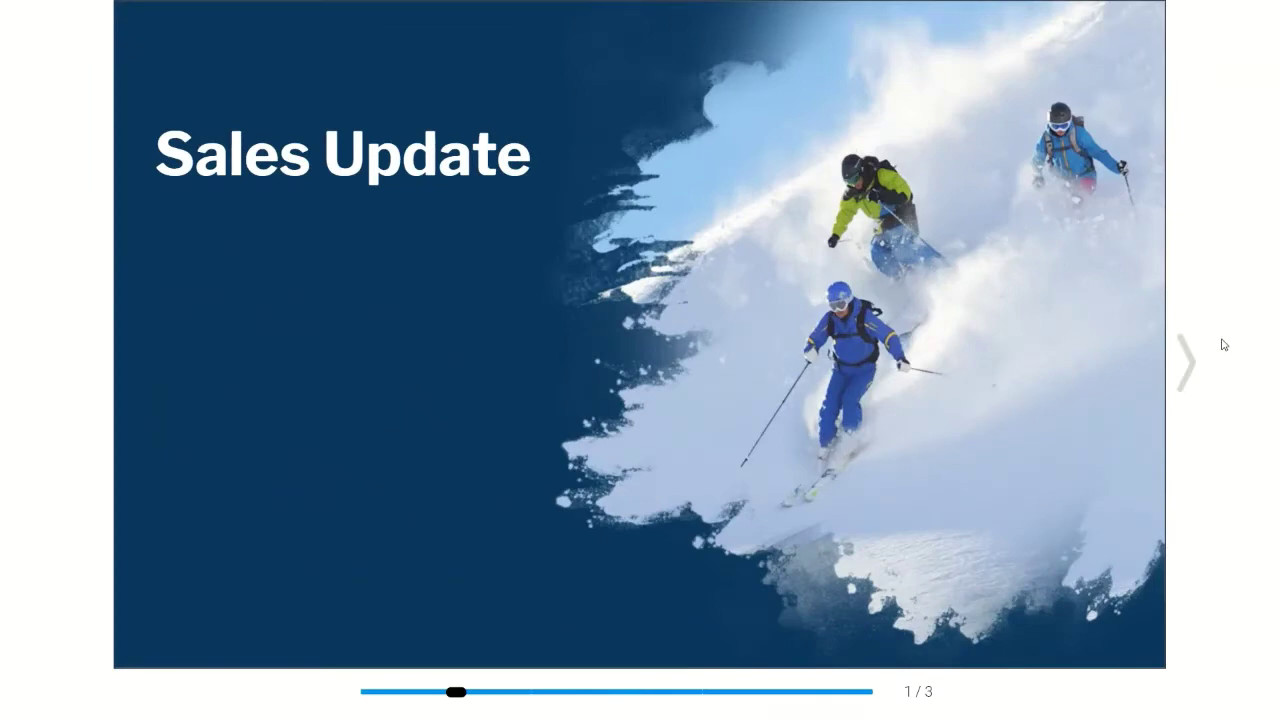
key(Right)
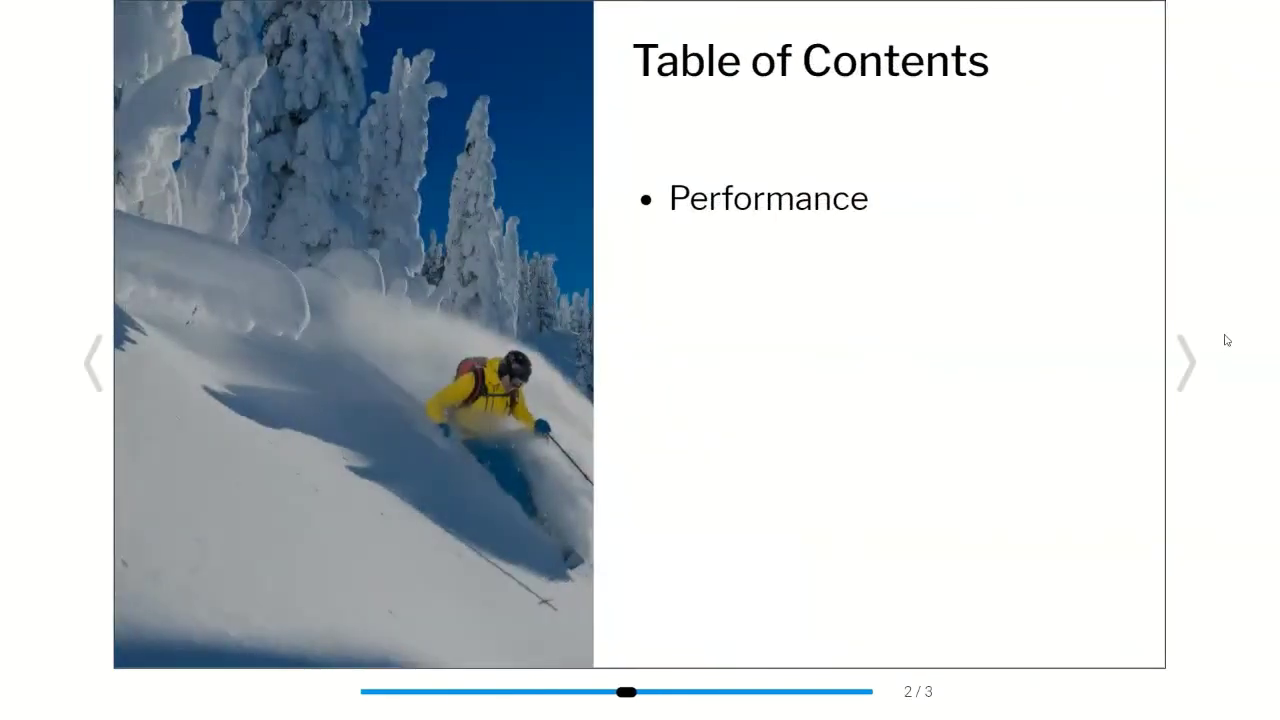
click(727, 205)
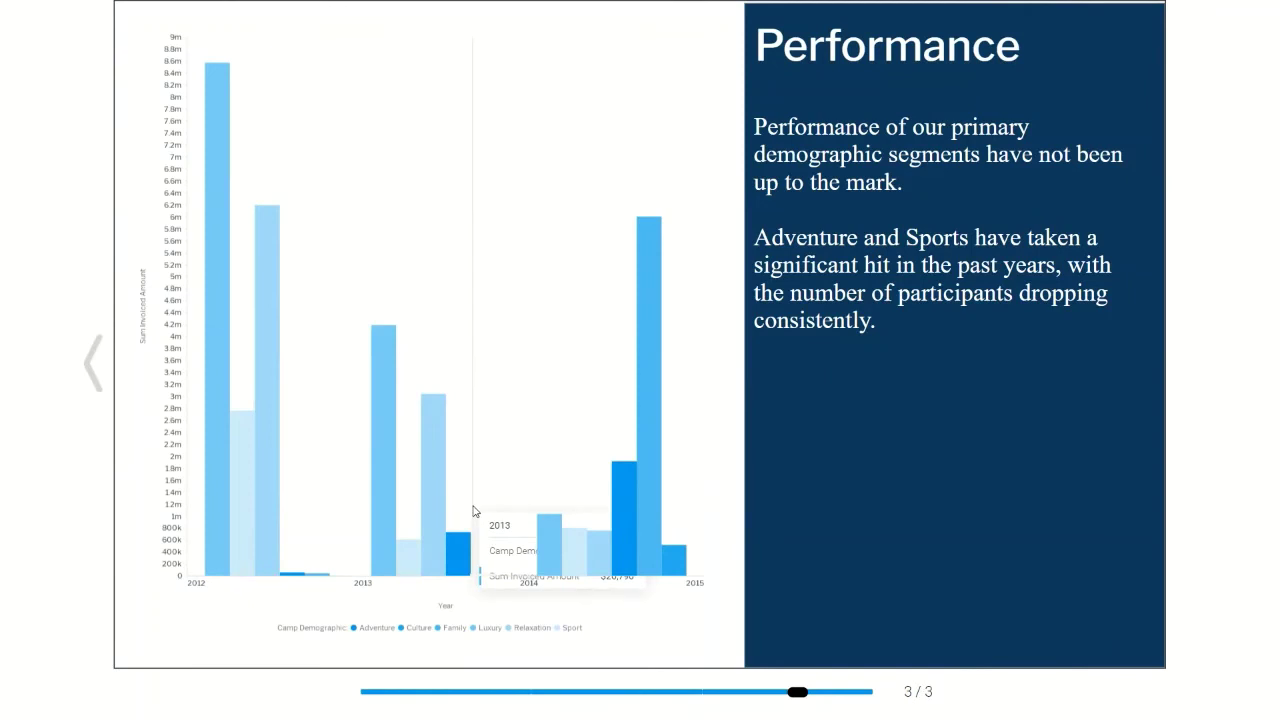
key(Escape)
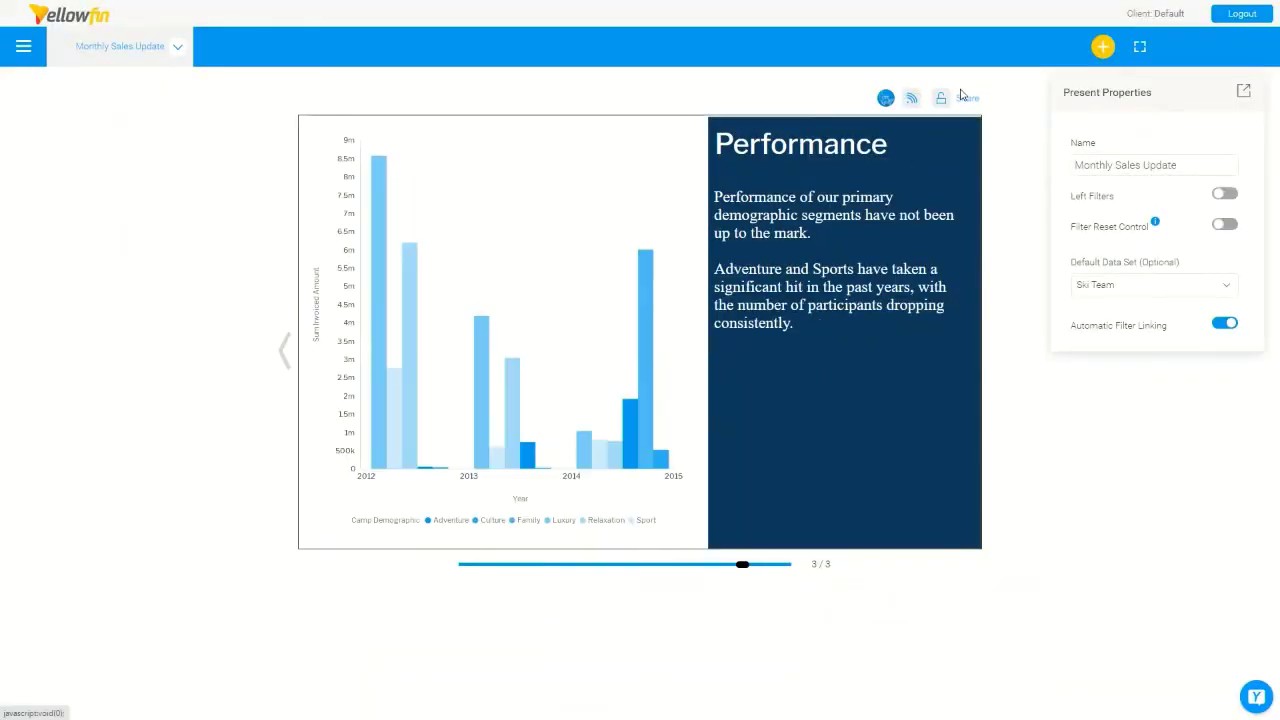
click(1246, 91)
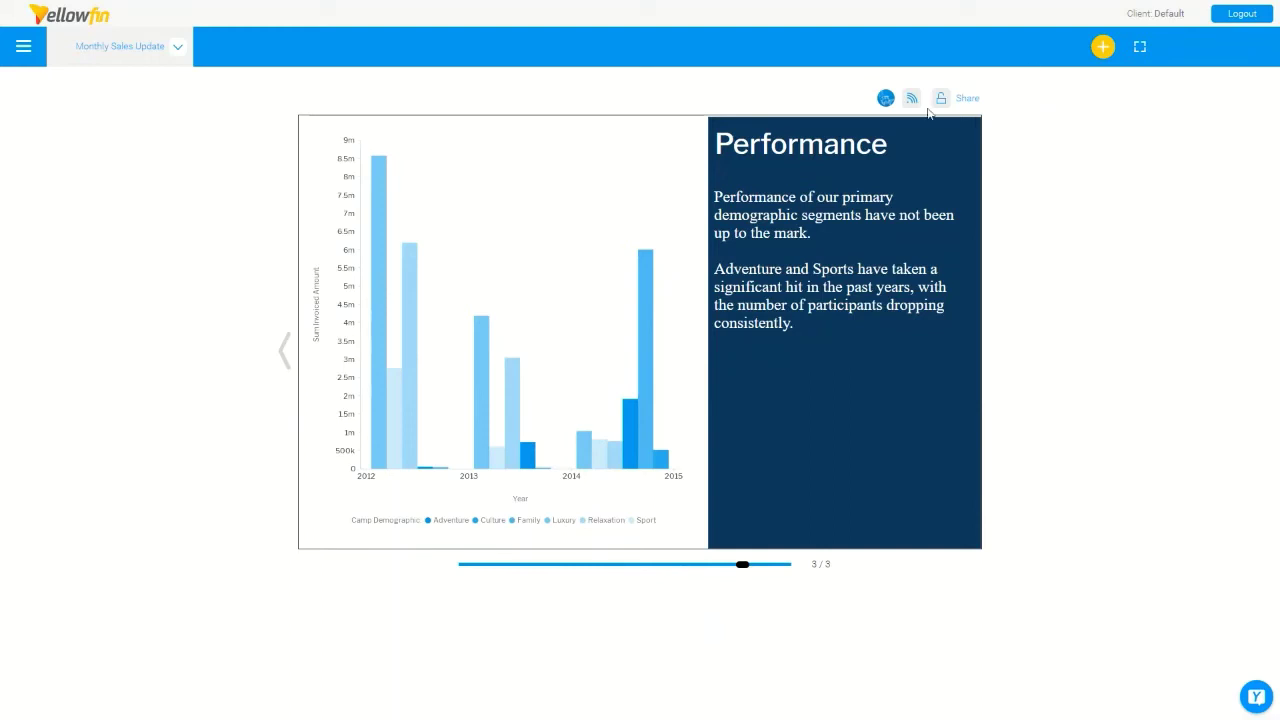
Inspect the presentation's sharing options and user access settings, closing both without changes.
click(968, 100)
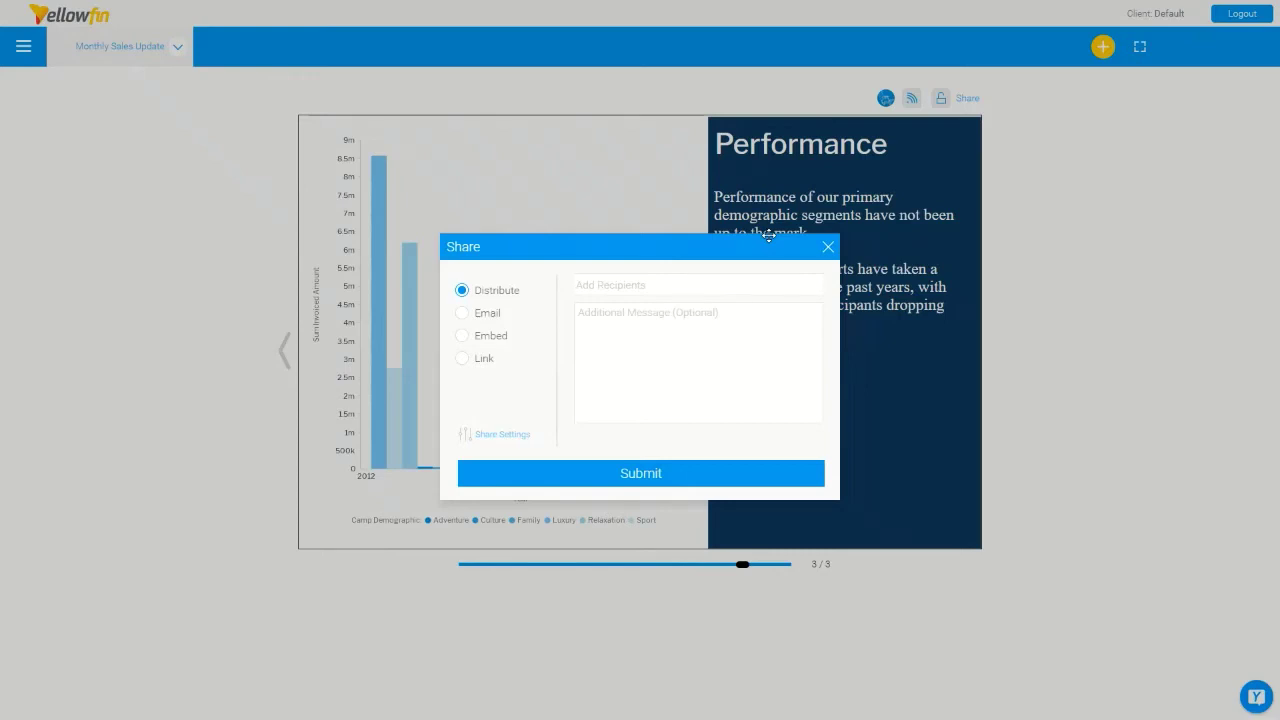
click(828, 248)
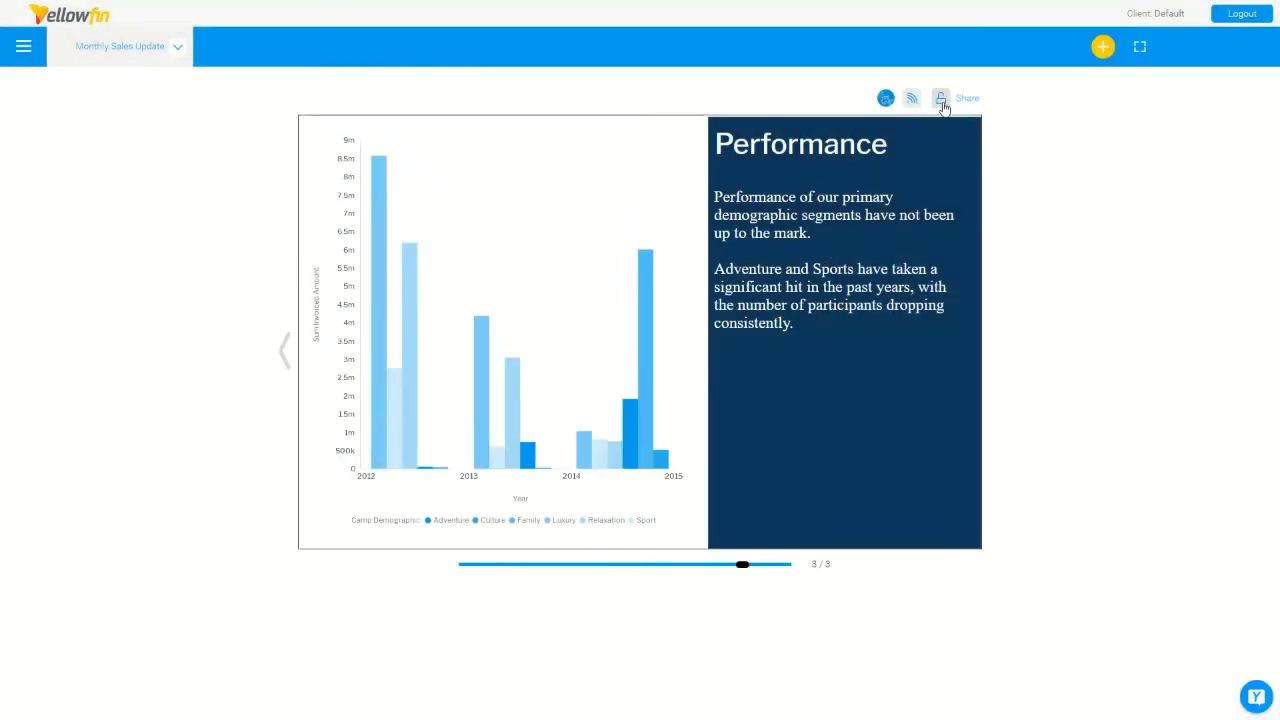
click(940, 99)
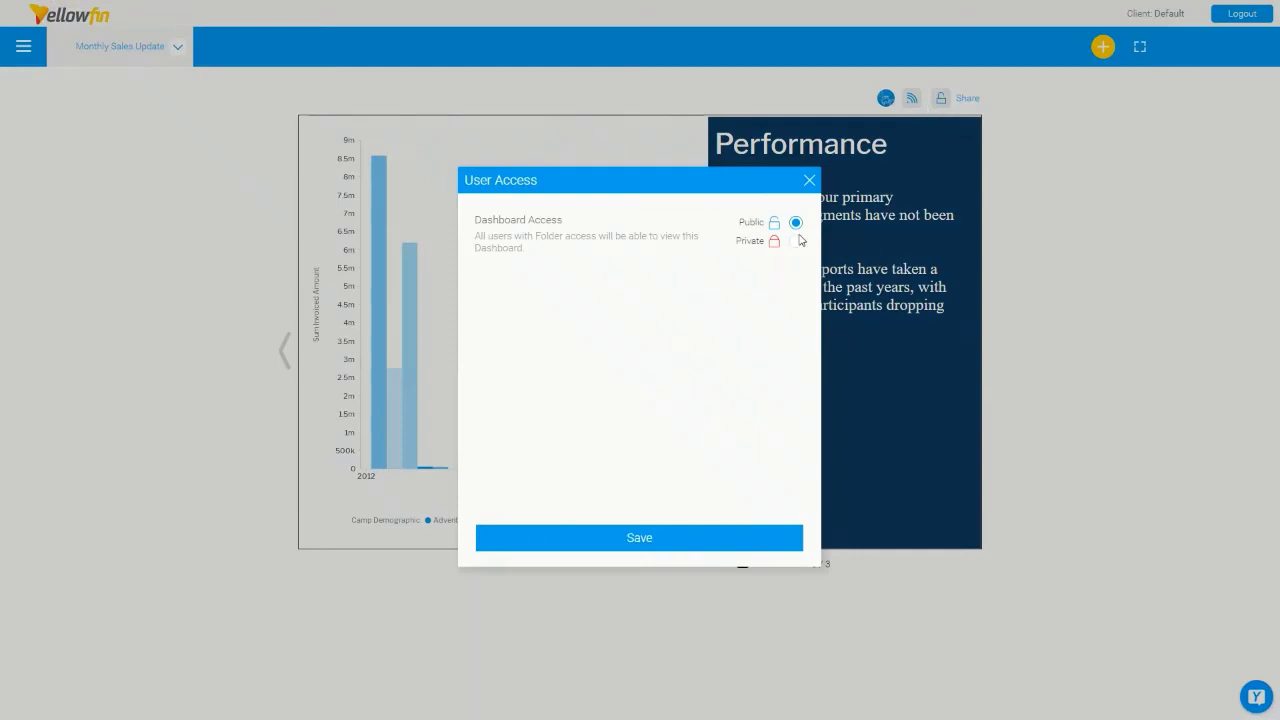
click(809, 180)
Inspect the email broadcast scheduling options for the presentation and close them without creating a broadcast.
click(911, 100)
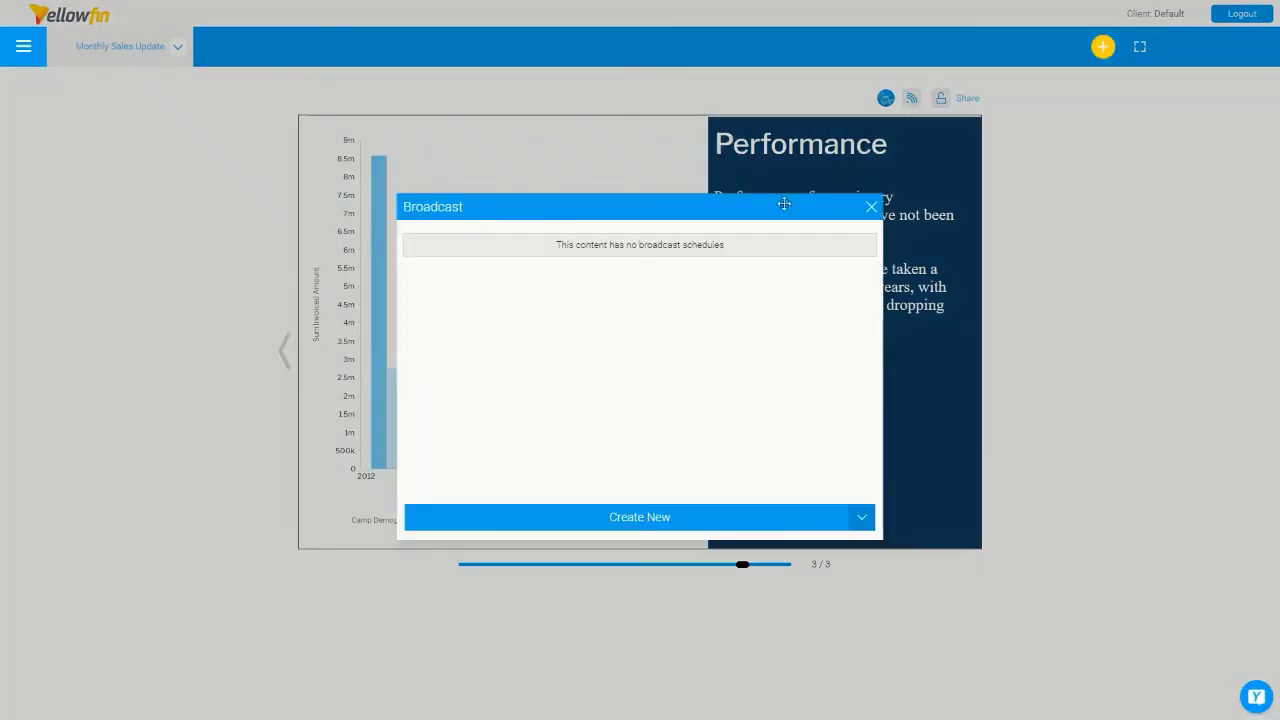
click(864, 520)
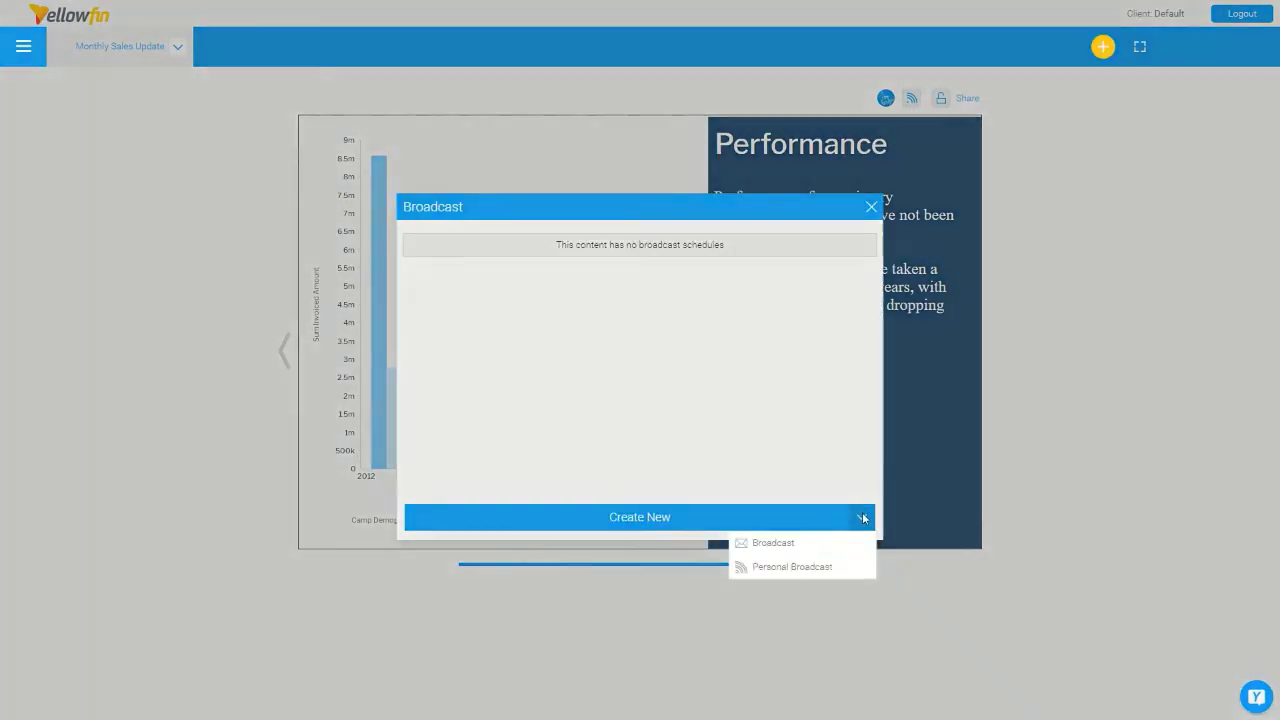
click(806, 548)
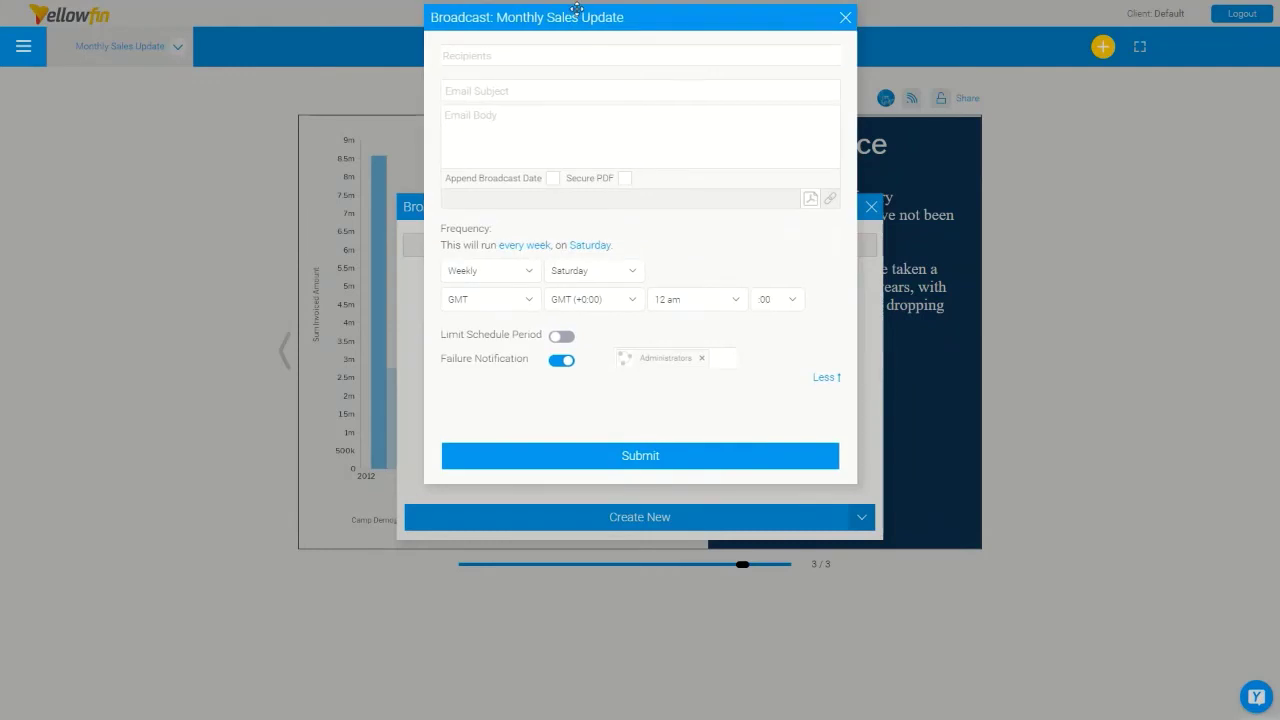
drag(577, 12, 607, 80)
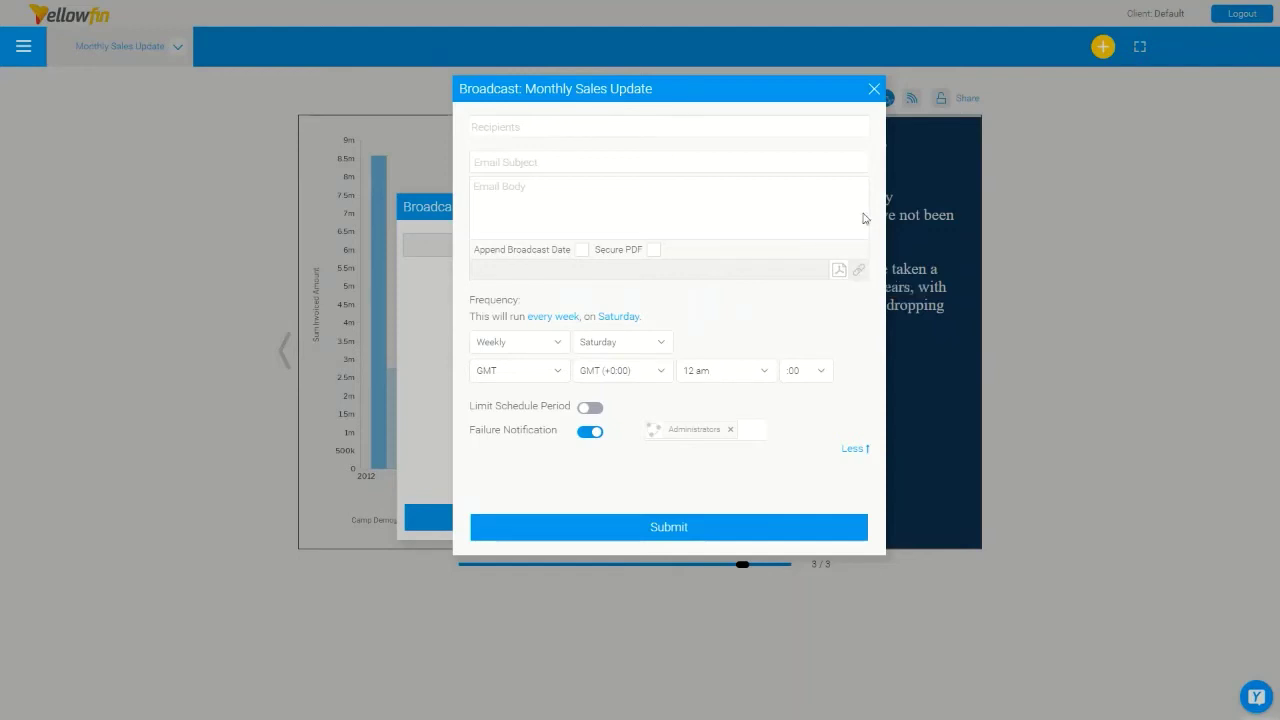
click(873, 89)
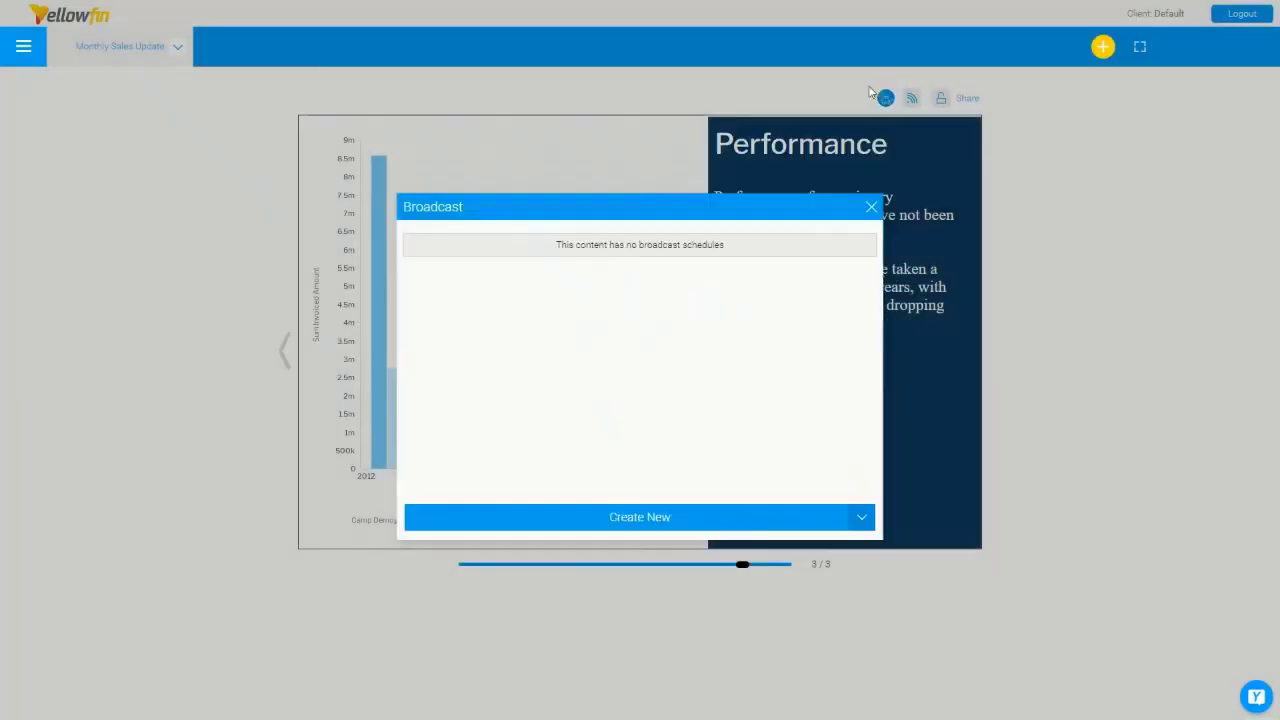
click(870, 210)
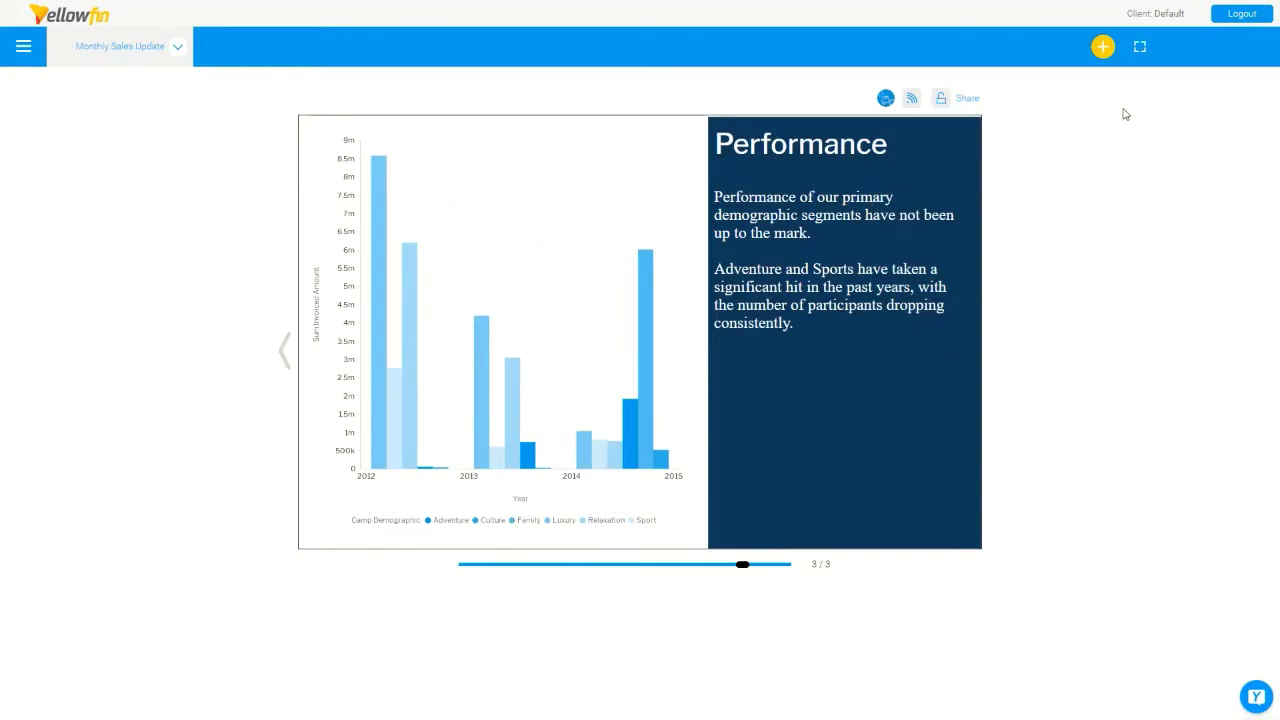
Switch back to the full-screen feature slides and advance from "Present" to the "Assisted Insights" slide.
key(alt+Tab)
key(alt+Tab)
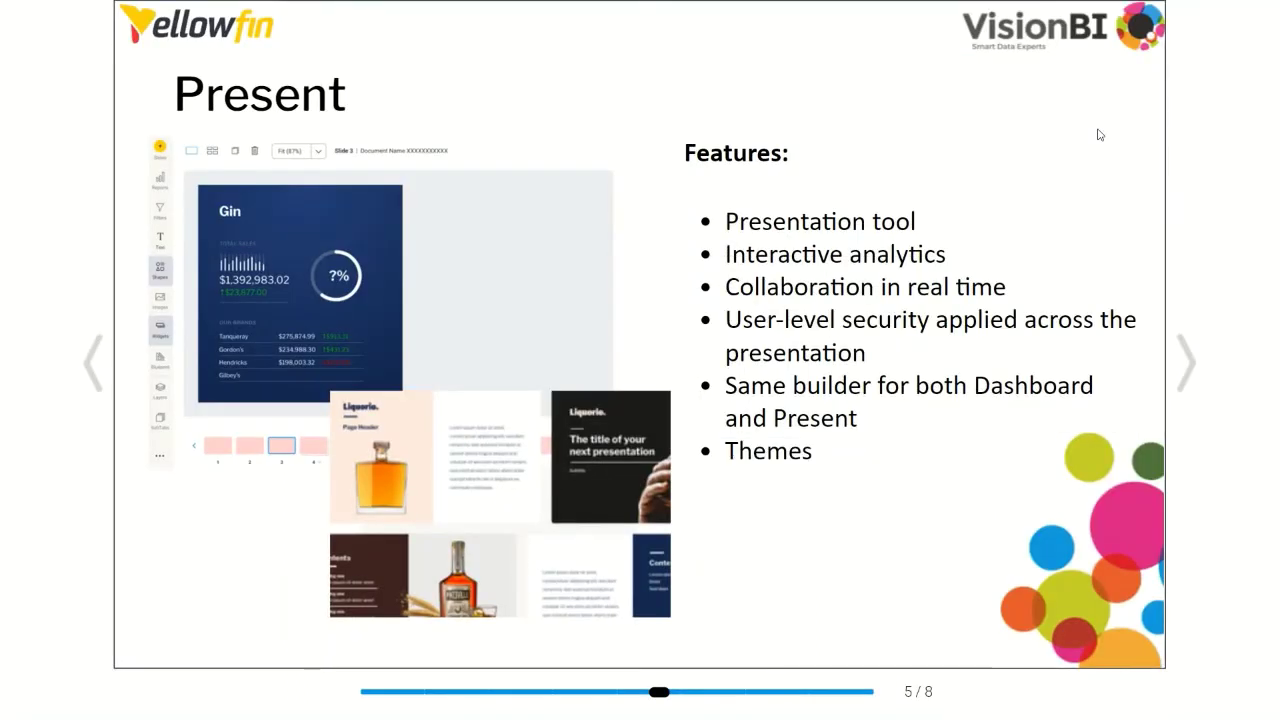
key(Right)
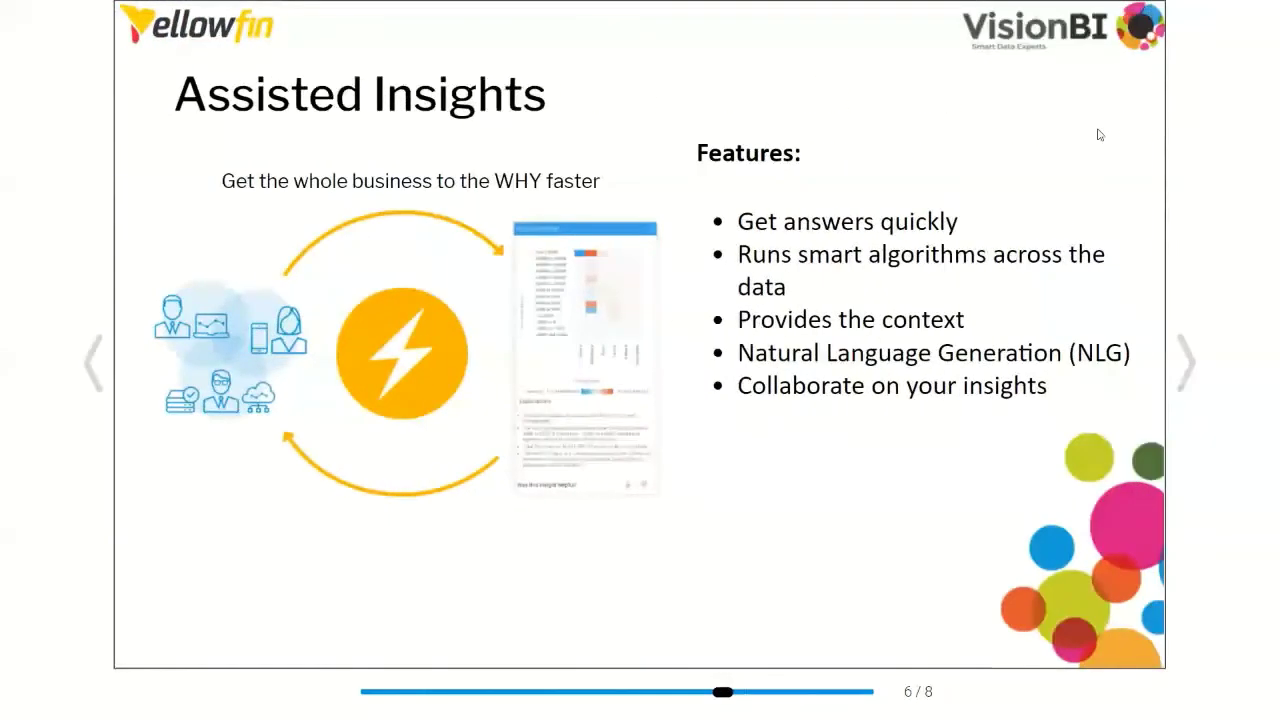
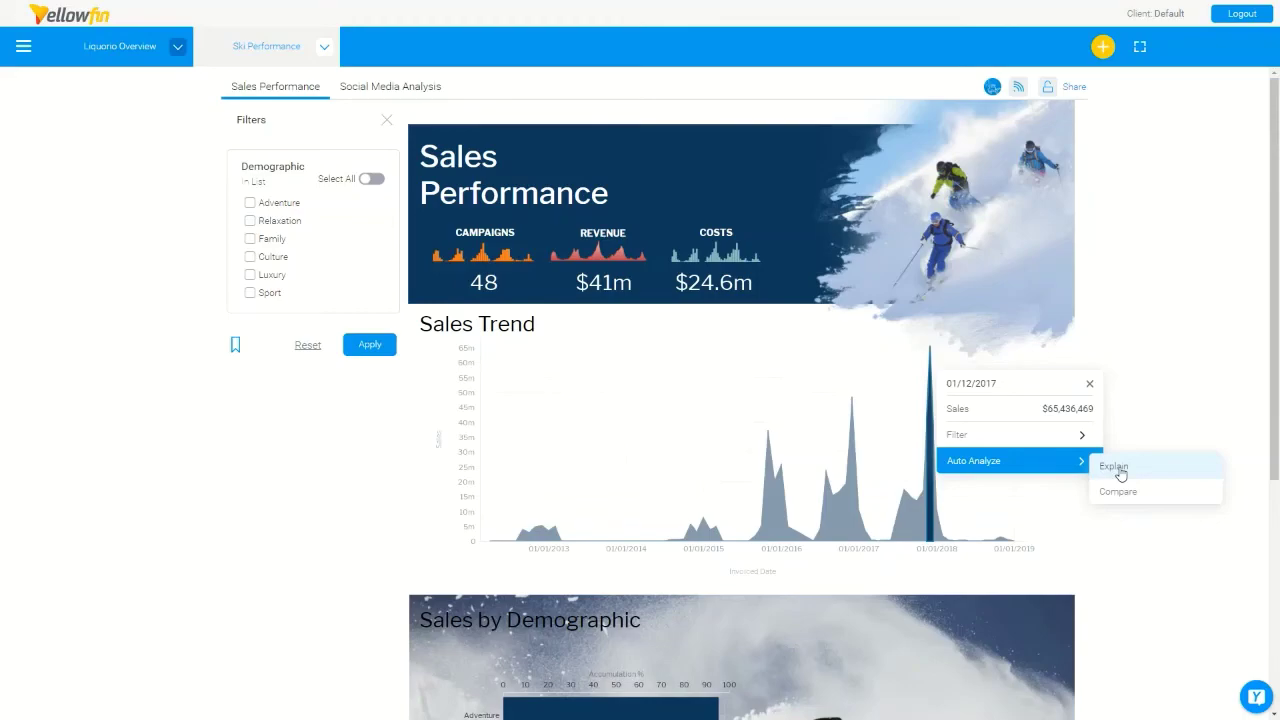
Run the Explain auto analysis on the 01/12/2017 Sales Trend peak and review its Sales by Gender and Sum Profit Margin insights.
click(1115, 467)
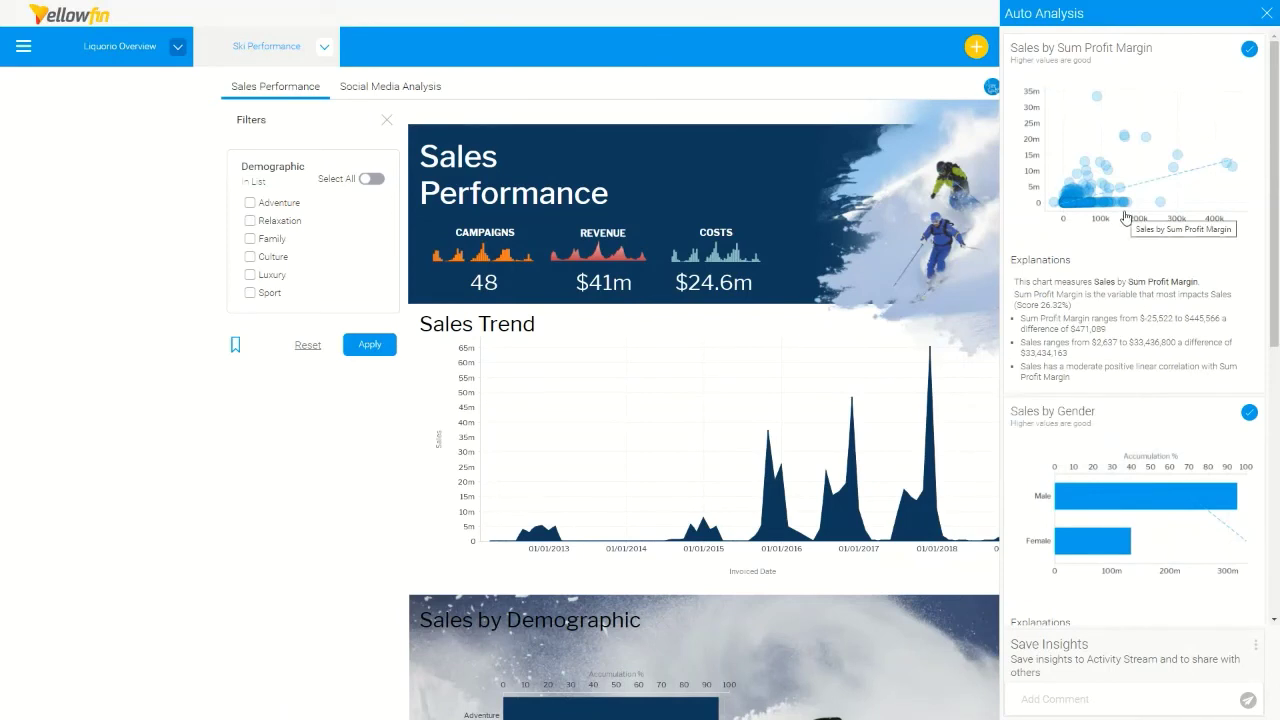
scroll(1100, 240, down, 3)
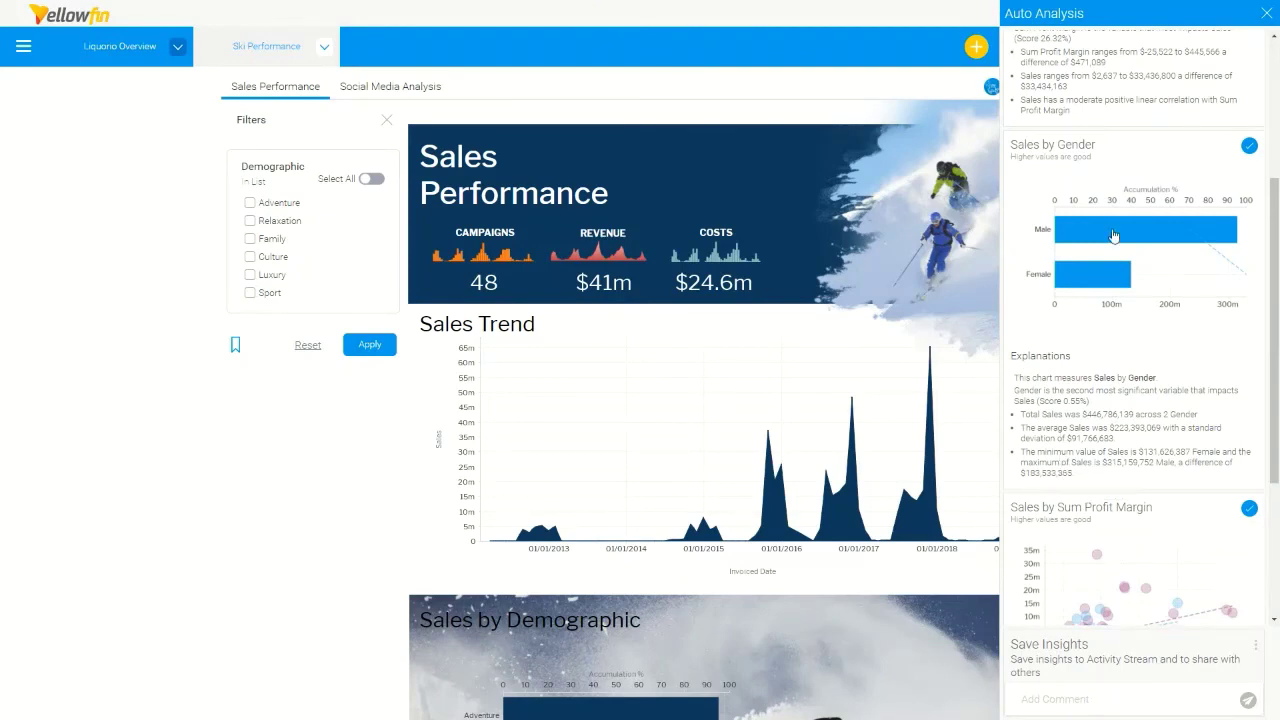
click(1113, 234)
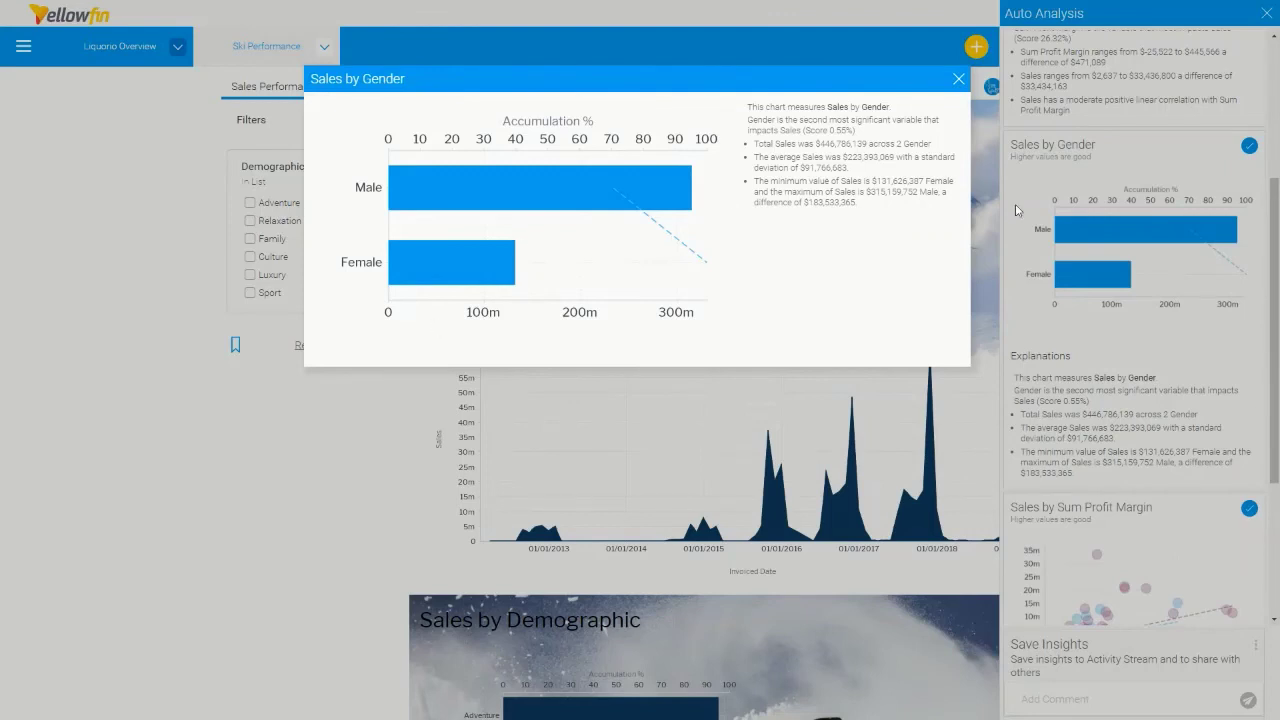
click(958, 80)
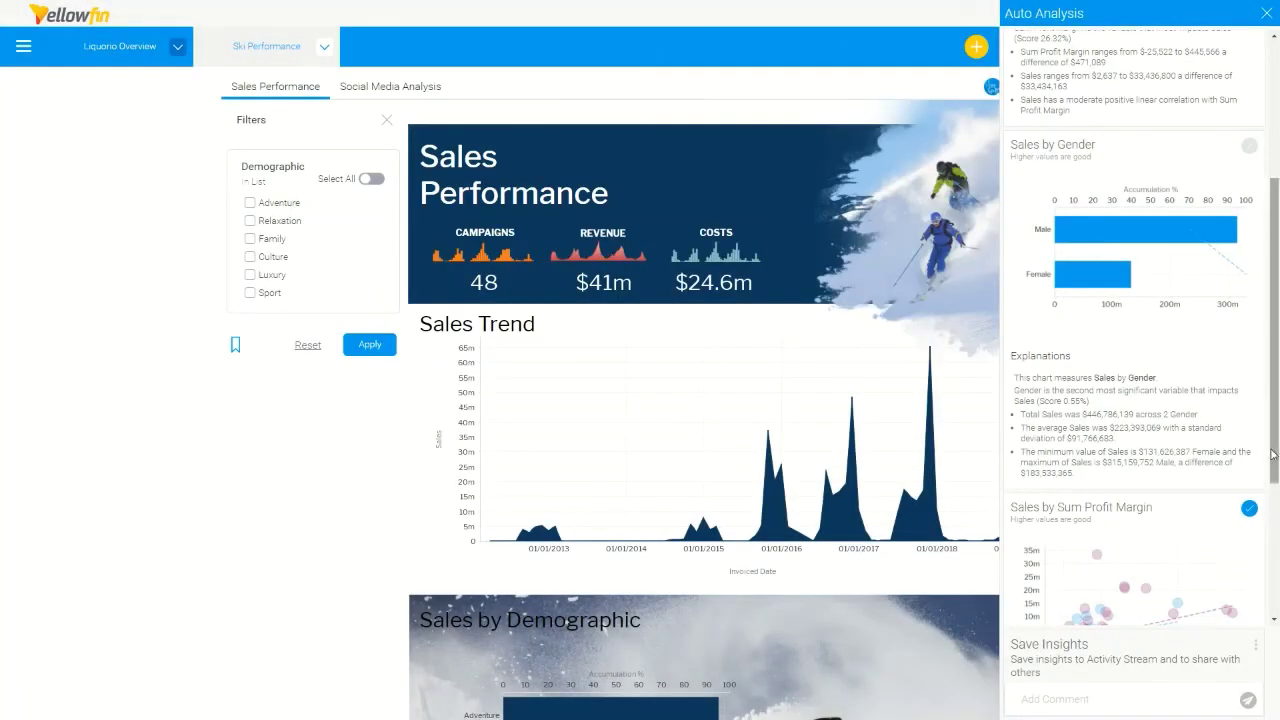
scroll(1212, 512, down, 2)
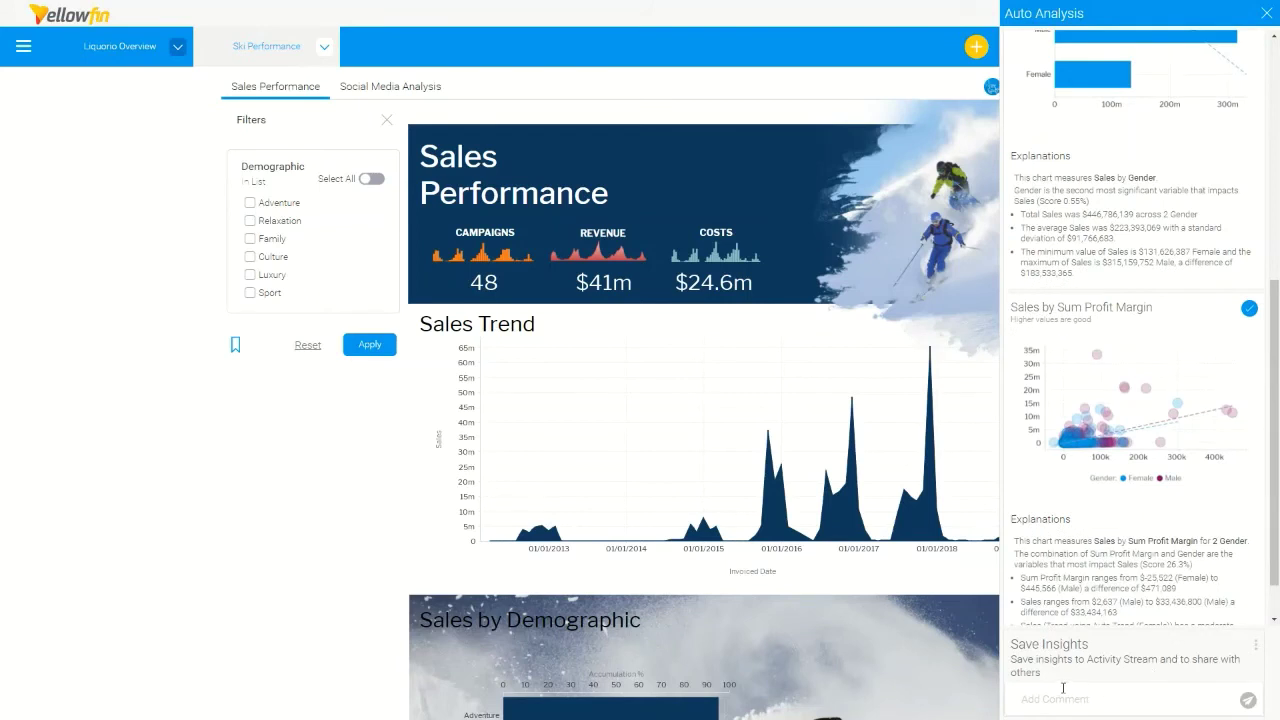
click(1062, 698)
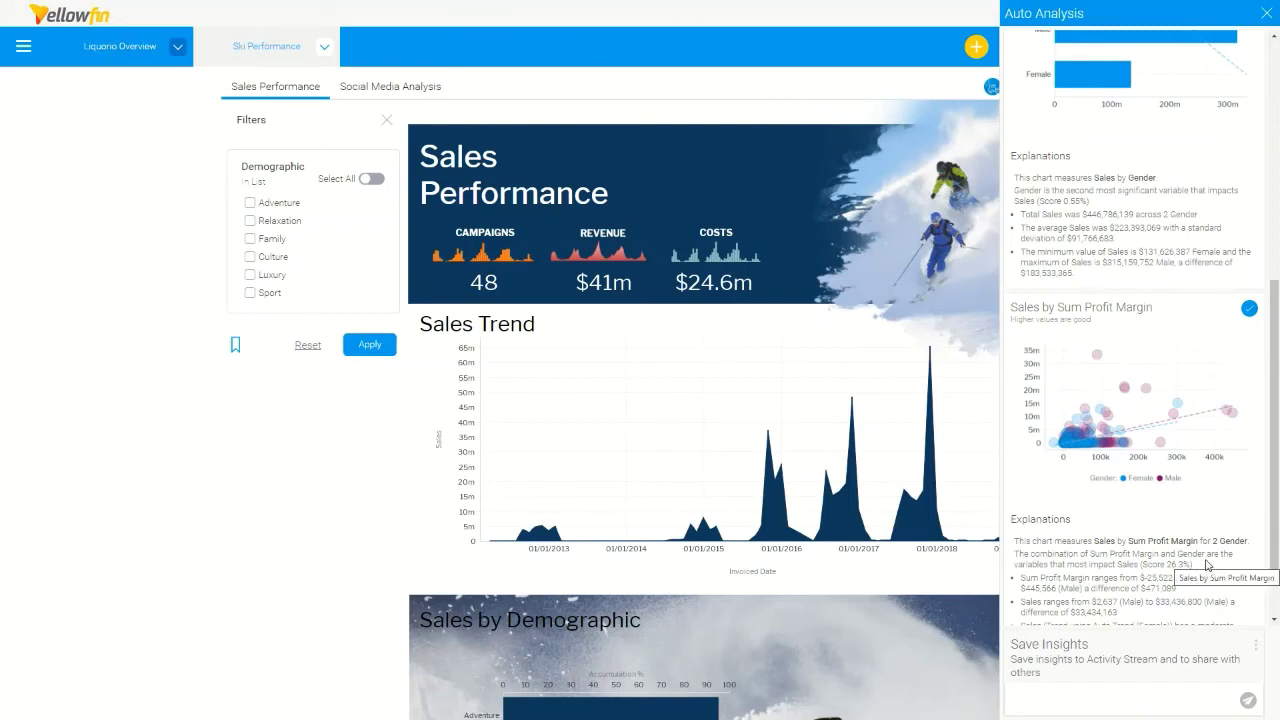
Open the auto analysis for editing as a report, accepting the publishing restriction, and go to its chart builder.
click(1256, 647)
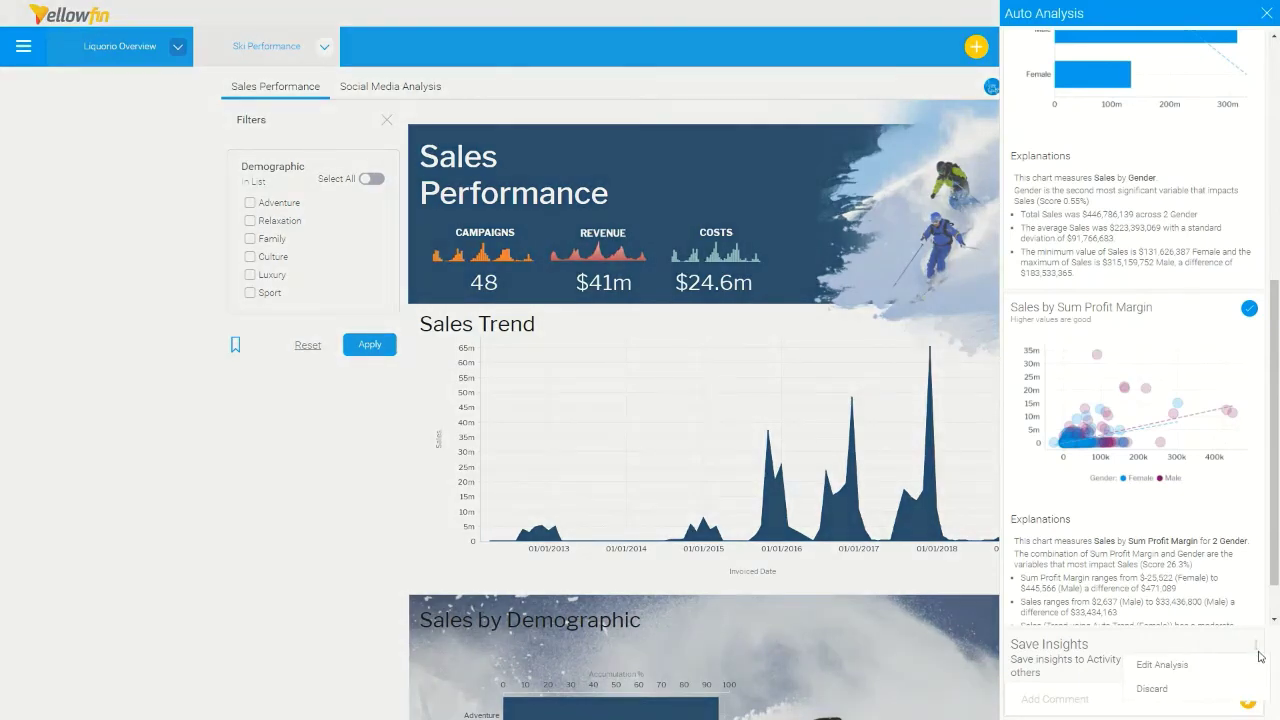
click(1162, 665)
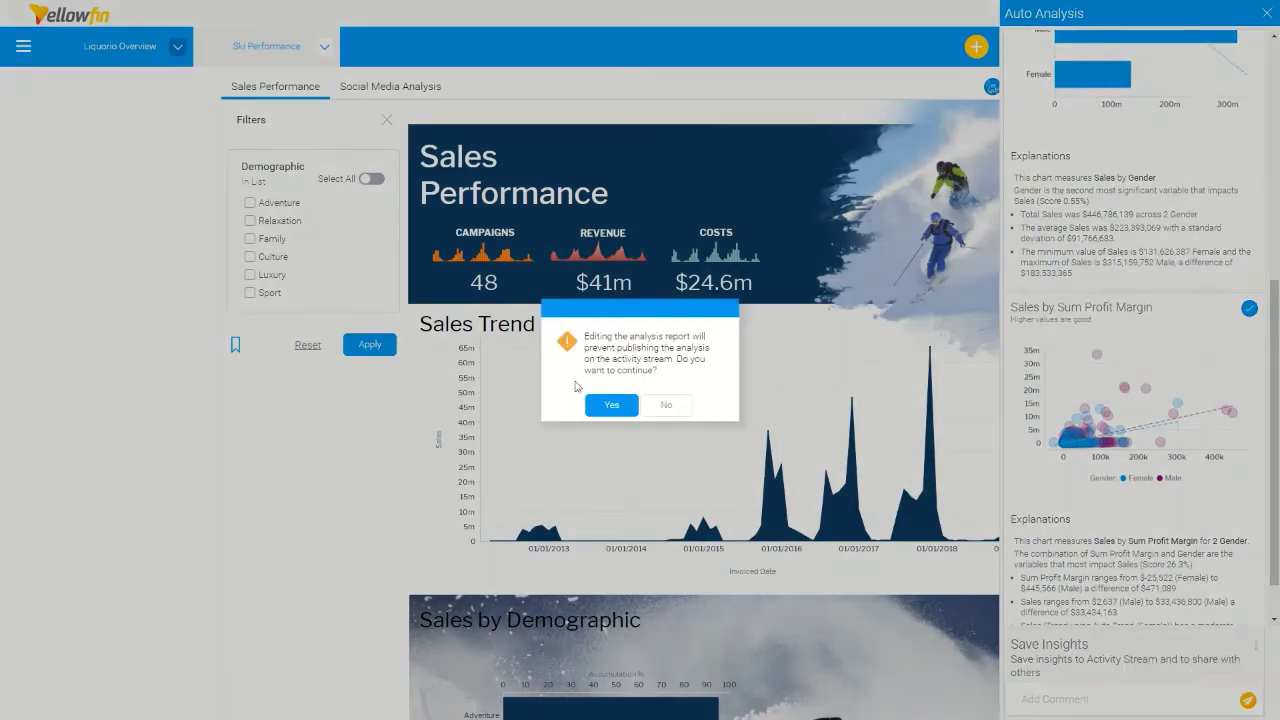
click(612, 414)
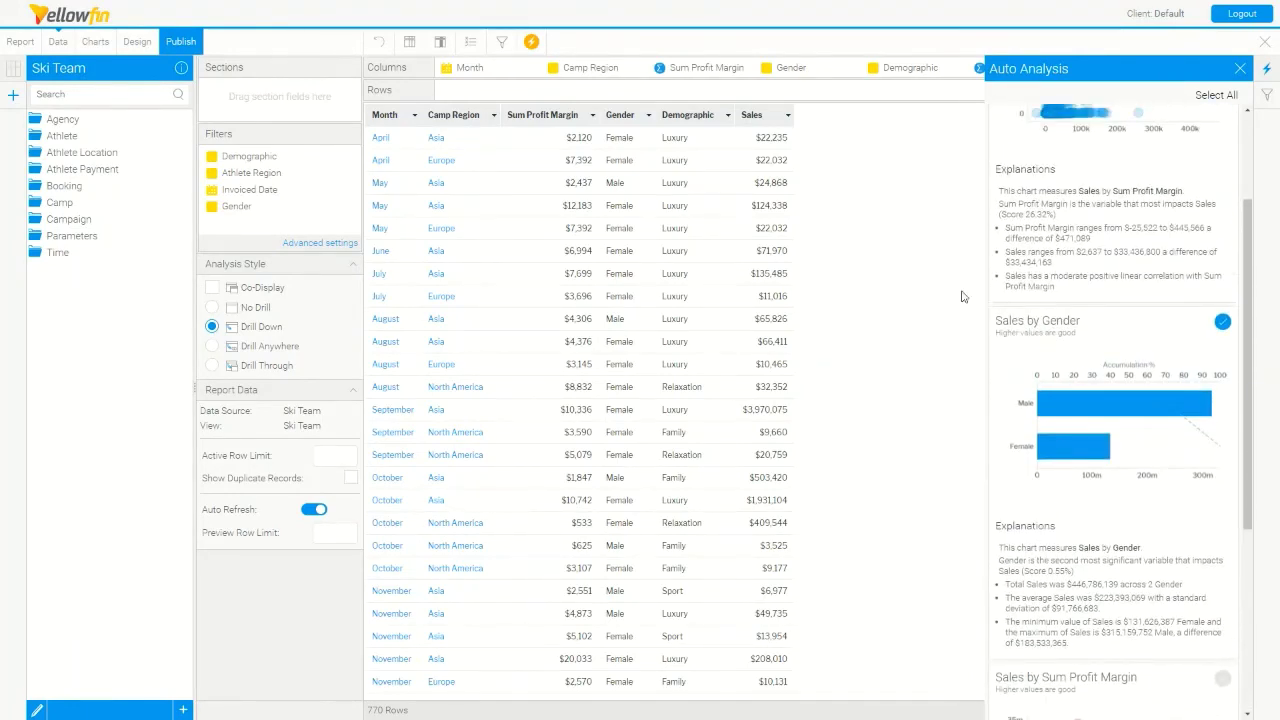
click(95, 43)
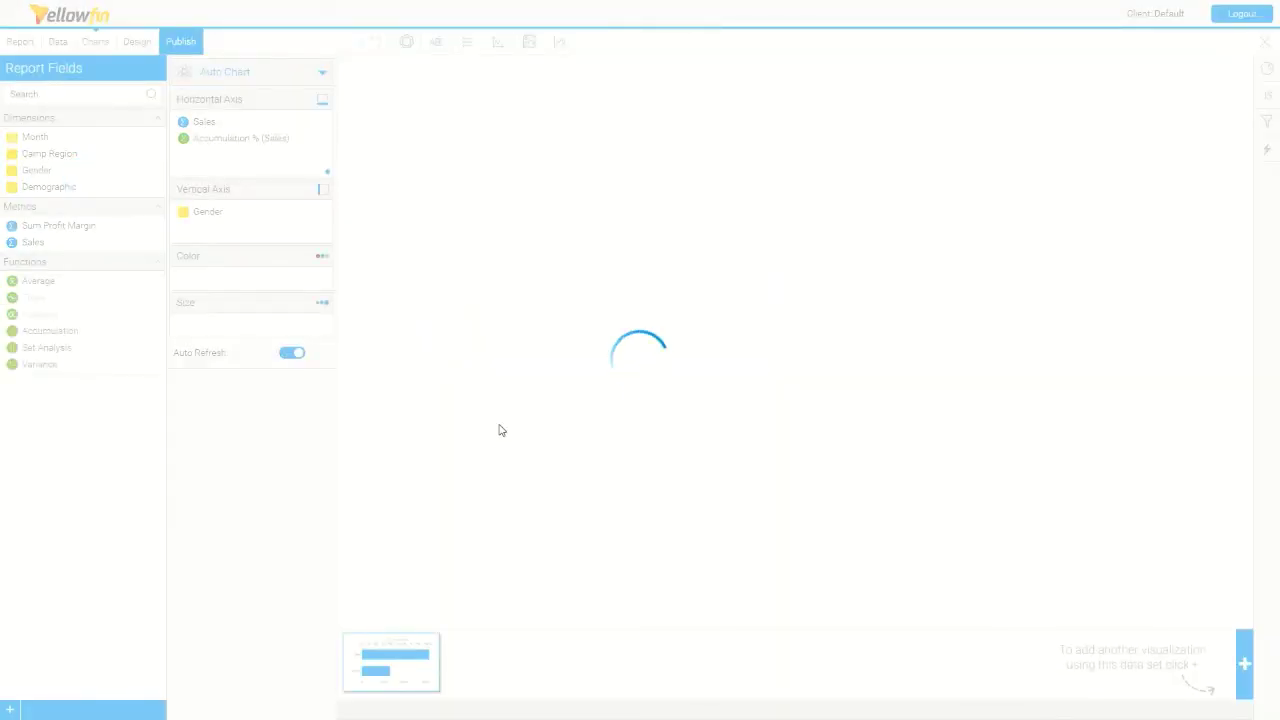
Close the chart builder of the auto analysis report without activating the report, returning to the dashboard.
mouse_move(500, 428)
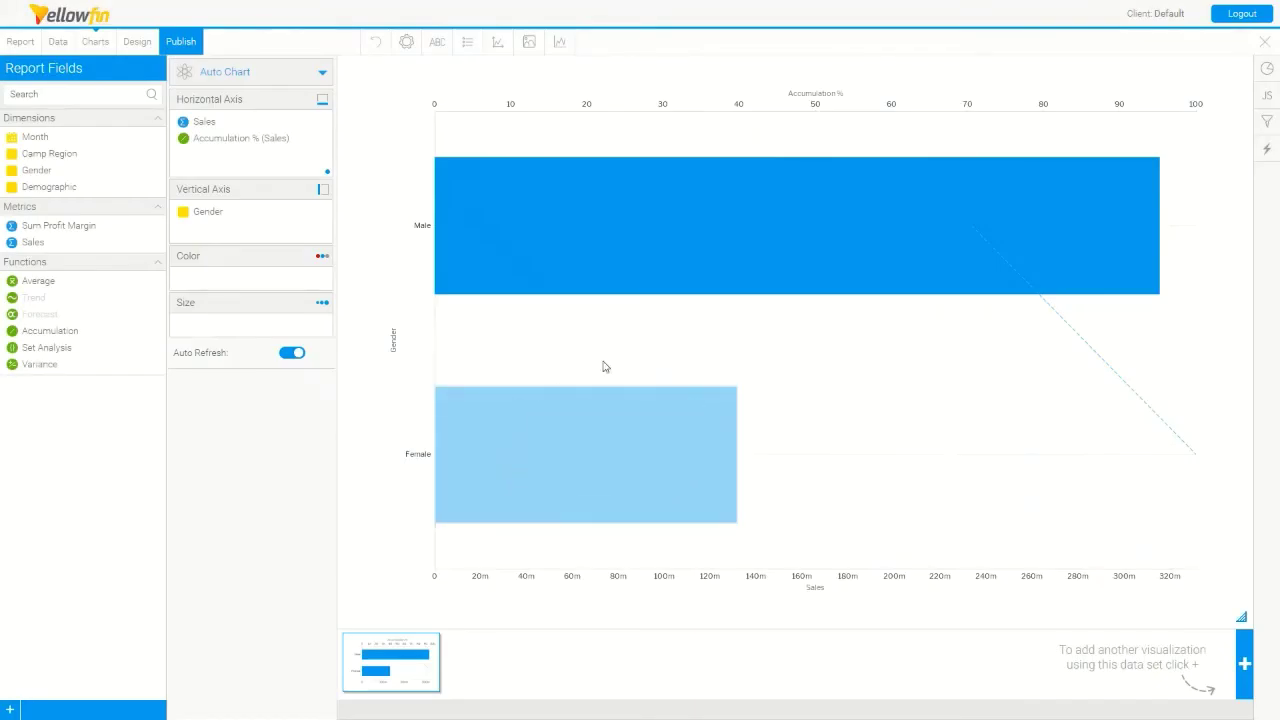
click(1265, 48)
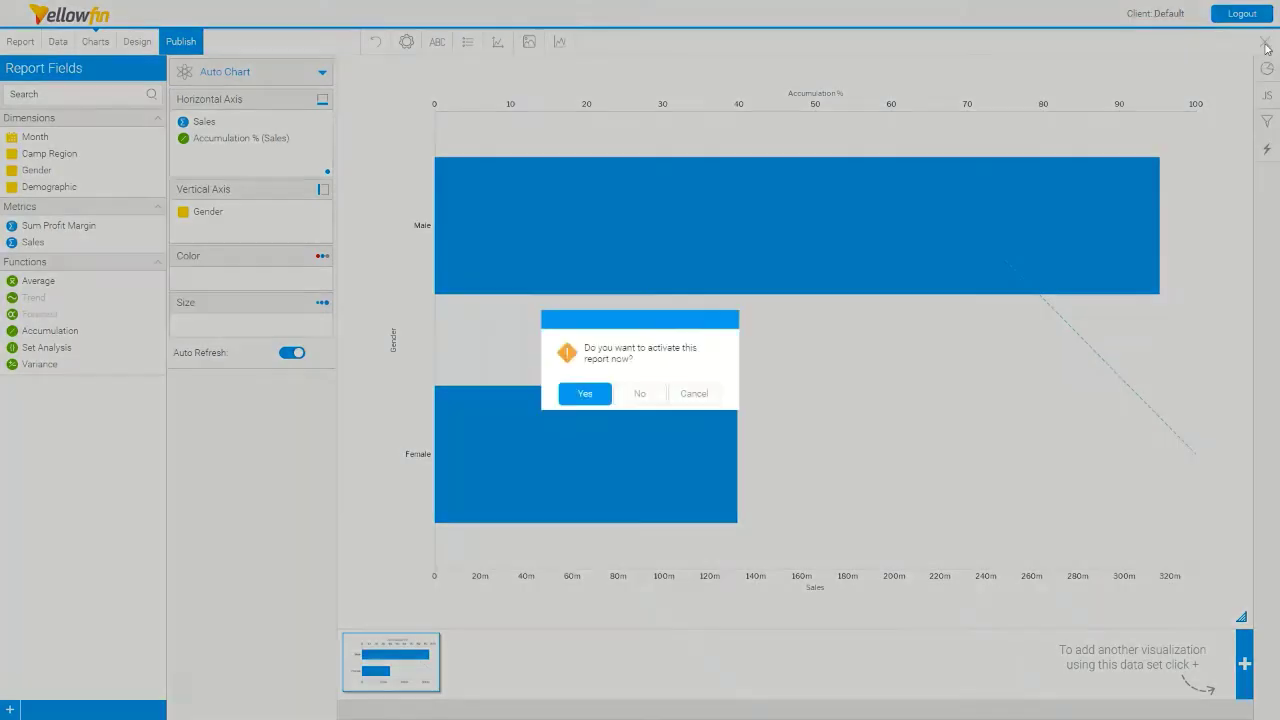
click(641, 396)
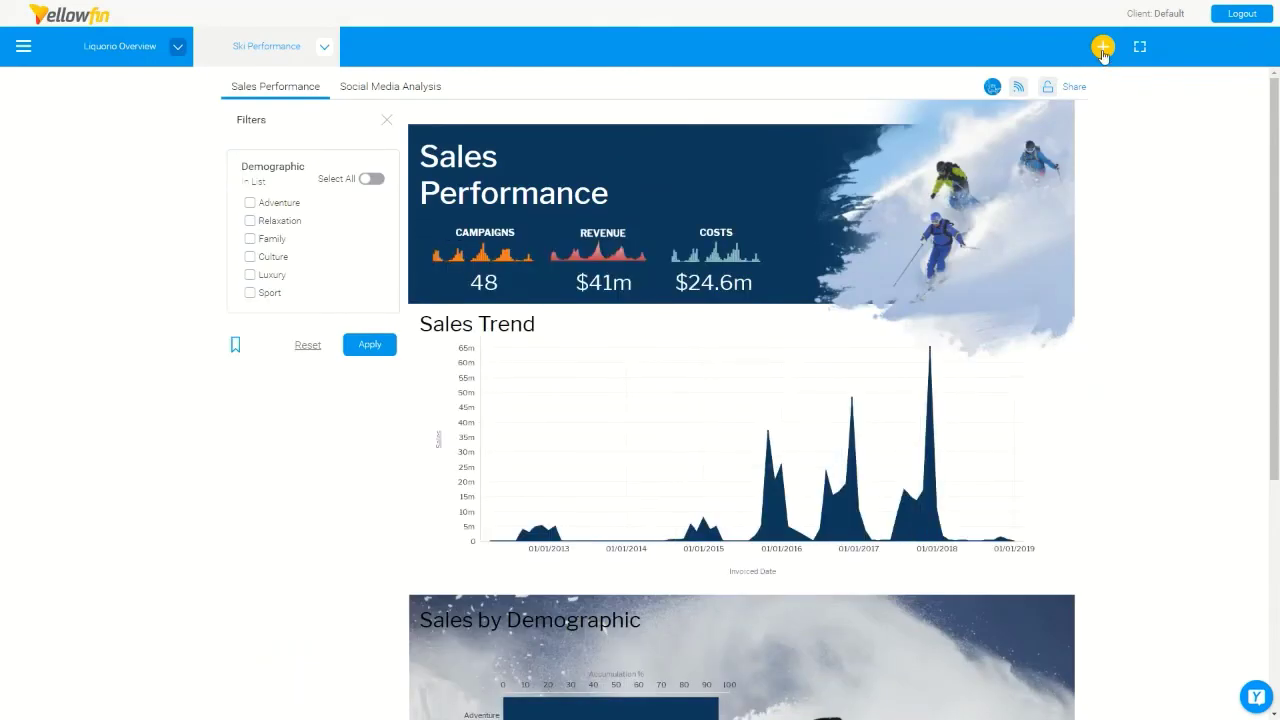
Create a new report based on the Ski Performance view, filtering the available views by "ski".
click(1103, 47)
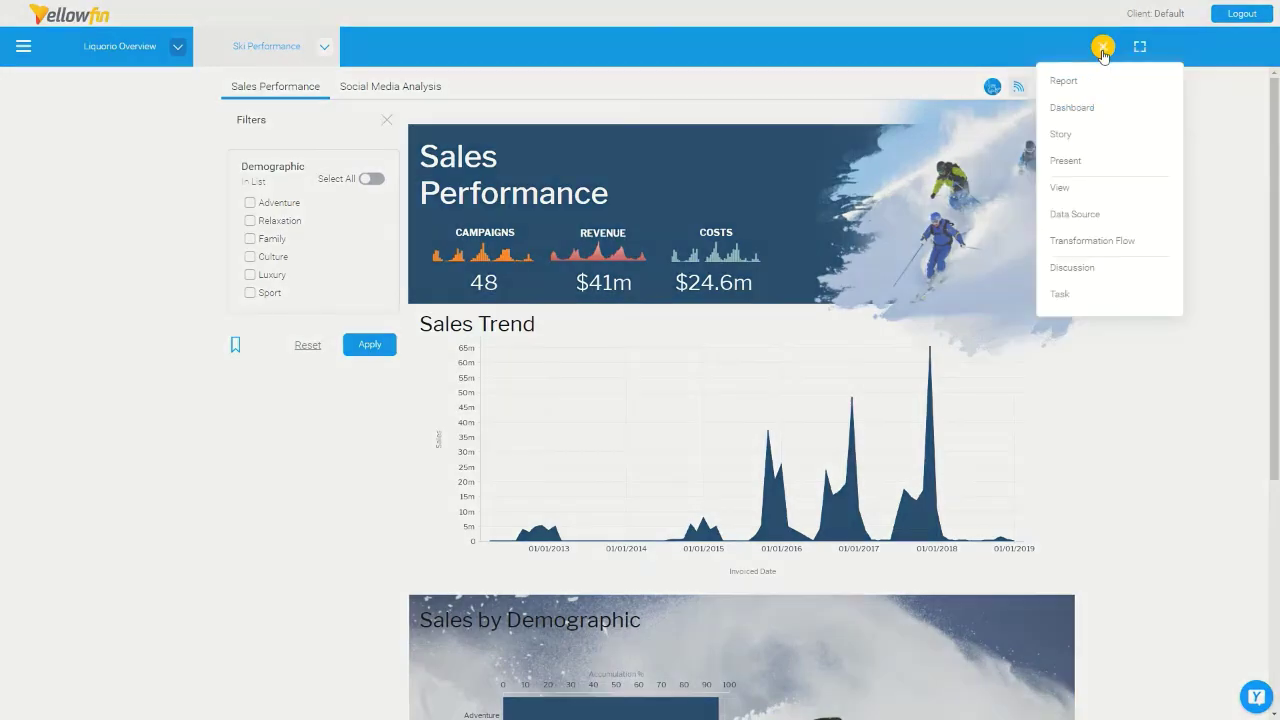
click(1064, 84)
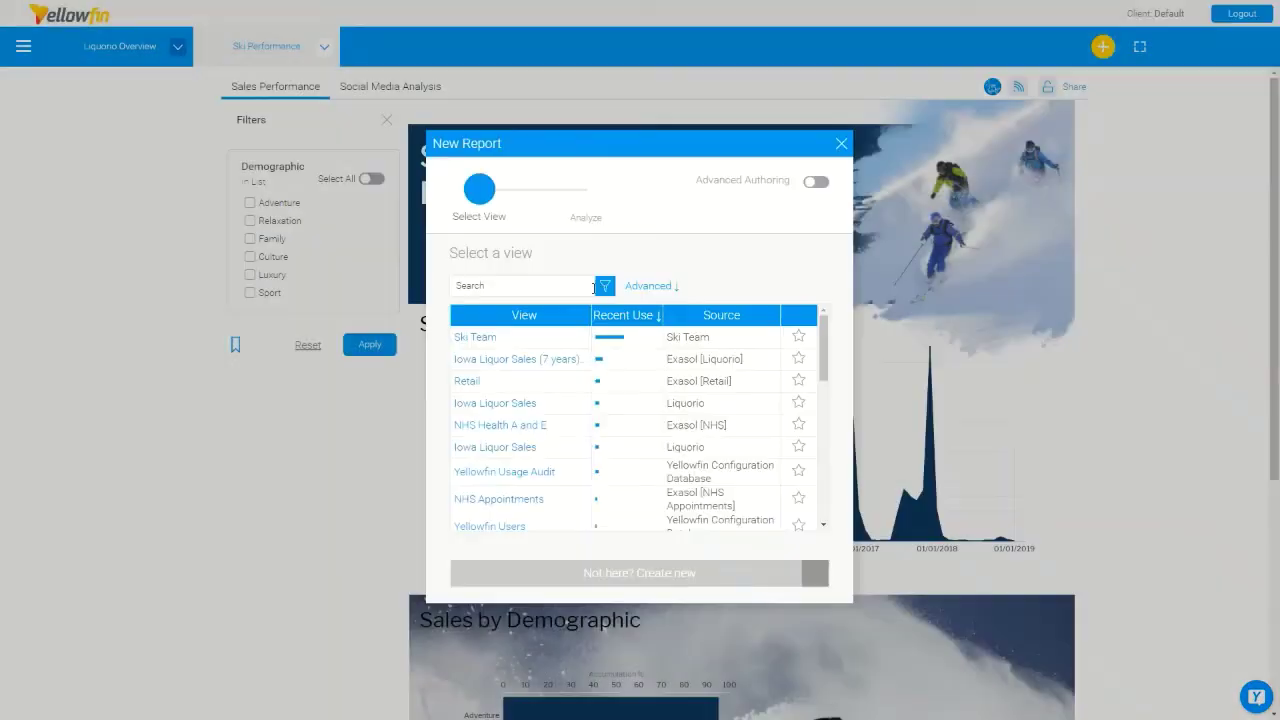
text(ski)
click(474, 361)
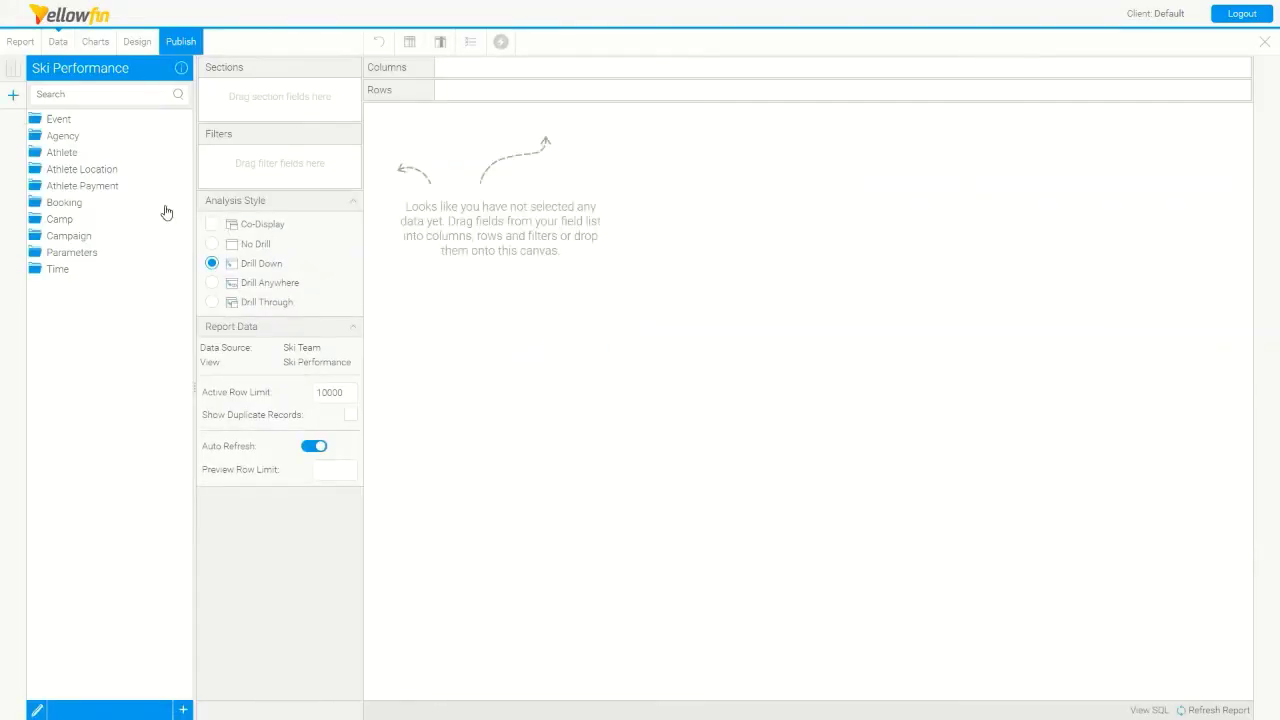
Add Invoiced Date and all remaining Event fields, from Demographic through Profit Margin, as columns of the report.
click(68, 122)
drag(74, 135, 588, 230)
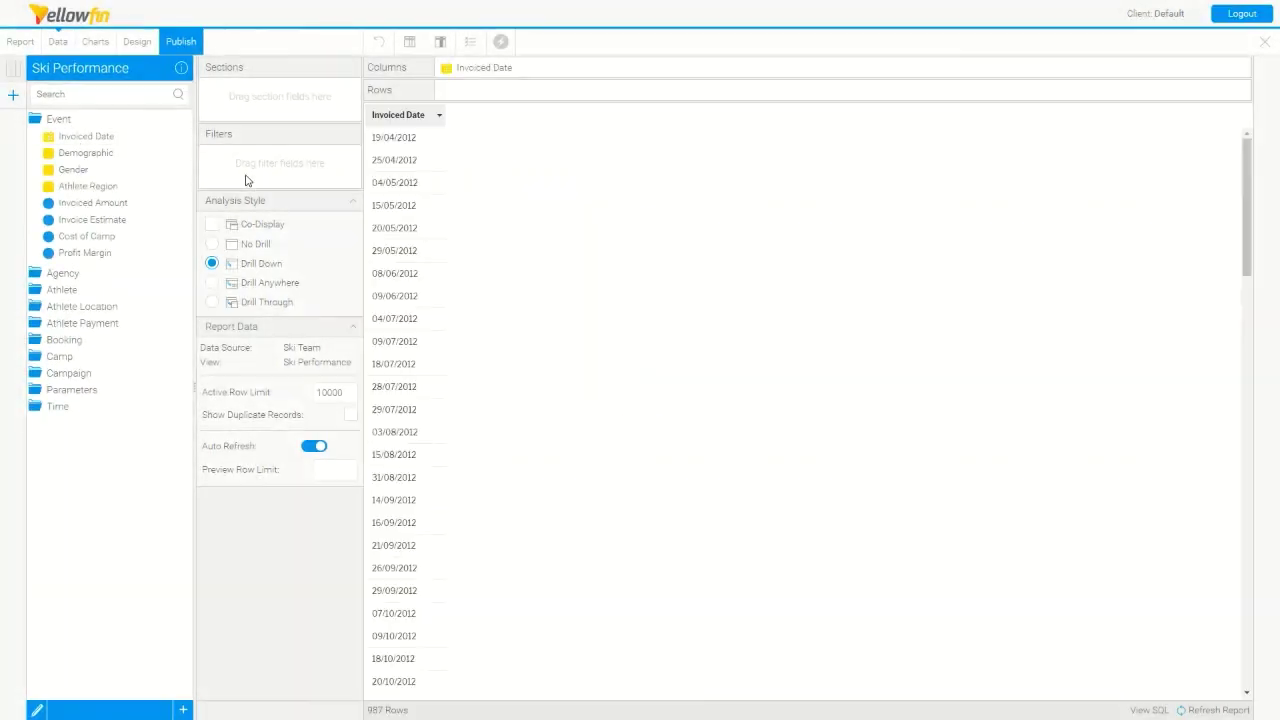
click(78, 153)
shift+click(77, 258)
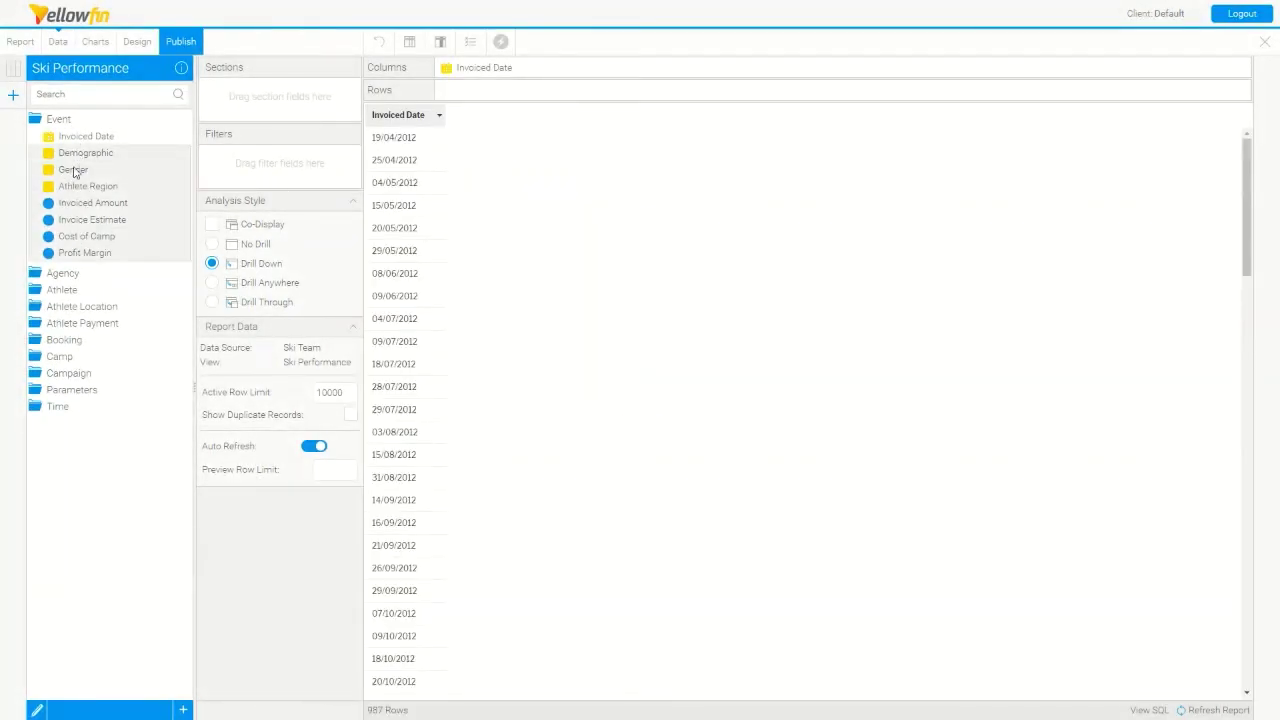
drag(77, 169, 789, 397)
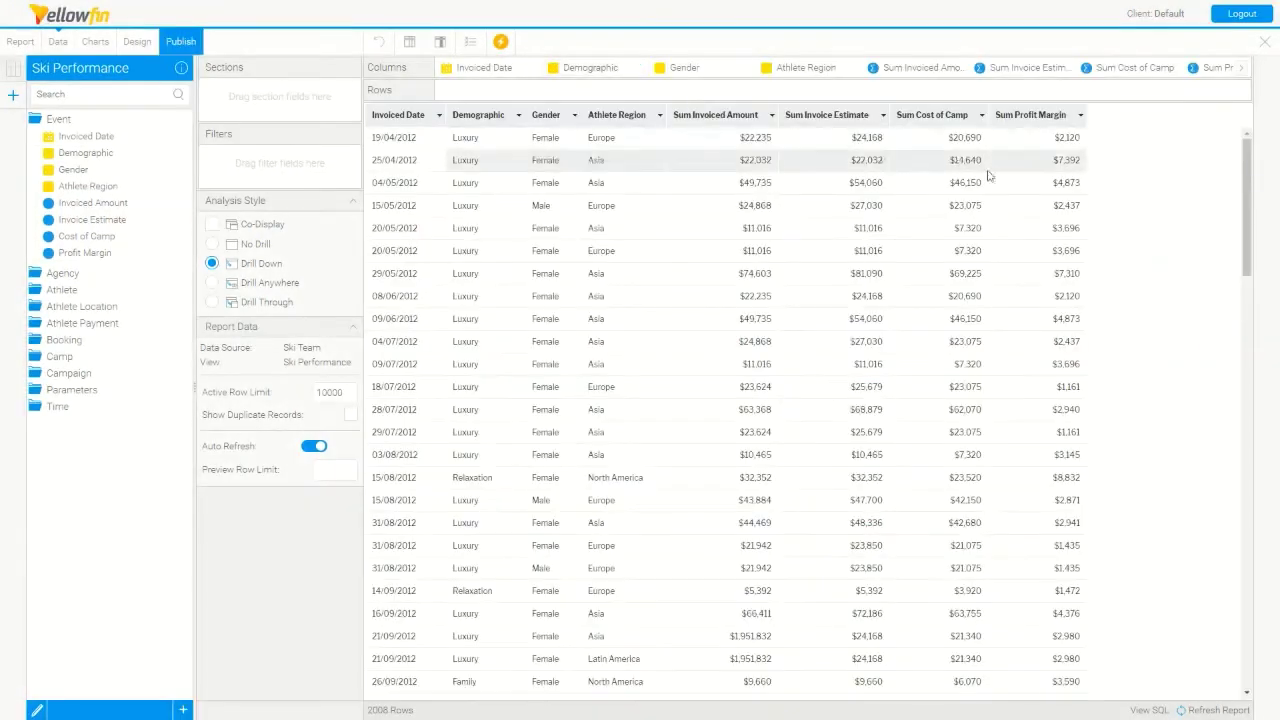
Run a Smart Analysis on the report data with Explain Metric for Sum Invoiced Amount.
click(501, 45)
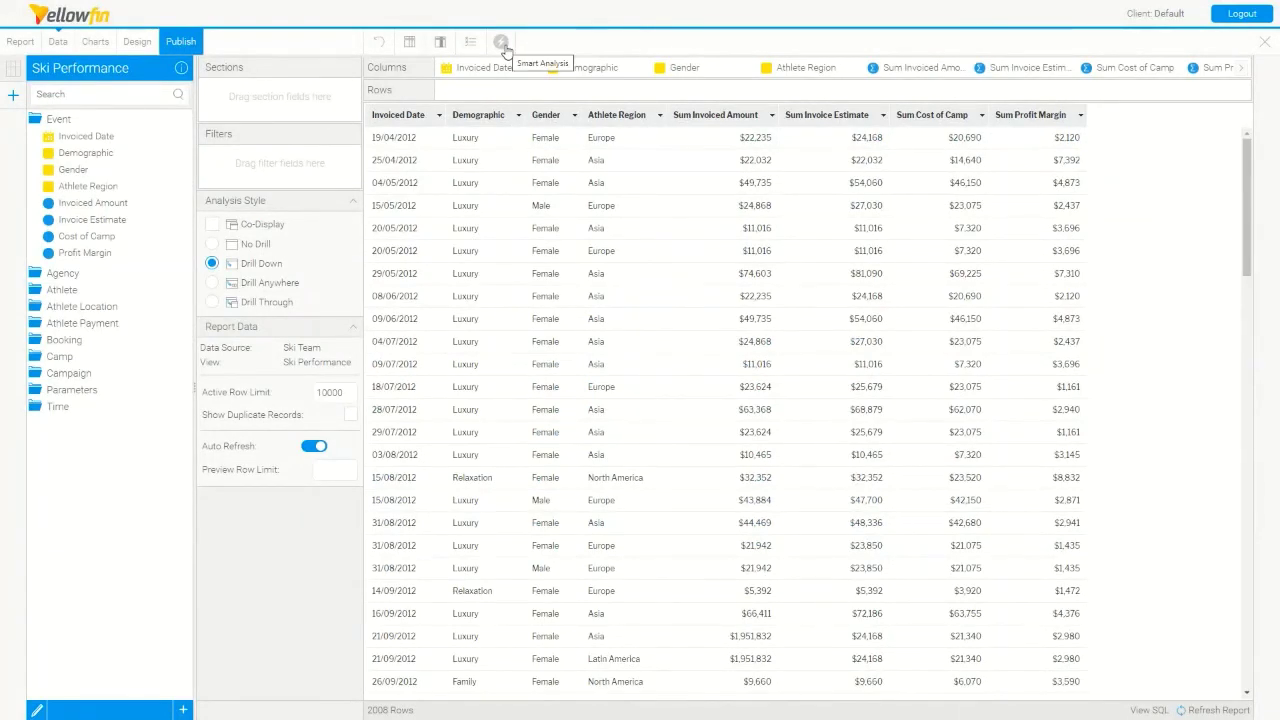
click(503, 45)
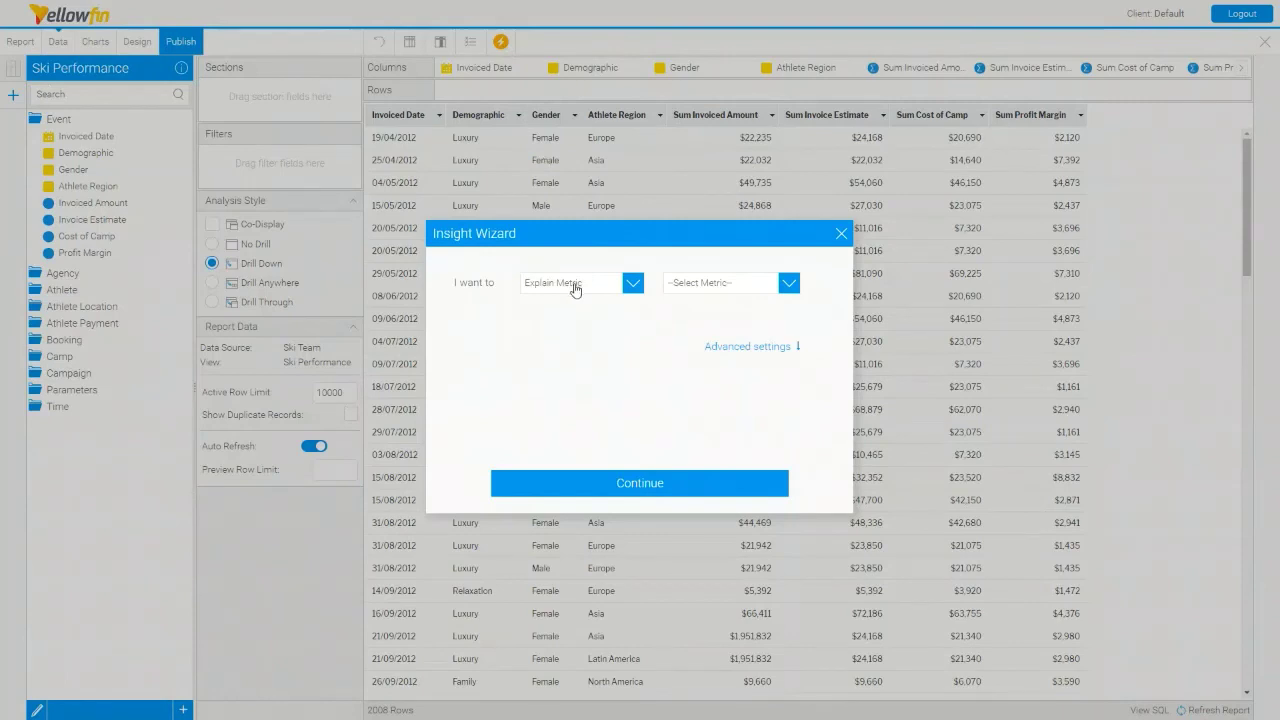
click(575, 290)
click(568, 305)
click(715, 291)
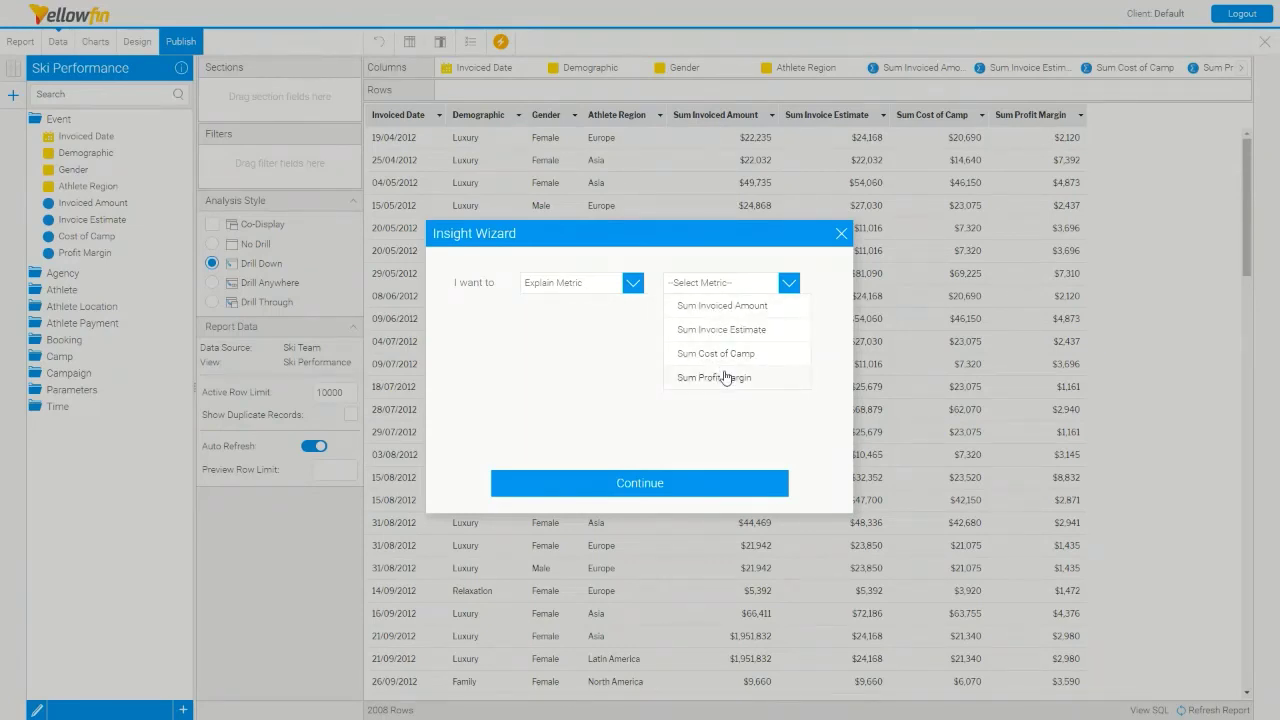
click(708, 311)
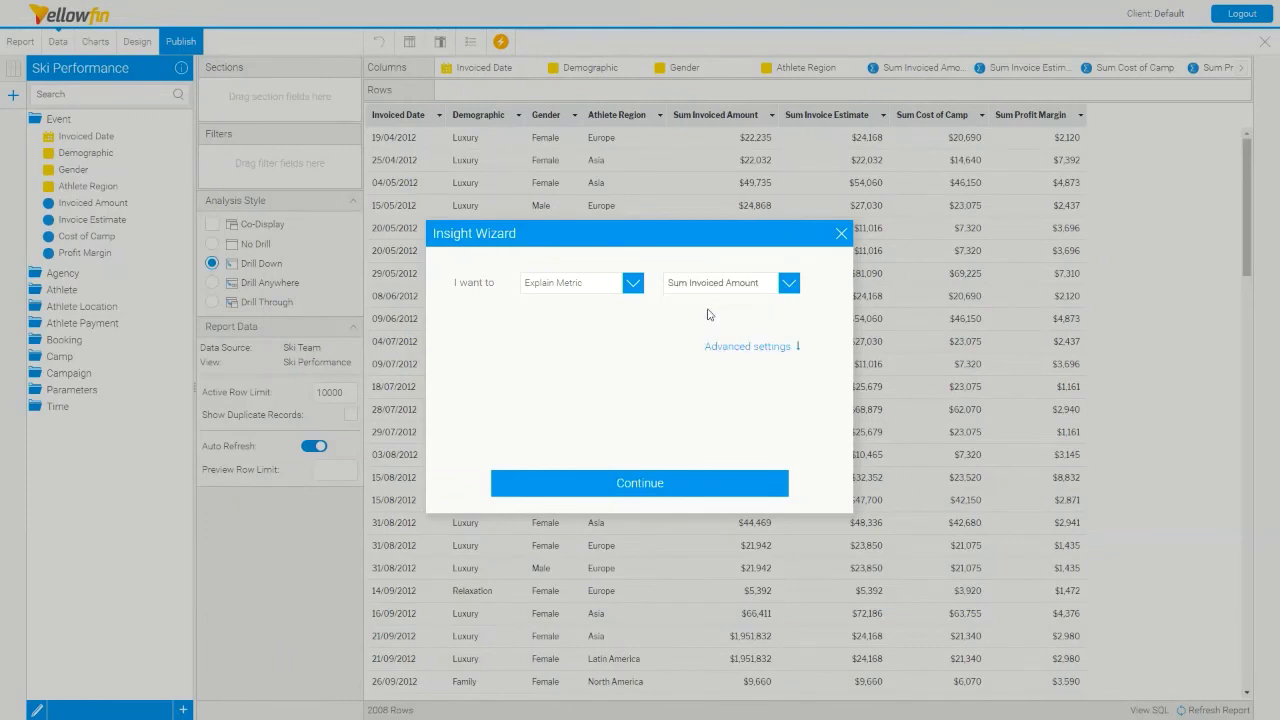
click(636, 484)
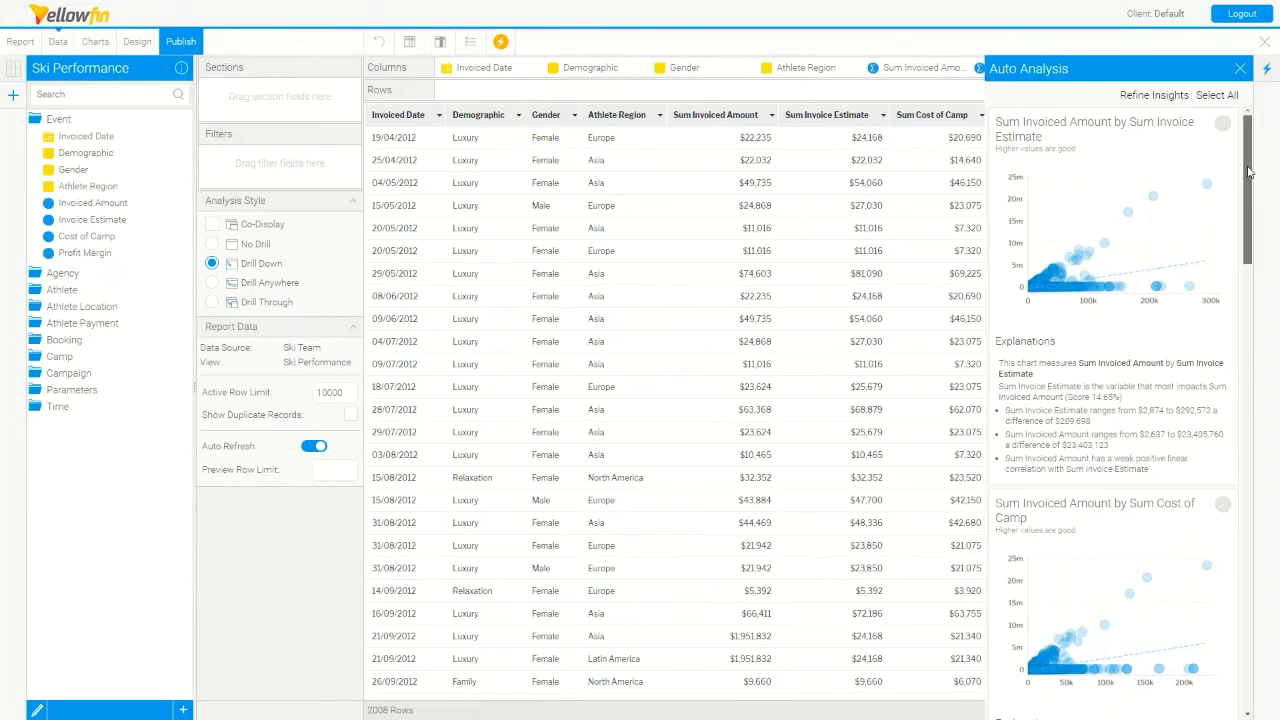
Browse the auto analysis insights, select Sum Invoiced Amount by Demographic for the report, and show it in the chart builder.
drag(1248, 172, 1096, 373)
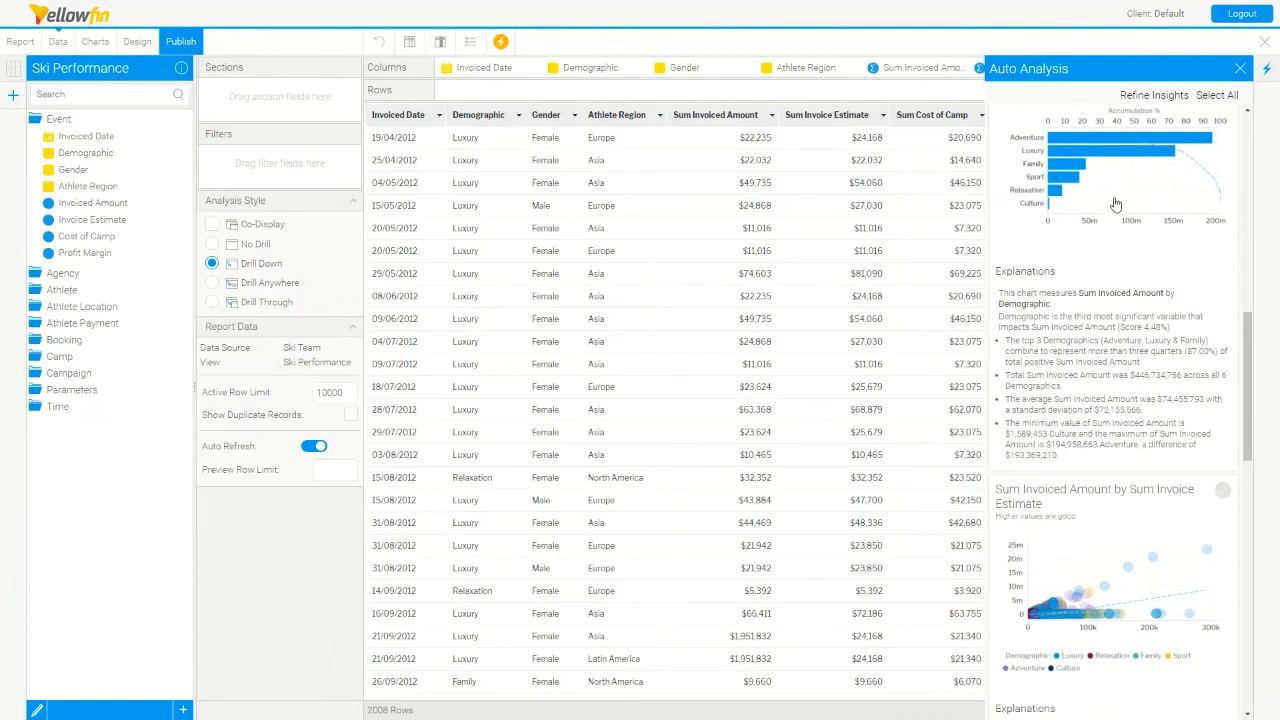
scroll(1116, 205, up, 3)
click(1223, 269)
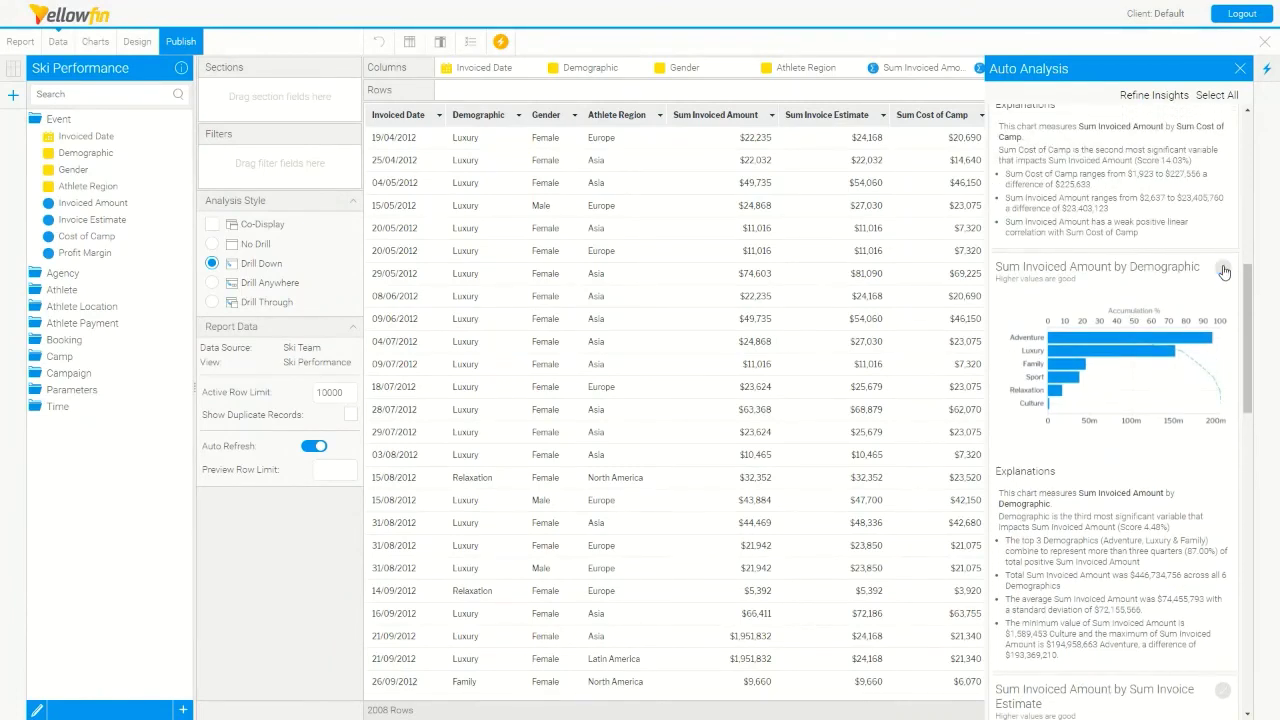
click(95, 43)
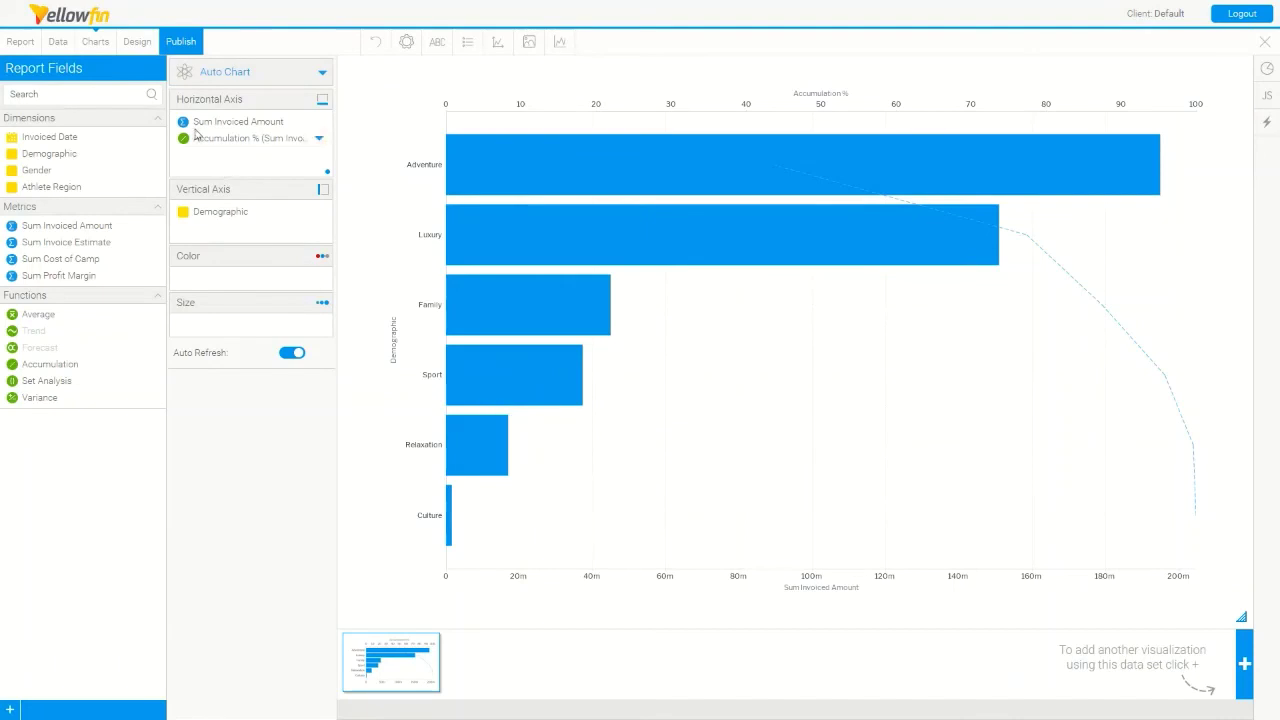
Publish the report under the name "my report", keeping the offered folder and public access.
click(174, 44)
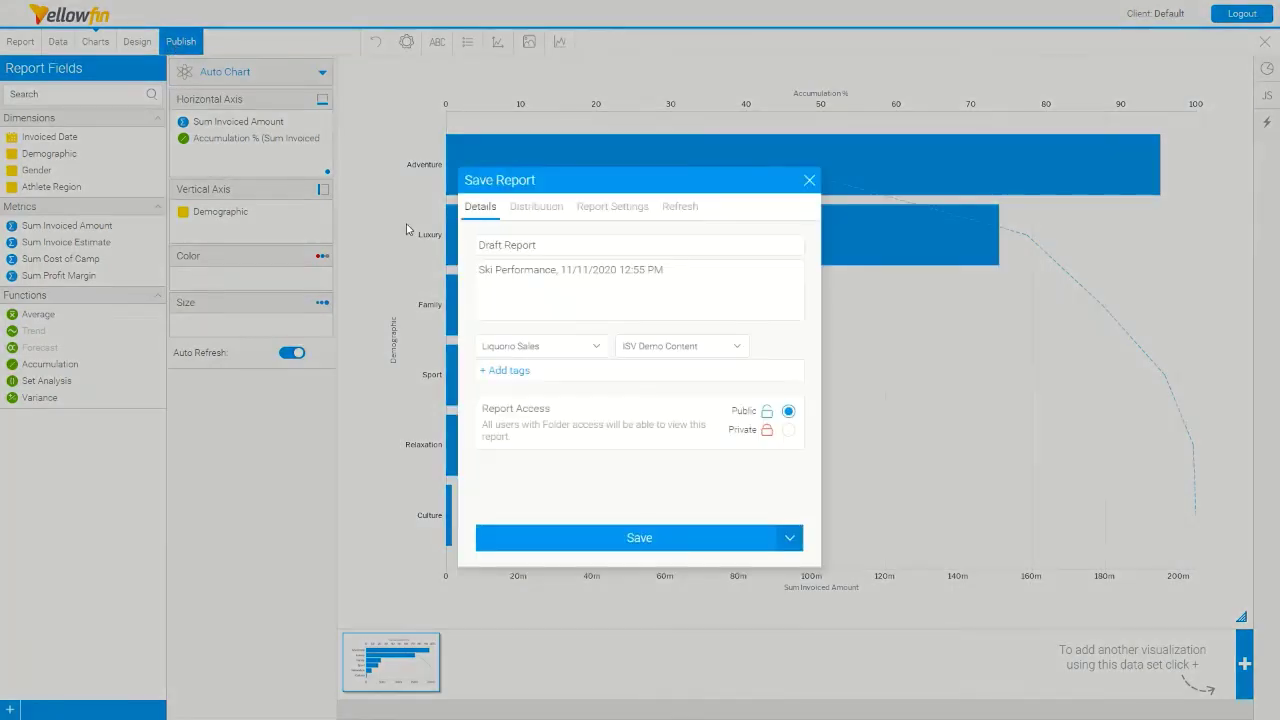
drag(548, 250, 323, 250)
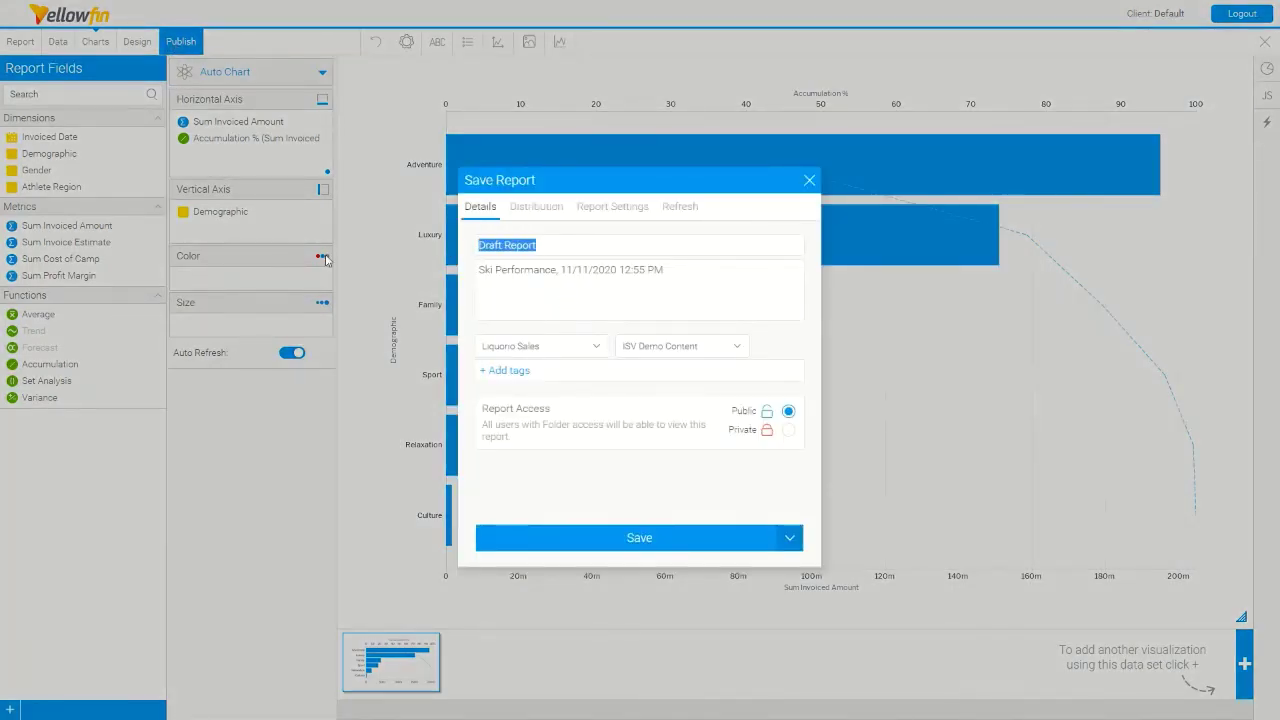
text(my report)
click(636, 539)
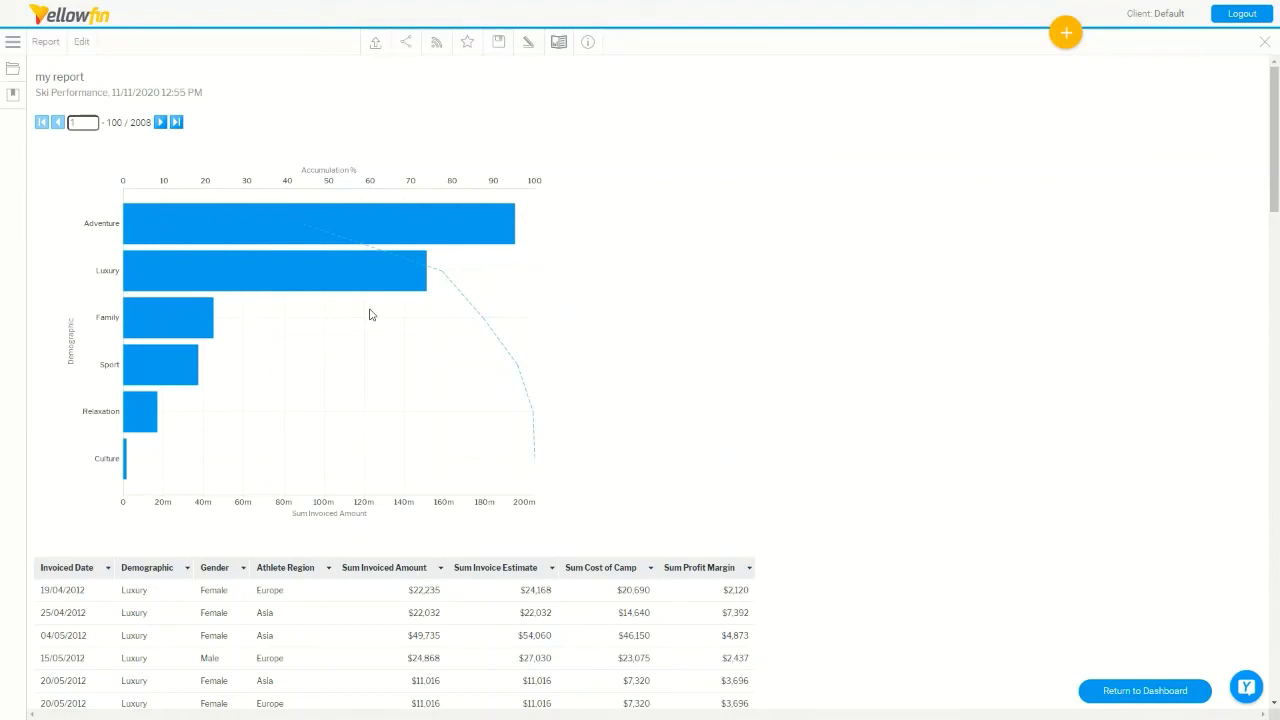
Switch back to the full-screen feature slides and advance past the "Assisted Insights" slide.
key(alt+Tab)
key(Right)
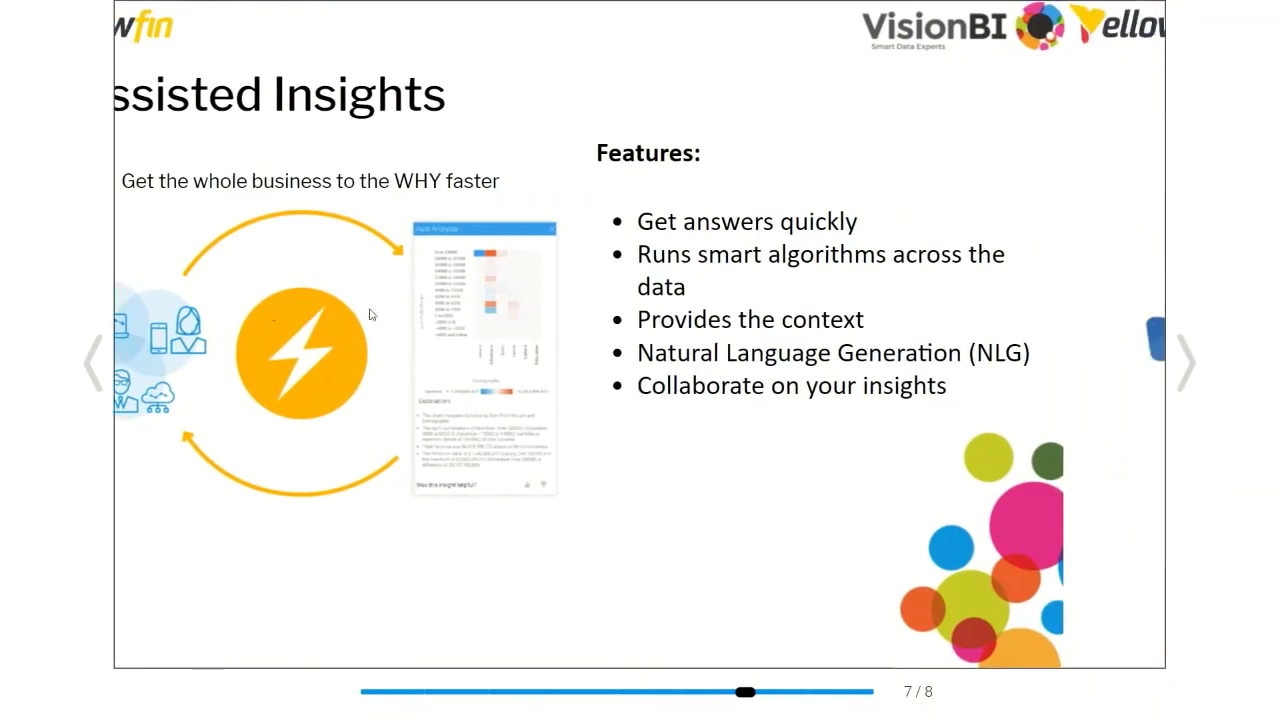